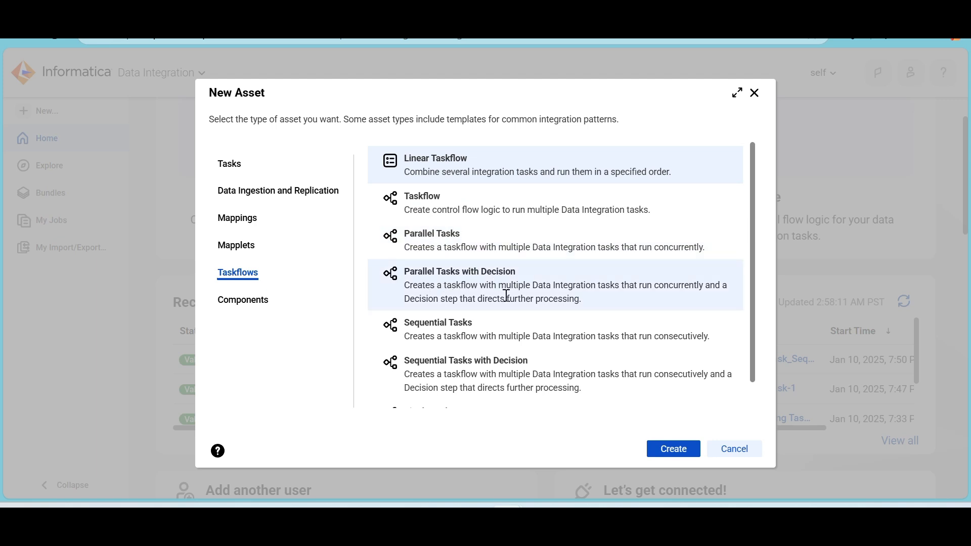
# Review the taskflow types offered for a new asset and the Taskflows chapter contents in the Informatica PDF guide
pyautogui.scroll(-1, 465, 331)
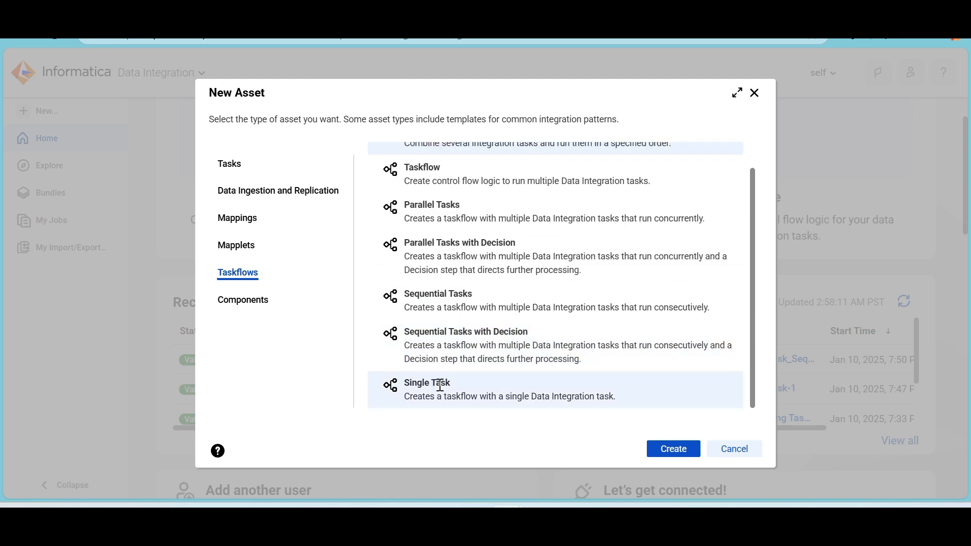
pyautogui.scroll(1, 508, 292)
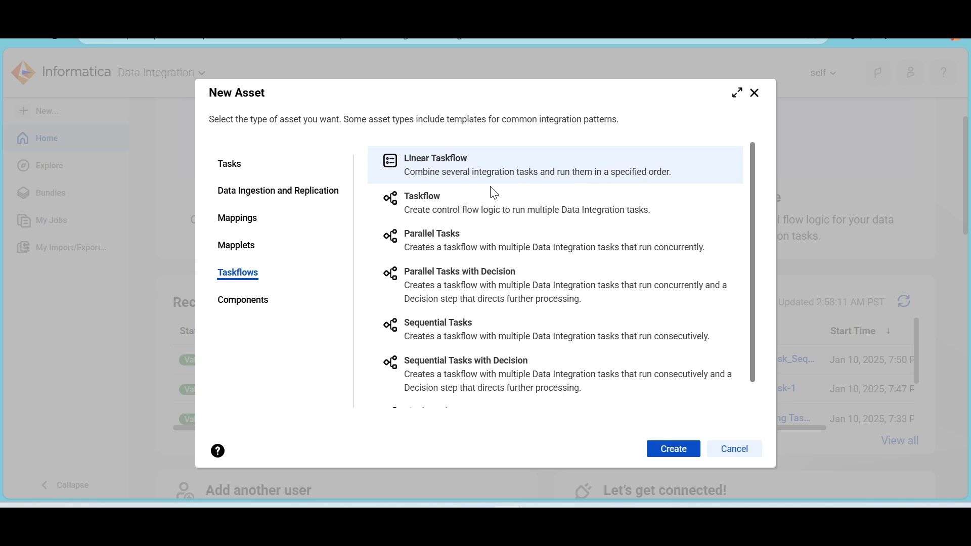
pyautogui.click(458, 207)
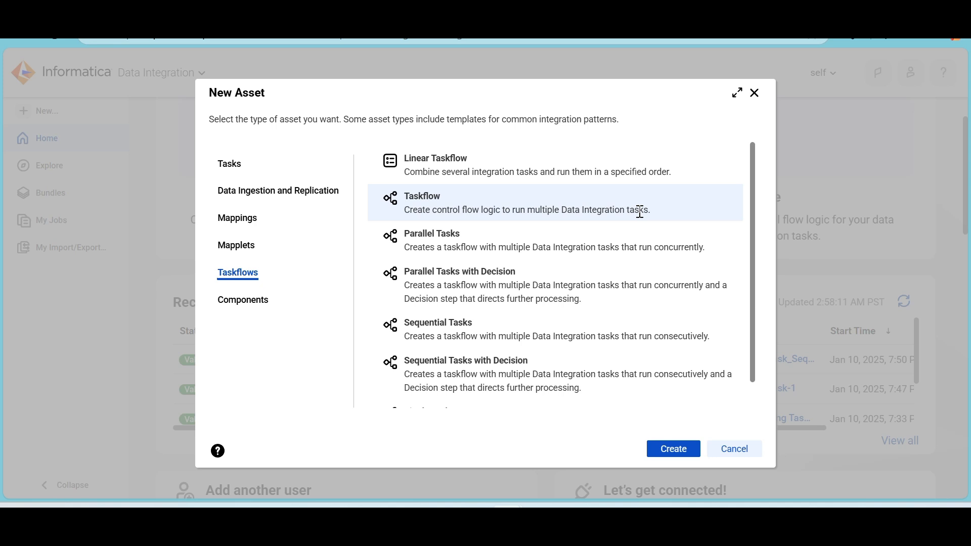
pyautogui.click(418, 247)
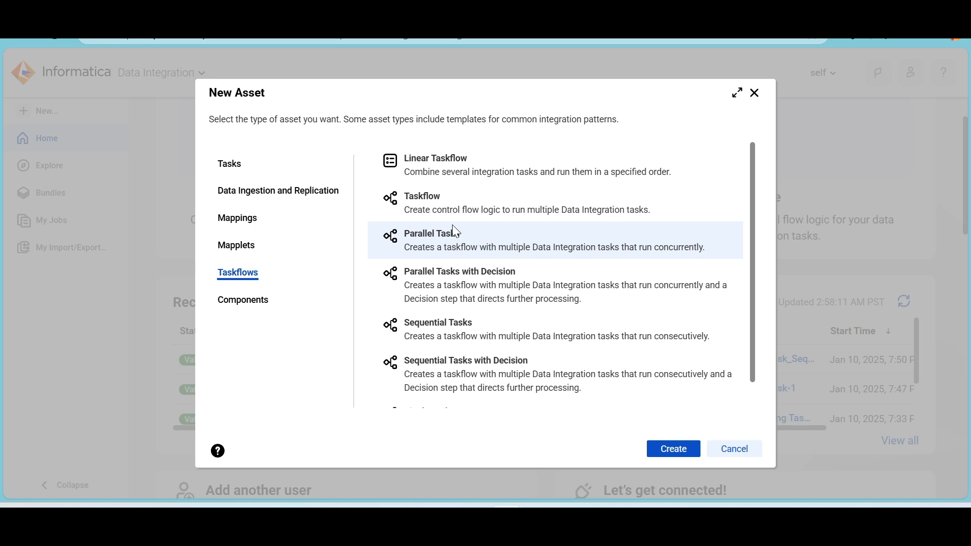
pyautogui.click(481, 166)
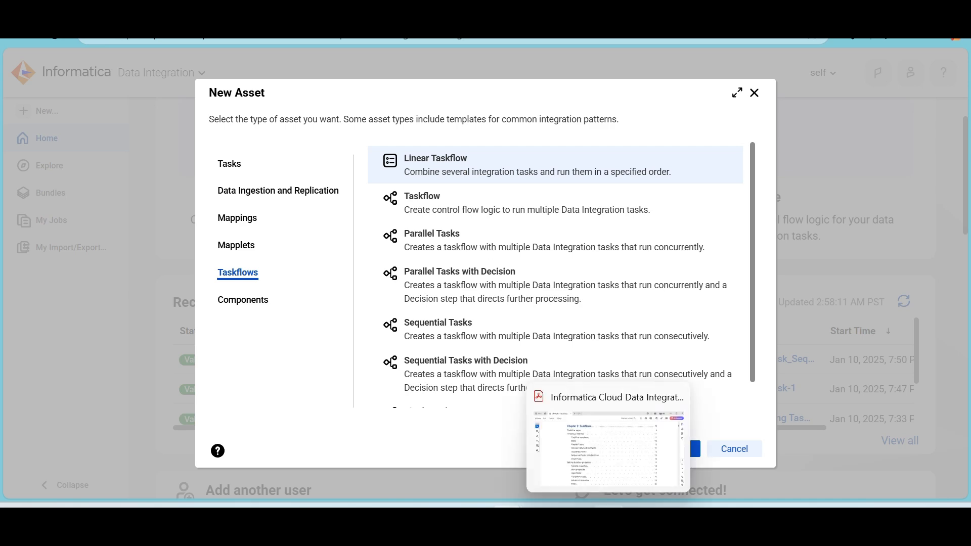
pyautogui.click(609, 518)
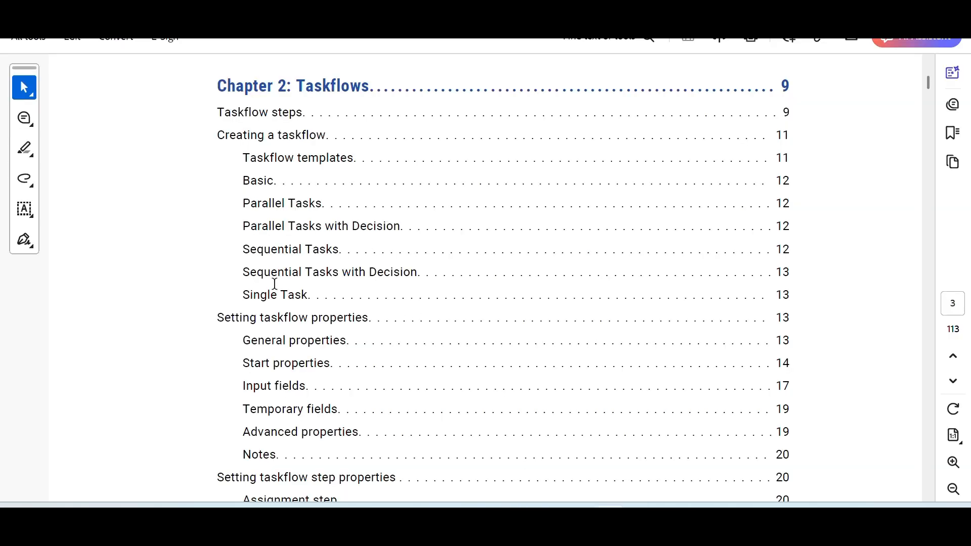
pyautogui.scroll(-5, 273, 279)
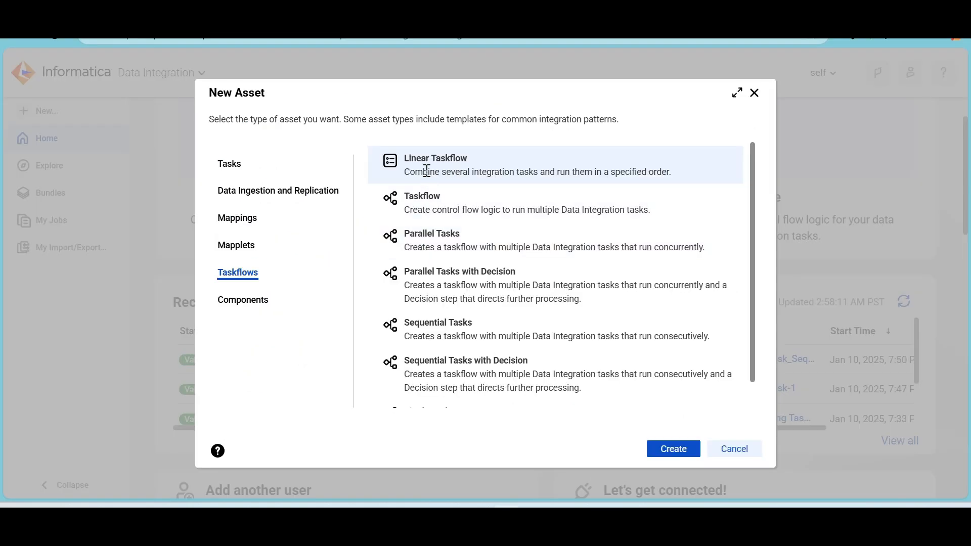
# Create a new linear taskflow to look over its settings page, and close it discarding the changes
pyautogui.click(677, 447)
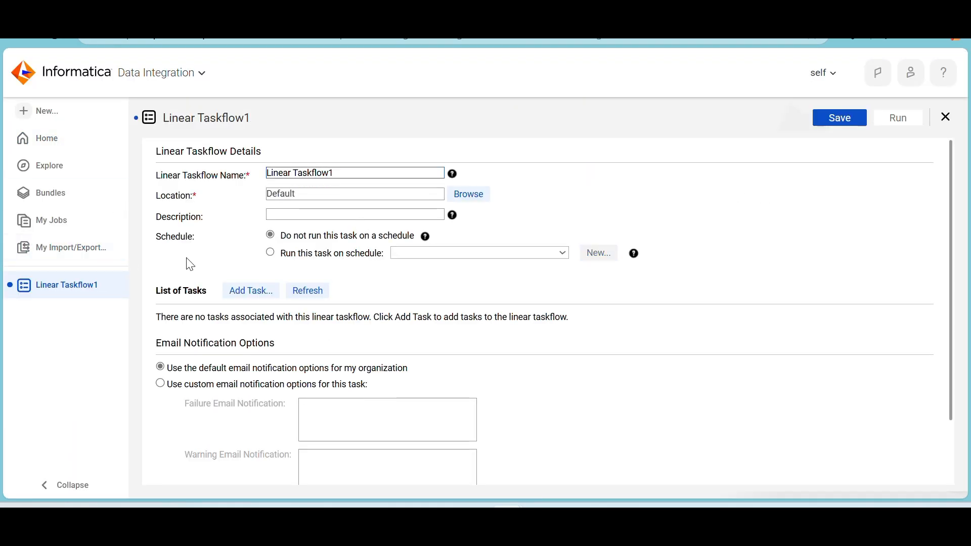
pyautogui.scroll(-2, 336, 276)
pyautogui.scroll(2, 338, 278)
pyautogui.click(944, 117)
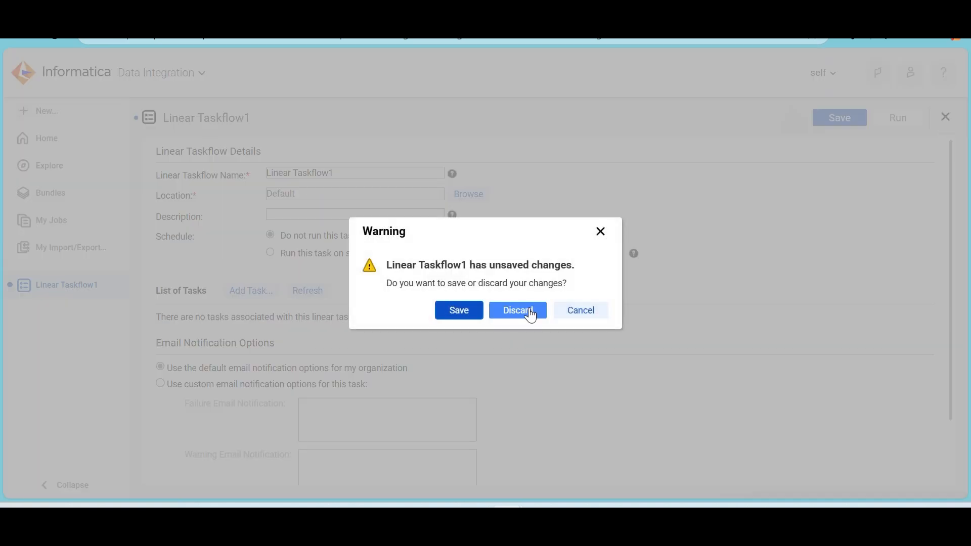
pyautogui.click(518, 310)
# Switch to the PDF guide and read the Chapter 1 descriptions of taskflows and linear taskflows
pyautogui.hotkey('alt', 'Tab')
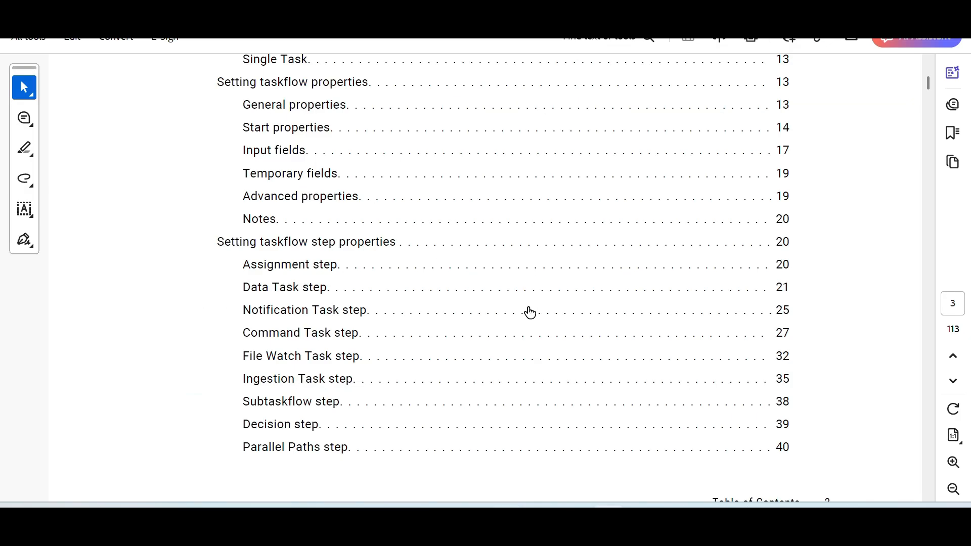
pyautogui.hotkey('alt', 'Tab')
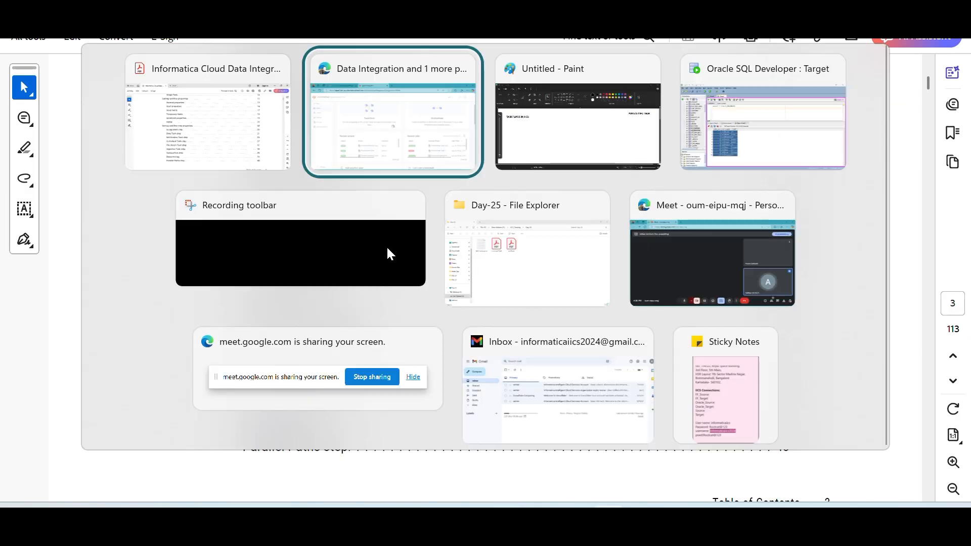
pyautogui.press('Escape')
pyautogui.scroll(-15, 387, 252)
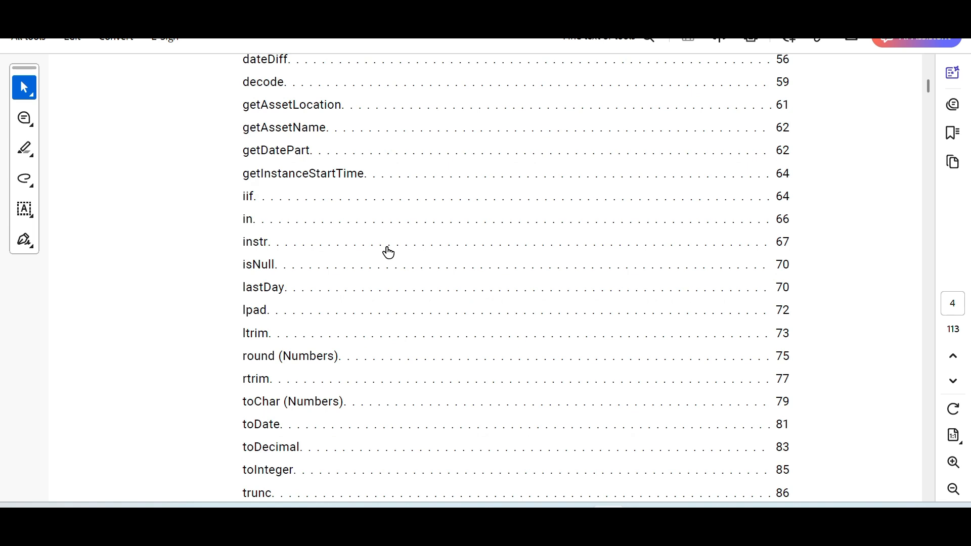
pyautogui.scroll(-15, 389, 253)
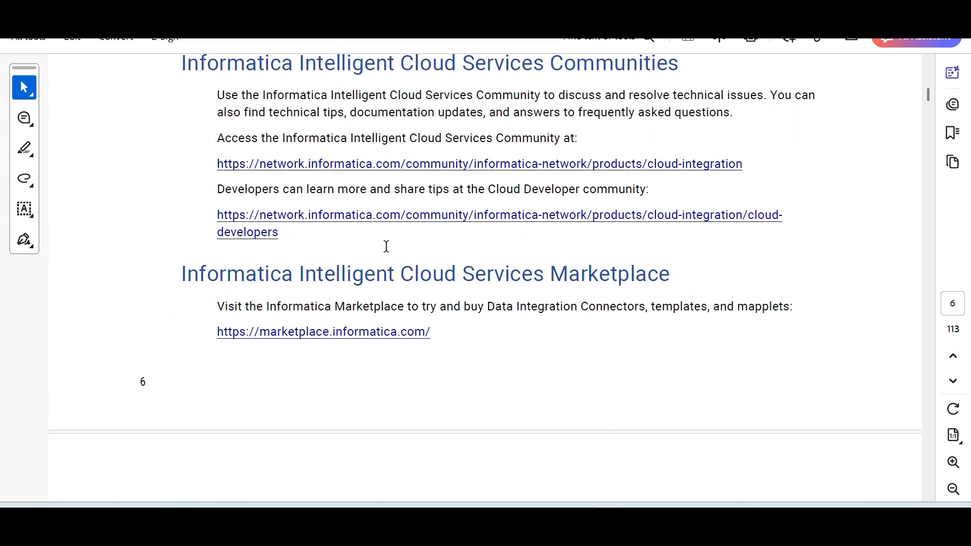
pyautogui.scroll(-15, 387, 248)
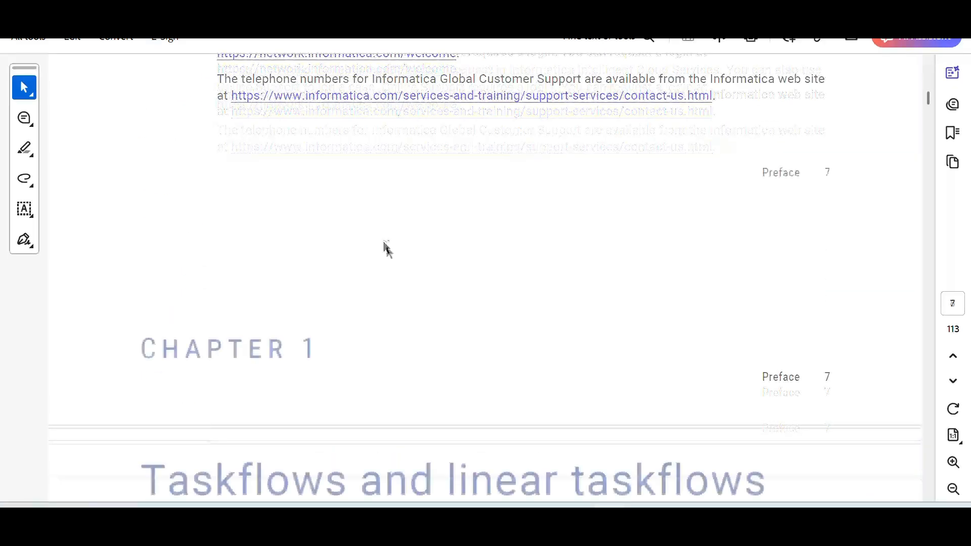
pyautogui.scroll(-4, 386, 246)
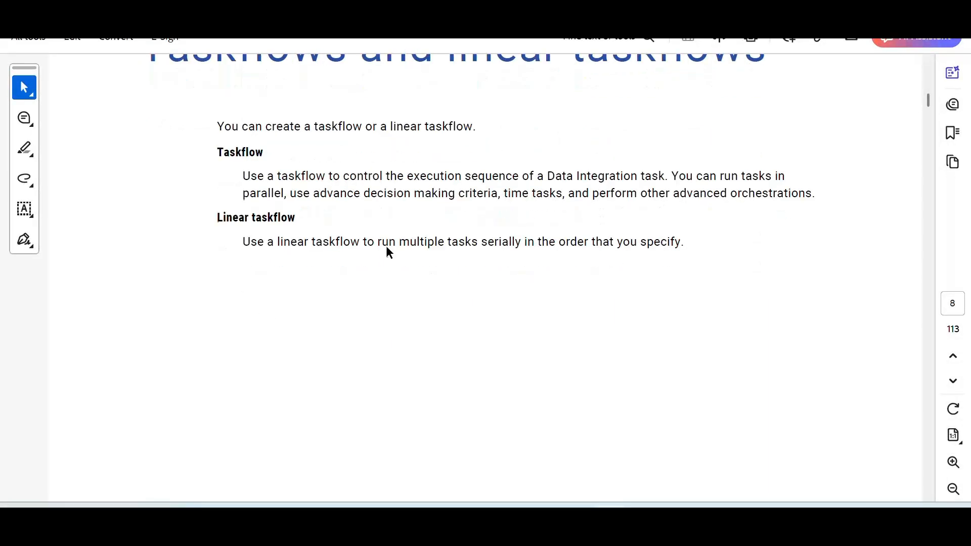
pyautogui.scroll(-4, 387, 246)
pyautogui.scroll(4, 386, 246)
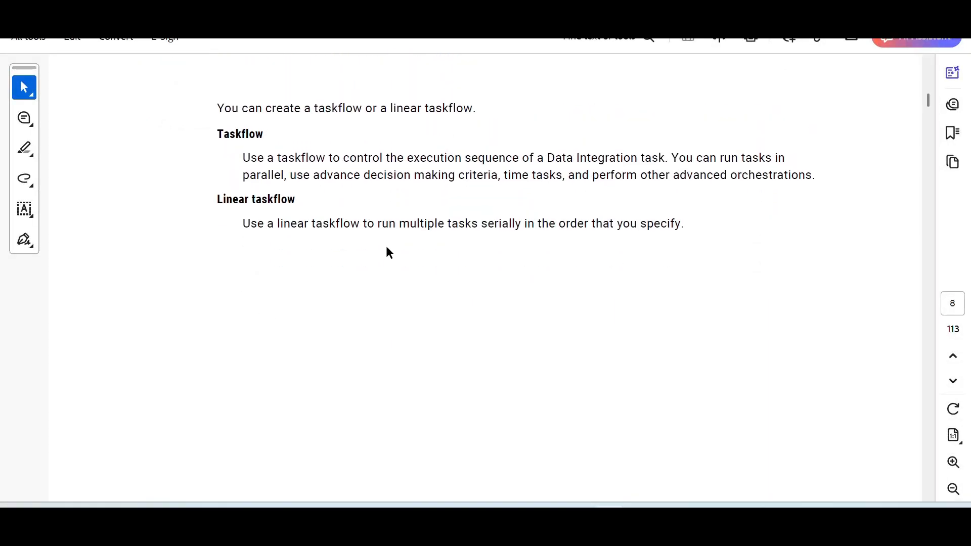
pyautogui.scroll(-1, 389, 252)
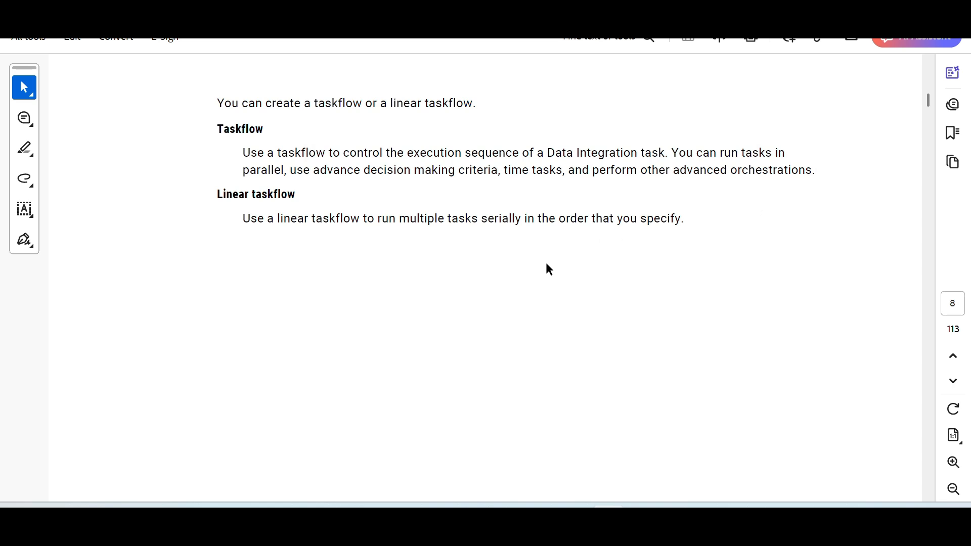
pyautogui.scroll(3, 550, 270)
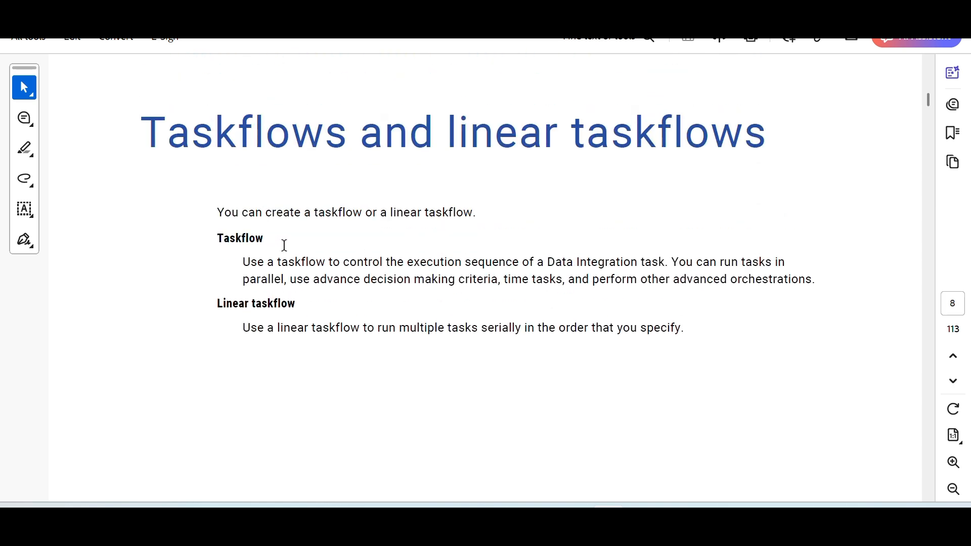
# Read the introduction of the Taskflows chapter on page 9 of the guide
pyautogui.scroll(-1, 402, 259)
pyautogui.scroll(-15, 402, 259)
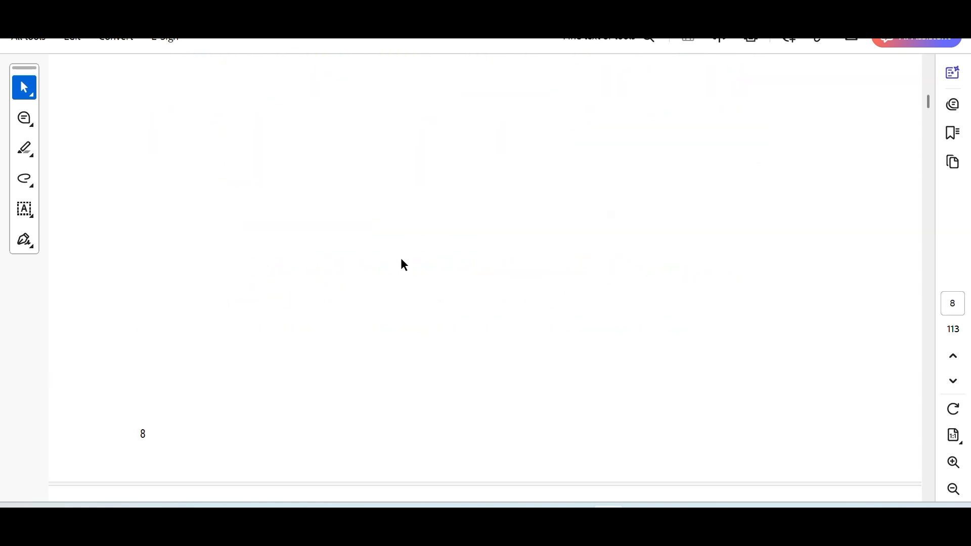
pyautogui.scroll(-3, 403, 264)
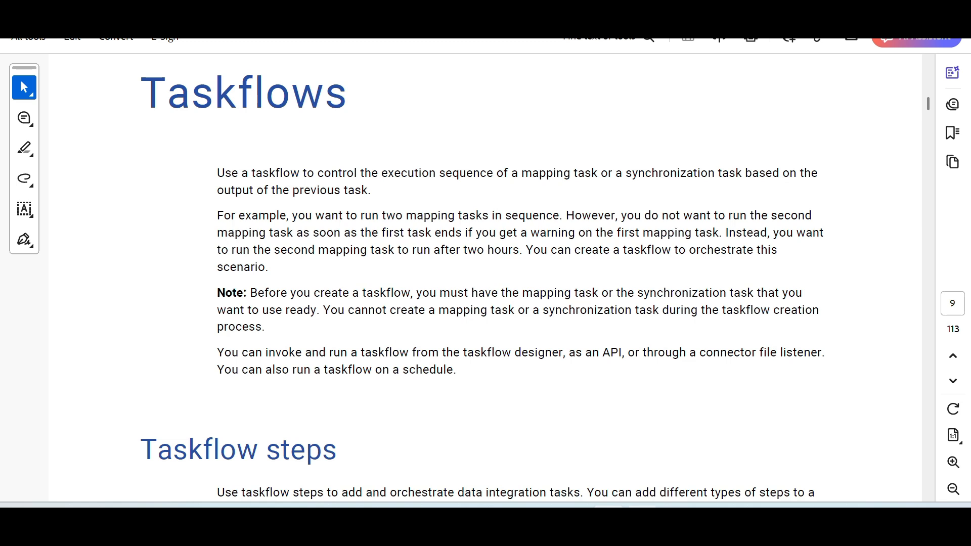
# Switch to Paint and sketch a box containing Sales under the heading, labelled M.T1, with an arrow to India
pyautogui.click(610, 523)
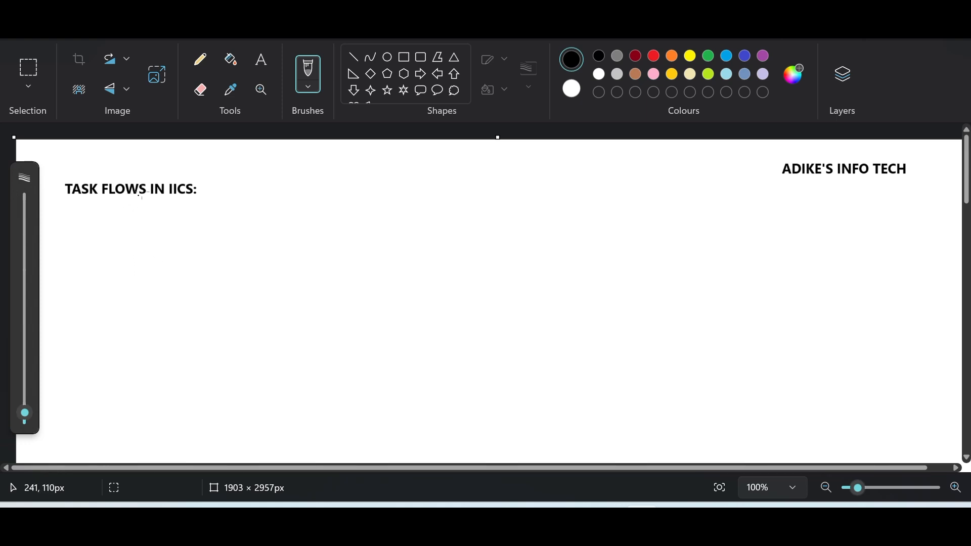
pyautogui.moveTo(117, 252)
pyautogui.mouseDown()
pyautogui.moveTo(119, 298)
pyautogui.moveTo(139, 247)
pyautogui.moveTo(186, 290)
pyautogui.moveTo(118, 291)
pyautogui.moveTo(153, 268)
pyautogui.moveTo(167, 282)
pyautogui.moveTo(208, 244)
pyautogui.moveTo(223, 260)
pyautogui.moveTo(250, 250)
pyautogui.moveTo(253, 263)
pyautogui.mouseUp()
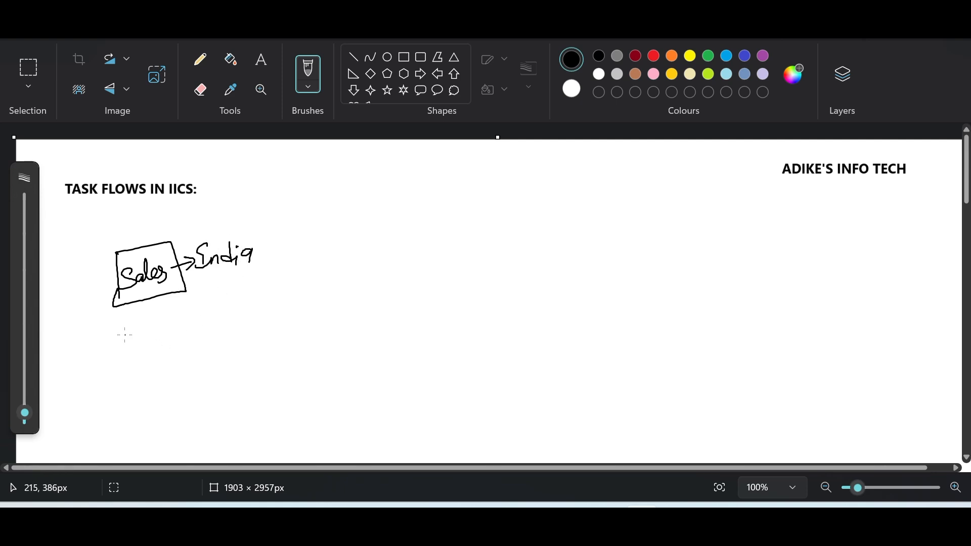
pyautogui.moveTo(129, 233)
pyautogui.mouseDown()
pyautogui.moveTo(166, 215)
pyautogui.moveTo(173, 234)
pyautogui.mouseUp()
# Sketch a second box below the Sales box, labelled M.T2, with an arrow to USA
pyautogui.moveTo(124, 342)
pyautogui.mouseDown()
pyautogui.moveTo(123, 385)
pyautogui.moveTo(186, 352)
pyautogui.moveTo(133, 388)
pyautogui.moveTo(118, 367)
pyautogui.moveTo(131, 326)
pyautogui.moveTo(159, 333)
pyautogui.moveTo(167, 316)
pyautogui.moveTo(175, 333)
pyautogui.moveTo(211, 344)
pyautogui.mouseUp()
pyautogui.click(149, 331)
pyautogui.moveTo(201, 338)
pyautogui.mouseDown()
pyautogui.moveTo(211, 344)
pyautogui.moveTo(201, 353)
pyautogui.moveTo(237, 335)
pyautogui.moveTo(246, 346)
pyautogui.moveTo(268, 343)
pyautogui.mouseUp()
pyautogui.moveTo(256, 338); pyautogui.dragTo(268, 333)
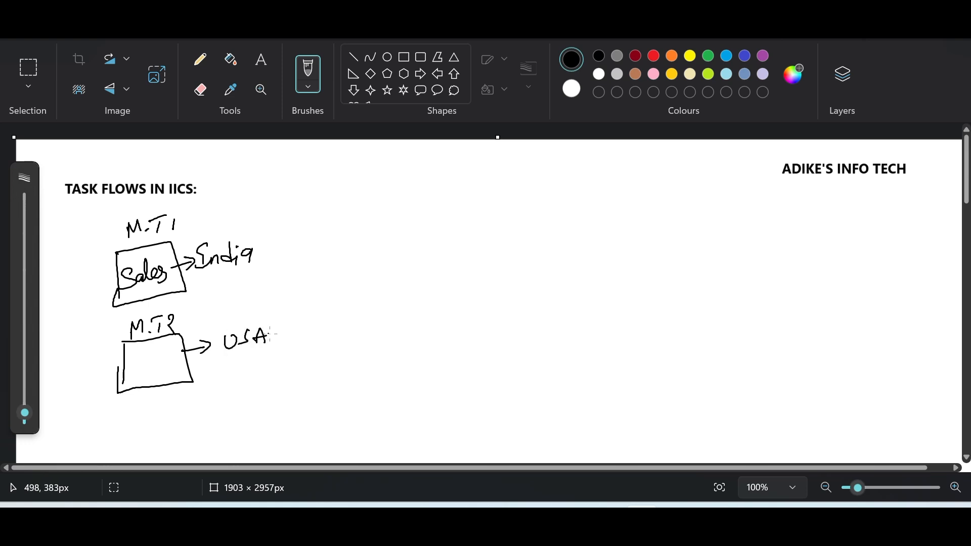
# Sketch a third box labelled MT3 with an arrow to UK, and draw a curly brace beside the country boxes
pyautogui.moveTo(157, 408)
pyautogui.mouseDown()
pyautogui.moveTo(152, 445)
pyautogui.moveTo(200, 401)
pyautogui.moveTo(185, 445)
pyautogui.moveTo(151, 437)
pyautogui.moveTo(184, 395)
pyautogui.mouseUp()
pyautogui.moveTo(180, 397)
pyautogui.mouseDown()
pyautogui.moveTo(181, 407)
pyautogui.moveTo(185, 390)
pyautogui.mouseUp()
pyautogui.moveTo(189, 385)
pyautogui.mouseDown()
pyautogui.moveTo(188, 400)
pyautogui.moveTo(227, 420)
pyautogui.moveTo(216, 433)
pyautogui.mouseUp()
pyautogui.moveTo(245, 403)
pyautogui.mouseDown()
pyautogui.moveTo(260, 402)
pyautogui.moveTo(263, 418)
pyautogui.mouseUp()
pyautogui.moveTo(275, 401); pyautogui.dragTo(277, 416)
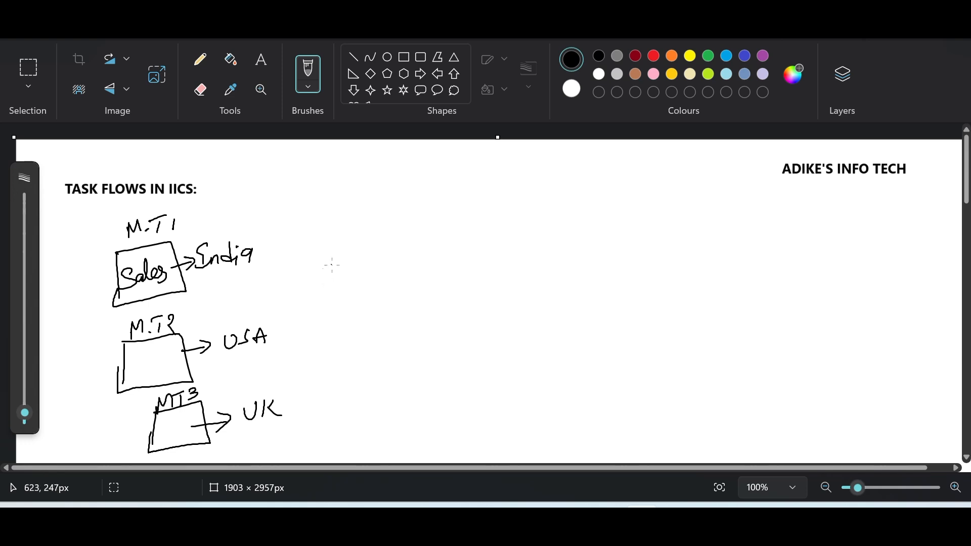
pyautogui.moveTo(298, 249); pyautogui.dragTo(303, 377)
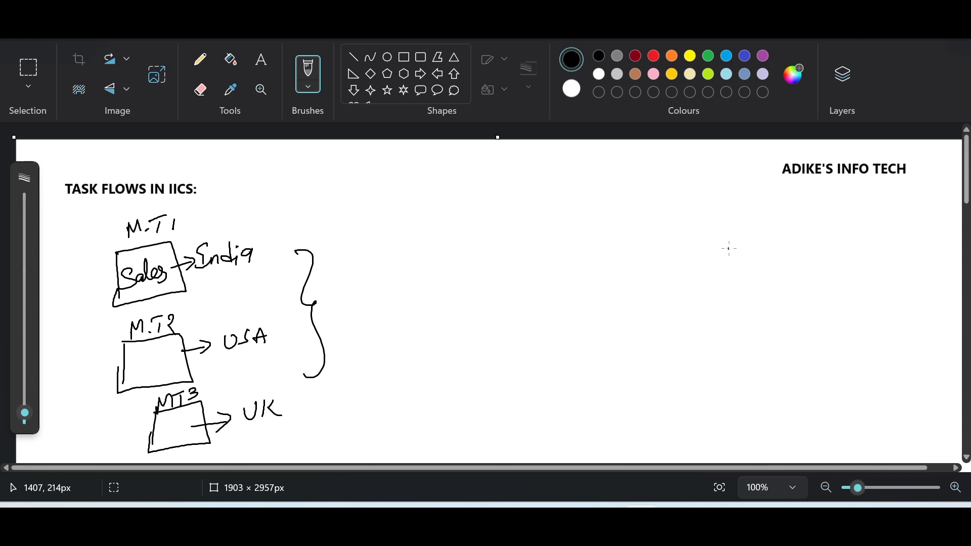
# Sketch a tall box on the far side of the canvas and write Centralised Data Center above it
pyautogui.moveTo(729, 248); pyautogui.dragTo(725, 359)
pyautogui.moveTo(728, 248)
pyautogui.mouseDown()
pyautogui.moveTo(807, 242)
pyautogui.moveTo(817, 299)
pyautogui.moveTo(798, 366)
pyautogui.moveTo(732, 371)
pyautogui.moveTo(731, 346)
pyautogui.mouseUp()
pyautogui.moveTo(732, 222)
pyautogui.mouseDown()
pyautogui.moveTo(723, 236)
pyautogui.moveTo(779, 233)
pyautogui.mouseUp()
pyautogui.moveTo(782, 226)
pyautogui.mouseDown()
pyautogui.moveTo(784, 234)
pyautogui.moveTo(813, 207)
pyautogui.moveTo(811, 221)
pyautogui.moveTo(843, 226)
pyautogui.mouseUp()
pyautogui.moveTo(852, 203)
pyautogui.mouseDown()
pyautogui.moveTo(849, 225)
pyautogui.moveTo(855, 214)
pyautogui.mouseUp()
pyautogui.moveTo(855, 219)
pyautogui.mouseDown()
pyautogui.moveTo(898, 214)
pyautogui.moveTo(911, 228)
pyautogui.mouseUp()
pyautogui.moveTo(894, 215)
pyautogui.mouseDown()
pyautogui.moveTo(922, 214)
pyautogui.moveTo(926, 222)
pyautogui.mouseUp()
pyautogui.moveTo(928, 224); pyautogui.dragTo(934, 208)
# Draw a smaller box inside the data center box and write T in it
pyautogui.moveTo(757, 262)
pyautogui.mouseDown()
pyautogui.moveTo(750, 306)
pyautogui.moveTo(796, 300)
pyautogui.moveTo(750, 308)
pyautogui.moveTo(759, 289)
pyautogui.mouseUp()
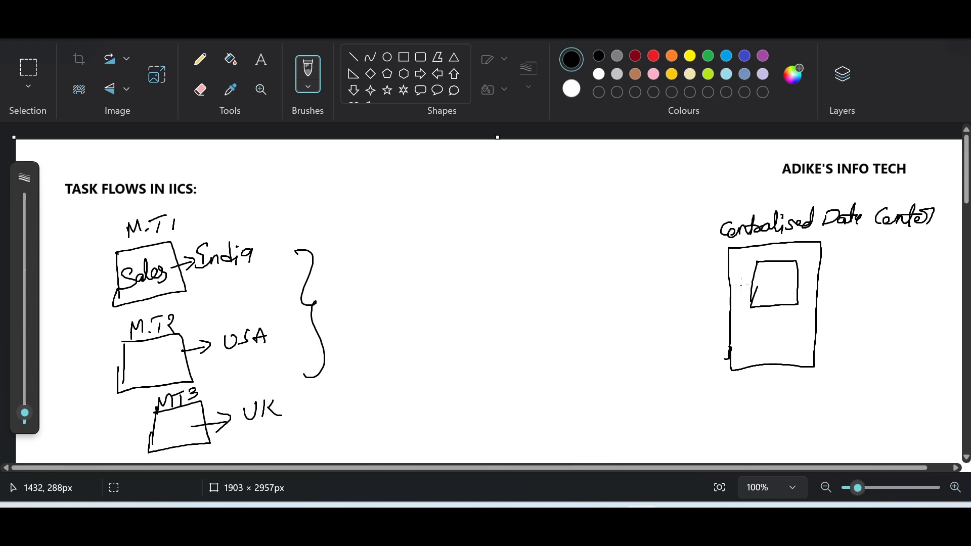
pyautogui.moveTo(769, 288); pyautogui.dragTo(768, 295)
pyautogui.moveTo(761, 281); pyautogui.dragTo(779, 278)
# Add check marks beside M.T1, M.T2 and MT3, and write I, U and UK beneath the T in the data center
pyautogui.moveTo(189, 223); pyautogui.dragTo(215, 207)
pyautogui.moveTo(186, 319); pyautogui.dragTo(207, 301)
pyautogui.moveTo(202, 377); pyautogui.dragTo(220, 360)
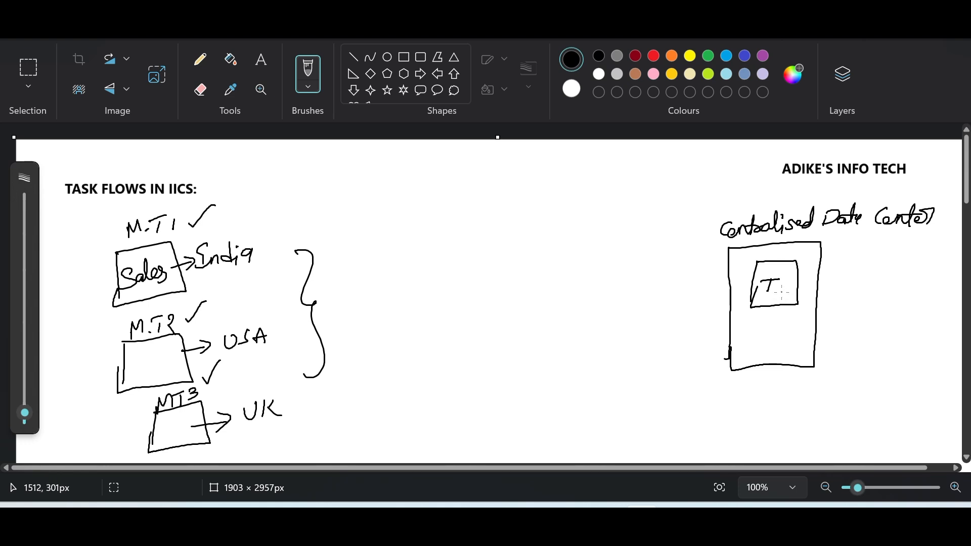
pyautogui.moveTo(779, 292); pyautogui.dragTo(777, 329)
pyautogui.moveTo(780, 328); pyautogui.dragTo(787, 338)
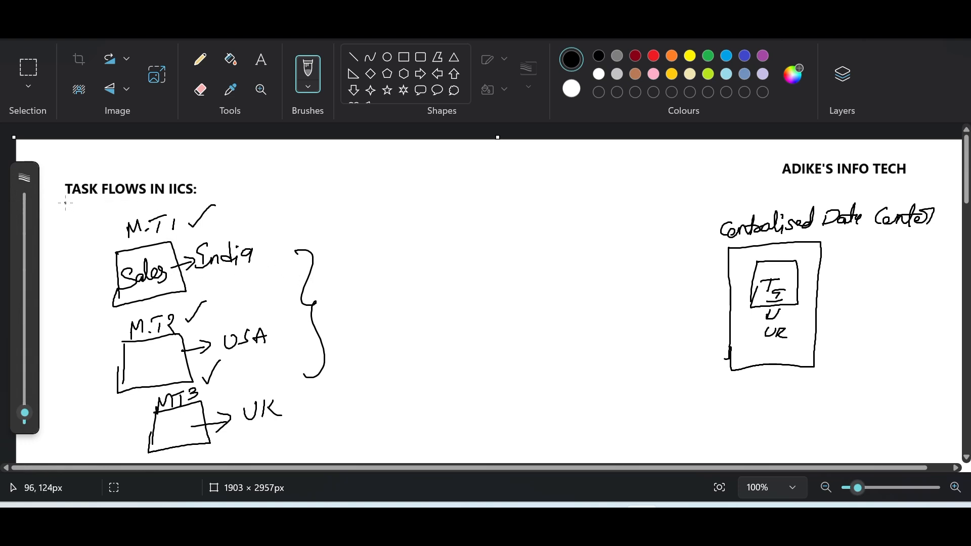
# Underline the TASK FLOWS IN IICS heading and draw an arrow pointing into the data center box
pyautogui.moveTo(65, 203); pyautogui.dragTo(200, 199)
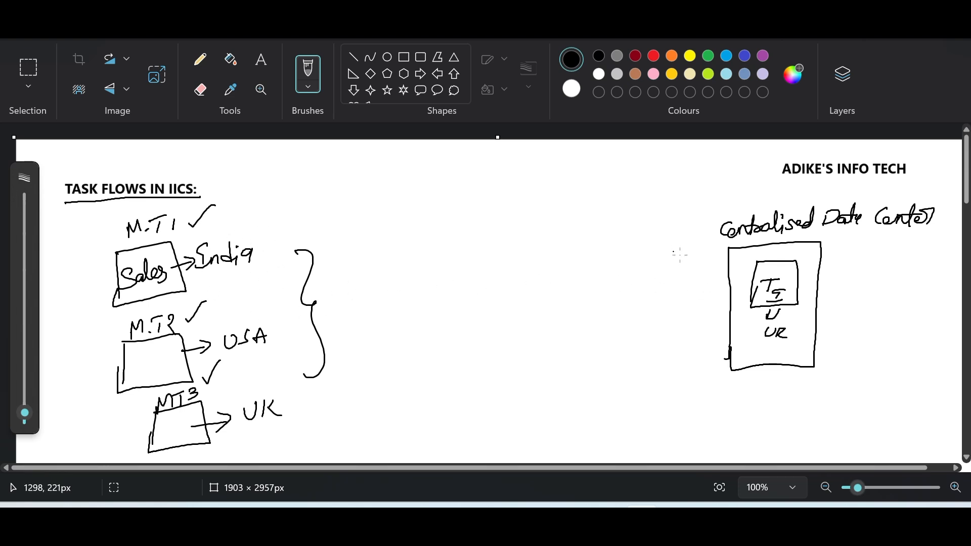
pyautogui.moveTo(684, 276)
pyautogui.mouseDown()
pyautogui.moveTo(731, 275)
pyautogui.moveTo(718, 263)
pyautogui.moveTo(730, 274)
pyautogui.moveTo(709, 286)
pyautogui.mouseUp()
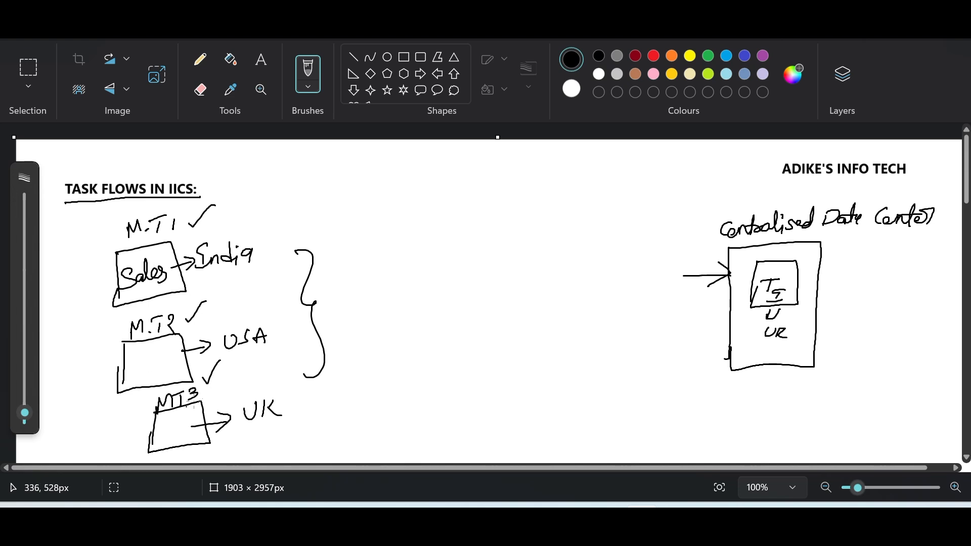
# Return to the PDF guide and look through the taskflow steps and taskflow creation sections up to Taskflow templates
pyautogui.hotkey('alt', 'Tab')
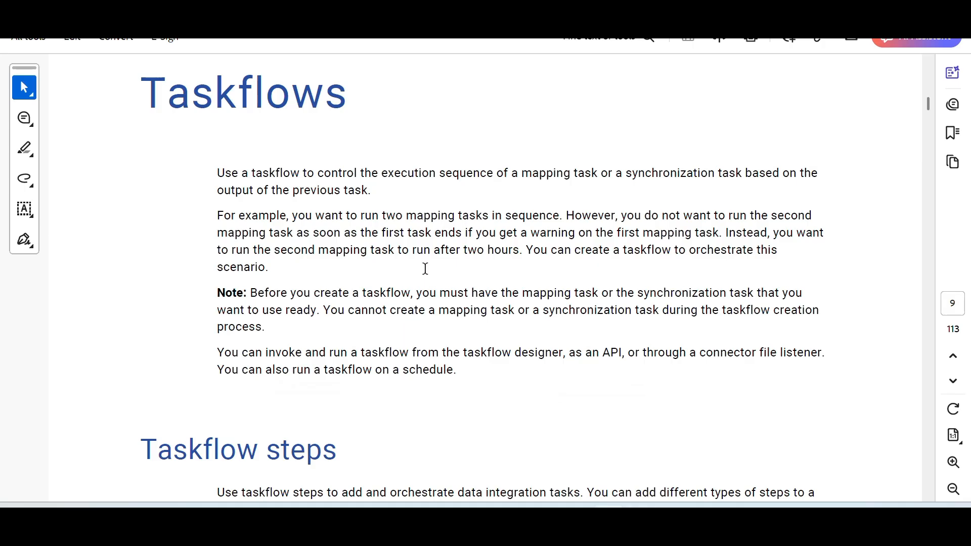
pyautogui.scroll(-5, 425, 269)
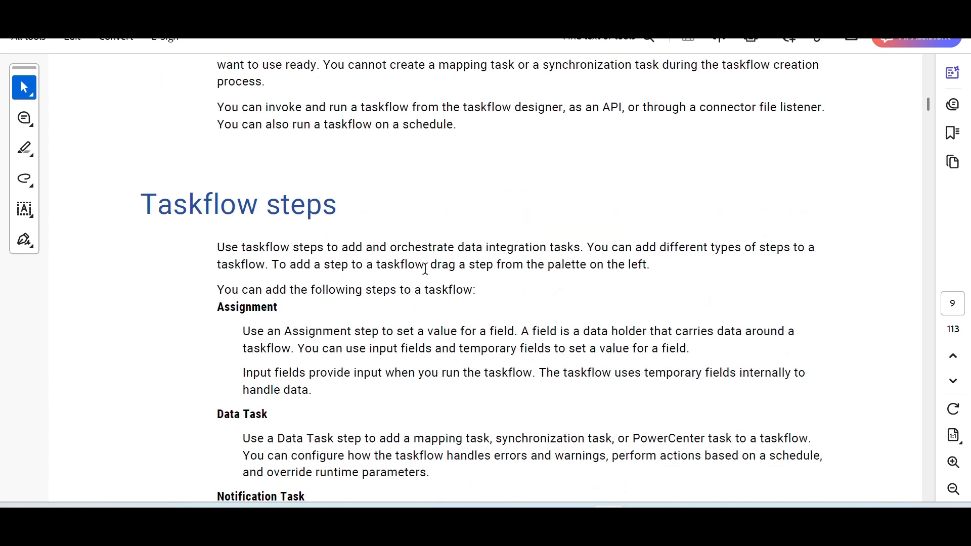
pyautogui.scroll(12, 425, 268)
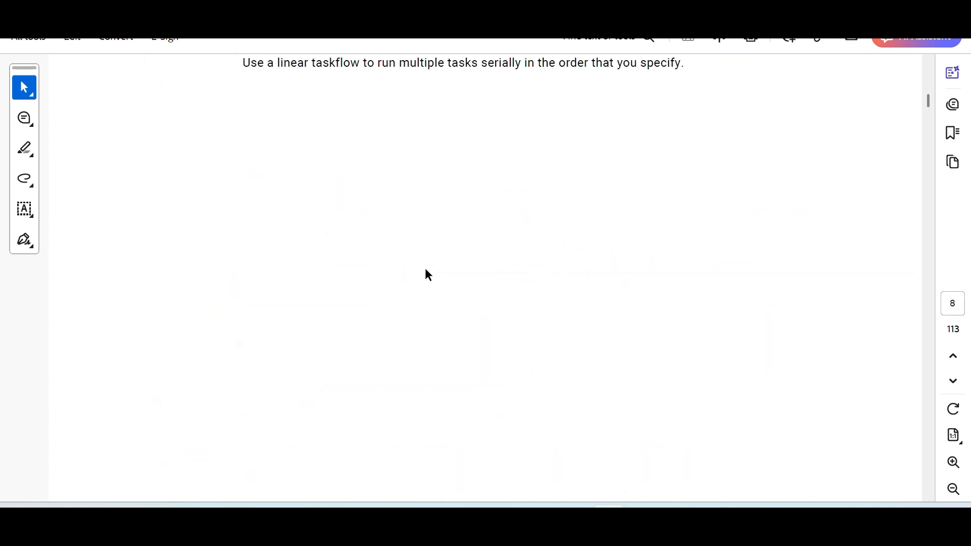
pyautogui.scroll(-15, 424, 268)
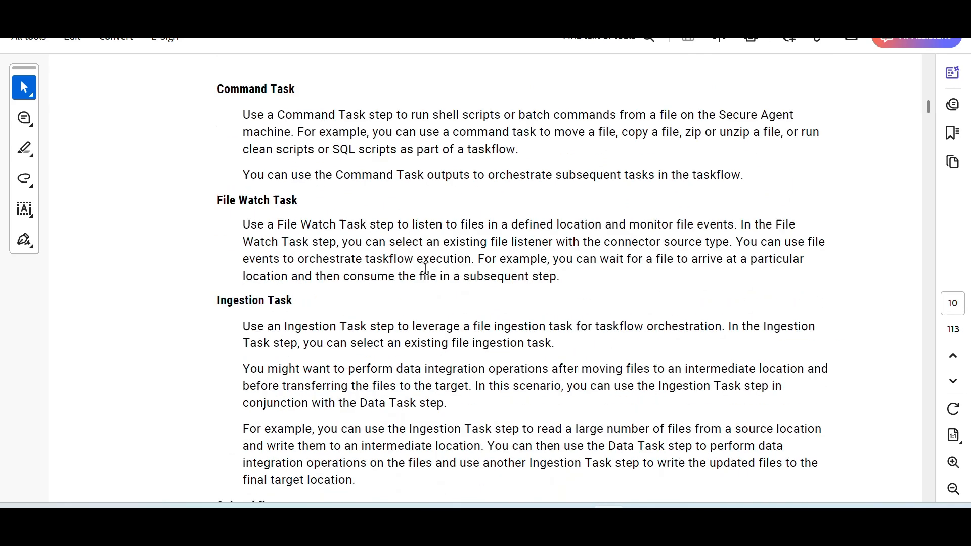
pyautogui.scroll(-10, 425, 268)
pyautogui.scroll(-10, 425, 268)
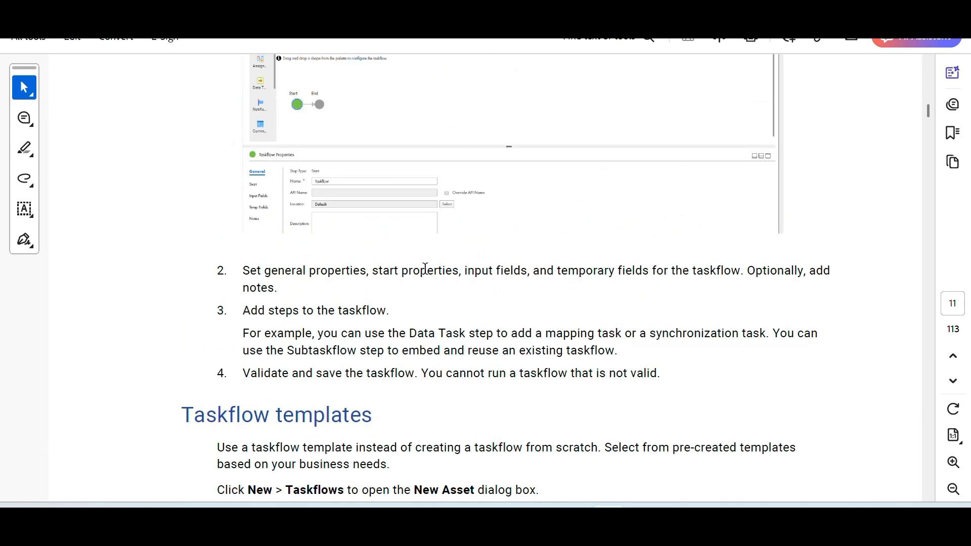
# Look through the Taskflow templates section, from the New Asset figure to the Single Task template
pyautogui.scroll(5, 425, 268)
pyautogui.scroll(-15, 425, 268)
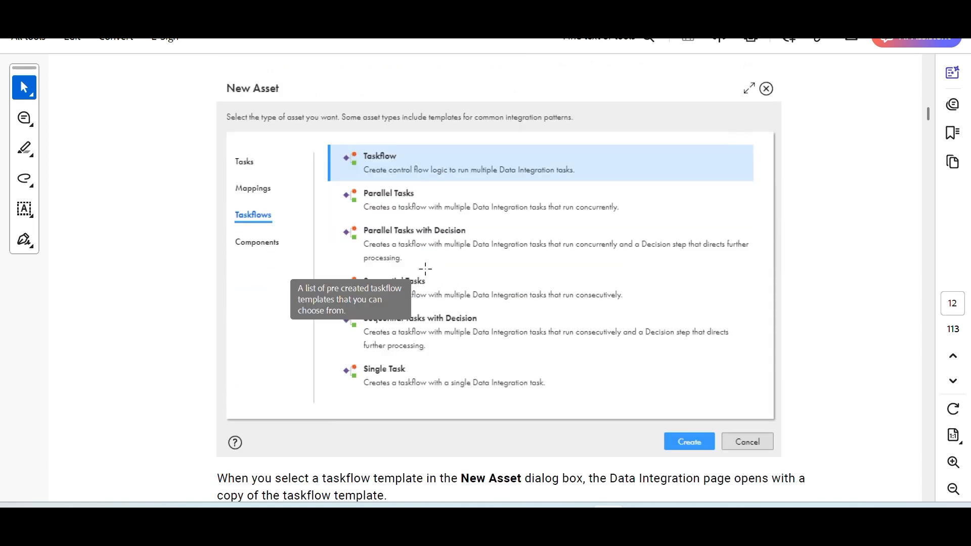
pyautogui.scroll(-10, 428, 276)
pyautogui.scroll(-1, 426, 269)
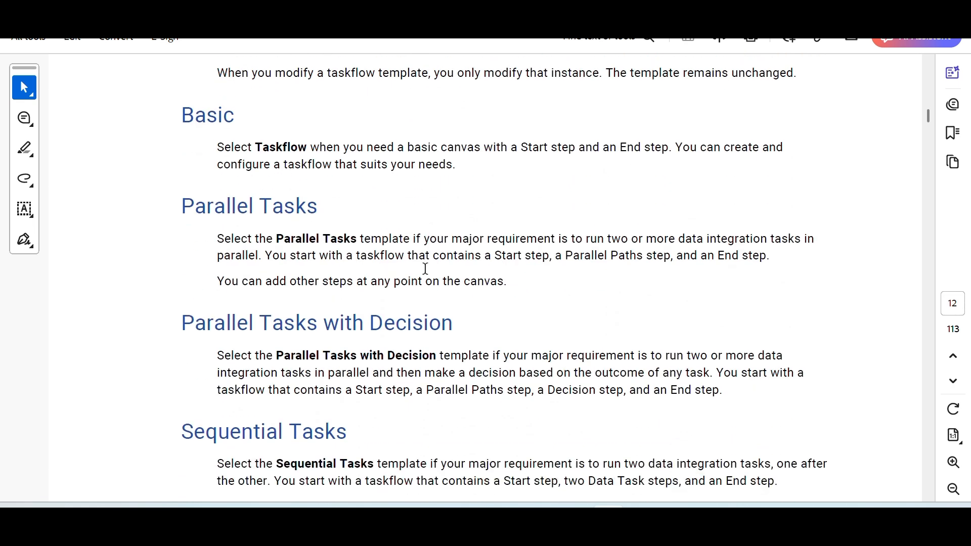
pyautogui.scroll(3, 425, 269)
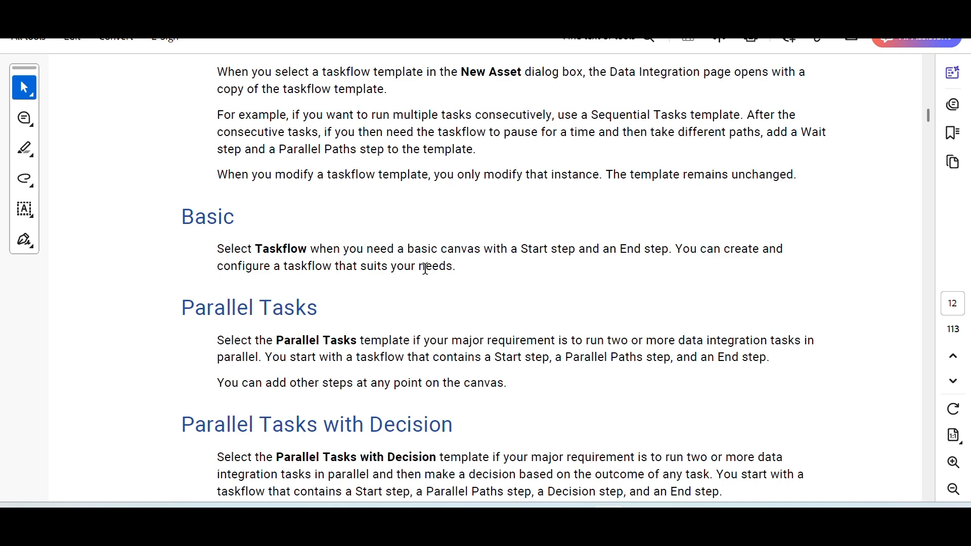
pyautogui.scroll(15, 425, 268)
pyautogui.scroll(-12, 426, 269)
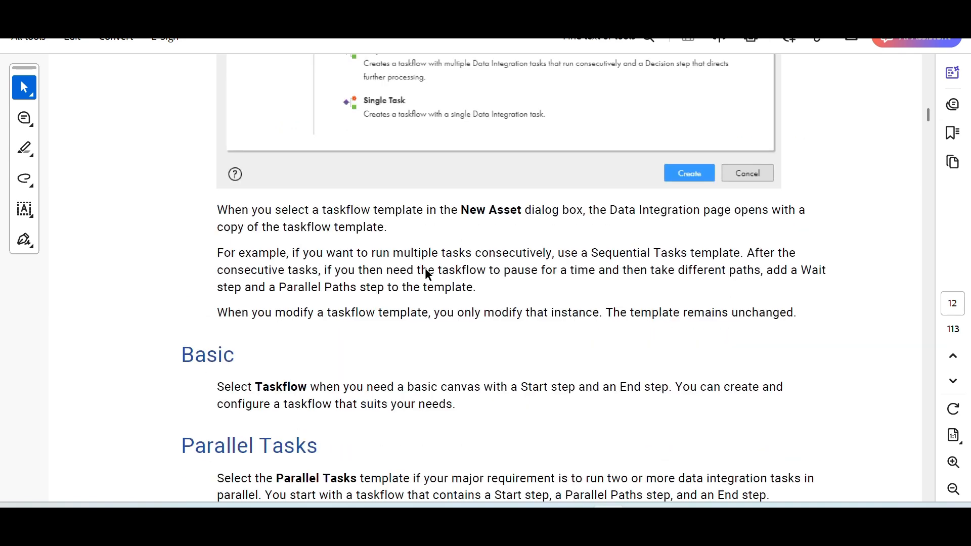
pyautogui.scroll(-5, 425, 271)
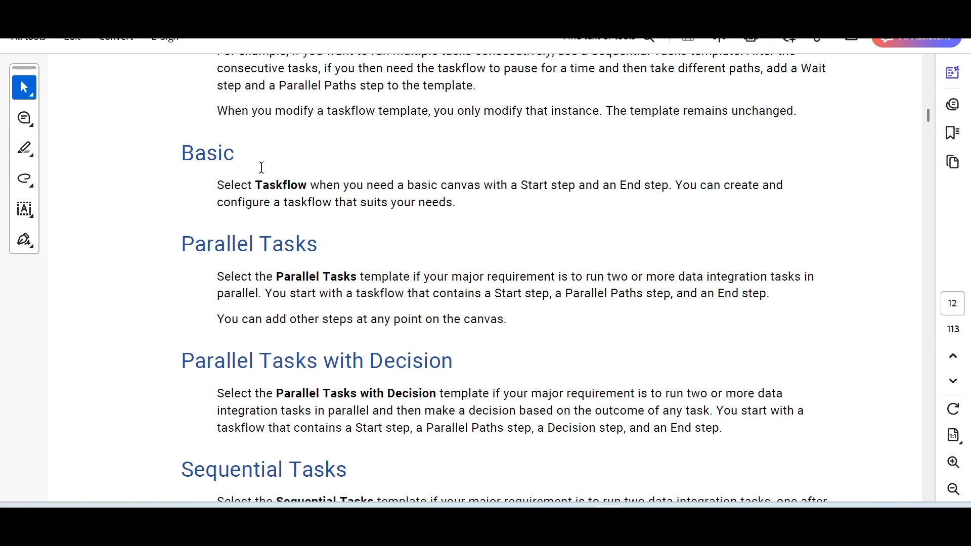
pyautogui.scroll(-1, 347, 259)
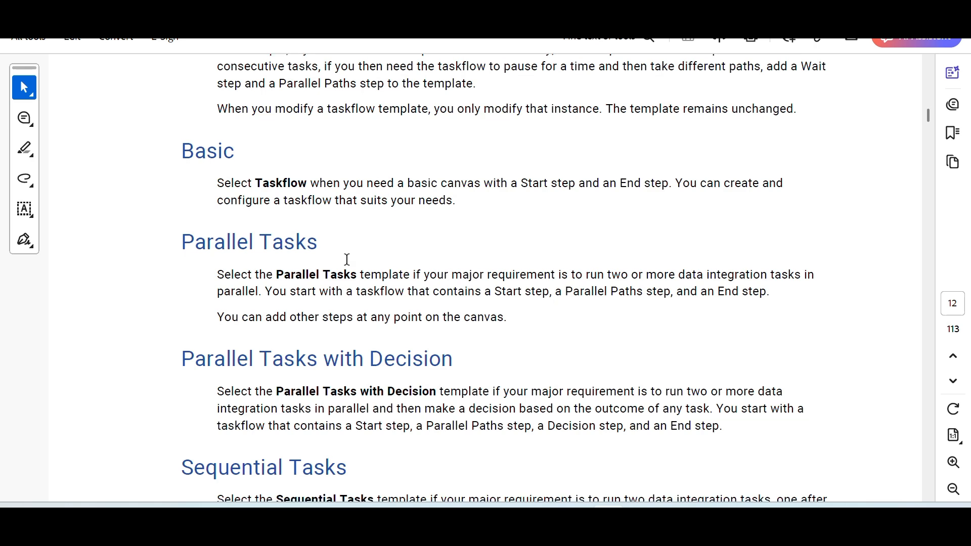
pyautogui.scroll(-5, 347, 259)
pyautogui.scroll(-9, 347, 259)
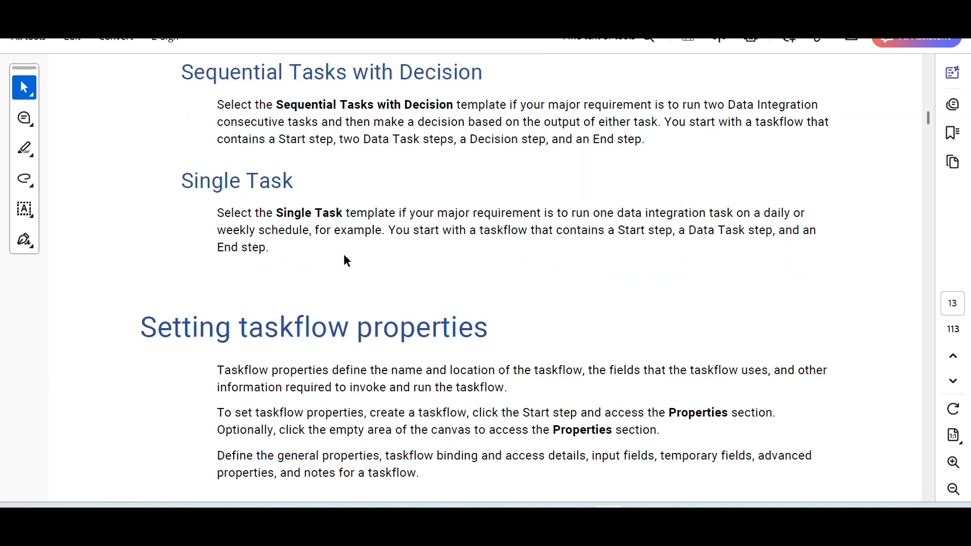
pyautogui.scroll(5, 347, 259)
pyautogui.scroll(12, 347, 259)
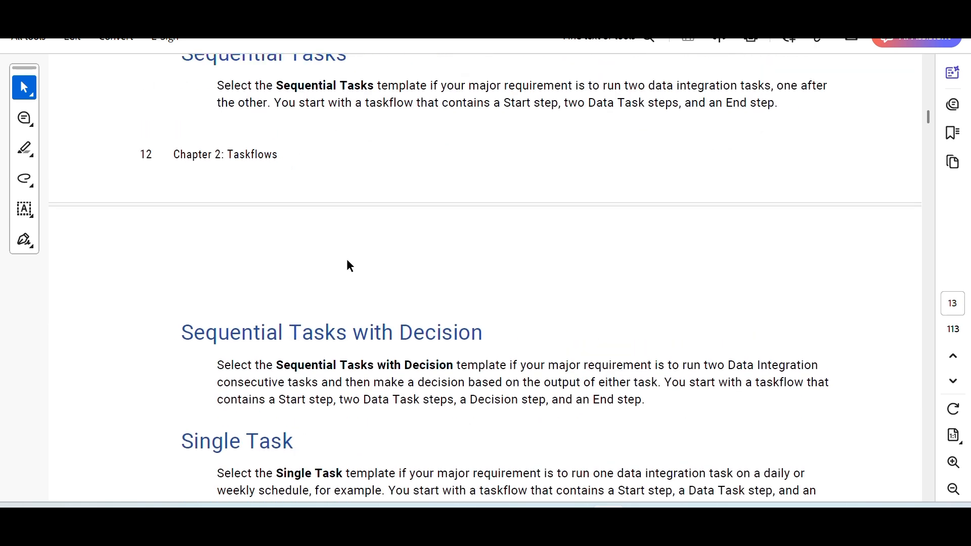
pyautogui.scroll(-1, 347, 259)
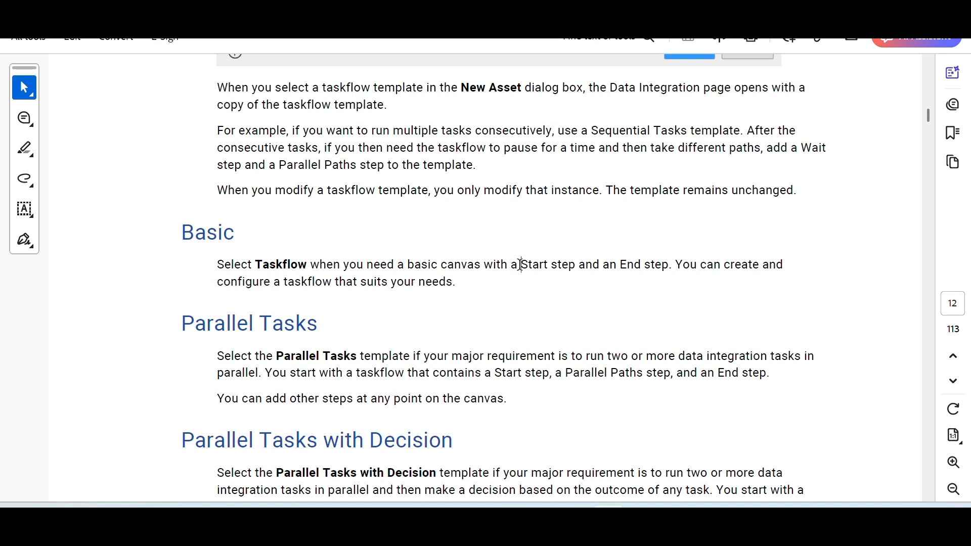
# Read the Basic template description, selecting the words about its Start step and End step, and continue to Parallel Tasks
pyautogui.moveTo(521, 264); pyautogui.dragTo(668, 265)
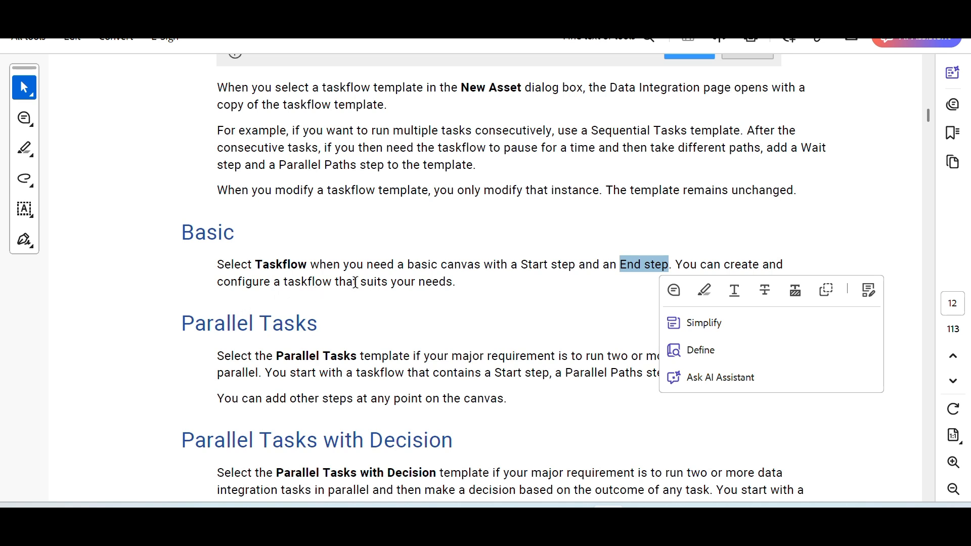
pyautogui.click(460, 288)
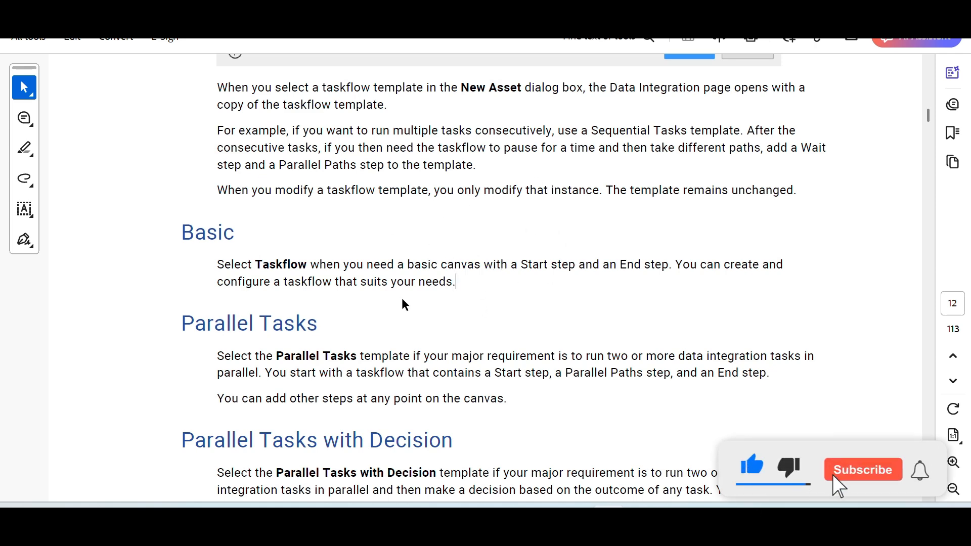
pyautogui.scroll(-3, 405, 305)
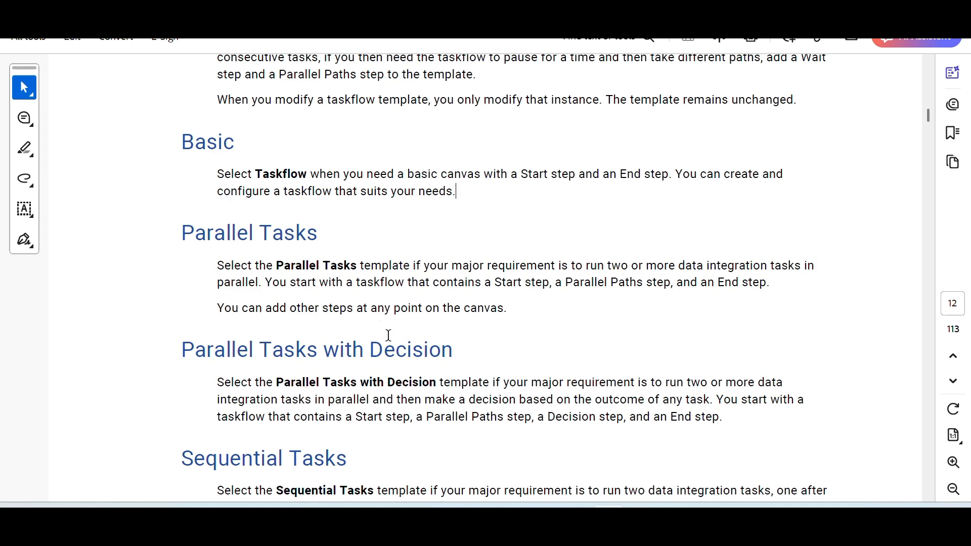
# Switch to the Paint drawing, write (Job1) and (Job2) beside the India and USA entries, and draw a curly bracket to their right
pyautogui.hotkey('alt', 'Tab')
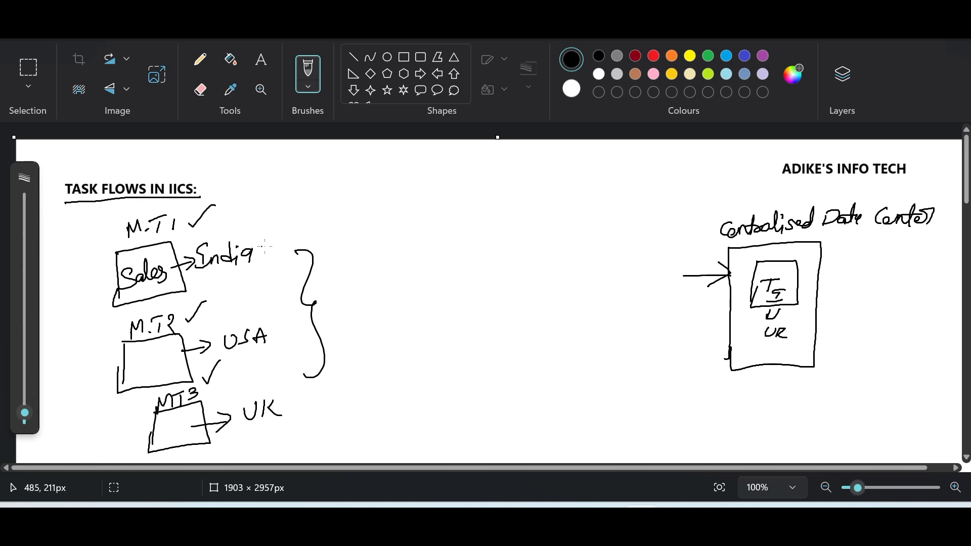
pyautogui.moveTo(264, 219)
pyautogui.mouseDown()
pyautogui.moveTo(261, 238)
pyautogui.moveTo(284, 214)
pyautogui.mouseUp()
pyautogui.moveTo(289, 215); pyautogui.dragTo(309, 228)
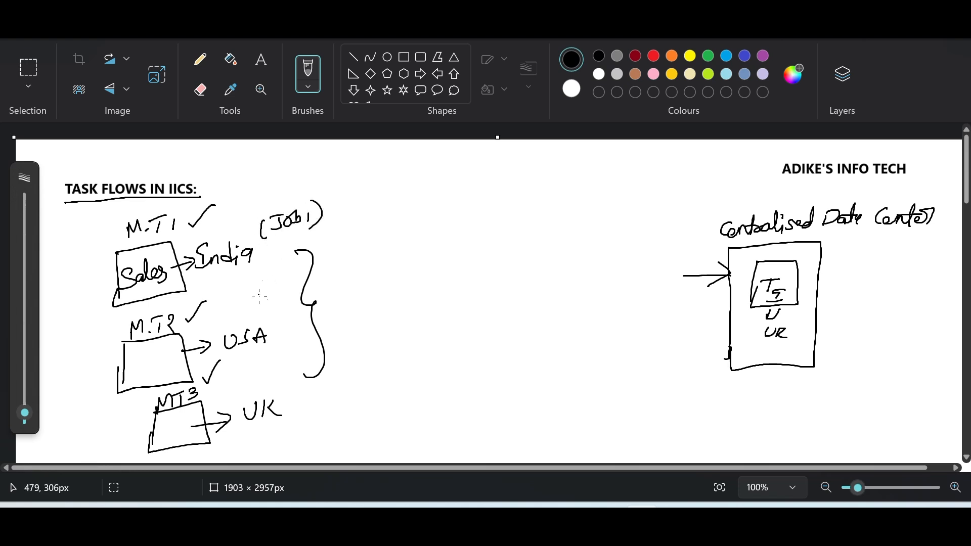
pyautogui.moveTo(266, 293)
pyautogui.mouseDown()
pyautogui.moveTo(268, 315)
pyautogui.moveTo(290, 289)
pyautogui.moveTo(324, 293)
pyautogui.moveTo(315, 308)
pyautogui.mouseUp()
pyautogui.moveTo(346, 214)
pyautogui.mouseDown()
pyautogui.moveTo(359, 232)
pyautogui.moveTo(342, 277)
pyautogui.mouseUp()
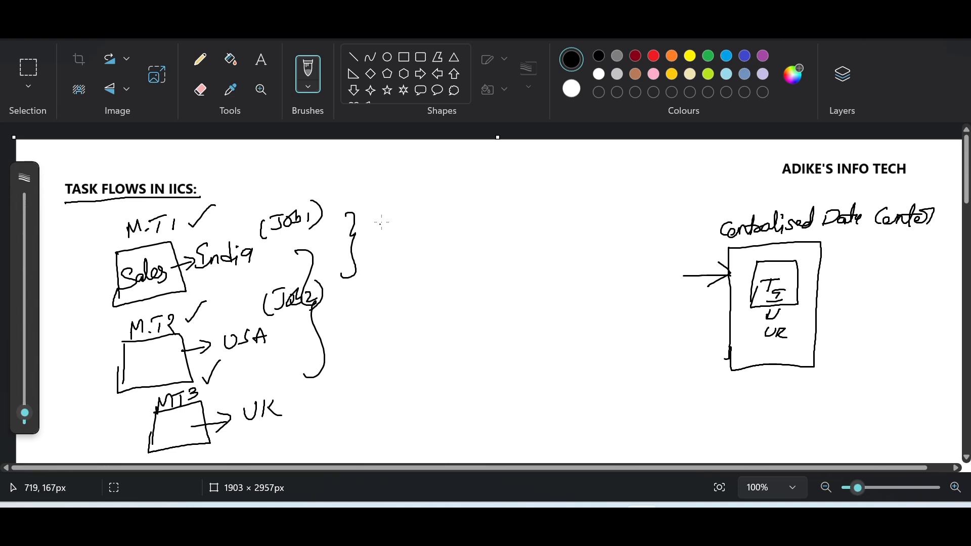
# Write a circled G1 with an outgoing arrow beside the bracket, and add check marks above Job1 and Job2
pyautogui.moveTo(383, 221)
pyautogui.mouseDown()
pyautogui.moveTo(404, 238)
pyautogui.moveTo(415, 215)
pyautogui.moveTo(407, 211)
pyautogui.moveTo(454, 218)
pyautogui.moveTo(438, 226)
pyautogui.mouseUp()
pyautogui.moveTo(271, 203)
pyautogui.mouseDown()
pyautogui.moveTo(280, 209)
pyautogui.moveTo(296, 186)
pyautogui.mouseUp()
pyautogui.moveTo(277, 278)
pyautogui.mouseDown()
pyautogui.moveTo(285, 285)
pyautogui.moveTo(299, 257)
pyautogui.mouseUp()
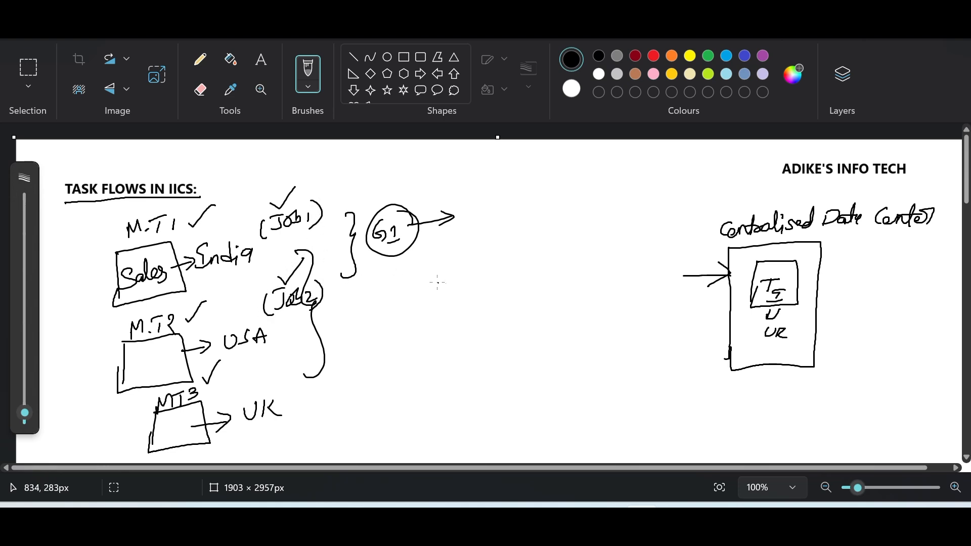
# Draw two parallel arrows below G1 and number them 1 and 2
pyautogui.moveTo(433, 281)
pyautogui.mouseDown()
pyautogui.moveTo(475, 287)
pyautogui.moveTo(458, 294)
pyautogui.moveTo(473, 317)
pyautogui.mouseUp()
pyautogui.moveTo(461, 308)
pyautogui.mouseDown()
pyautogui.moveTo(475, 315)
pyautogui.moveTo(457, 327)
pyautogui.mouseUp()
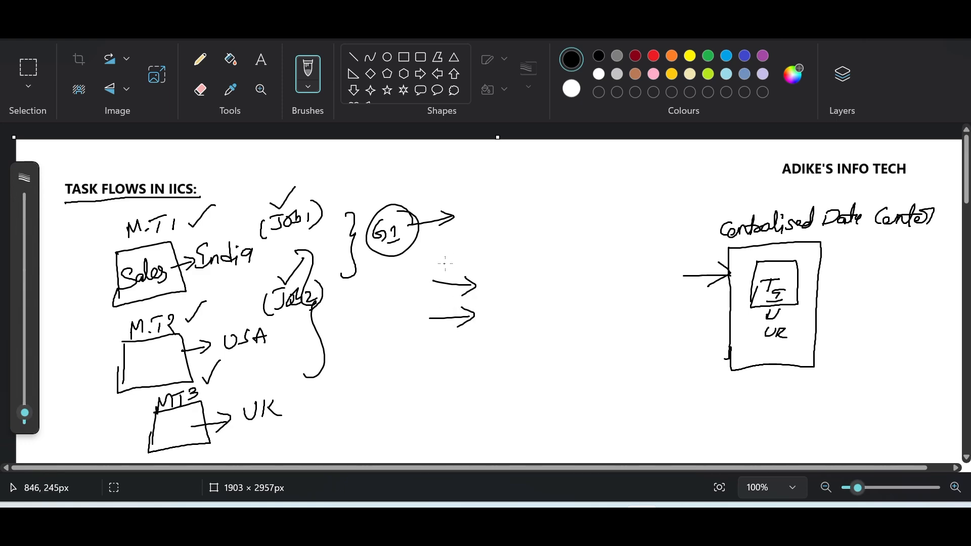
pyautogui.moveTo(451, 259); pyautogui.dragTo(452, 269)
pyautogui.moveTo(440, 306); pyautogui.dragTo(454, 314)
# Return to the PDF guide and read the Parallel Tasks and Parallel Tasks with Decision descriptions, selecting the latter's paragraph
pyautogui.hotkey('alt', 'Tab')
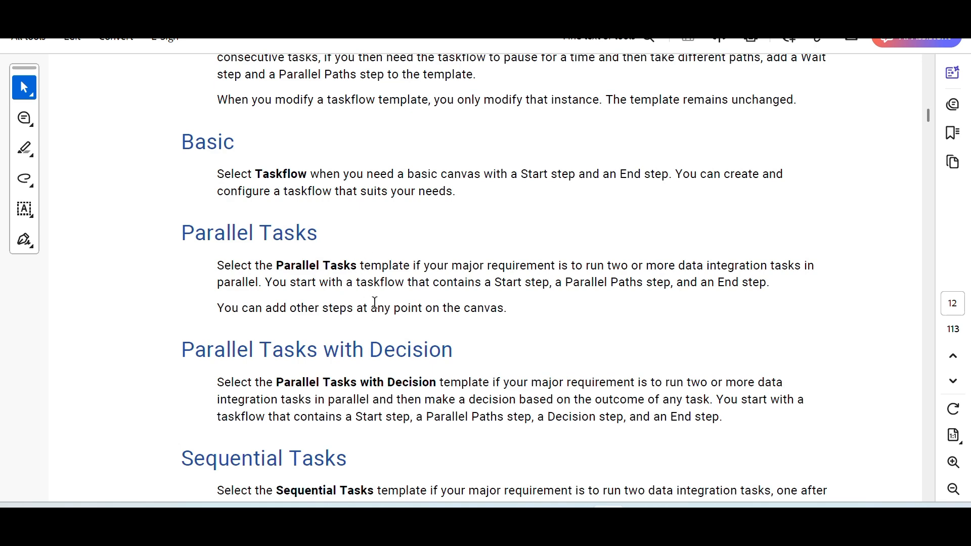
pyautogui.scroll(-1, 384, 323)
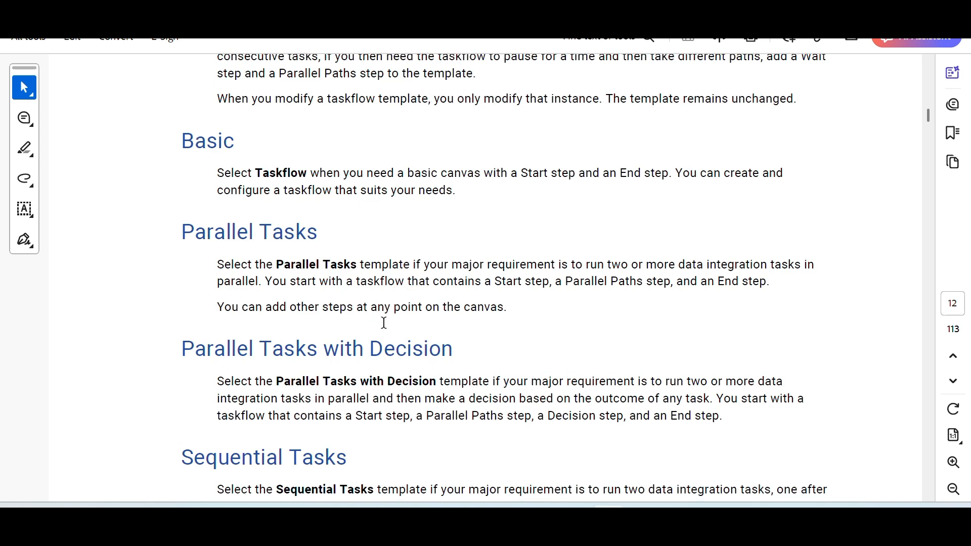
pyautogui.scroll(-3, 384, 322)
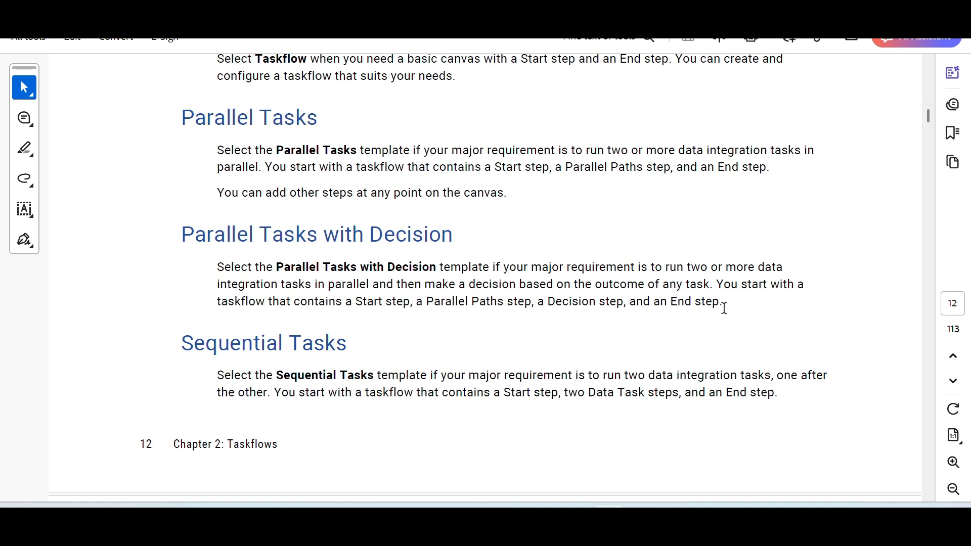
pyautogui.moveTo(724, 307); pyautogui.dragTo(247, 260)
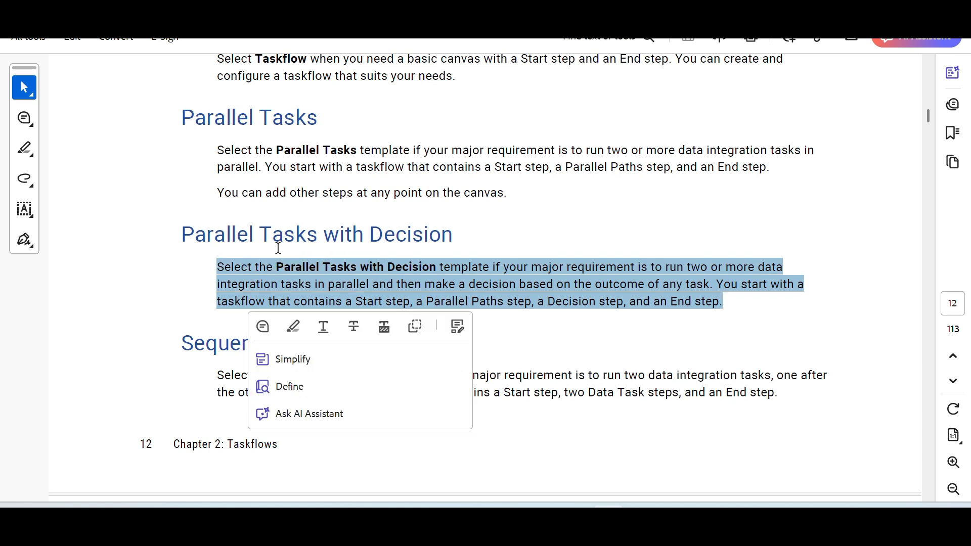
pyautogui.click(373, 219)
pyautogui.scroll(-2, 373, 219)
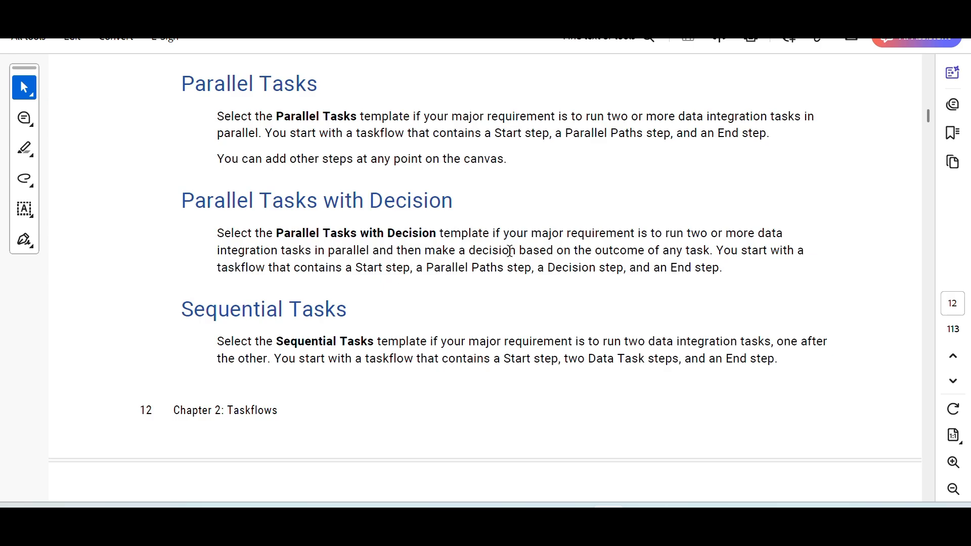
# Switch to Paint and, in the blank area below the diagram, draw a box S, two parallel arrows and a box T
pyautogui.hotkey('alt', 'Tab')
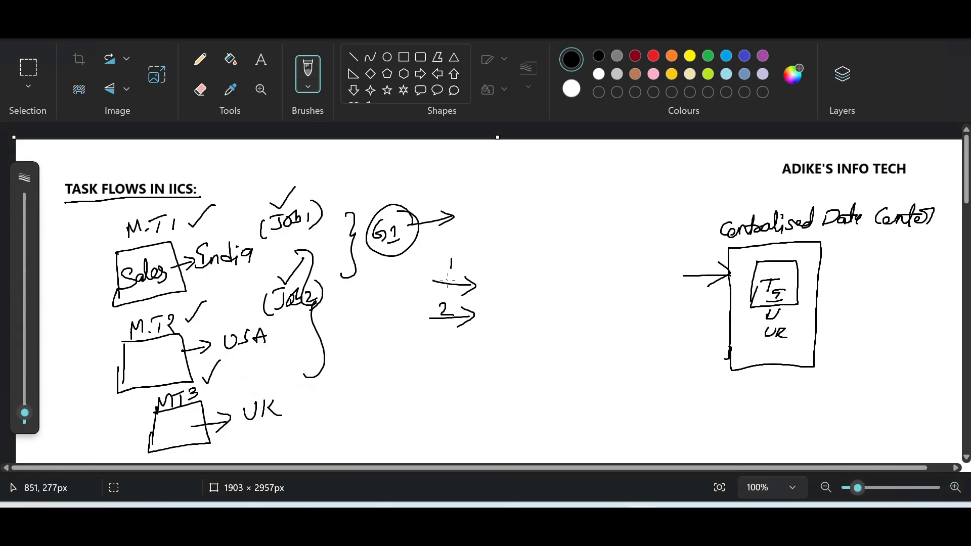
pyautogui.scroll(-5, 448, 280)
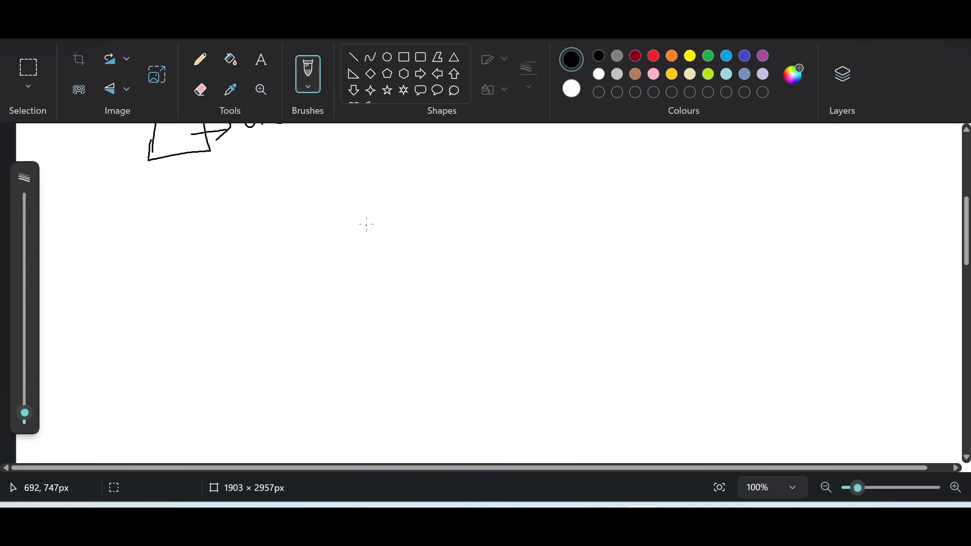
pyautogui.moveTo(359, 251); pyautogui.dragTo(424, 250)
pyautogui.moveTo(410, 240)
pyautogui.mouseDown()
pyautogui.moveTo(425, 250)
pyautogui.moveTo(405, 267)
pyautogui.mouseUp()
pyautogui.moveTo(355, 297)
pyautogui.mouseDown()
pyautogui.moveTo(420, 298)
pyautogui.moveTo(399, 314)
pyautogui.mouseUp()
pyautogui.moveTo(481, 243)
pyautogui.mouseDown()
pyautogui.moveTo(465, 309)
pyautogui.moveTo(553, 302)
pyautogui.moveTo(476, 276)
pyautogui.moveTo(504, 278)
pyautogui.mouseUp()
pyautogui.moveTo(500, 265); pyautogui.dragTo(524, 249)
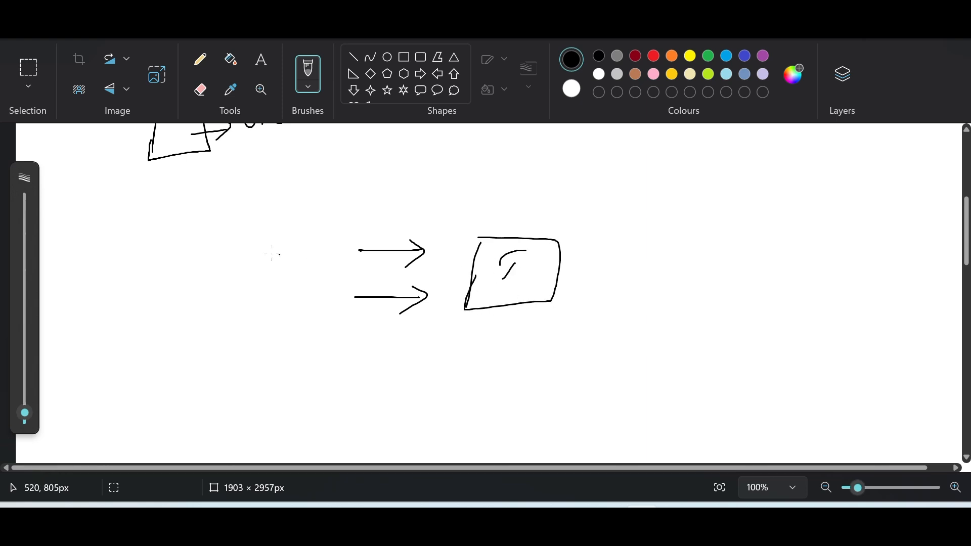
pyautogui.moveTo(172, 252); pyautogui.dragTo(156, 272)
pyautogui.moveTo(128, 232)
pyautogui.mouseDown()
pyautogui.moveTo(200, 302)
pyautogui.moveTo(127, 261)
pyautogui.moveTo(141, 228)
pyautogui.mouseUp()
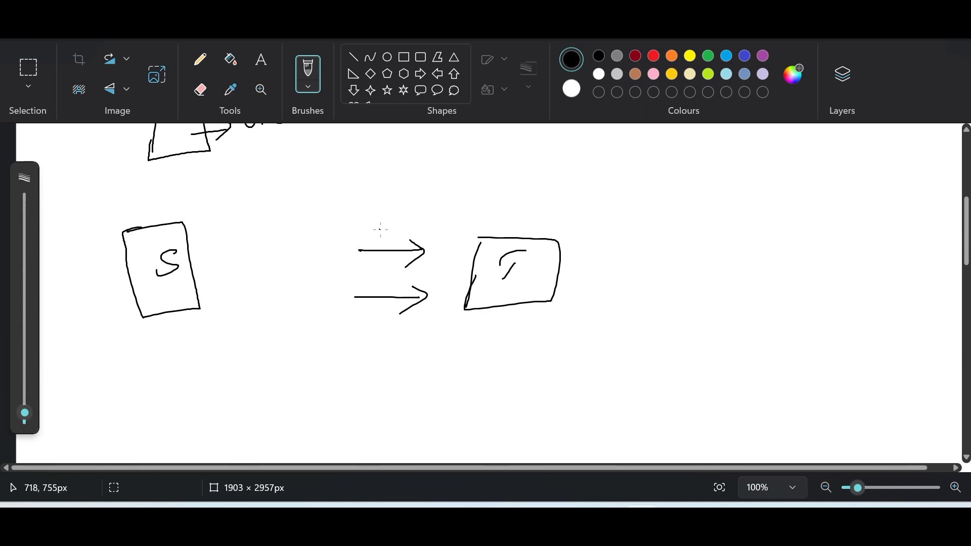
# Label the two parallel arrows S1 and S2, and draw a diamond marked D between box S and the arrows
pyautogui.moveTo(385, 229)
pyautogui.mouseDown()
pyautogui.moveTo(378, 223)
pyautogui.moveTo(380, 237)
pyautogui.mouseUp()
pyautogui.moveTo(399, 228); pyautogui.dragTo(397, 237)
pyautogui.moveTo(383, 276)
pyautogui.mouseDown()
pyautogui.moveTo(371, 290)
pyautogui.moveTo(401, 292)
pyautogui.mouseUp()
pyautogui.moveTo(481, 236); pyautogui.dragTo(476, 252)
pyautogui.moveTo(256, 263)
pyautogui.mouseDown()
pyautogui.moveTo(268, 239)
pyautogui.moveTo(294, 263)
pyautogui.moveTo(275, 286)
pyautogui.moveTo(294, 258)
pyautogui.moveTo(267, 254)
pyautogui.moveTo(281, 262)
pyautogui.moveTo(267, 267)
pyautogui.mouseUp()
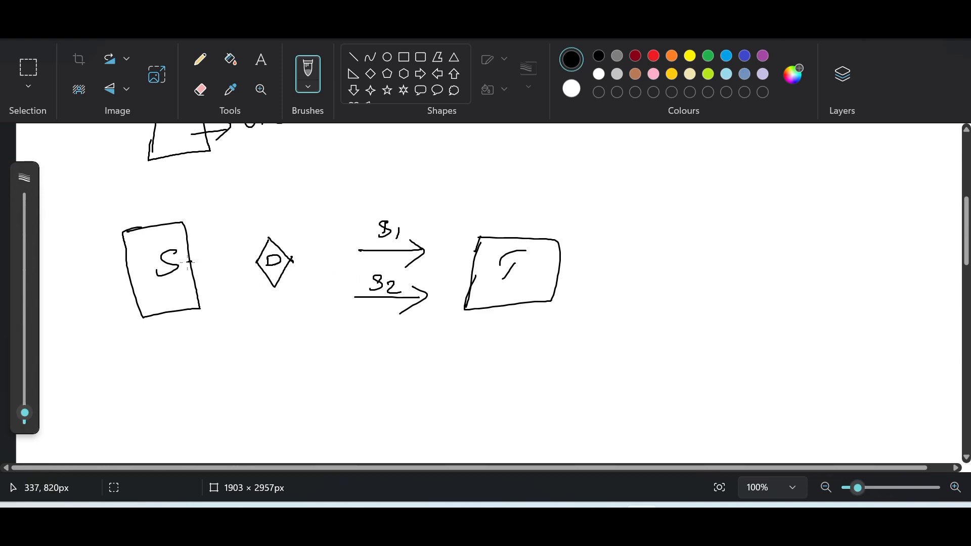
# Connect S to D, D to a brace around S1 and S2, and the arrows to T, and add an upward arrow from D
pyautogui.moveTo(187, 262)
pyautogui.mouseDown()
pyautogui.moveTo(251, 259)
pyautogui.moveTo(247, 271)
pyautogui.mouseUp()
pyautogui.moveTo(340, 232)
pyautogui.mouseDown()
pyautogui.moveTo(328, 283)
pyautogui.moveTo(340, 302)
pyautogui.mouseUp()
pyautogui.moveTo(292, 260)
pyautogui.mouseDown()
pyautogui.moveTo(330, 265)
pyautogui.moveTo(315, 279)
pyautogui.mouseUp()
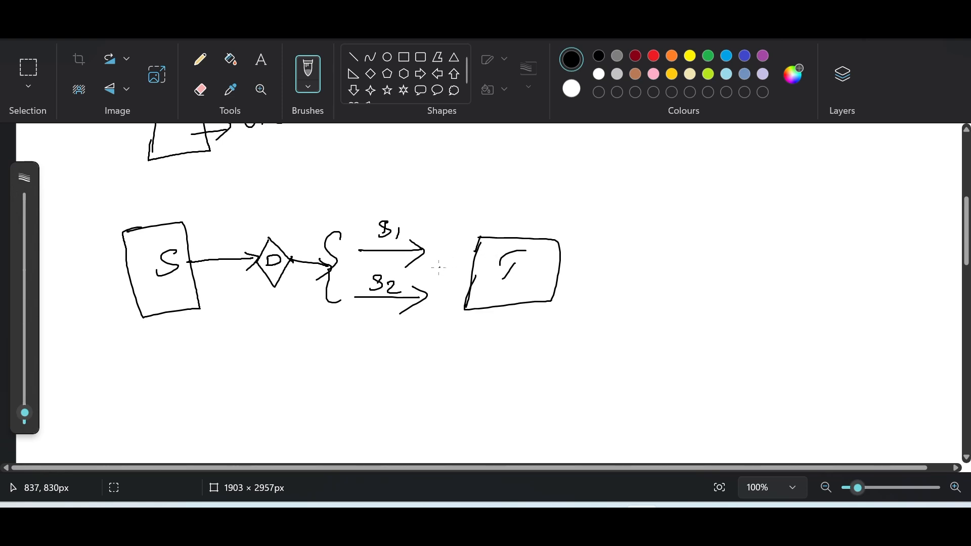
pyautogui.moveTo(431, 269)
pyautogui.mouseDown()
pyautogui.moveTo(468, 271)
pyautogui.moveTo(461, 281)
pyautogui.mouseUp()
pyautogui.moveTo(267, 253); pyautogui.dragTo(273, 223)
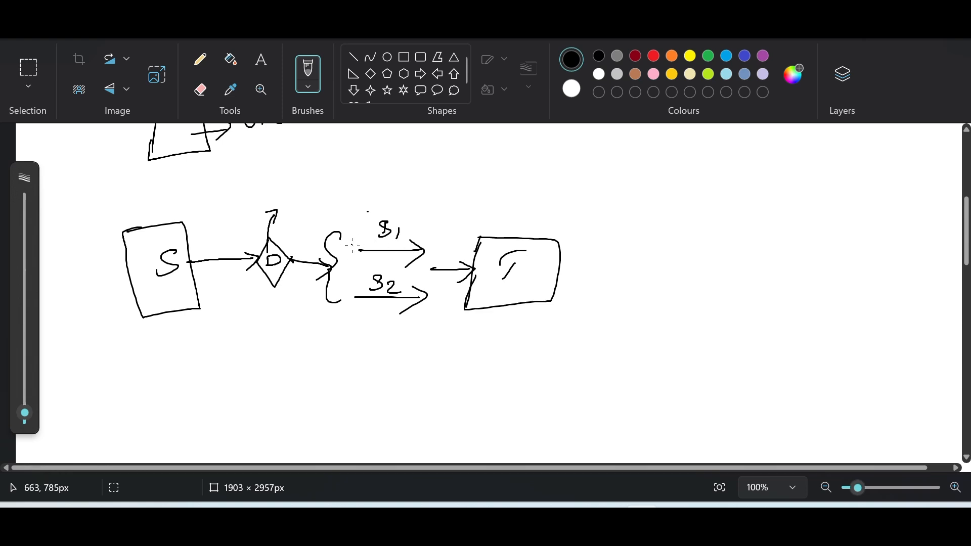
pyautogui.moveTo(353, 245); pyautogui.dragTo(357, 246)
# Return to the PDF guide and read the Sequential Tasks template description
pyautogui.hotkey('alt', 'Tab')
pyautogui.press('Tab')
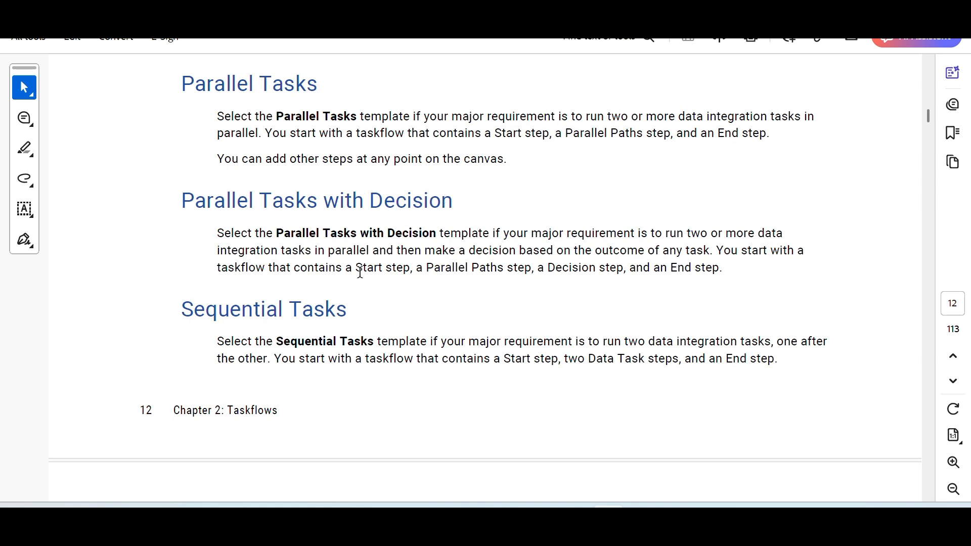
pyautogui.scroll(-2, 360, 271)
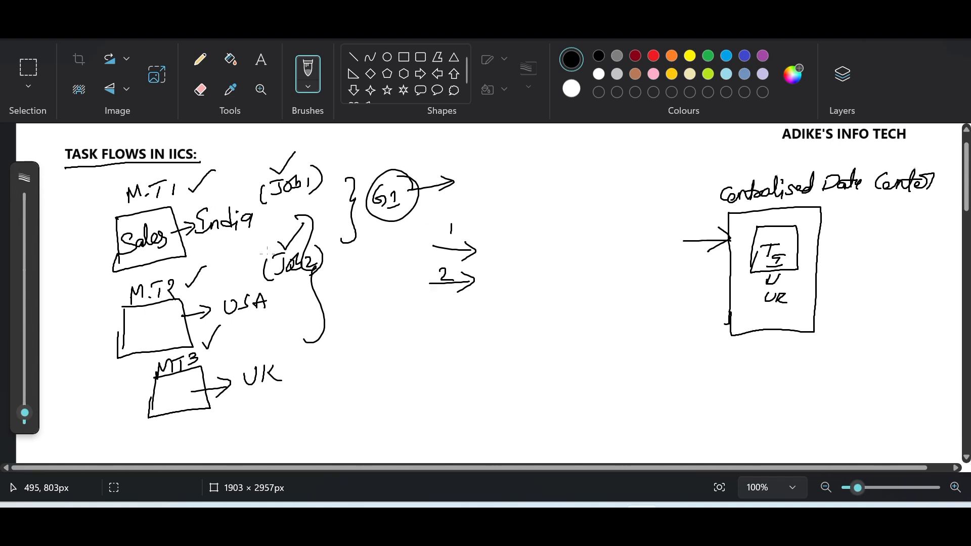
# In the upper Paint diagram, write circled numbers 1, 2 and 3 beside M.T1, M.T2 and MT3
pyautogui.scroll(-1, 267, 254)
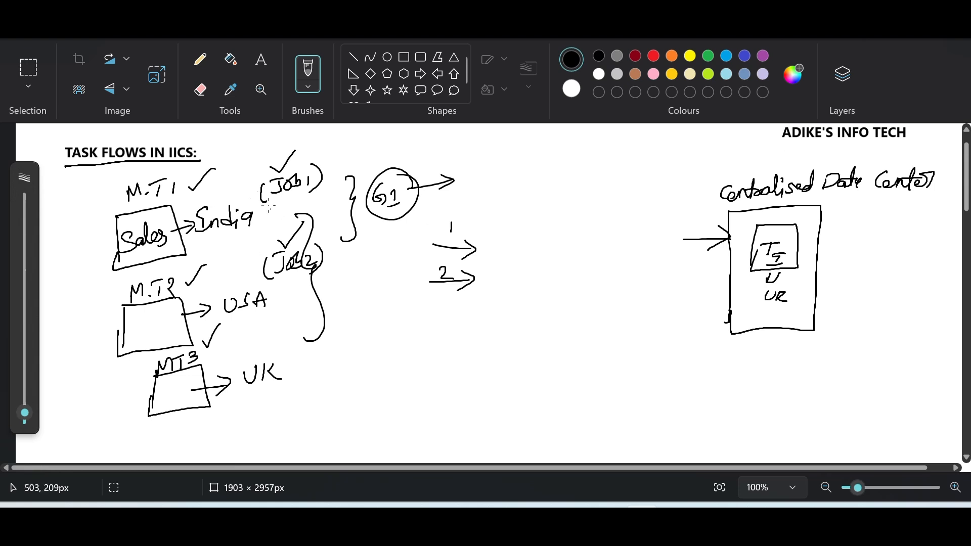
pyautogui.moveTo(230, 183); pyautogui.dragTo(230, 200)
pyautogui.moveTo(237, 175); pyautogui.dragTo(223, 183)
pyautogui.moveTo(232, 251)
pyautogui.mouseDown()
pyautogui.moveTo(248, 269)
pyautogui.moveTo(222, 285)
pyautogui.moveTo(251, 260)
pyautogui.mouseUp()
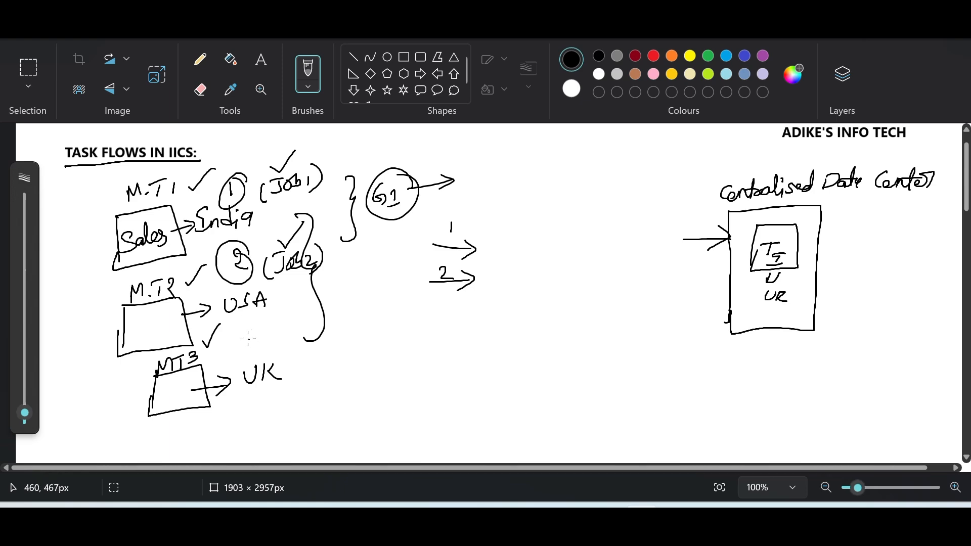
pyautogui.moveTo(253, 336)
pyautogui.mouseDown()
pyautogui.moveTo(242, 368)
pyautogui.moveTo(274, 331)
pyautogui.mouseUp()
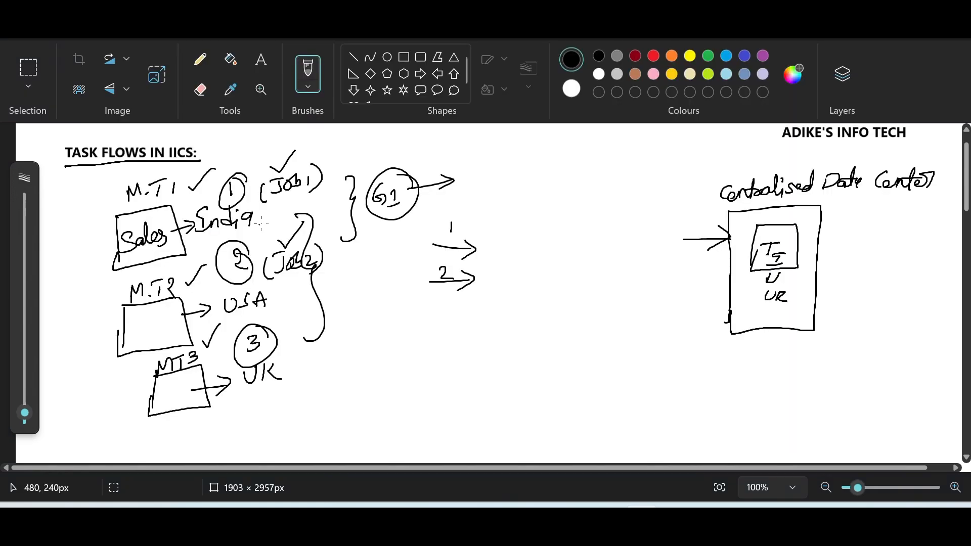
# Switch to the PDF guide and read the Sequential Tasks with Decision template description
pyautogui.hotkey('alt', 'Tab')
pyautogui.hotkey('alt', 'Tab')
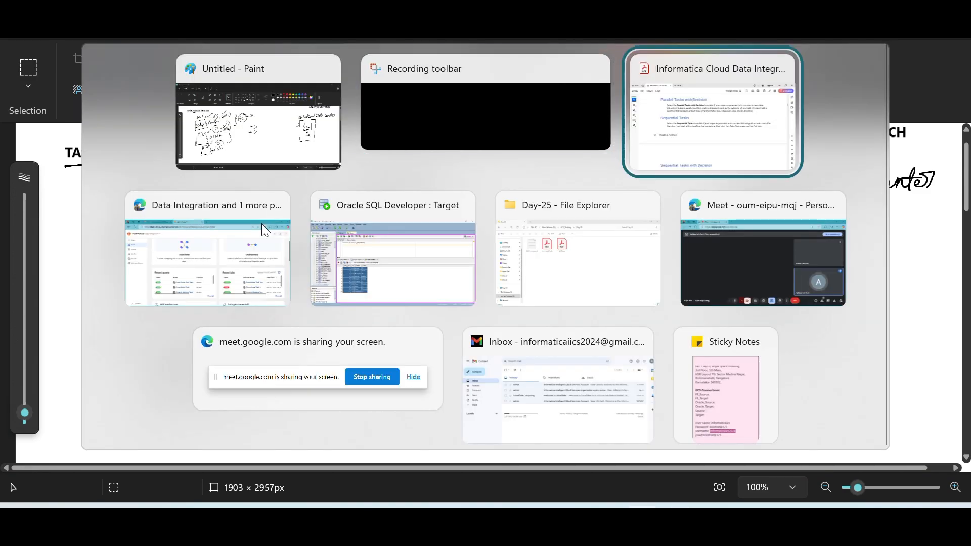
pyautogui.scroll(-3, 261, 223)
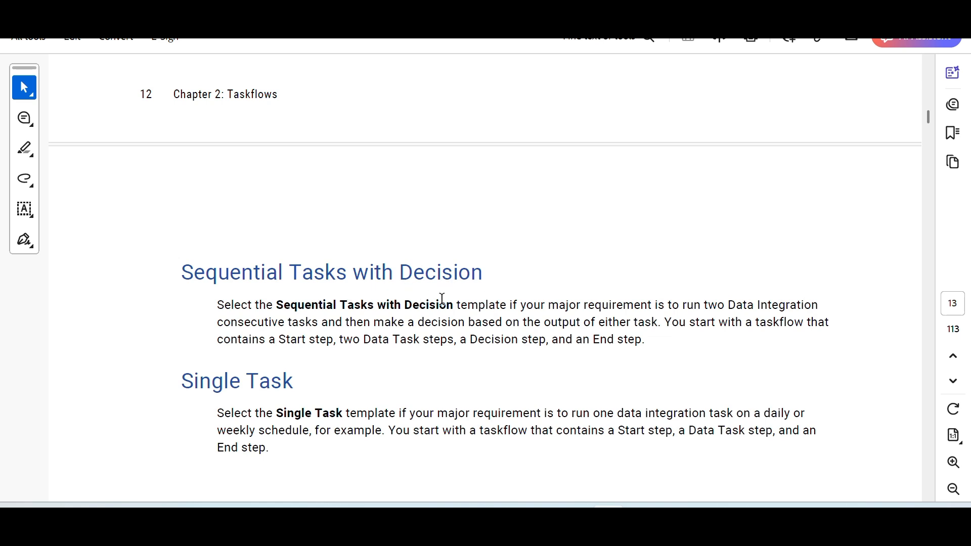
pyautogui.scroll(-1, 438, 297)
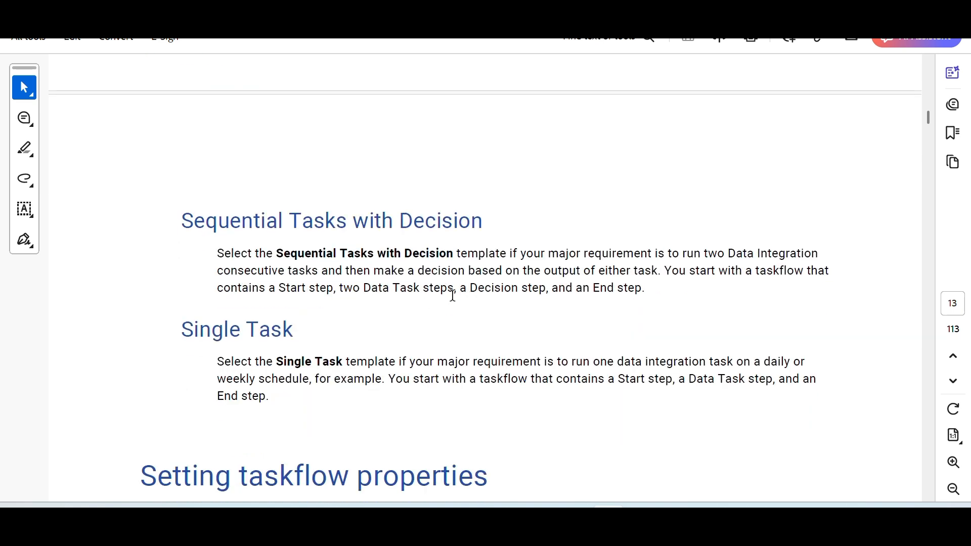
# Return to Paint, retrace the 1 above the upper arrow, and draw a ticked circled 1 with a box marked D below it
pyautogui.hotkey('alt', 'Tab')
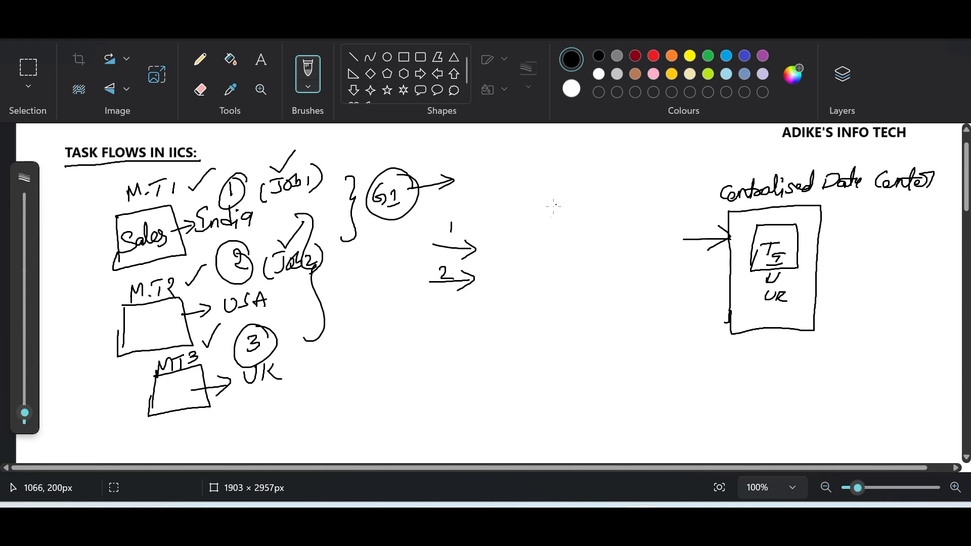
pyautogui.moveTo(455, 221); pyautogui.dragTo(451, 239)
pyautogui.moveTo(533, 231)
pyautogui.mouseDown()
pyautogui.moveTo(540, 224)
pyautogui.moveTo(535, 241)
pyautogui.mouseUp()
pyautogui.moveTo(526, 250)
pyautogui.mouseDown()
pyautogui.moveTo(548, 245)
pyautogui.moveTo(541, 227)
pyautogui.moveTo(559, 250)
pyautogui.moveTo(594, 222)
pyautogui.mouseUp()
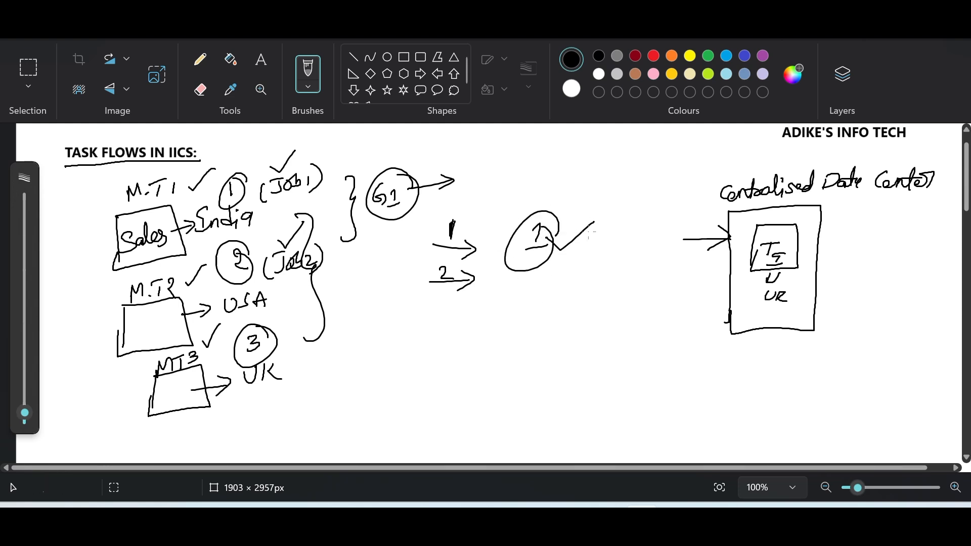
pyautogui.moveTo(524, 294)
pyautogui.mouseDown()
pyautogui.moveTo(524, 313)
pyautogui.moveTo(533, 284)
pyautogui.moveTo(512, 333)
pyautogui.moveTo(529, 285)
pyautogui.moveTo(524, 316)
pyautogui.mouseUp()
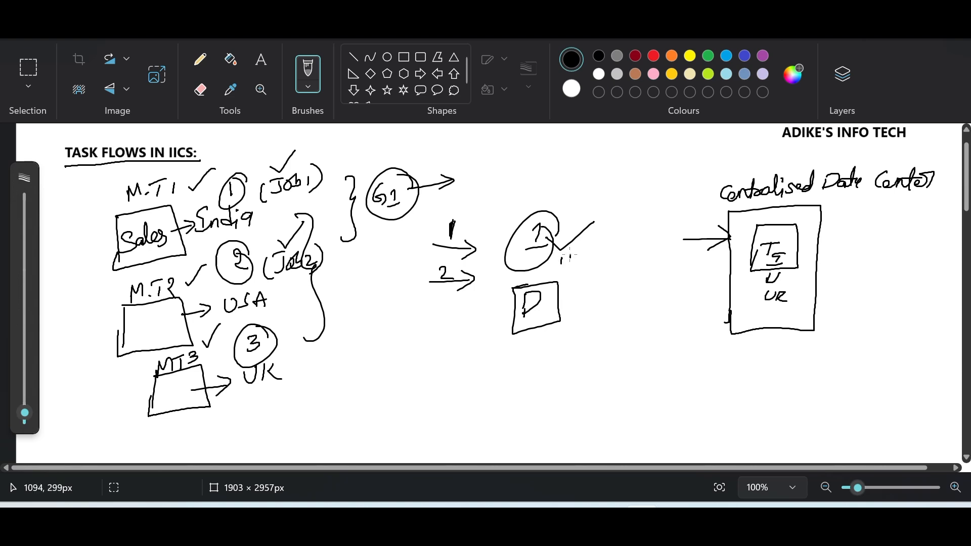
# Link circled 1 to box D and D to a circled 2 below, adding a small circled 1 and a circled tick beside D
pyautogui.moveTo(570, 254)
pyautogui.mouseDown()
pyautogui.moveTo(550, 266)
pyautogui.moveTo(571, 255)
pyautogui.mouseUp()
pyautogui.moveTo(537, 326)
pyautogui.mouseDown()
pyautogui.moveTo(538, 377)
pyautogui.moveTo(509, 380)
pyautogui.moveTo(559, 362)
pyautogui.mouseUp()
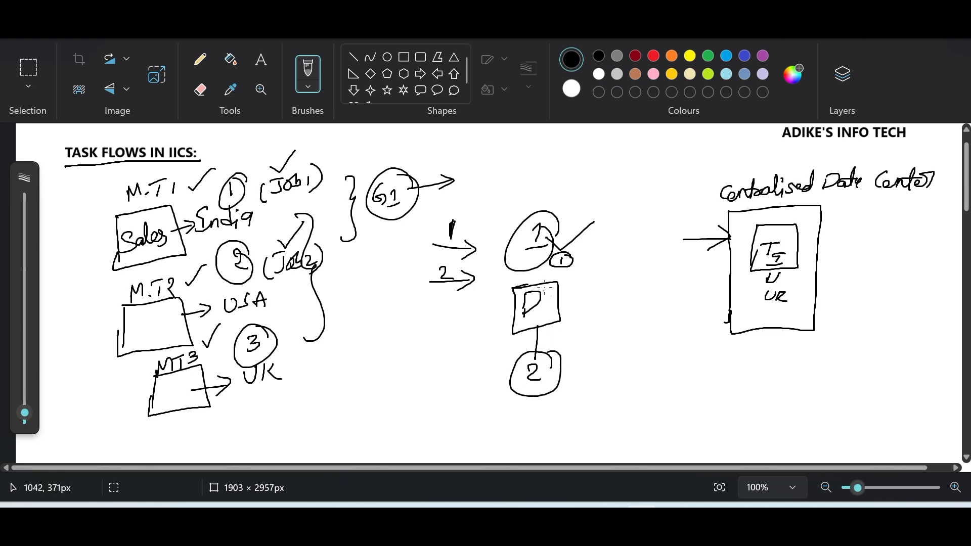
pyautogui.moveTo(539, 268); pyautogui.dragTo(538, 285)
pyautogui.moveTo(550, 273)
pyautogui.mouseDown()
pyautogui.moveTo(538, 287)
pyautogui.moveTo(579, 298)
pyautogui.moveTo(598, 281)
pyautogui.moveTo(555, 296)
pyautogui.moveTo(595, 277)
pyautogui.mouseUp()
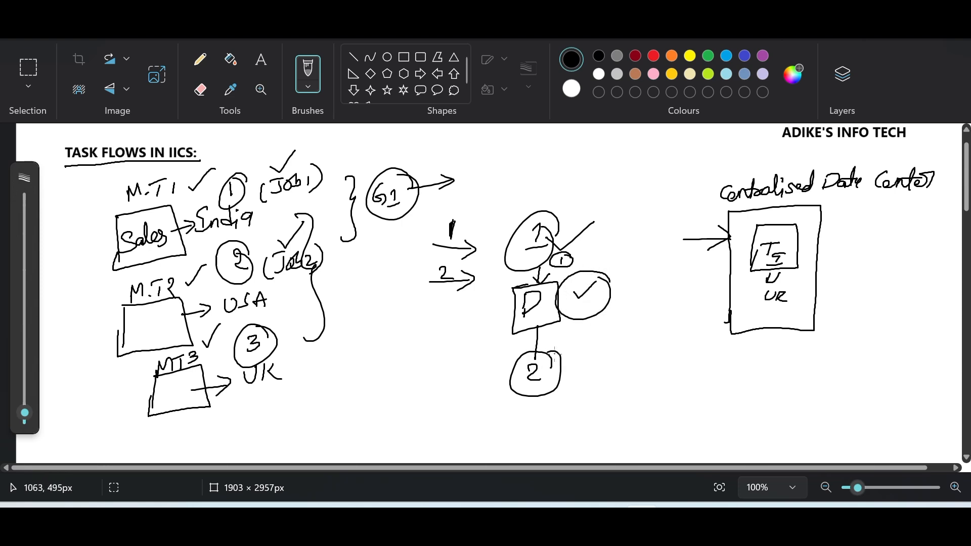
# Extend the flow from circle 2 through another D box to circled 3 and END, and add a circled Start above circle 1
pyautogui.moveTo(555, 354)
pyautogui.mouseDown()
pyautogui.moveTo(534, 416)
pyautogui.moveTo(558, 410)
pyautogui.moveTo(513, 439)
pyautogui.moveTo(537, 414)
pyautogui.moveTo(527, 435)
pyautogui.moveTo(551, 441)
pyautogui.moveTo(605, 408)
pyautogui.moveTo(627, 408)
pyautogui.moveTo(610, 414)
pyautogui.mouseUp()
pyautogui.moveTo(637, 402); pyautogui.dragTo(700, 398)
pyautogui.moveTo(690, 392)
pyautogui.mouseDown()
pyautogui.moveTo(726, 398)
pyautogui.moveTo(736, 380)
pyautogui.moveTo(752, 404)
pyautogui.mouseUp()
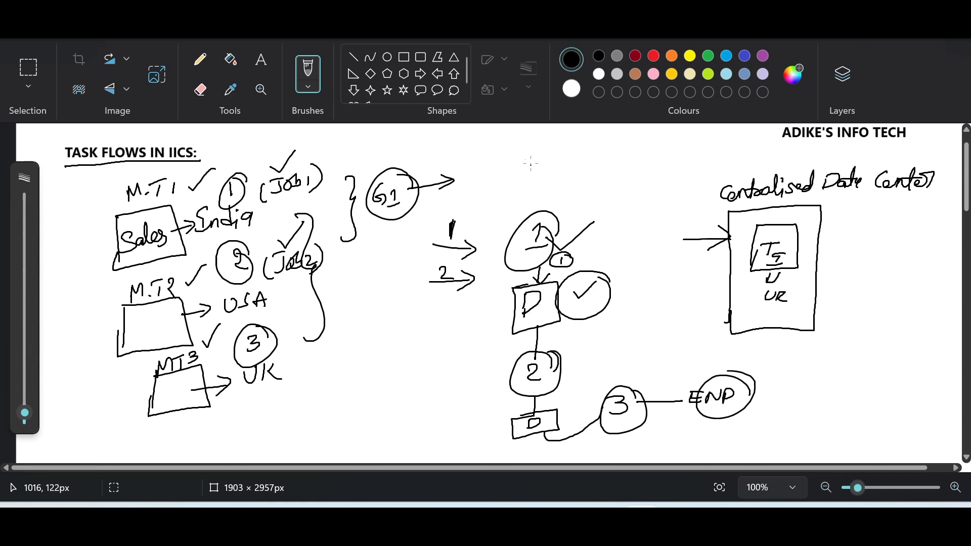
pyautogui.moveTo(531, 163); pyautogui.dragTo(587, 155)
pyautogui.moveTo(592, 144)
pyautogui.mouseDown()
pyautogui.moveTo(546, 157)
pyautogui.moveTo(541, 206)
pyautogui.moveTo(557, 199)
pyautogui.mouseUp()
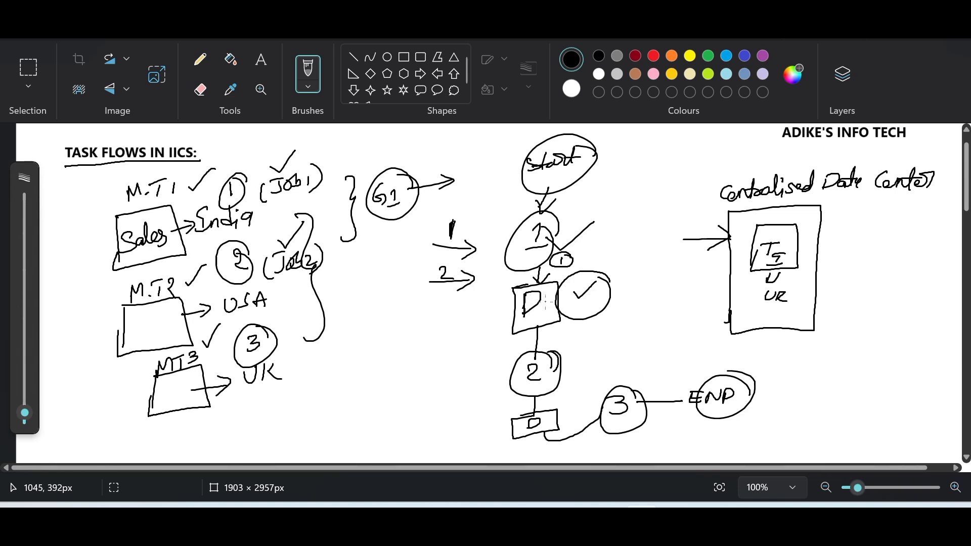
# Mark circles 1 and 2 with ticks and retrace the D in the first decision box
pyautogui.moveTo(560, 224); pyautogui.dragTo(543, 264)
pyautogui.moveTo(573, 292); pyautogui.dragTo(596, 284)
pyautogui.moveTo(525, 293)
pyautogui.mouseDown()
pyautogui.moveTo(548, 301)
pyautogui.moveTo(523, 310)
pyautogui.mouseUp()
pyautogui.moveTo(555, 371); pyautogui.dragTo(589, 339)
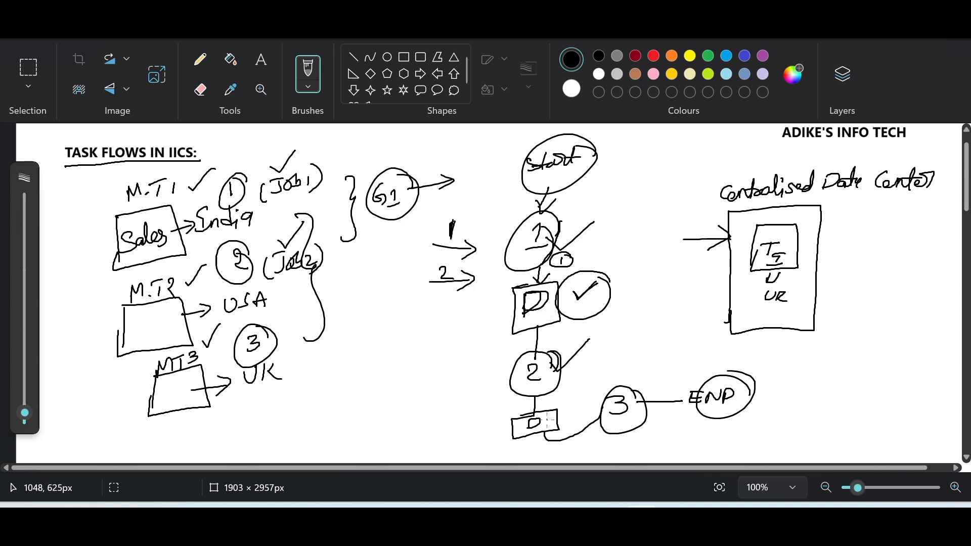
# Number the decision boxes D1 and D2, then mark D2 with a circled tick, tick circle 3 and circle END again
pyautogui.moveTo(545, 415); pyautogui.dragTo(557, 427)
pyautogui.moveTo(545, 308); pyautogui.dragTo(543, 315)
pyautogui.moveTo(563, 409)
pyautogui.mouseDown()
pyautogui.moveTo(587, 402)
pyautogui.moveTo(554, 406)
pyautogui.moveTo(584, 396)
pyautogui.mouseUp()
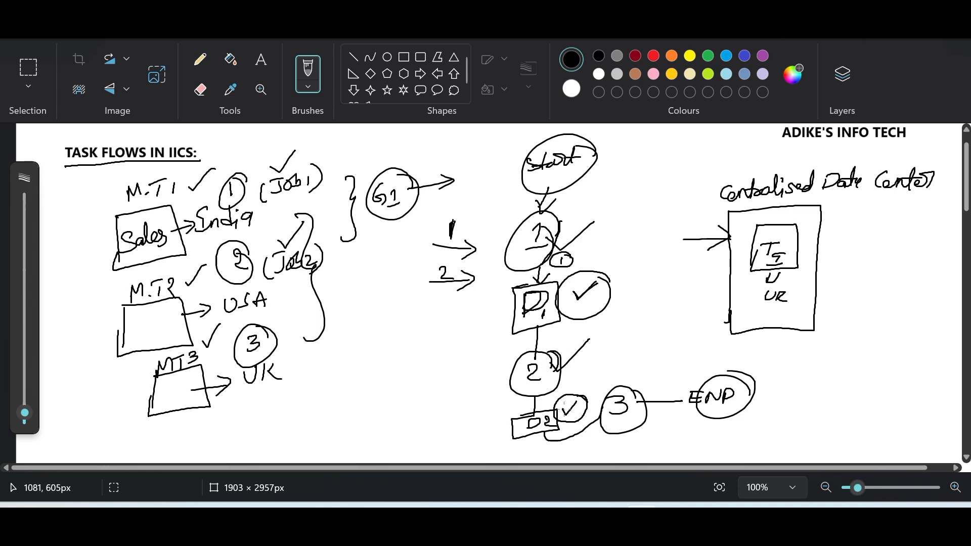
pyautogui.moveTo(608, 371)
pyautogui.mouseDown()
pyautogui.moveTo(616, 383)
pyautogui.moveTo(643, 351)
pyautogui.mouseUp()
pyautogui.moveTo(750, 374)
pyautogui.mouseDown()
pyautogui.moveTo(686, 383)
pyautogui.moveTo(719, 415)
pyautogui.moveTo(752, 391)
pyautogui.moveTo(750, 375)
pyautogui.mouseUp()
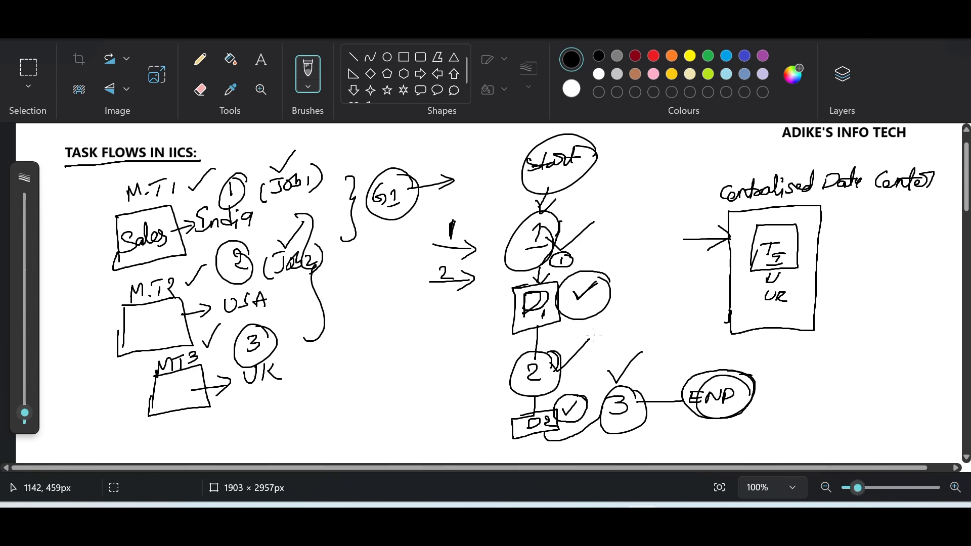
# Switch to the PDF guide and read the Single Task template description
pyautogui.hotkey('alt', 'Tab')
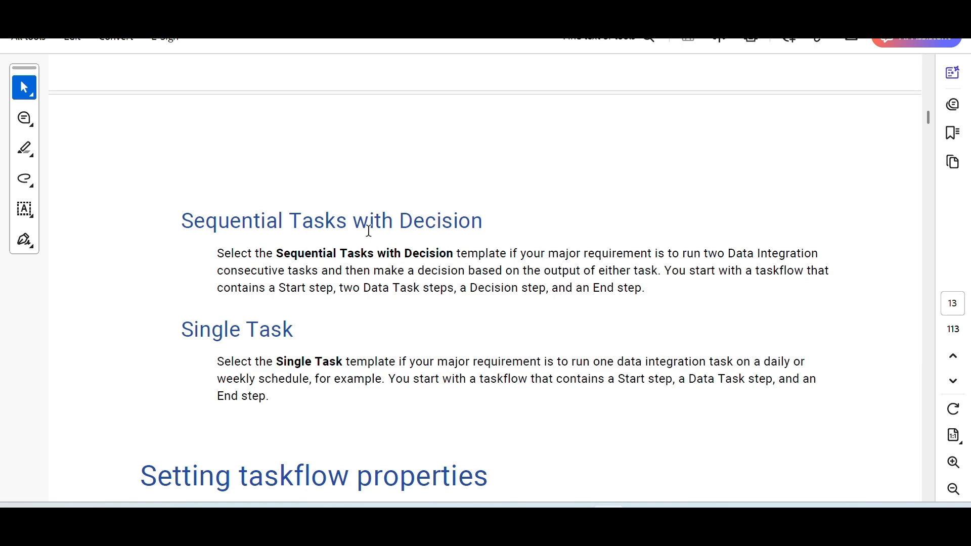
pyautogui.scroll(-1, 456, 300)
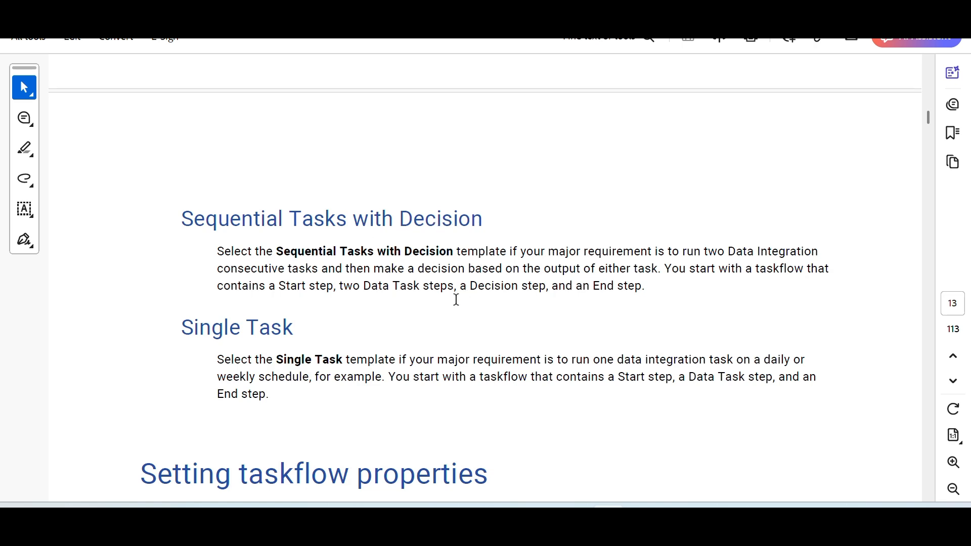
pyautogui.scroll(-3, 456, 299)
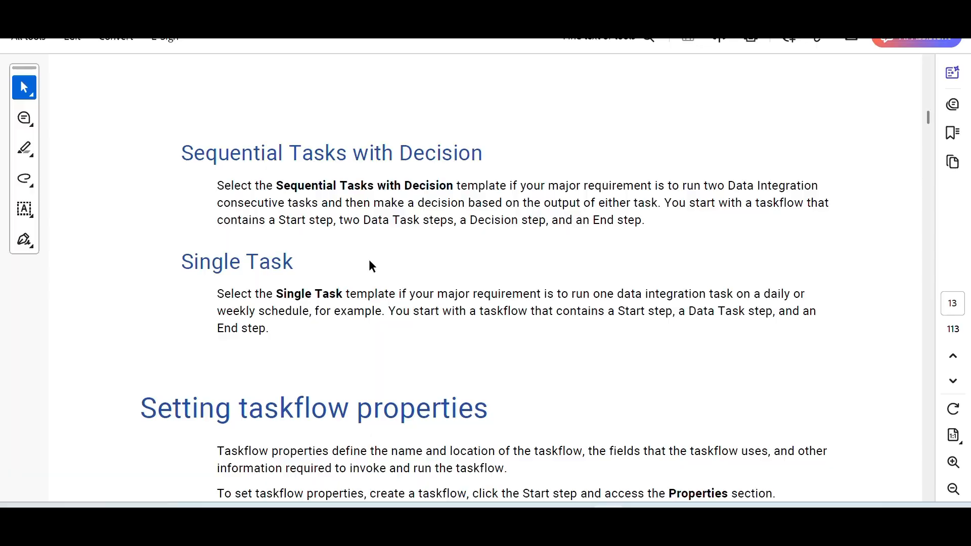
# In Paint, draw a circled Start leading to a DT box and a circled END beside circle 2, with a circled Mt pointing to DT
pyautogui.hotkey('alt', 'Tab')
pyautogui.scroll(-1, 381, 304)
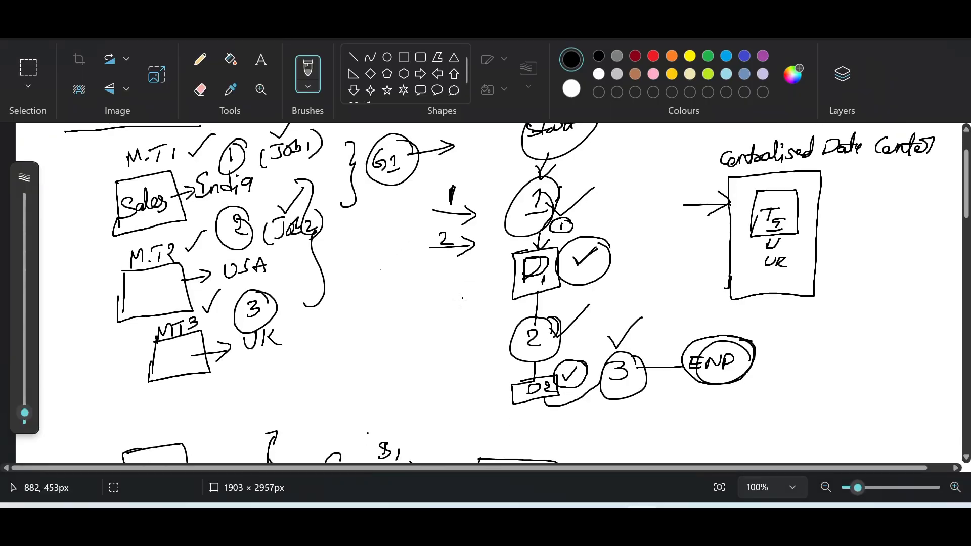
pyautogui.moveTo(320, 347)
pyautogui.mouseDown()
pyautogui.moveTo(338, 359)
pyautogui.moveTo(349, 347)
pyautogui.moveTo(348, 364)
pyautogui.moveTo(342, 333)
pyautogui.moveTo(383, 354)
pyautogui.moveTo(375, 362)
pyautogui.moveTo(394, 365)
pyautogui.moveTo(404, 349)
pyautogui.moveTo(393, 366)
pyautogui.moveTo(411, 340)
pyautogui.moveTo(429, 345)
pyautogui.moveTo(390, 375)
pyautogui.moveTo(387, 339)
pyautogui.moveTo(457, 358)
pyautogui.moveTo(467, 347)
pyautogui.mouseUp()
pyautogui.moveTo(470, 351)
pyautogui.mouseDown()
pyautogui.moveTo(472, 342)
pyautogui.moveTo(481, 353)
pyautogui.mouseUp()
pyautogui.moveTo(481, 353)
pyautogui.mouseDown()
pyautogui.moveTo(475, 331)
pyautogui.moveTo(499, 360)
pyautogui.moveTo(501, 338)
pyautogui.mouseUp()
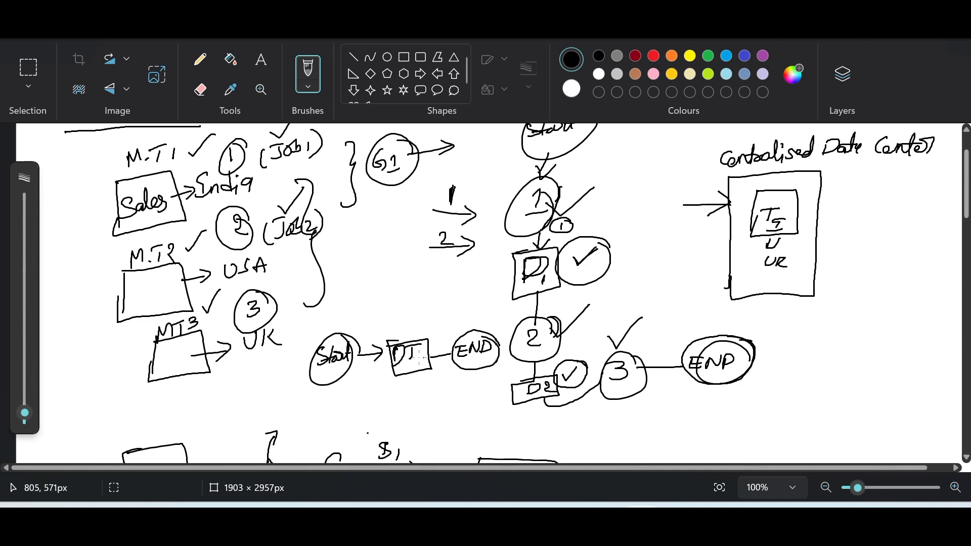
pyautogui.moveTo(400, 326)
pyautogui.mouseDown()
pyautogui.moveTo(406, 340)
pyautogui.moveTo(430, 281)
pyautogui.moveTo(442, 297)
pyautogui.moveTo(452, 292)
pyautogui.mouseUp()
pyautogui.moveTo(455, 273)
pyautogui.mouseDown()
pyautogui.moveTo(419, 289)
pyautogui.moveTo(445, 274)
pyautogui.mouseUp()
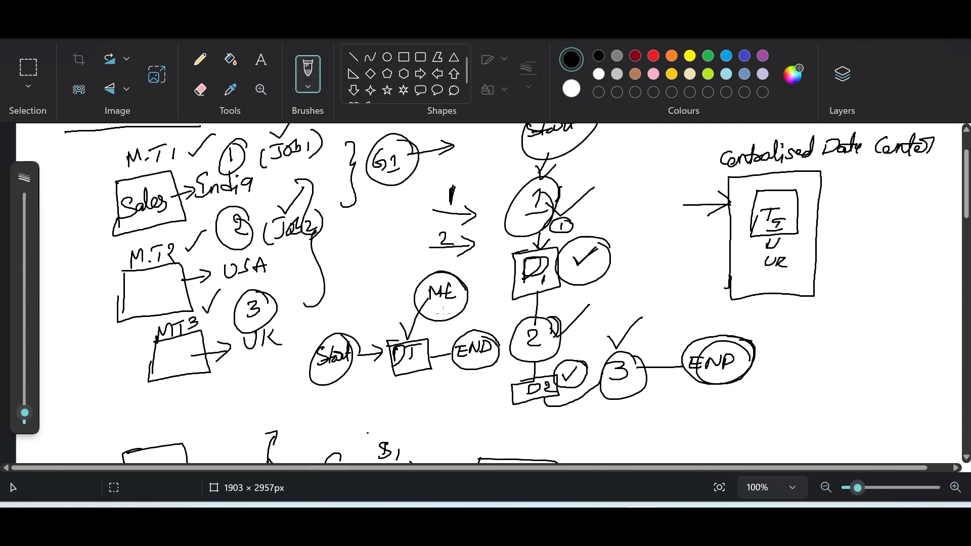
# In the blank area below the S-to-T diagram, draw a circled Start linked to a DT box and a circled END
pyautogui.hotkey('alt', 'Tab')
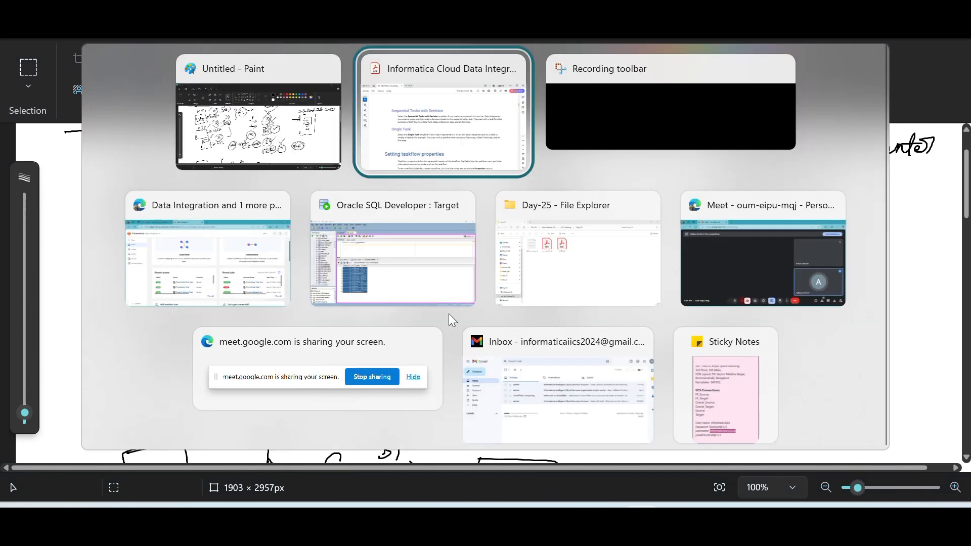
pyautogui.hotkey('alt', 'Tab')
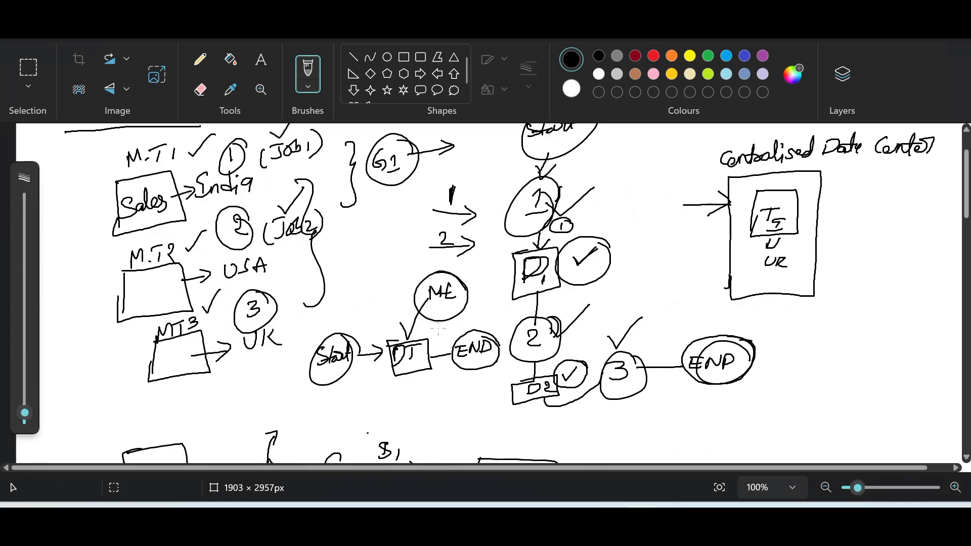
pyautogui.scroll(-6, 439, 329)
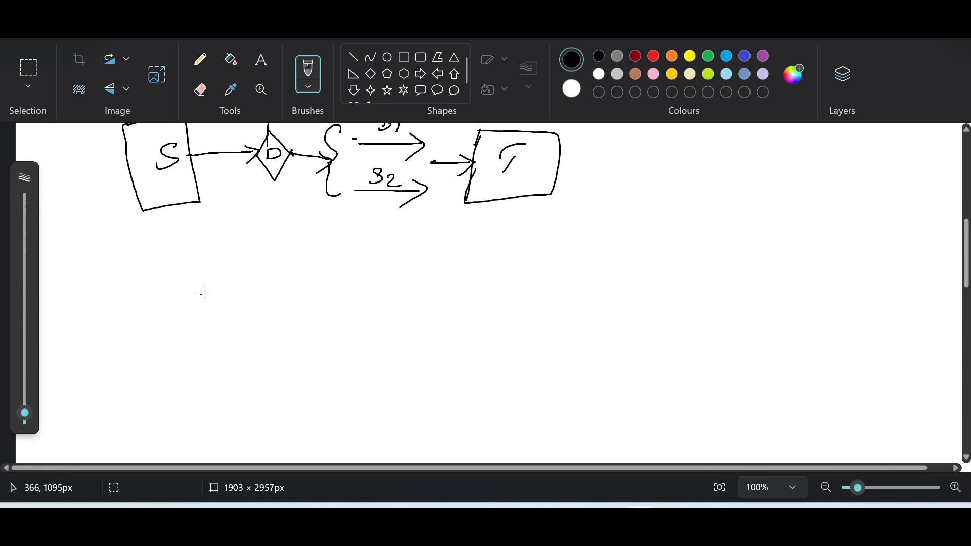
pyautogui.moveTo(201, 290)
pyautogui.mouseDown()
pyautogui.moveTo(196, 304)
pyautogui.moveTo(215, 297)
pyautogui.mouseUp()
pyautogui.moveTo(220, 297); pyautogui.dragTo(221, 302)
pyautogui.moveTo(218, 291); pyautogui.dragTo(237, 297)
pyautogui.moveTo(234, 290)
pyautogui.mouseDown()
pyautogui.moveTo(241, 269)
pyautogui.moveTo(201, 307)
pyautogui.moveTo(250, 275)
pyautogui.mouseUp()
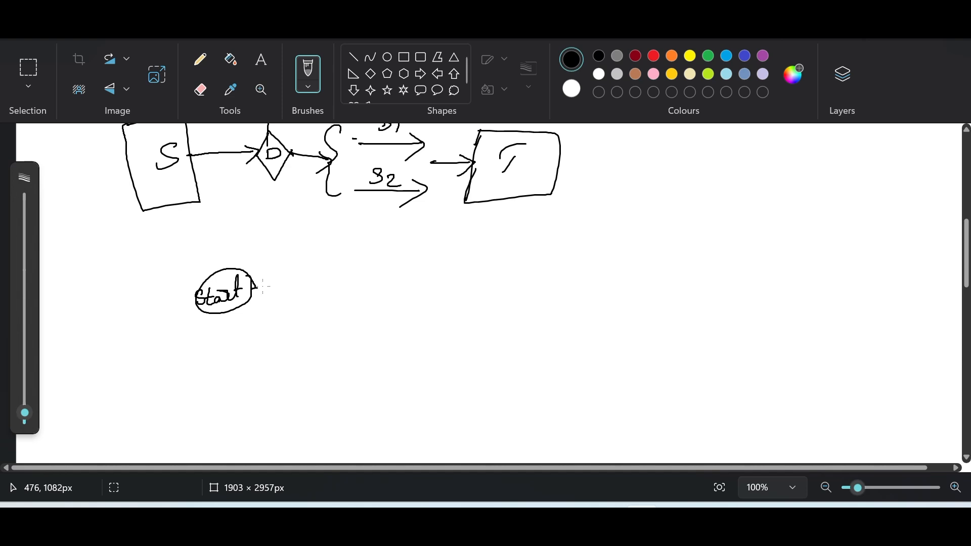
pyautogui.moveTo(256, 285)
pyautogui.mouseDown()
pyautogui.moveTo(286, 271)
pyautogui.moveTo(285, 304)
pyautogui.mouseUp()
pyautogui.moveTo(285, 271)
pyautogui.mouseDown()
pyautogui.moveTo(348, 277)
pyautogui.moveTo(285, 305)
pyautogui.moveTo(299, 298)
pyautogui.mouseUp()
pyautogui.moveTo(298, 280)
pyautogui.mouseDown()
pyautogui.moveTo(310, 281)
pyautogui.moveTo(300, 295)
pyautogui.moveTo(318, 293)
pyautogui.moveTo(329, 276)
pyautogui.moveTo(415, 281)
pyautogui.mouseUp()
pyautogui.moveTo(403, 276); pyautogui.dragTo(412, 275)
pyautogui.moveTo(401, 270); pyautogui.dragTo(433, 263)
pyautogui.moveTo(433, 278)
pyautogui.mouseDown()
pyautogui.moveTo(440, 264)
pyautogui.moveTo(434, 278)
pyautogui.moveTo(390, 282)
pyautogui.moveTo(456, 268)
pyautogui.moveTo(427, 250)
pyautogui.mouseUp()
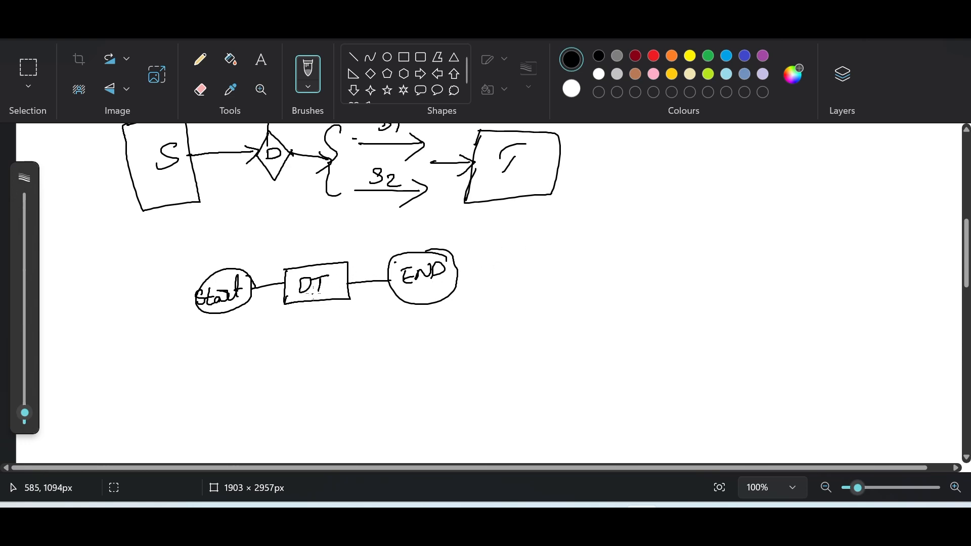
# Below the DT box, draw an arrow to a circled M.T and another to a circled m, and tick all three
pyautogui.moveTo(314, 294)
pyautogui.mouseDown()
pyautogui.moveTo(314, 322)
pyautogui.moveTo(302, 333)
pyautogui.moveTo(329, 344)
pyautogui.moveTo(336, 330)
pyautogui.moveTo(333, 319)
pyautogui.moveTo(299, 355)
pyautogui.moveTo(353, 333)
pyautogui.moveTo(335, 322)
pyautogui.mouseUp()
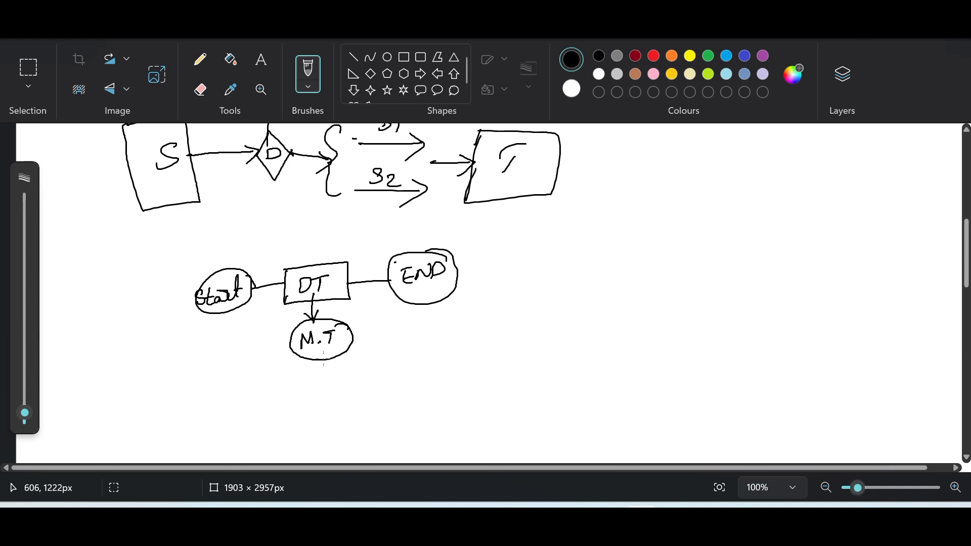
pyautogui.moveTo(323, 361)
pyautogui.mouseDown()
pyautogui.moveTo(343, 378)
pyautogui.moveTo(390, 372)
pyautogui.moveTo(362, 394)
pyautogui.moveTo(383, 372)
pyautogui.mouseUp()
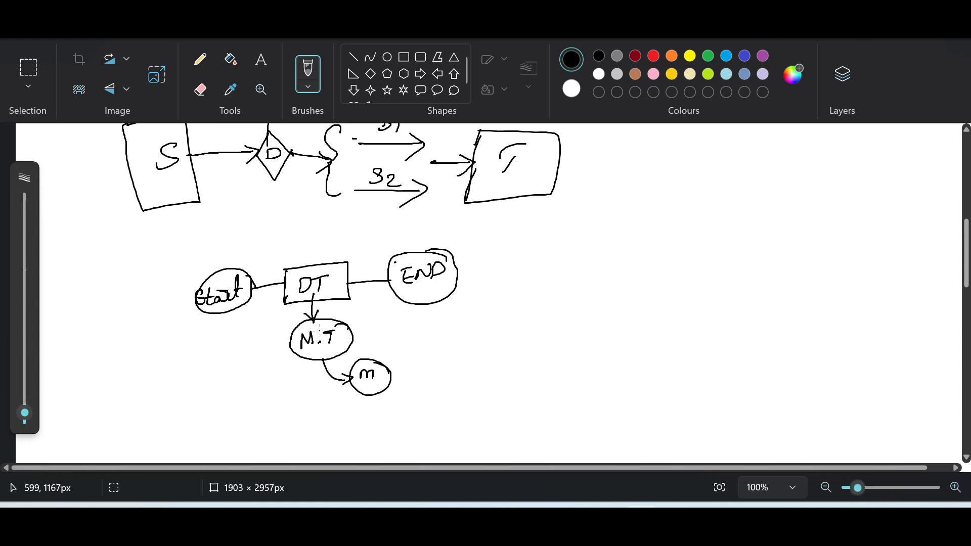
pyautogui.moveTo(328, 333); pyautogui.dragTo(341, 330)
pyautogui.moveTo(311, 283); pyautogui.dragTo(337, 276)
pyautogui.moveTo(328, 331); pyautogui.dragTo(330, 332)
pyautogui.moveTo(340, 334)
pyautogui.mouseDown()
pyautogui.moveTo(350, 342)
pyautogui.moveTo(372, 320)
pyautogui.mouseUp()
pyautogui.moveTo(386, 379); pyautogui.dragTo(423, 357)
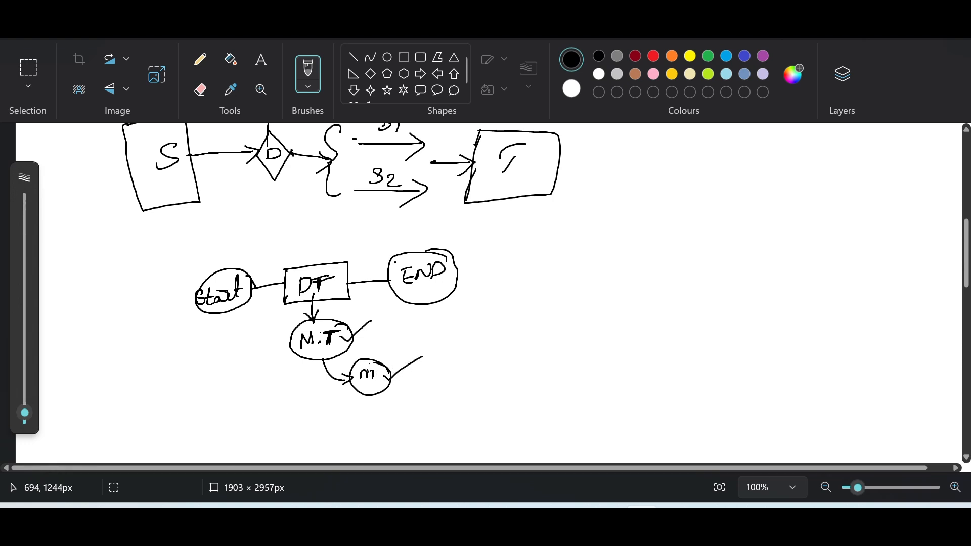
pyautogui.moveTo(304, 255); pyautogui.dragTo(350, 229)
# Switch to Informatica Data Integration and create a new asset of type Taskflow
pyautogui.hotkey('alt', 'Tab')
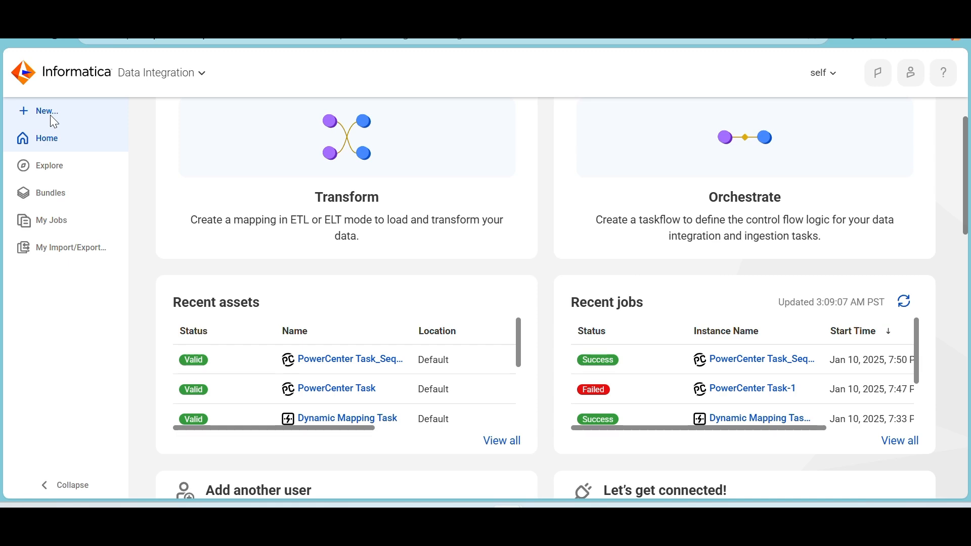
pyautogui.click(50, 117)
pyautogui.click(241, 285)
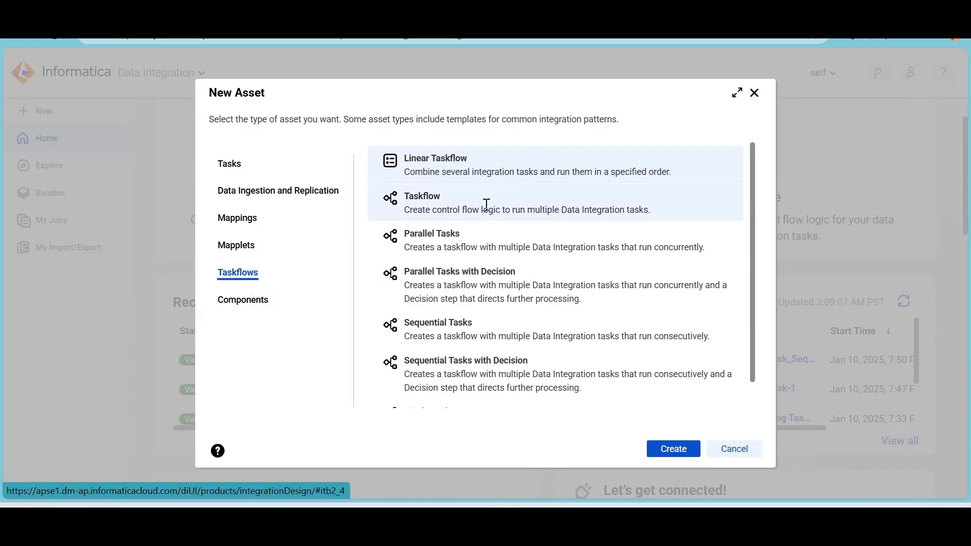
pyautogui.click(486, 205)
pyautogui.click(680, 447)
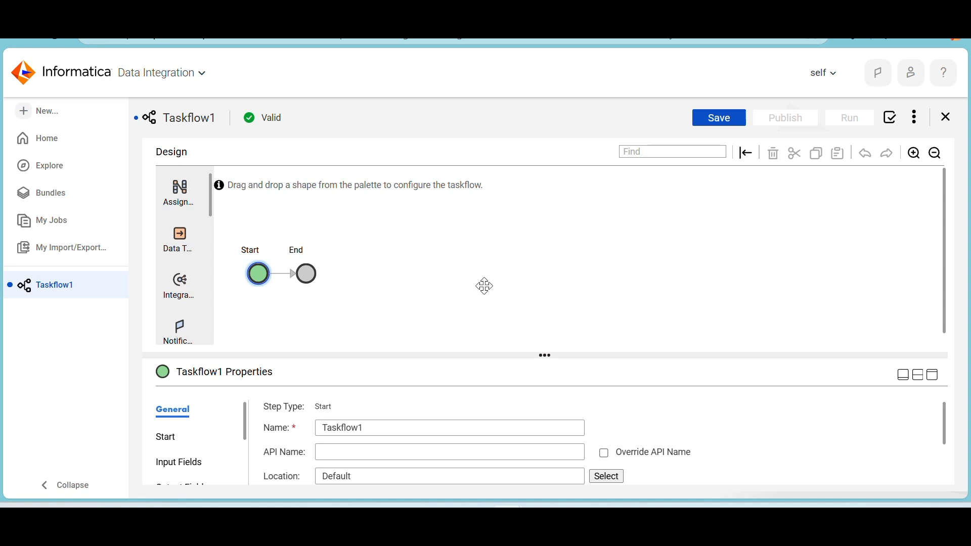
# Examine the step types available for the taskflow, from Assignment and Data Task through to Wait and End
pyautogui.press('XF86AudioLowerVolume')
pyautogui.click(914, 155)
pyautogui.click(914, 155)
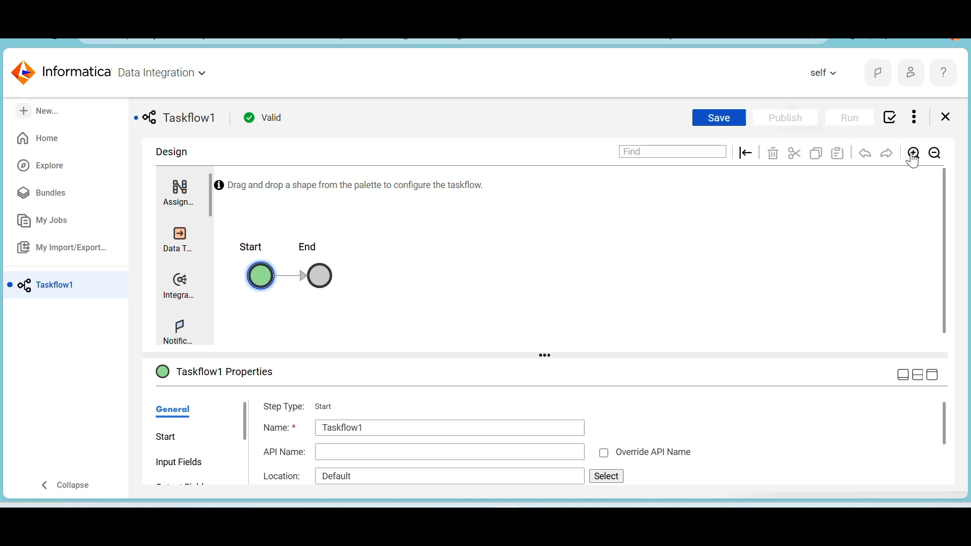
pyautogui.click(914, 155)
pyautogui.click(914, 155)
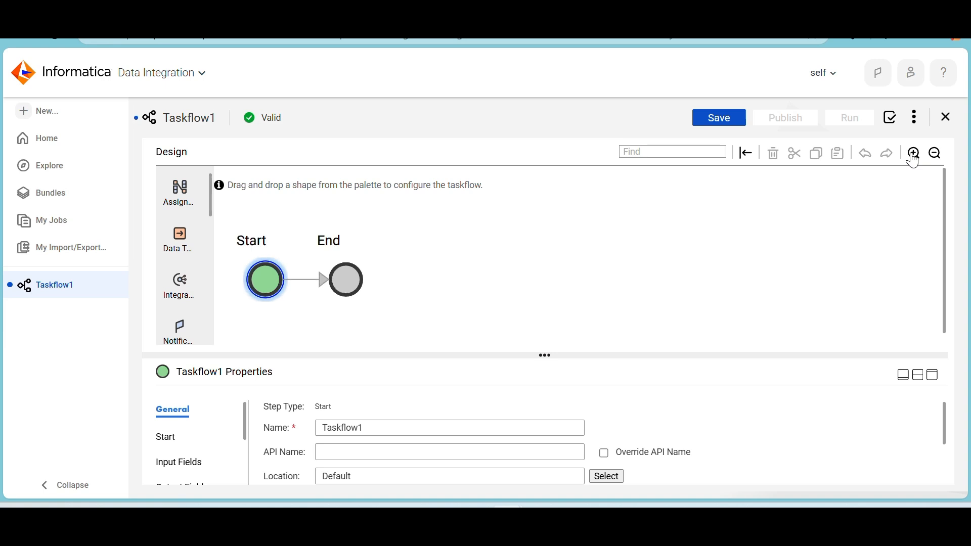
pyautogui.scroll(-1, 376, 327)
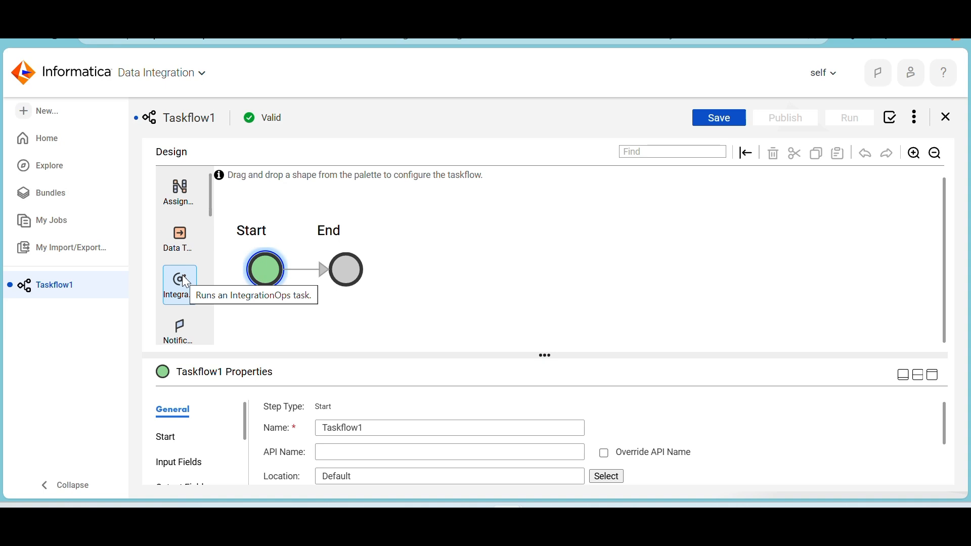
pyautogui.scroll(-1, 186, 282)
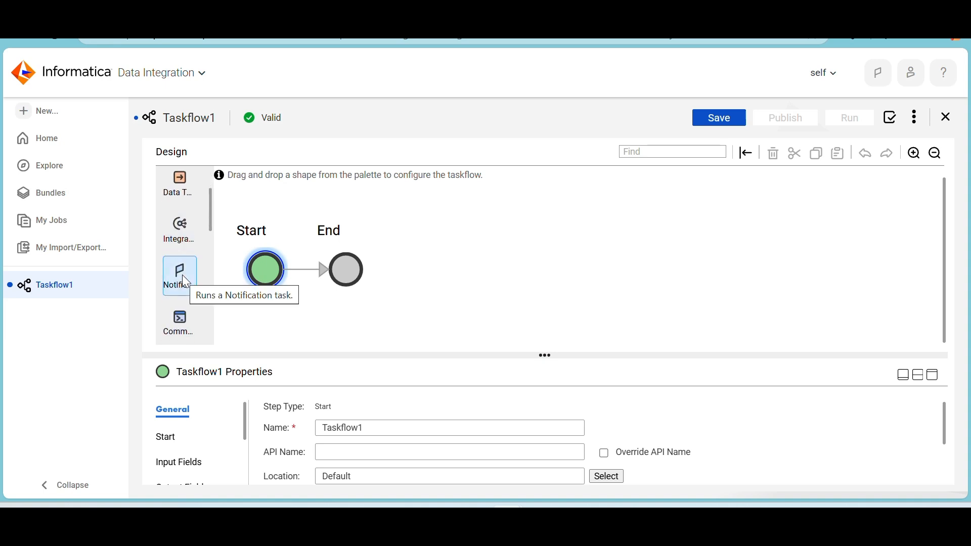
pyautogui.scroll(-1, 186, 282)
pyautogui.scroll(-1, 186, 282)
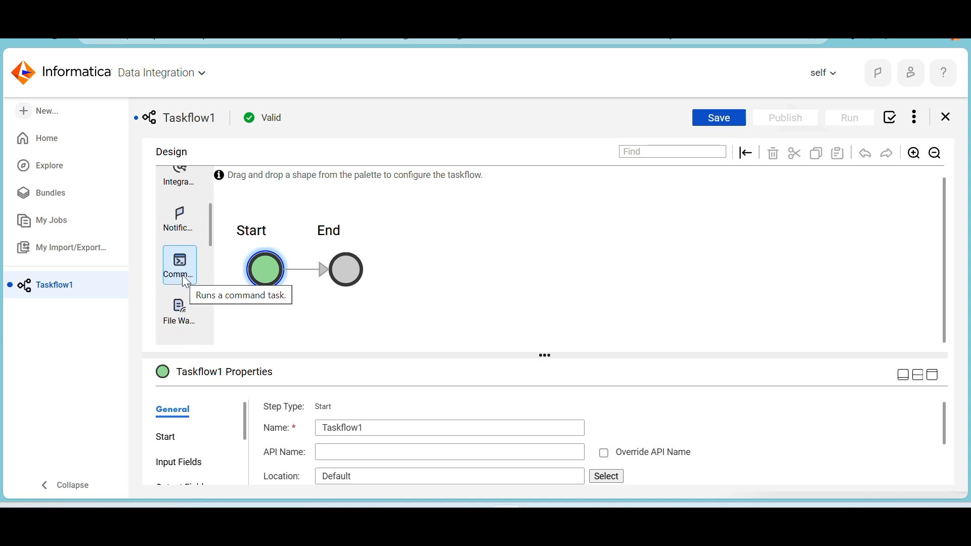
pyautogui.scroll(-1, 187, 283)
pyautogui.scroll(-1, 186, 282)
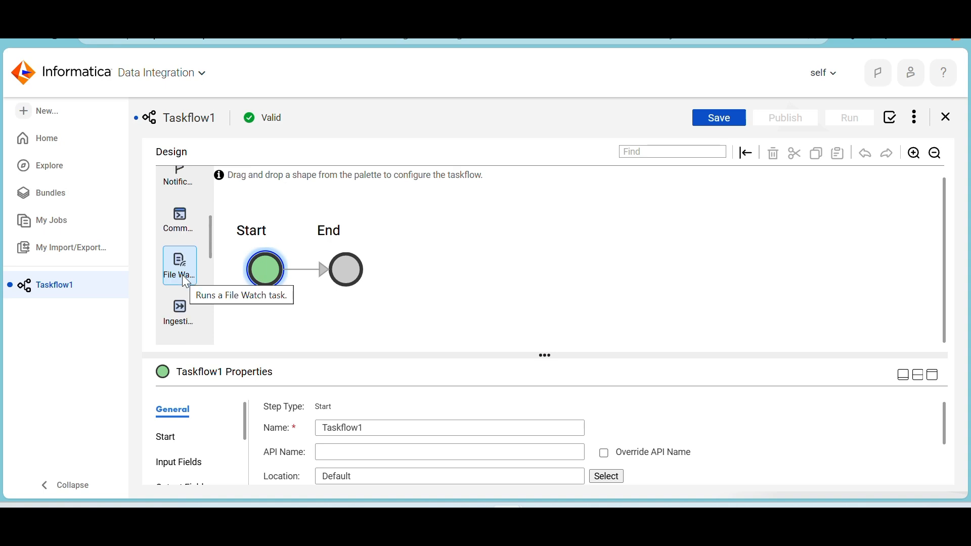
pyautogui.scroll(-1, 187, 282)
pyautogui.scroll(-1, 186, 282)
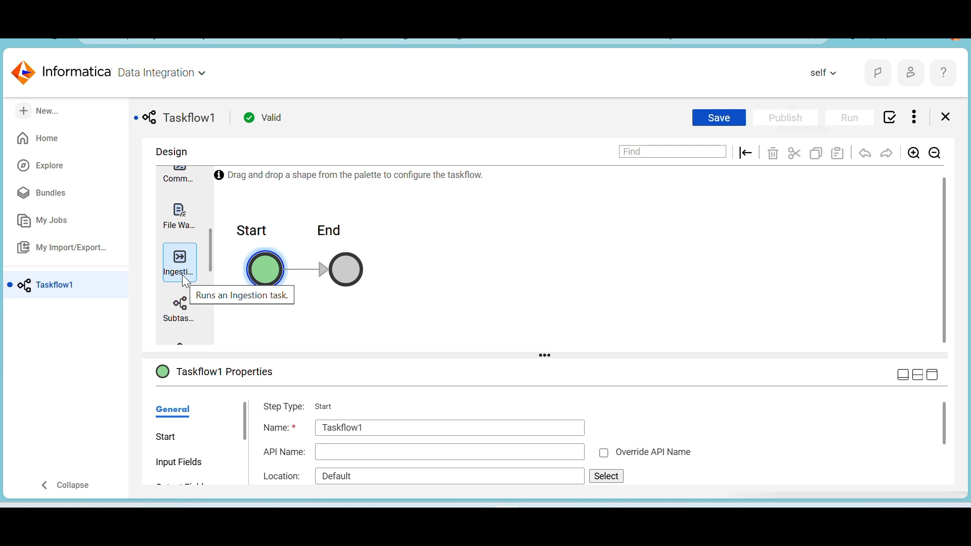
pyautogui.scroll(-1, 183, 277)
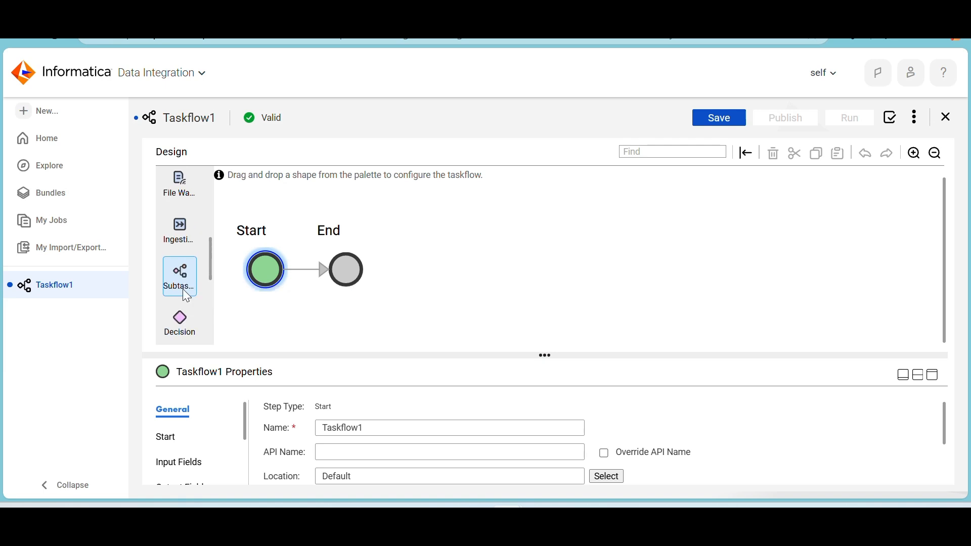
pyautogui.scroll(-2, 186, 321)
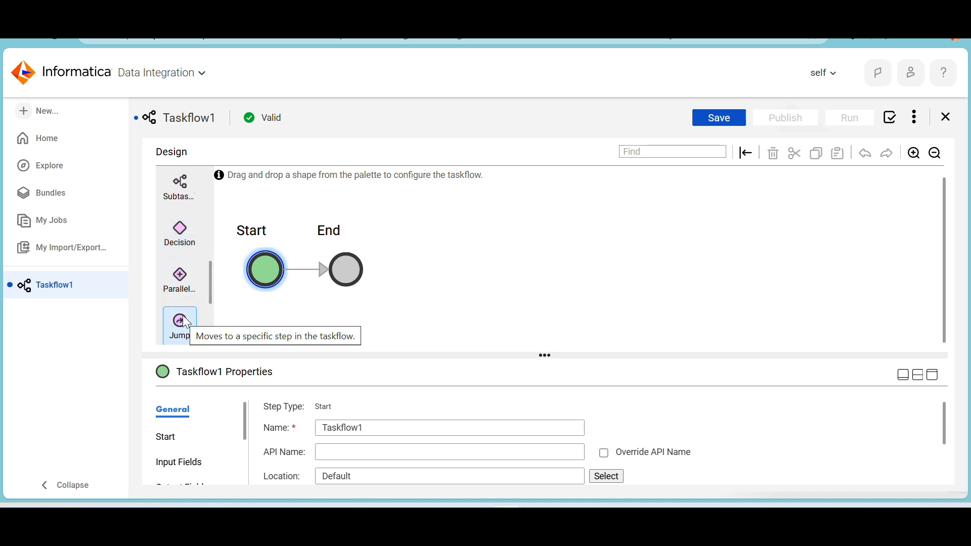
pyautogui.scroll(-2, 183, 316)
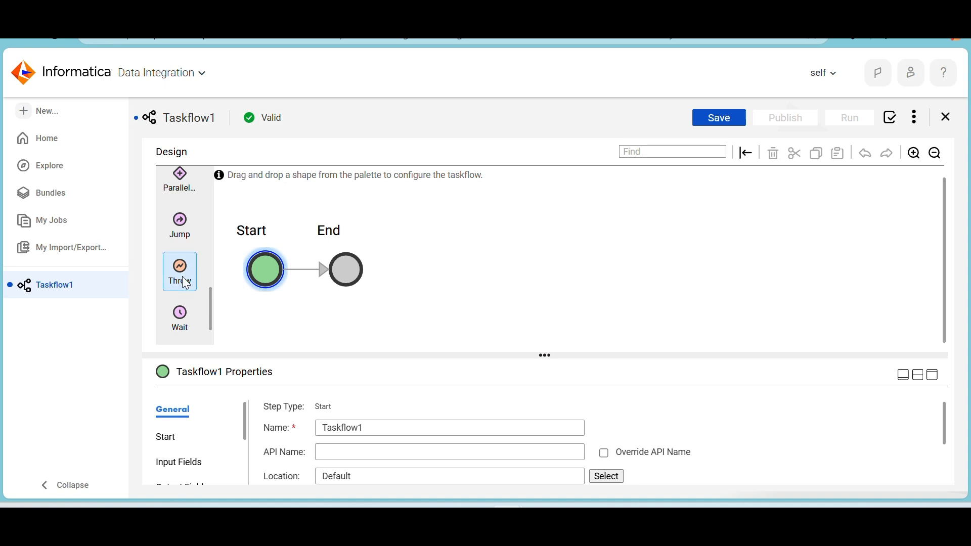
pyautogui.scroll(-1, 188, 322)
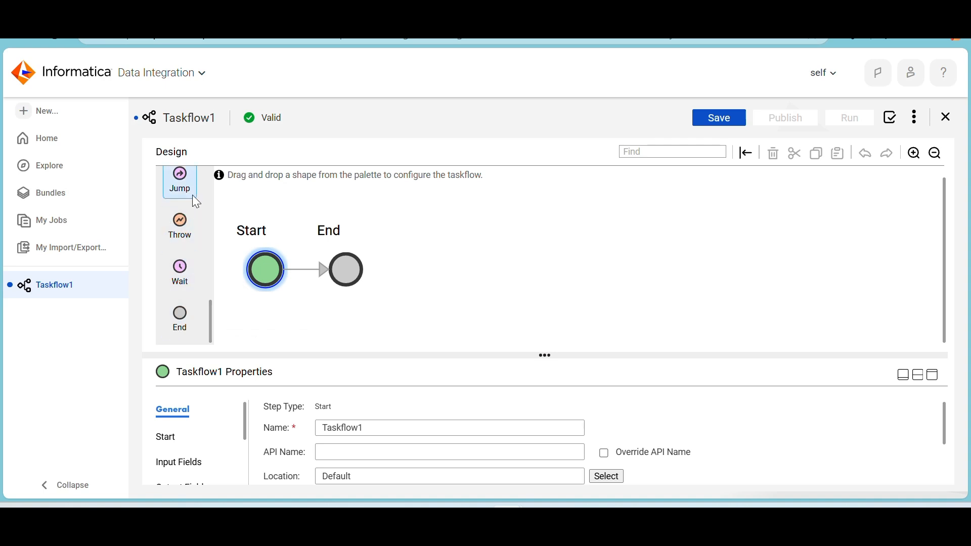
# Insert a Data Task step between Start and End and assign the Dynamic Mapping Task asset to it
pyautogui.scroll(1, 195, 233)
pyautogui.scroll(8, 196, 239)
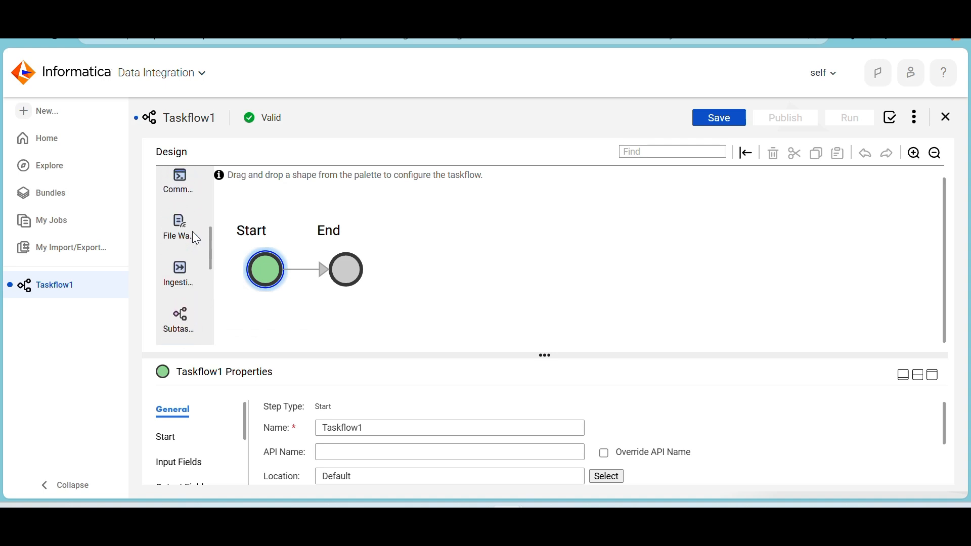
pyautogui.scroll(2, 196, 239)
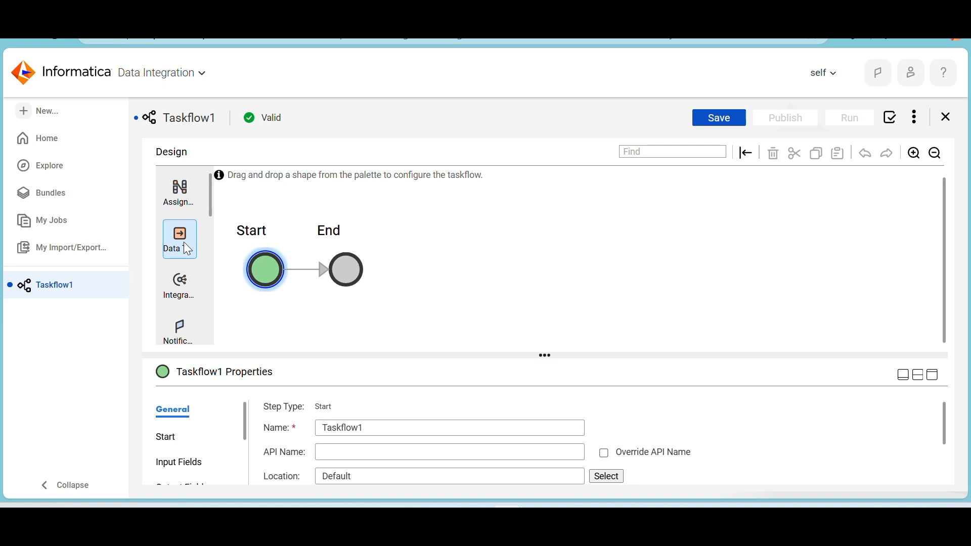
pyautogui.moveTo(188, 246); pyautogui.dragTo(302, 268)
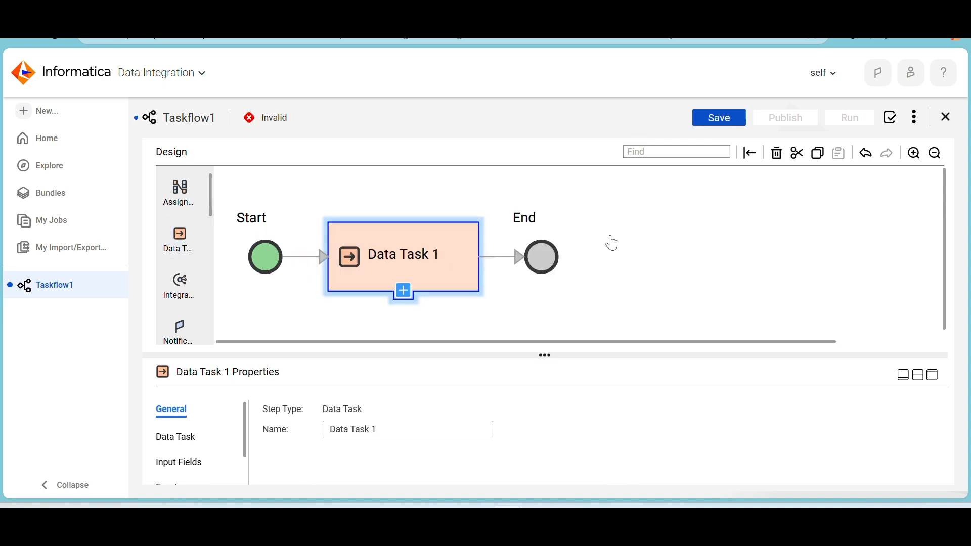
pyautogui.click(935, 154)
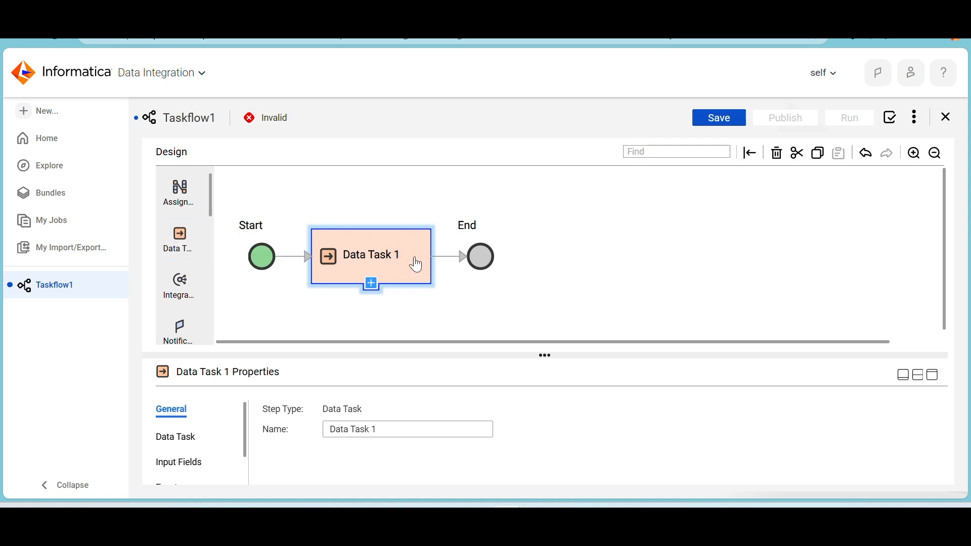
pyautogui.click(371, 286)
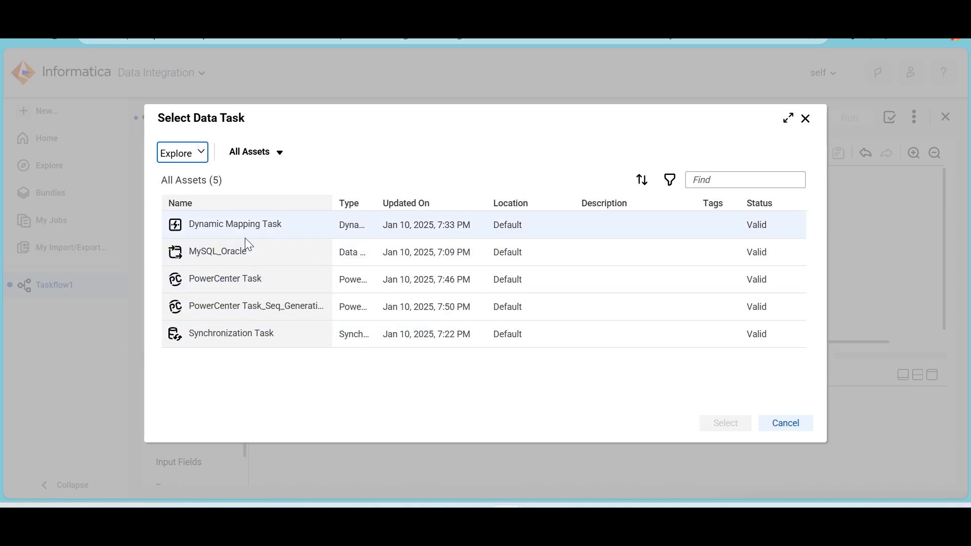
pyautogui.click(251, 227)
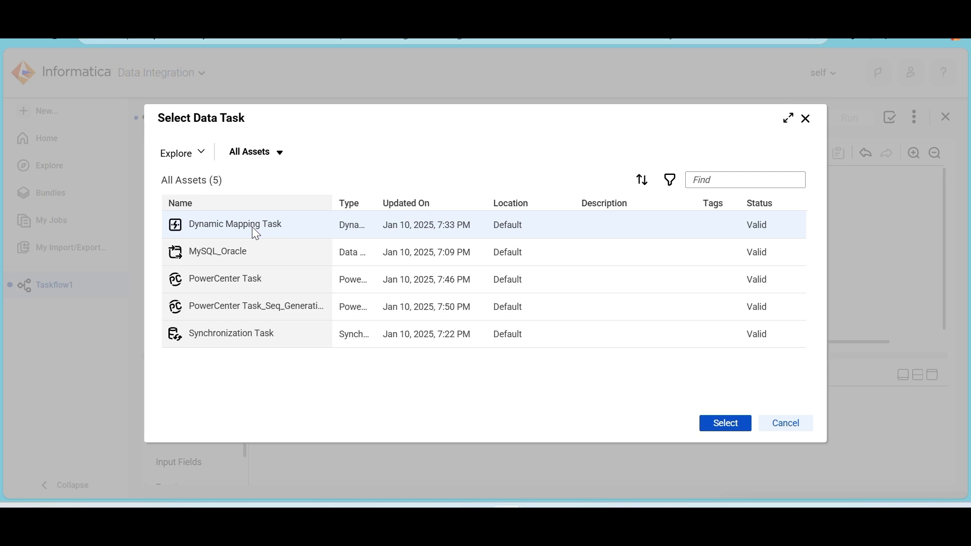
pyautogui.click(726, 424)
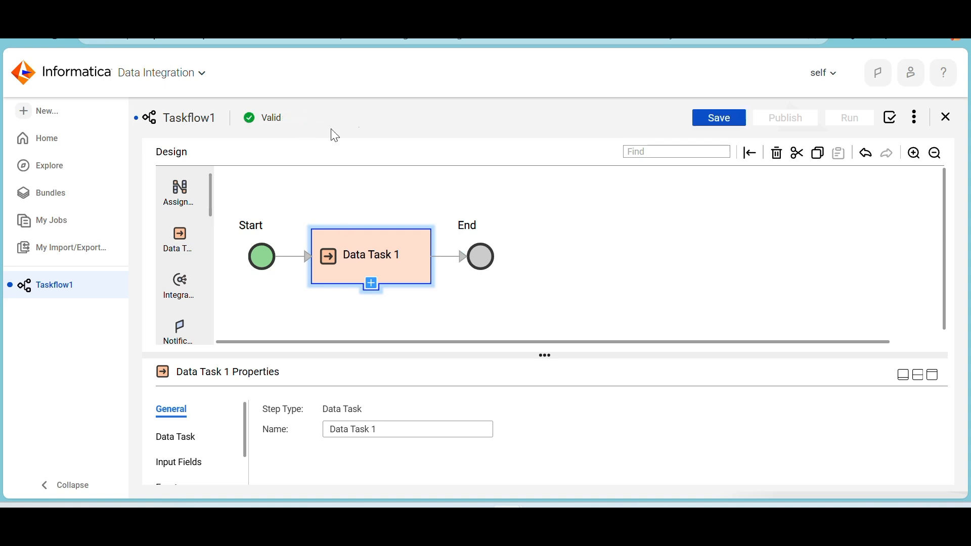
# Try to rename the data task step to Dynamic_Mapping_Task
pyautogui.click(386, 429)
pyautogui.moveTo(386, 429); pyautogui.dragTo(325, 431)
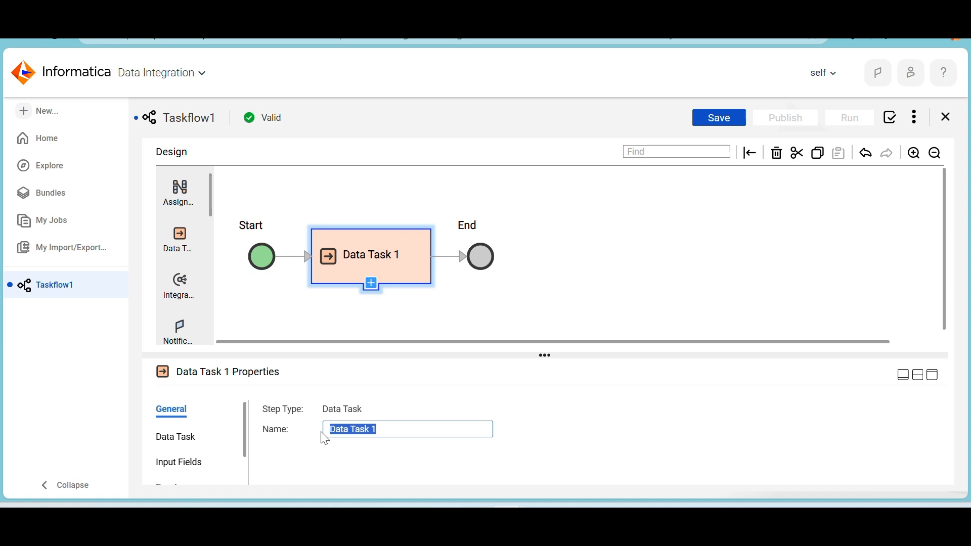
pyautogui.write('Dynamic_Mappin')
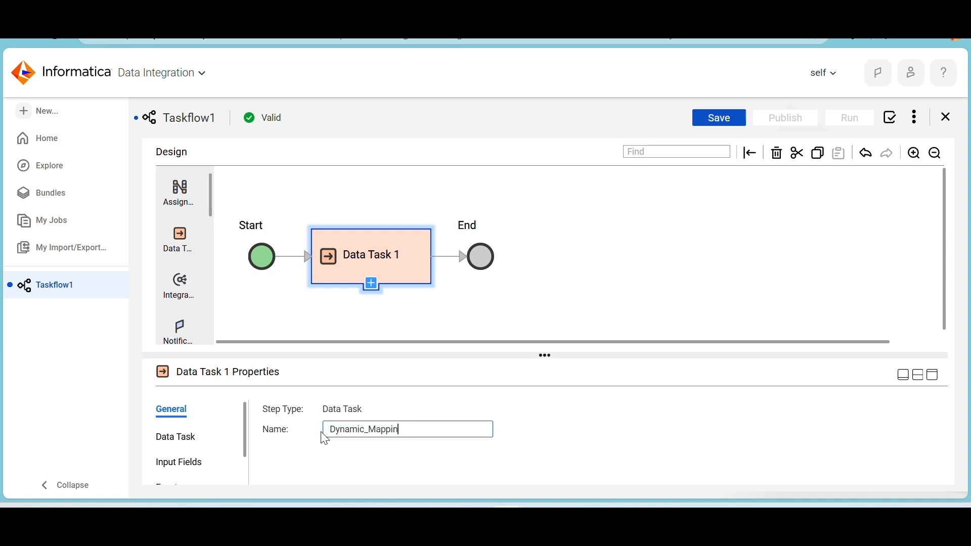
pyautogui.write('g_Task')
pyautogui.click(493, 307)
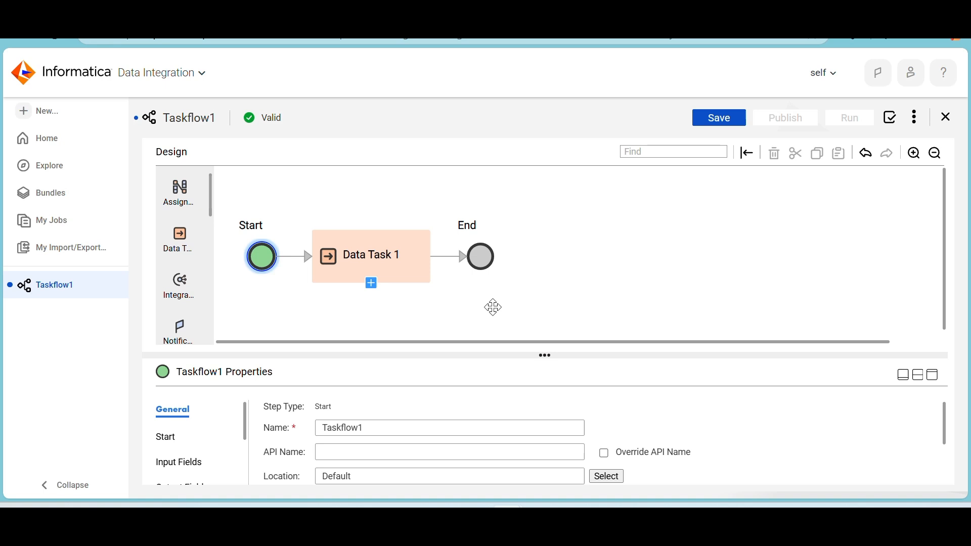
# Rename the data task step as Dynamic Mapping Task, reusing the name of its assigned data task
pyautogui.click(933, 379)
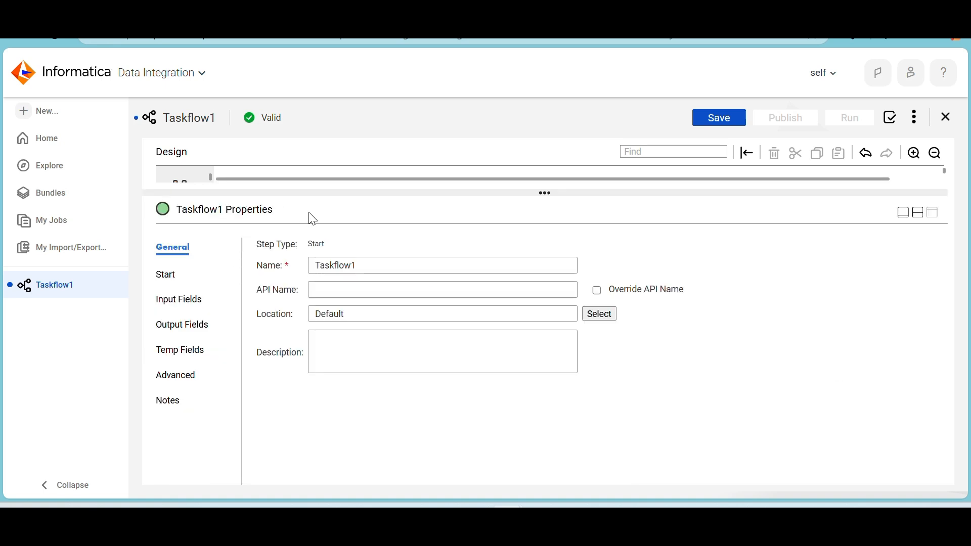
pyautogui.click(919, 214)
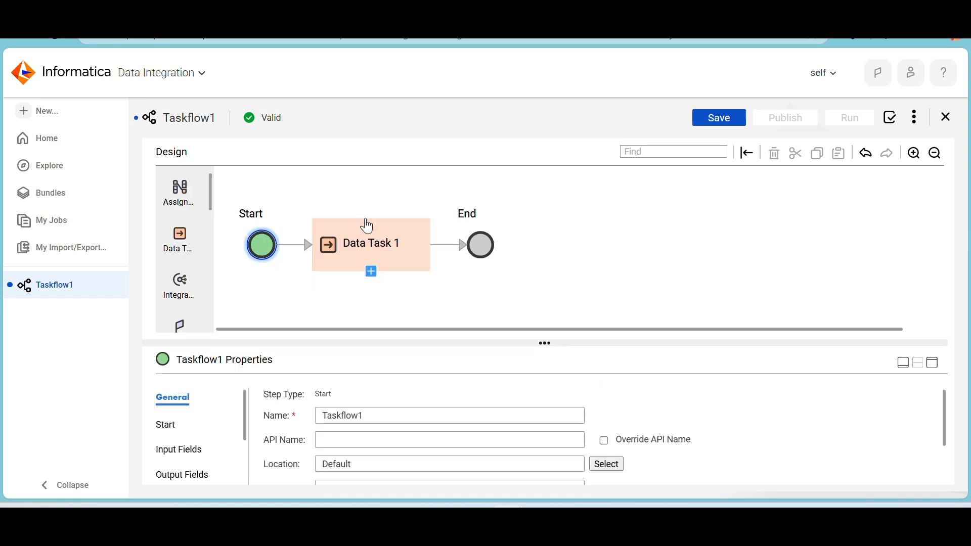
pyautogui.click(385, 249)
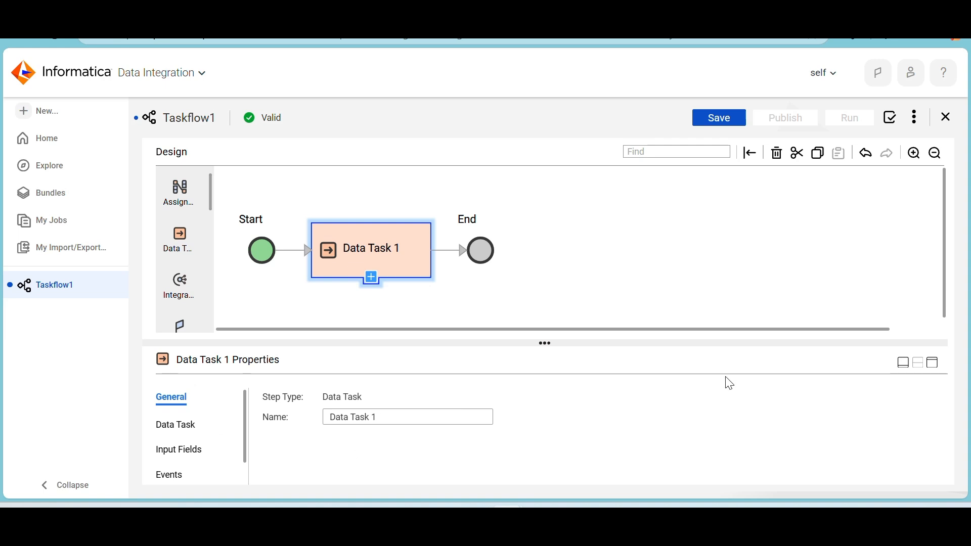
pyautogui.click(936, 371)
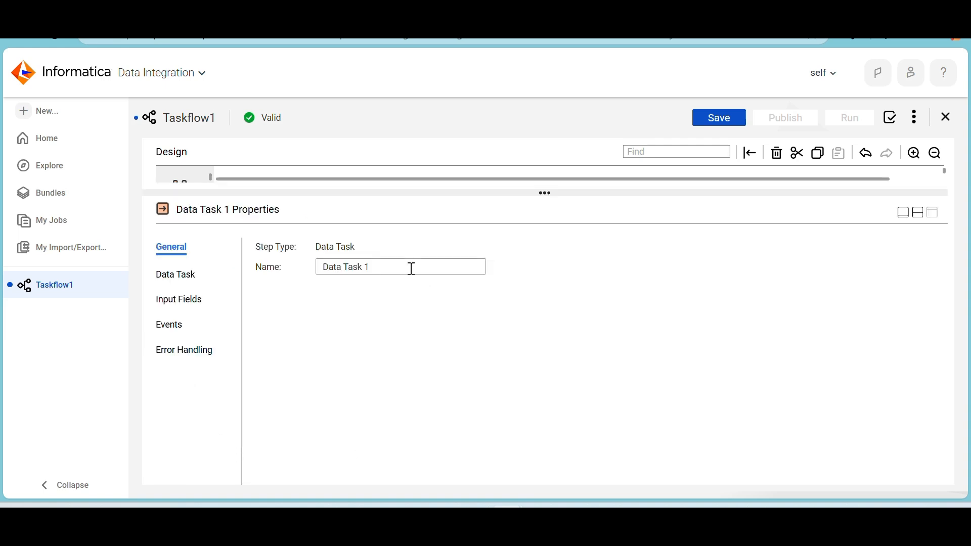
pyautogui.click(179, 276)
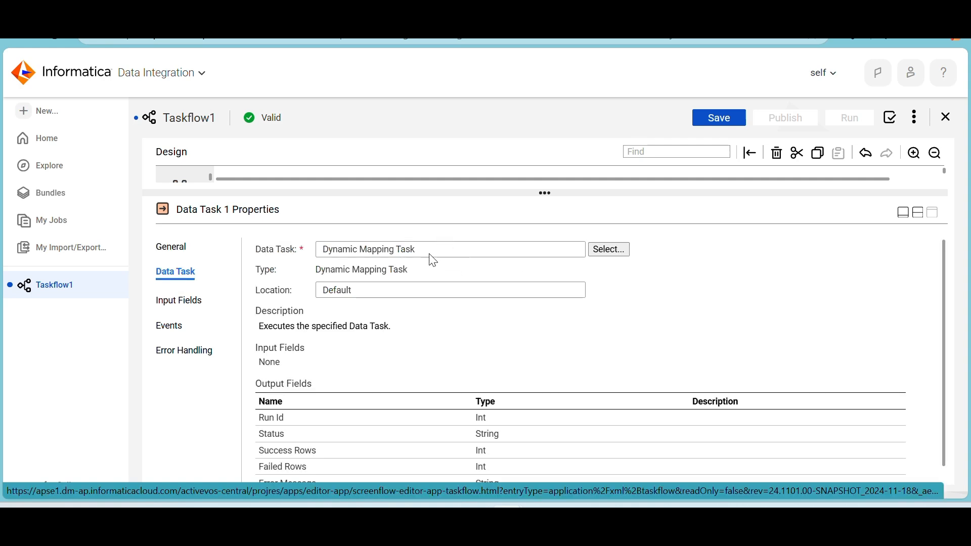
pyautogui.moveTo(433, 257); pyautogui.dragTo(321, 267)
pyautogui.hotkey('ctrl', 'c')
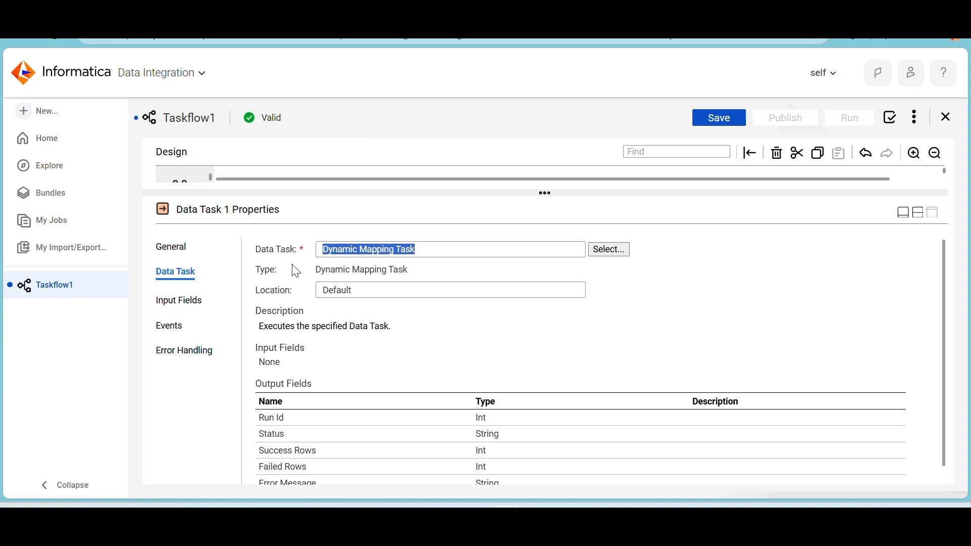
pyautogui.click(171, 248)
pyautogui.tripleClick(383, 271)
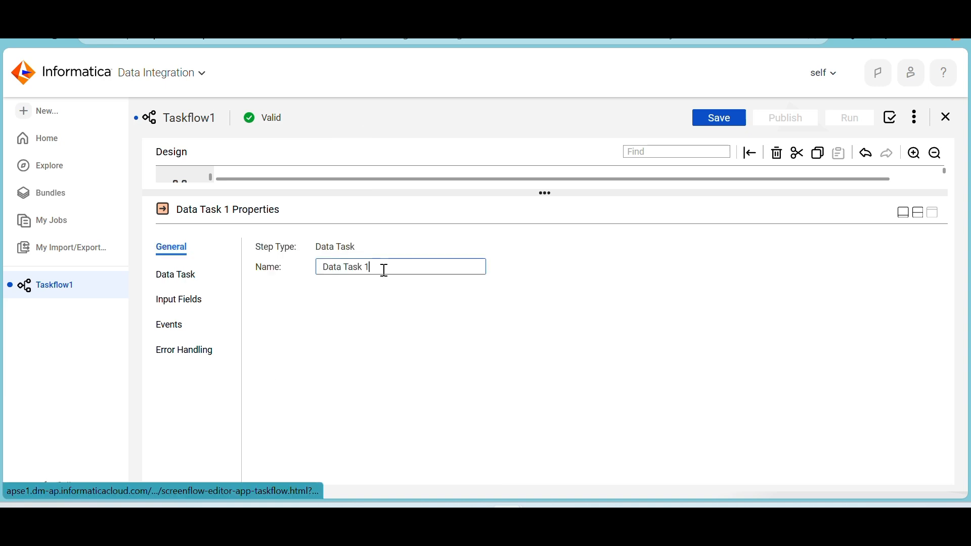
pyautogui.hotkey('ctrl', 'v')
pyautogui.click(336, 296)
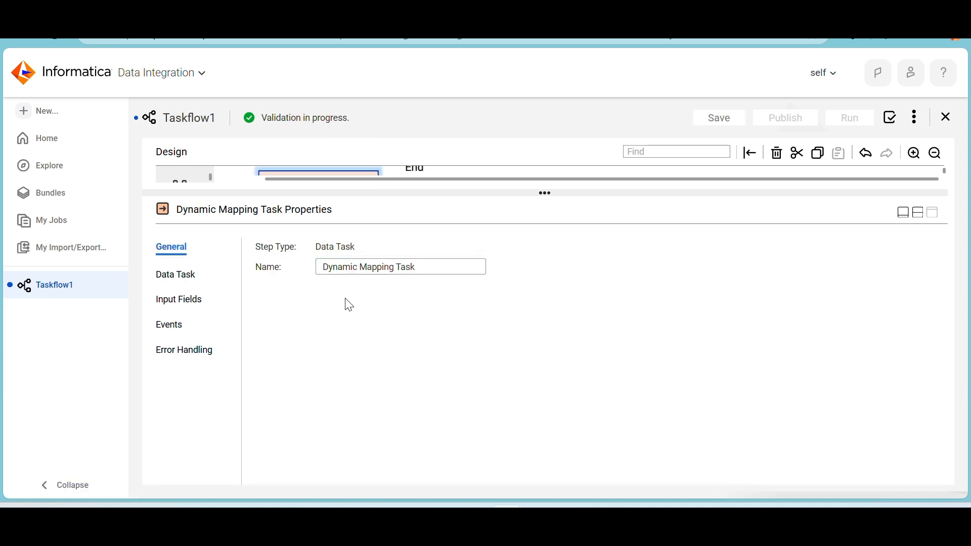
# Review the Dynamic Mapping Task step's data task details, input fields, timer events and error handling options
pyautogui.click(169, 280)
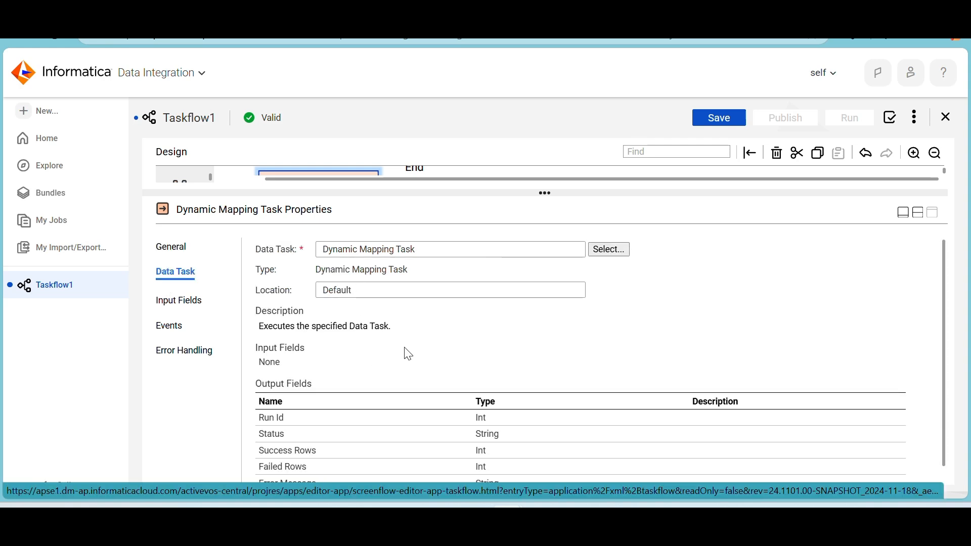
pyautogui.scroll(-1, 409, 354)
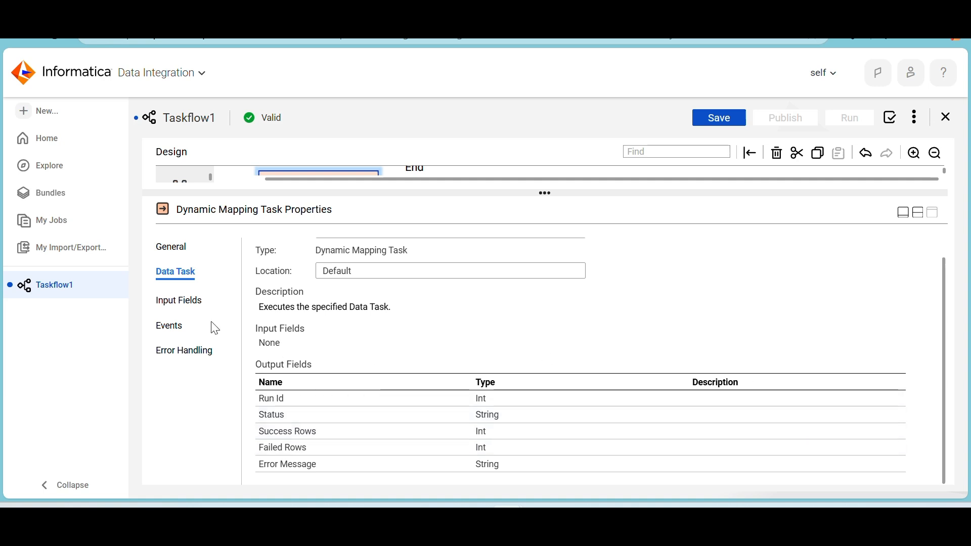
pyautogui.click(192, 305)
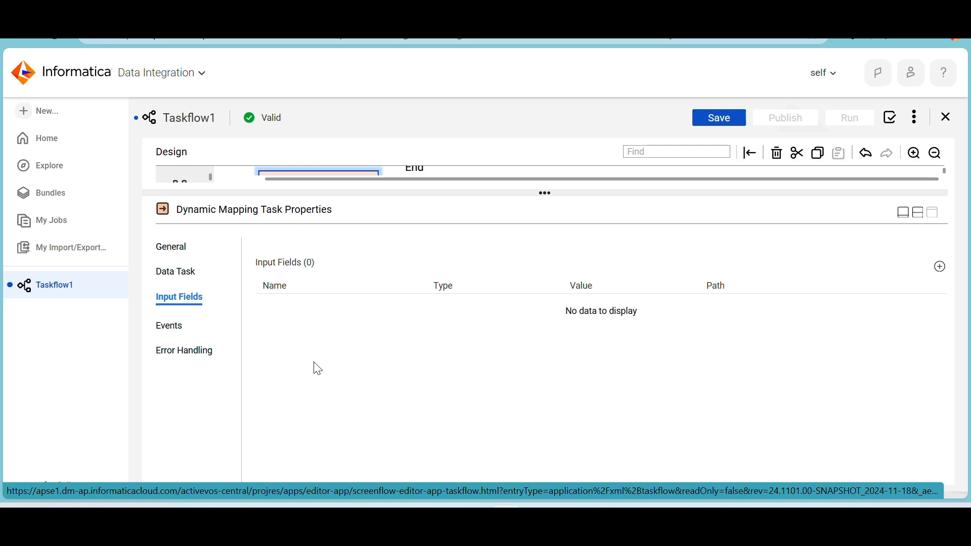
pyautogui.click(180, 324)
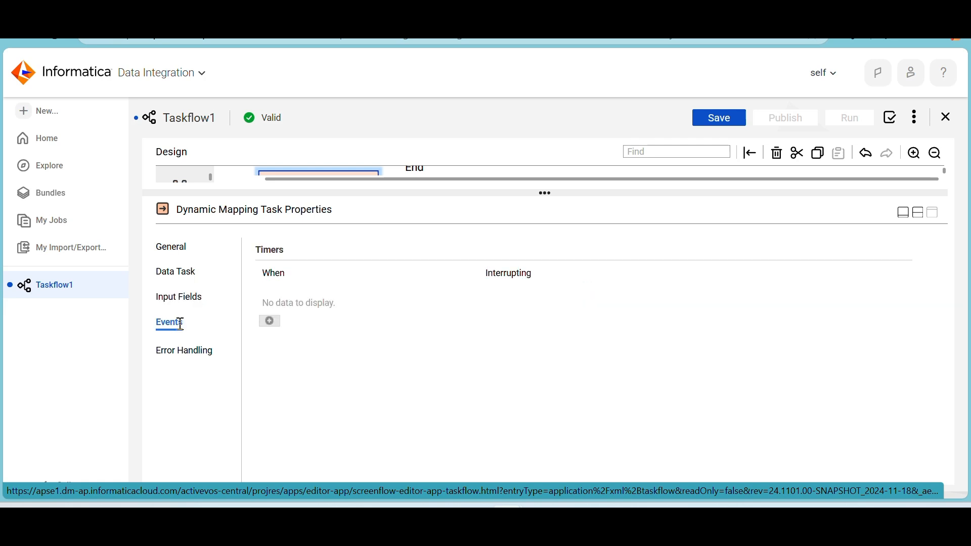
pyautogui.click(198, 354)
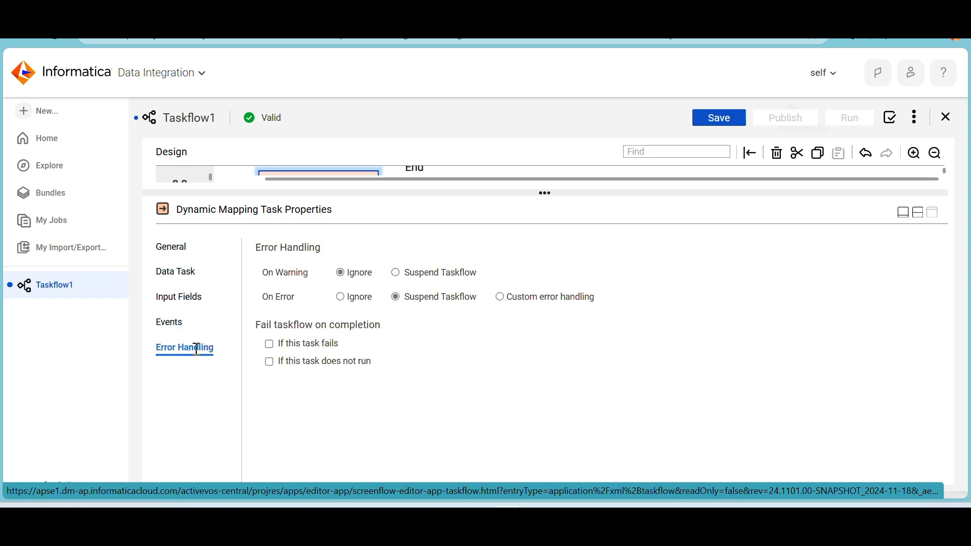
pyautogui.click(172, 321)
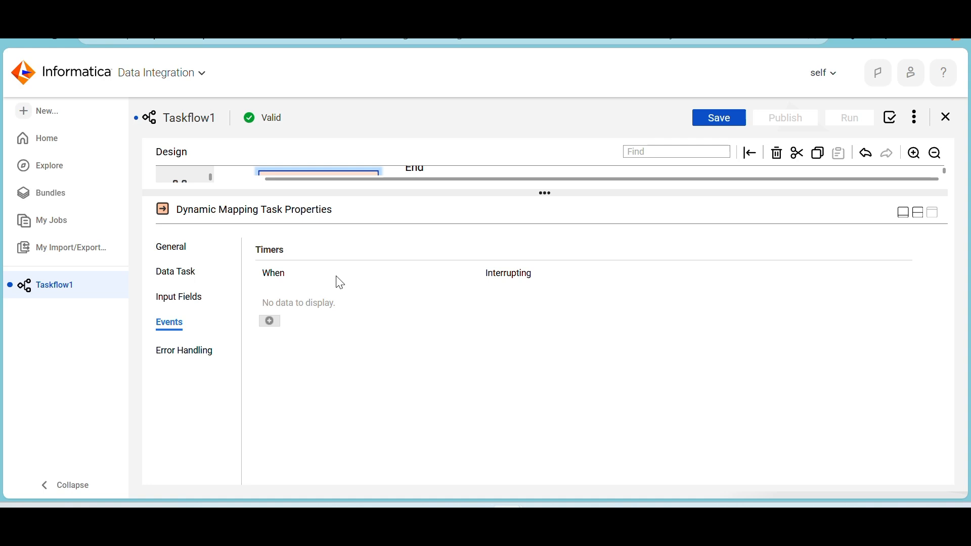
# Restore the split view of canvas and properties, show the Dynamic Mapping Task step's general properties, and save Taskflow1
pyautogui.click(917, 217)
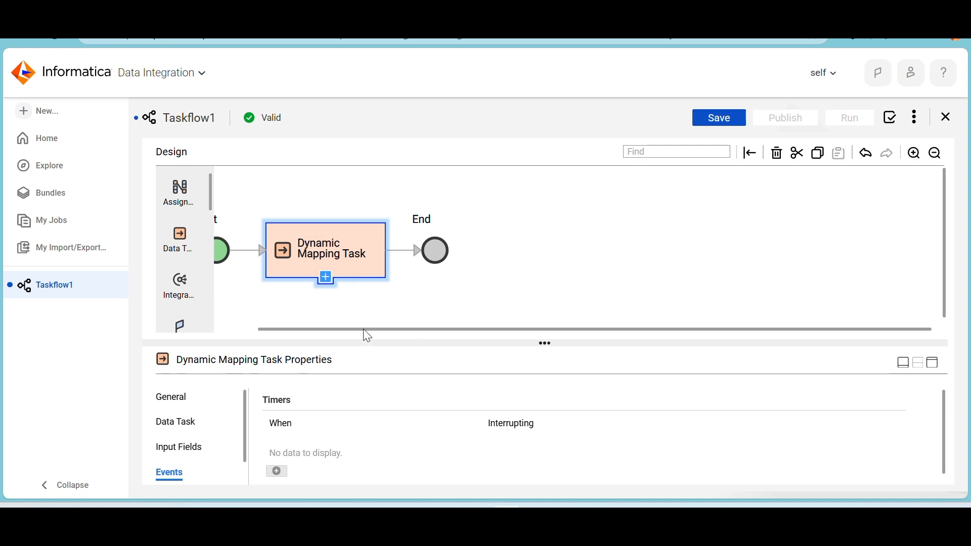
pyautogui.moveTo(364, 329); pyautogui.dragTo(262, 337)
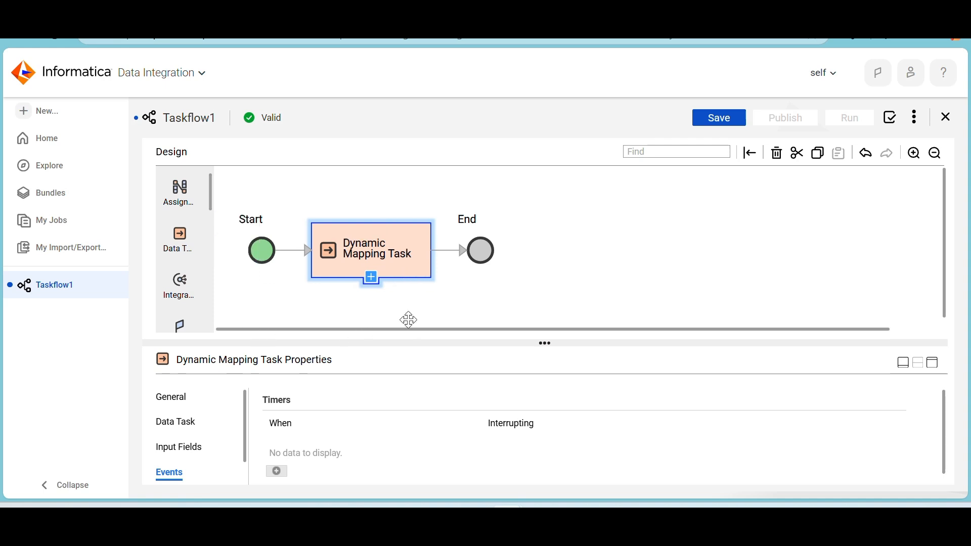
pyautogui.scroll(-1, 209, 431)
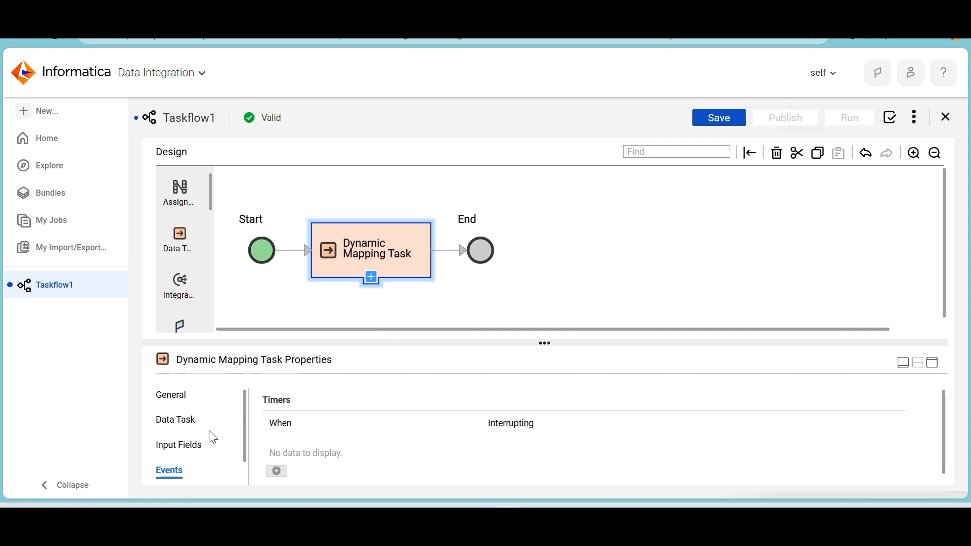
pyautogui.scroll(-1, 211, 437)
pyautogui.scroll(2, 201, 430)
pyautogui.click(173, 399)
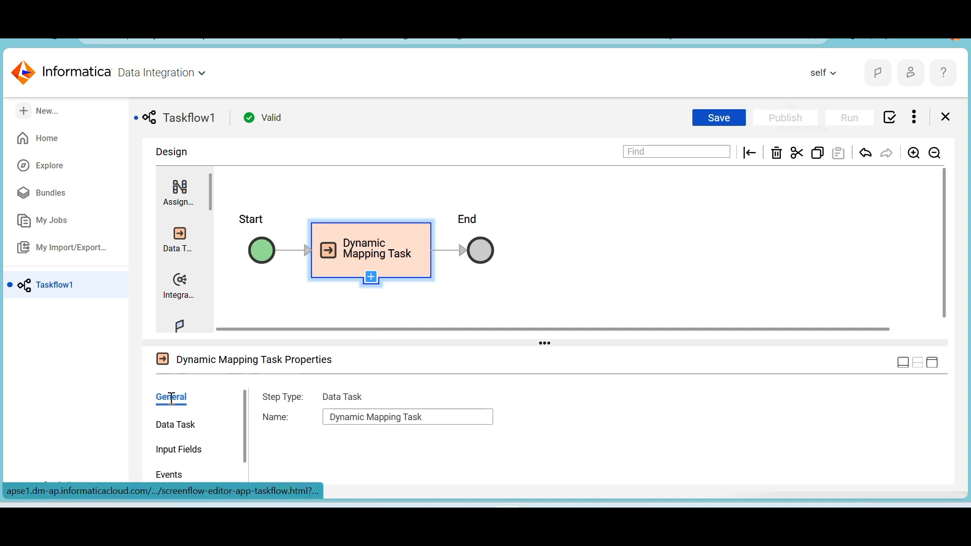
pyautogui.click(723, 120)
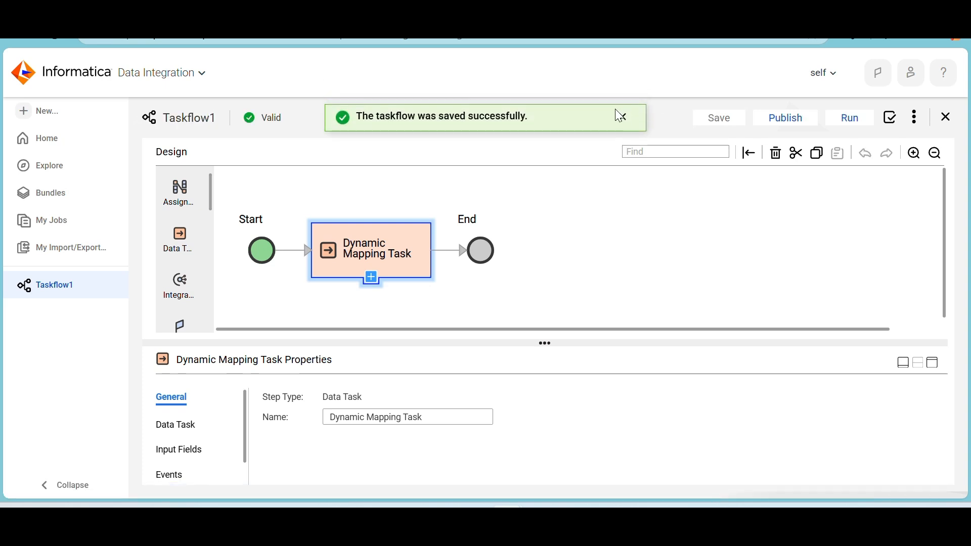
pyautogui.click(625, 121)
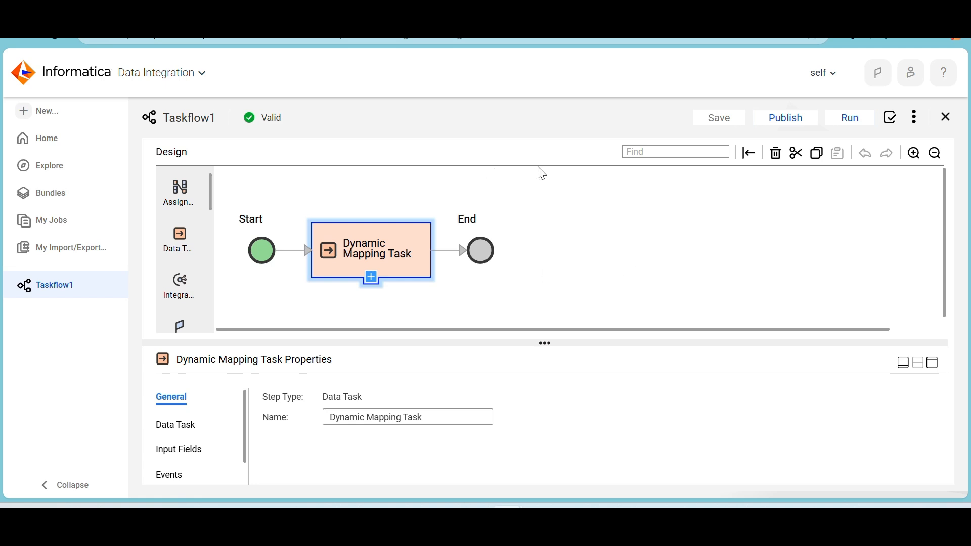
# Publish the saved Taskflow1 and dismiss the notification
pyautogui.click(785, 114)
pyautogui.click(788, 122)
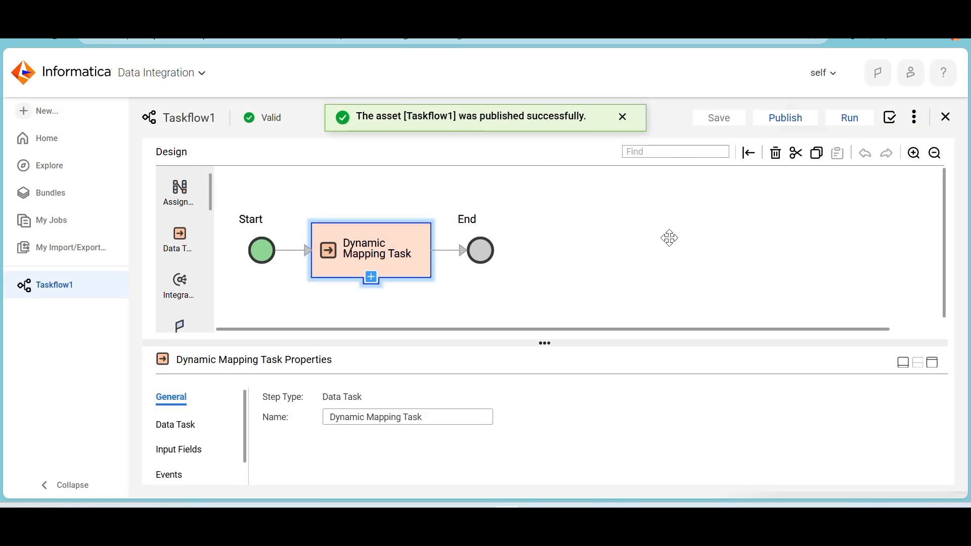
pyautogui.click(625, 118)
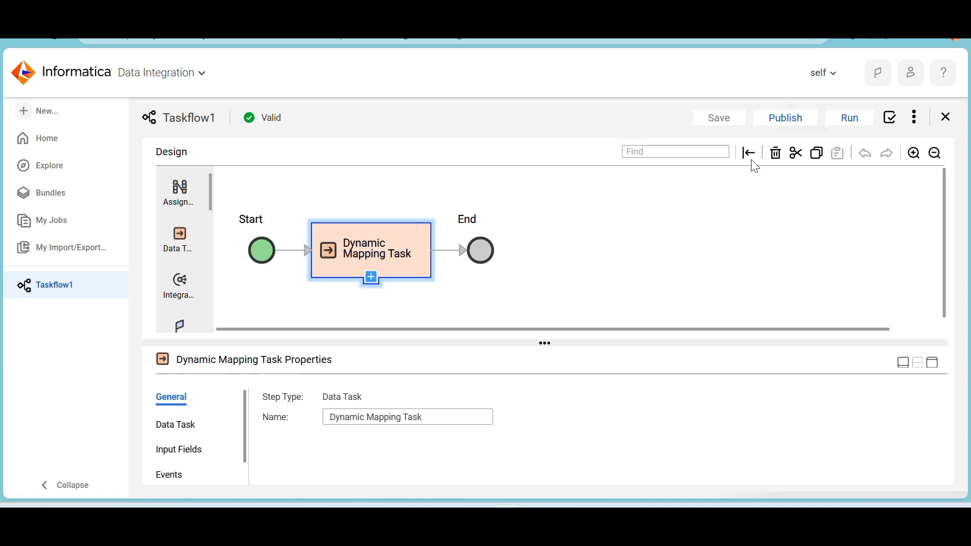
# Run Taskflow1 and open the details of its job instance in My Jobs
pyautogui.click(840, 118)
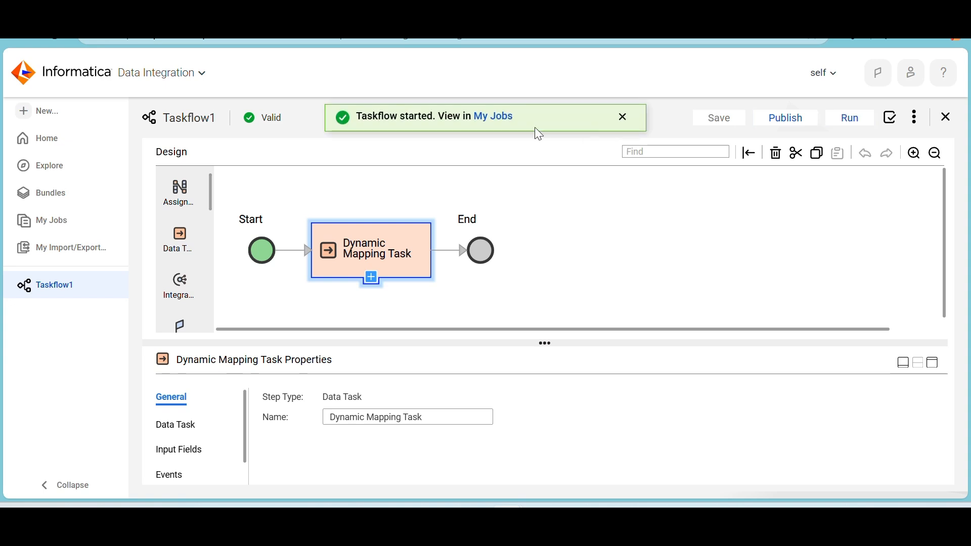
pyautogui.click(504, 122)
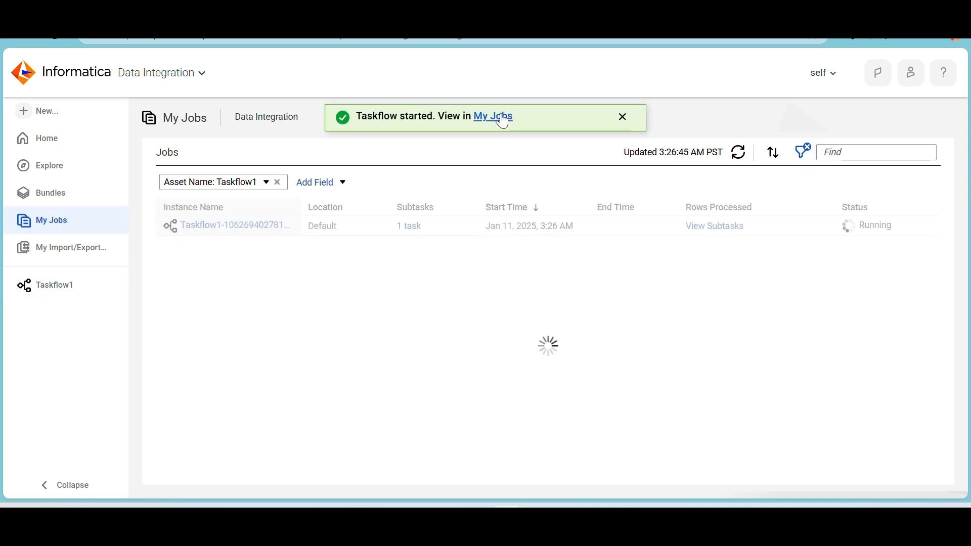
pyautogui.click(263, 225)
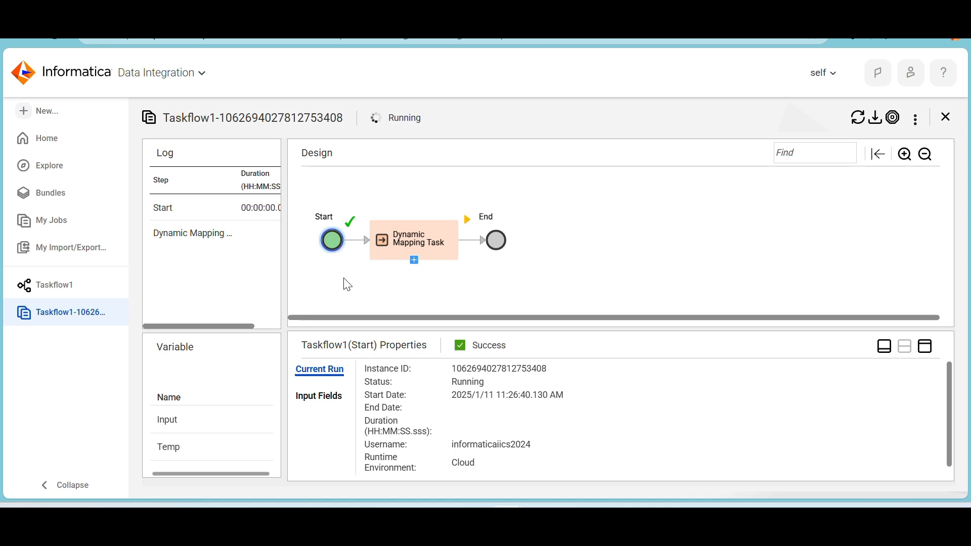
# Refresh the Taskflow1 run details until every step has finished, and close the job details
pyautogui.click(858, 118)
pyautogui.click(858, 123)
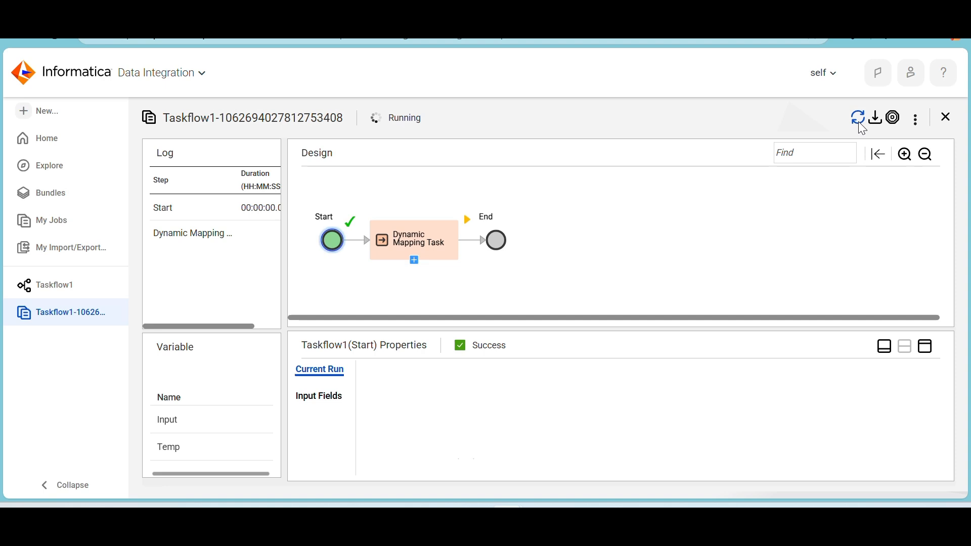
pyautogui.click(858, 122)
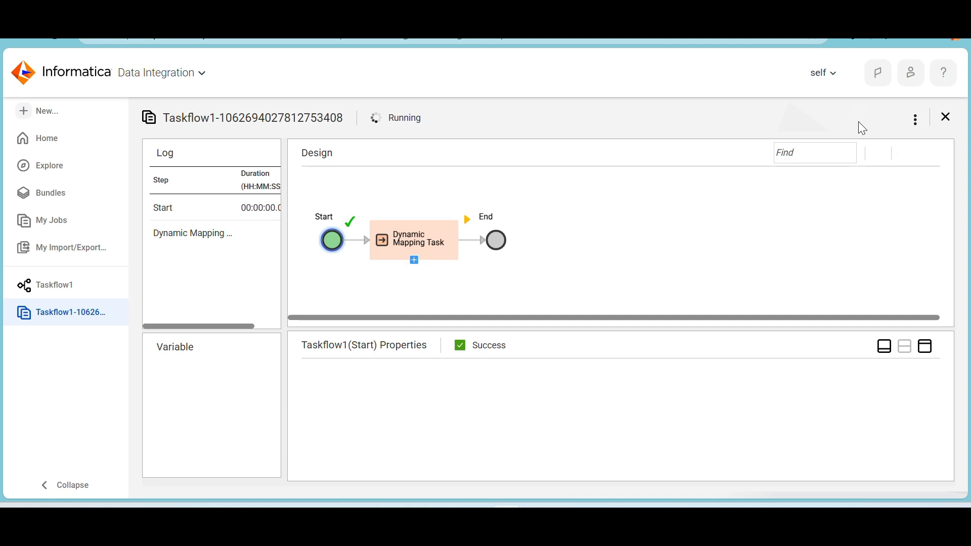
pyautogui.click(858, 121)
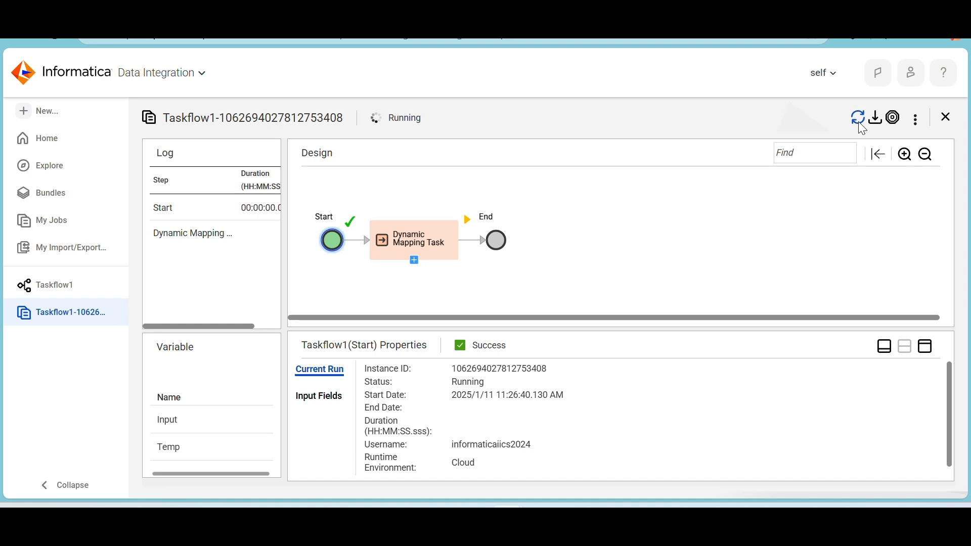
pyautogui.click(858, 122)
pyautogui.click(858, 121)
pyautogui.click(859, 122)
pyautogui.click(857, 121)
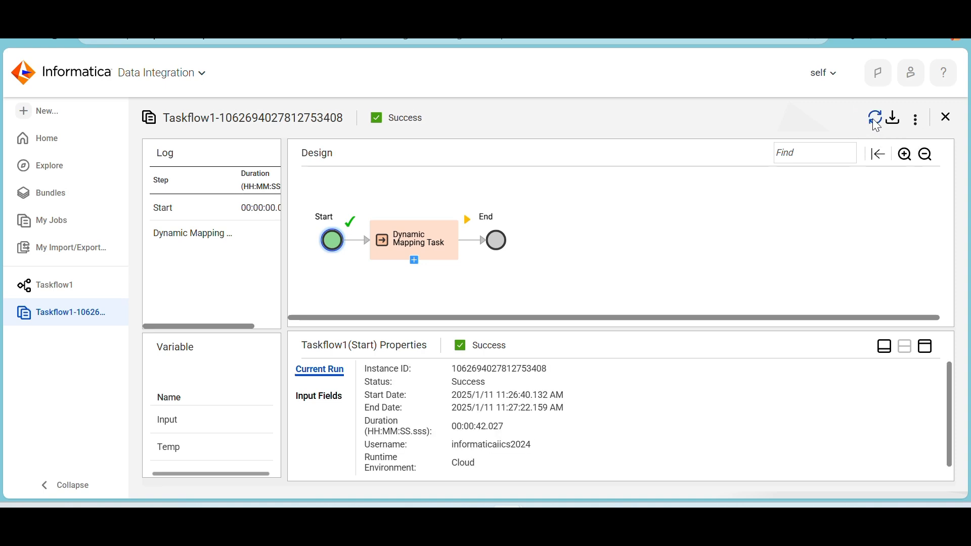
pyautogui.click(877, 121)
pyautogui.click(877, 121)
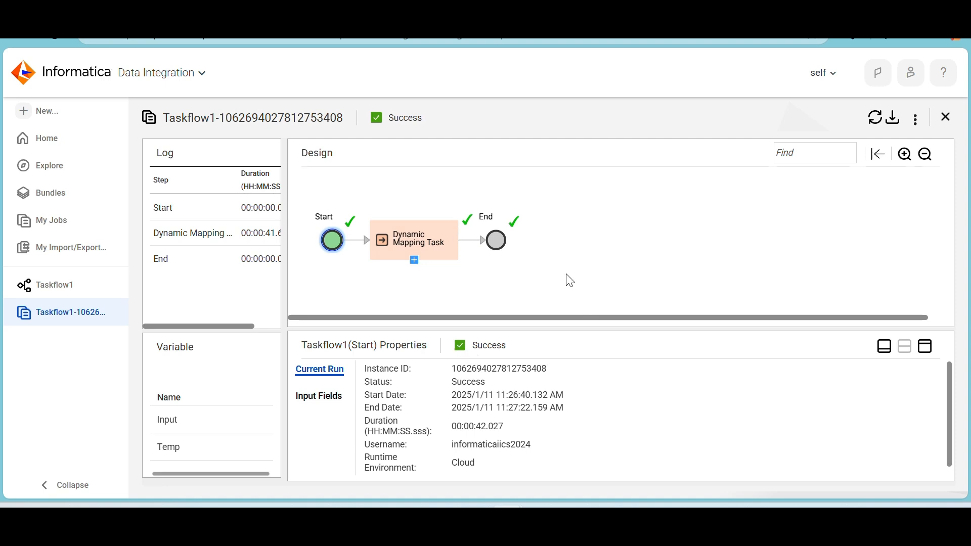
pyautogui.click(946, 118)
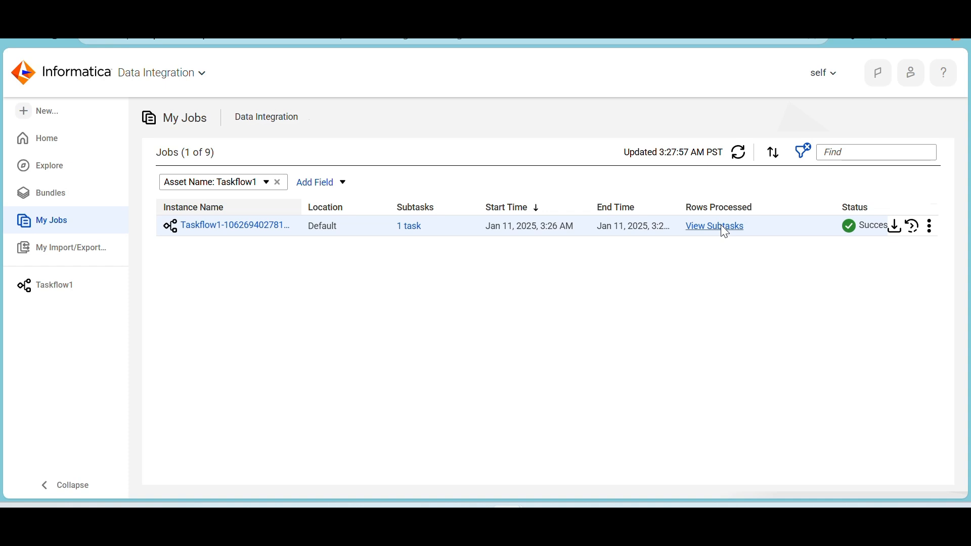
# Examine the Taskflow1 job's subtasks down to the individual mapping runs and their rows processed, and return to the Taskflow1 design
pyautogui.click(721, 226)
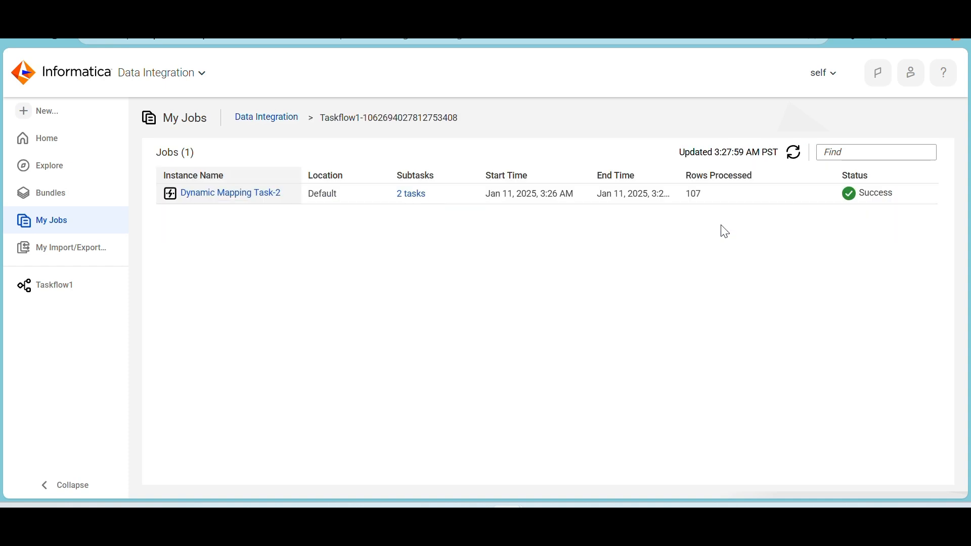
pyautogui.click(411, 200)
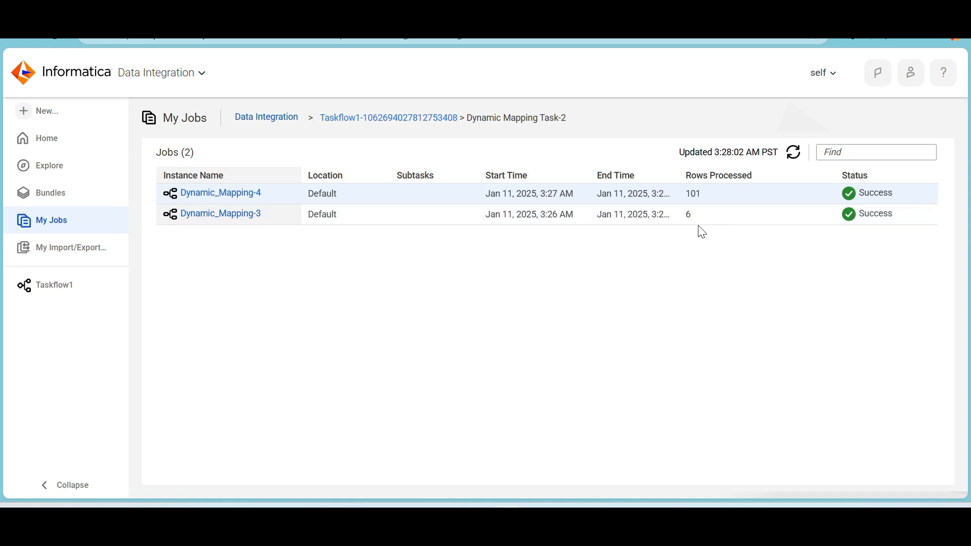
pyautogui.click(271, 121)
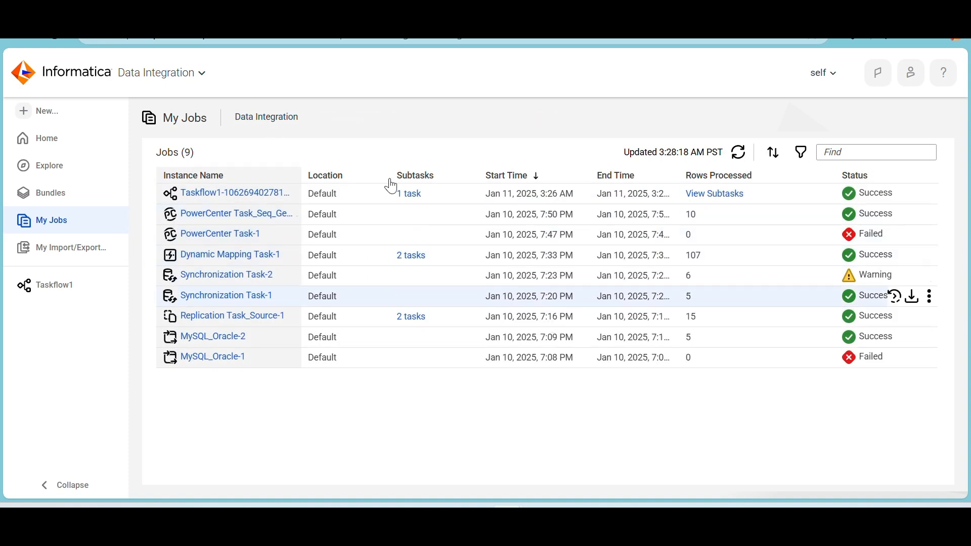
pyautogui.click(707, 202)
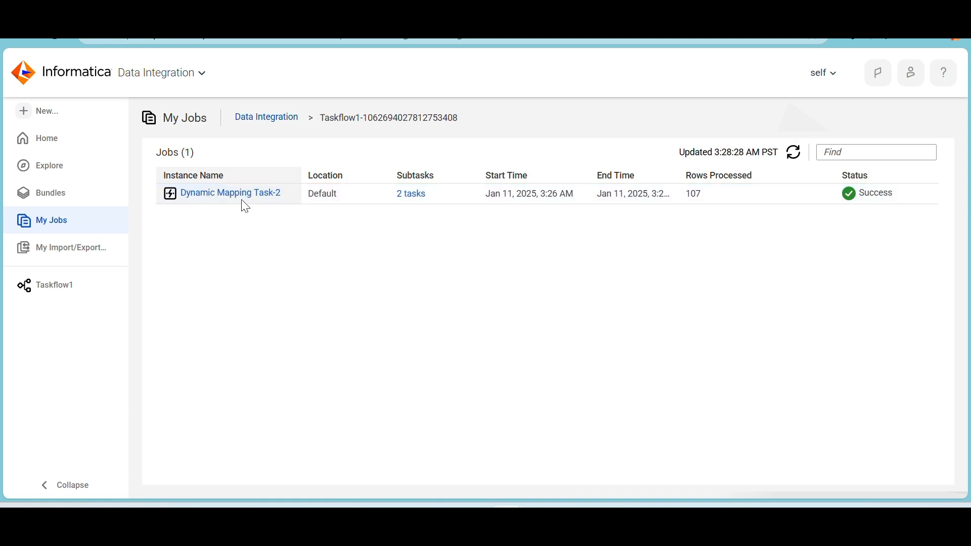
pyautogui.click(414, 197)
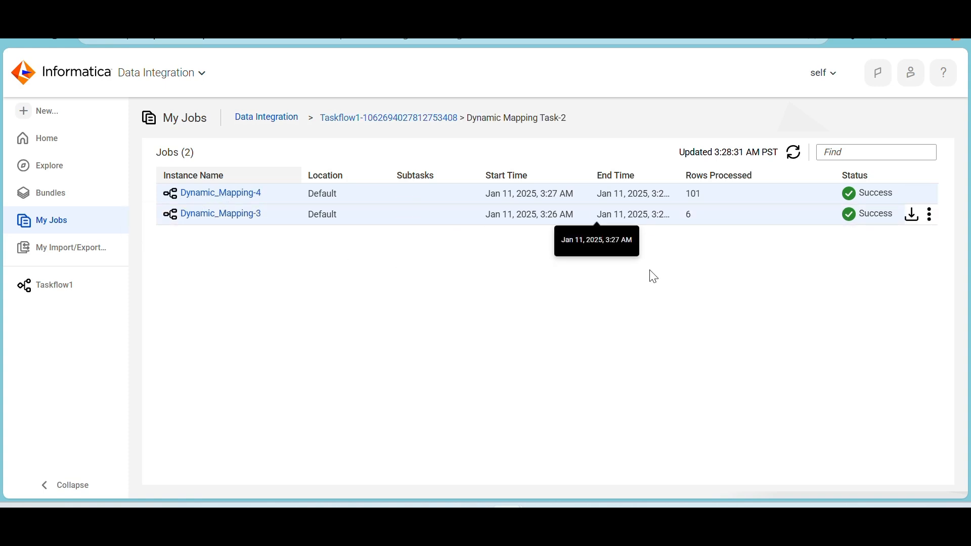
pyautogui.click(56, 288)
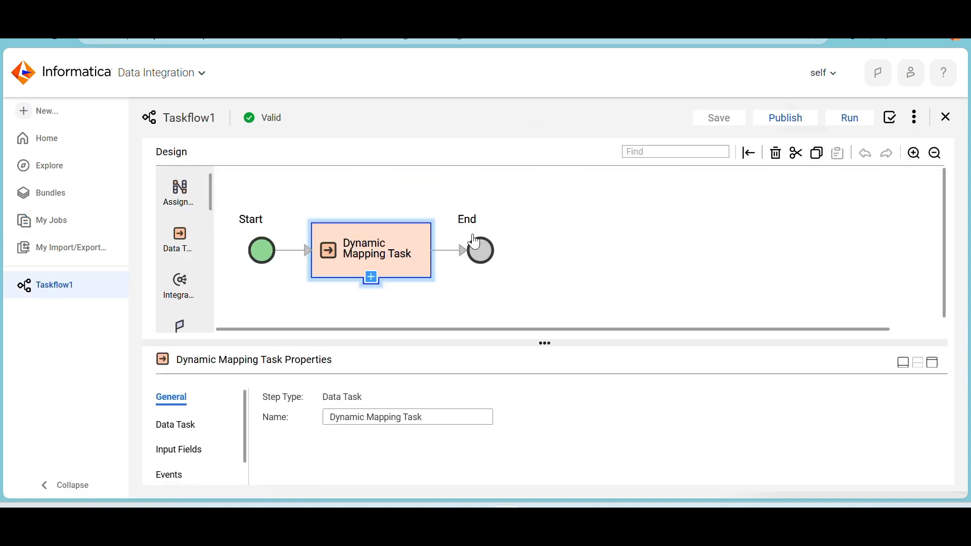
# Switch to the Informatica Cloud Data Integration PDF and read how the Event binding type invokes a taskflow through a file listener
pyautogui.hotkey('alt', 'Tab')
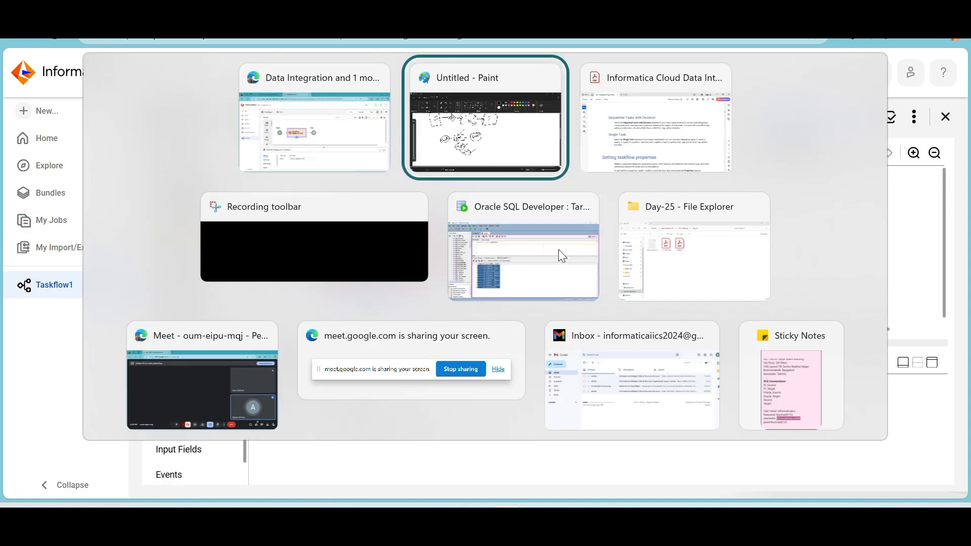
pyautogui.hotkey('alt', 'Tab')
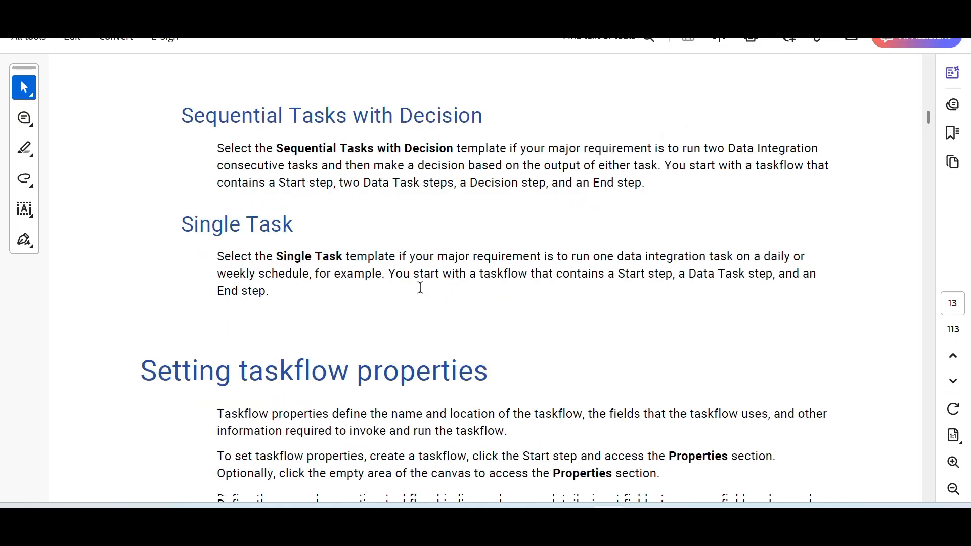
pyautogui.scroll(-20, 420, 288)
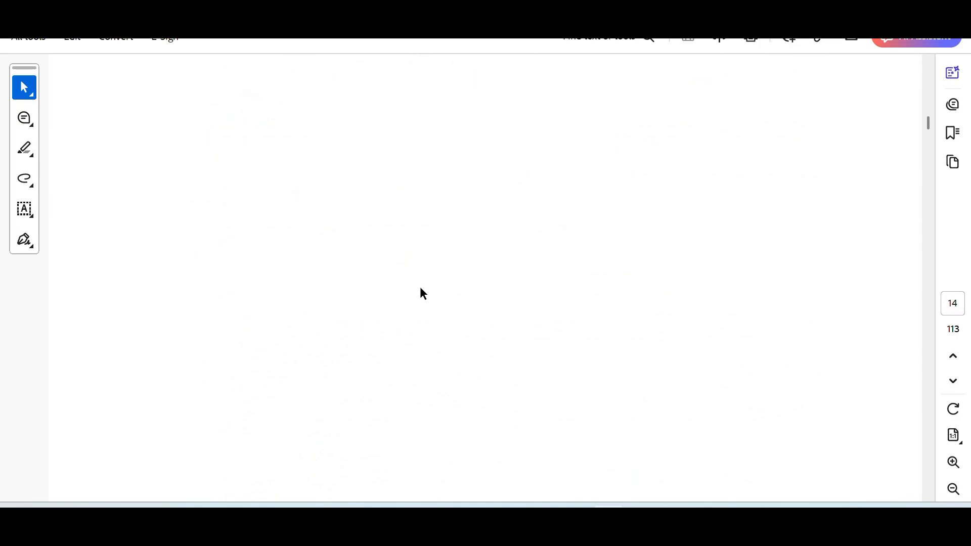
pyautogui.scroll(-5, 421, 289)
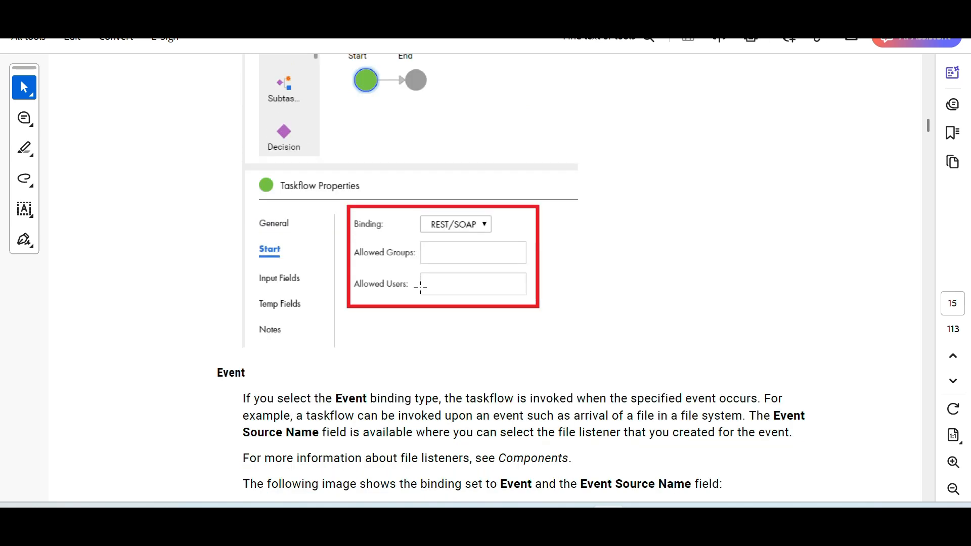
pyautogui.scroll(-10, 420, 286)
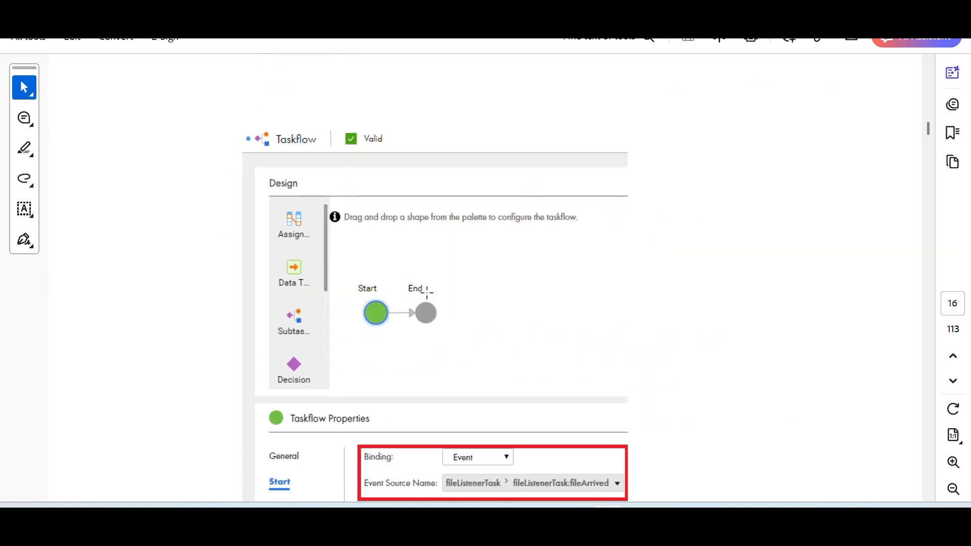
pyautogui.scroll(8, 419, 287)
pyautogui.scroll(5, 422, 288)
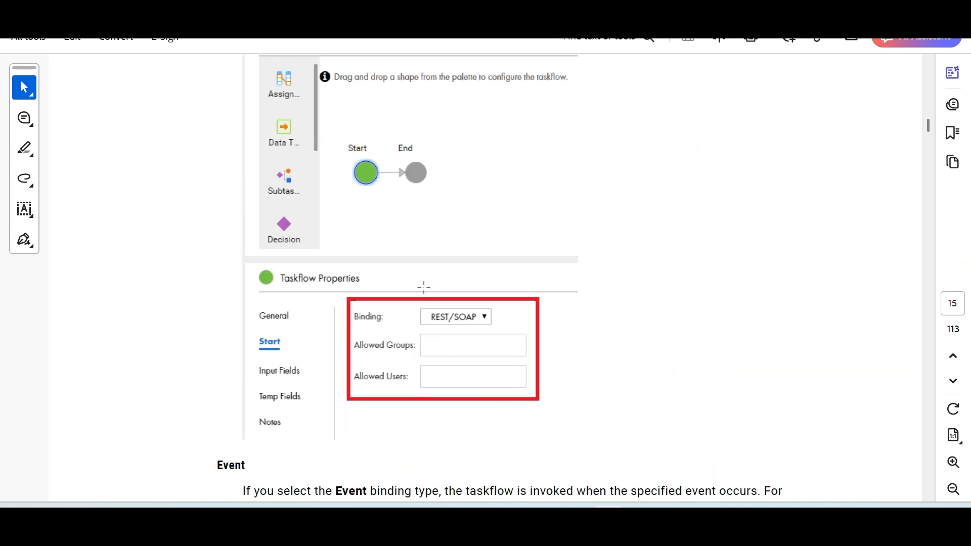
pyautogui.scroll(5, 420, 287)
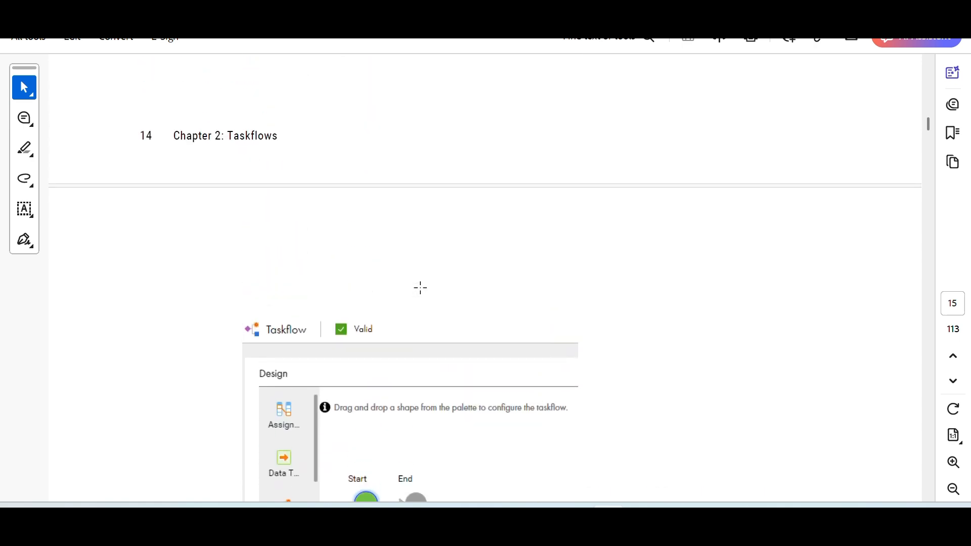
pyautogui.scroll(-12, 421, 286)
pyautogui.scroll(1, 423, 294)
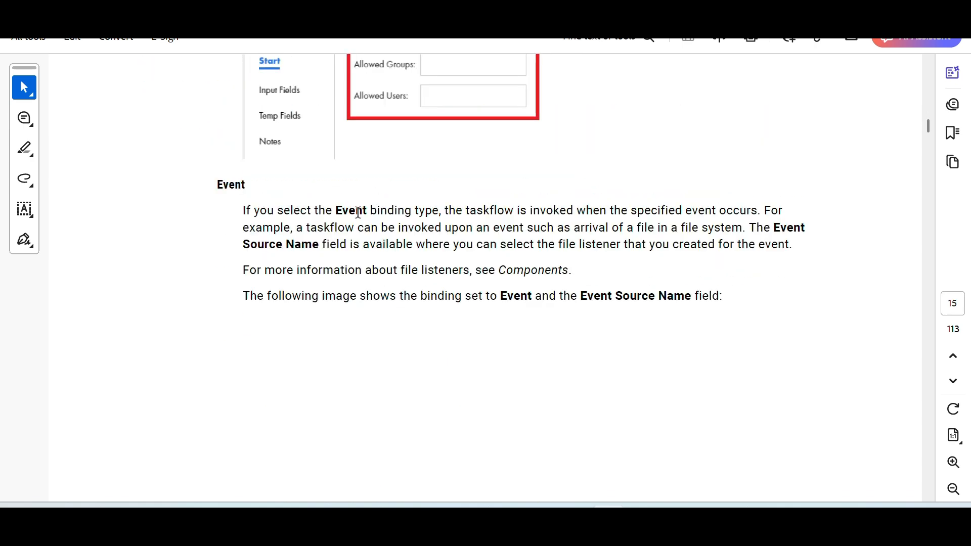
pyautogui.scroll(3, 439, 237)
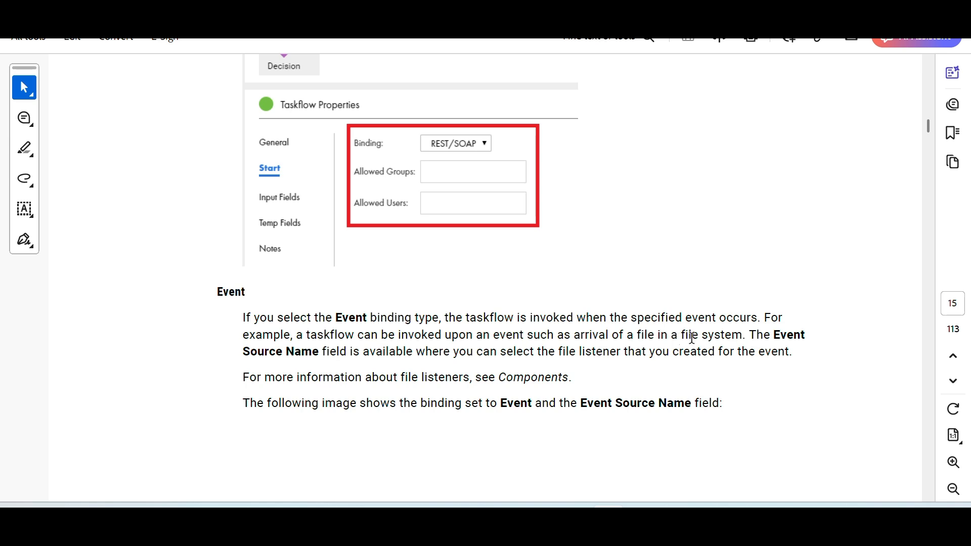
pyautogui.moveTo(747, 335); pyautogui.dragTo(398, 335)
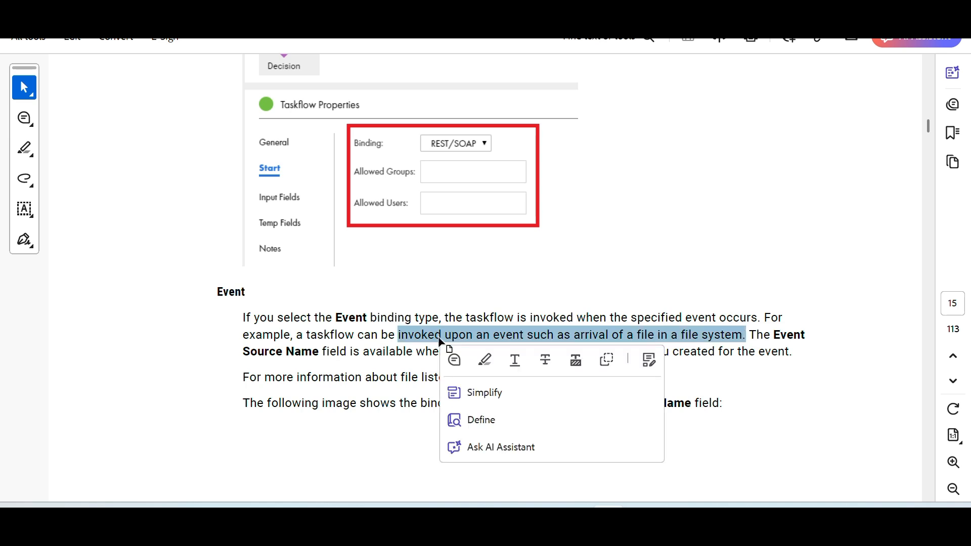
pyautogui.click(289, 382)
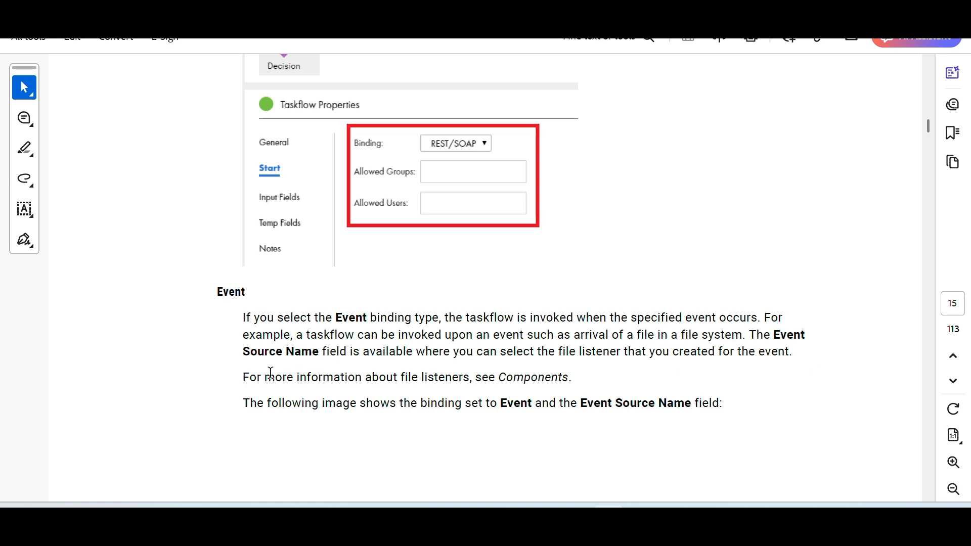
pyautogui.scroll(-1, 288, 389)
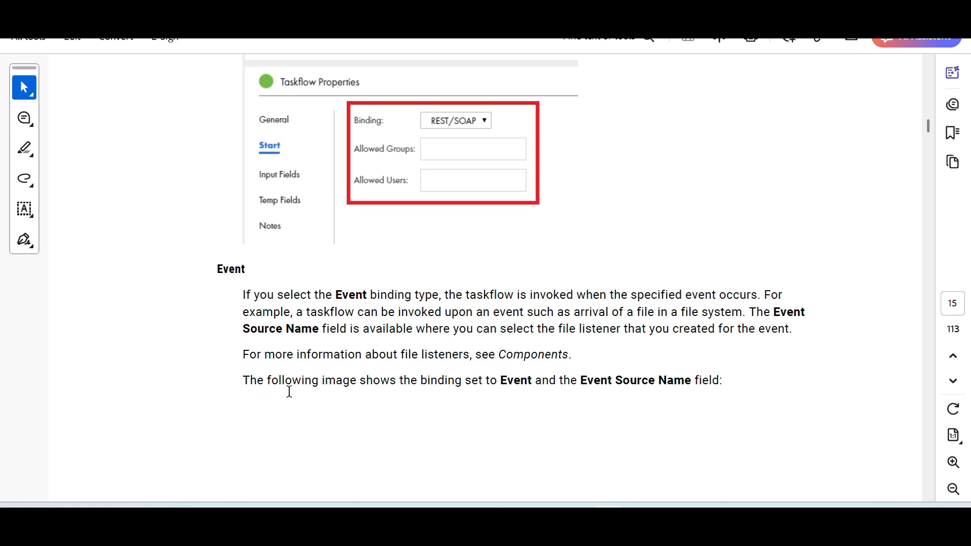
# Read the PDF's Event binding example with its Event Source Name field, and switch back to the Taskflow1 design in Informatica Data Integration
pyautogui.scroll(-10, 522, 374)
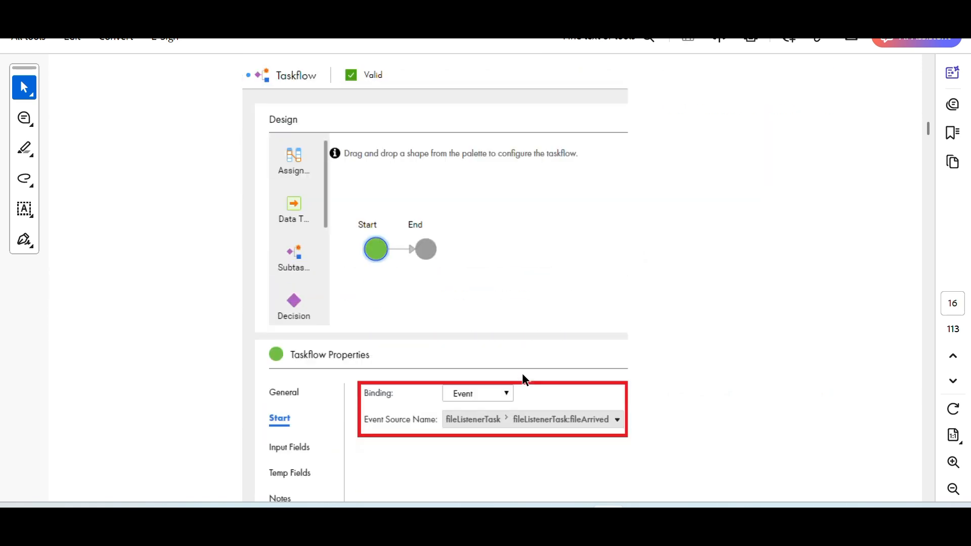
pyautogui.scroll(-2, 529, 378)
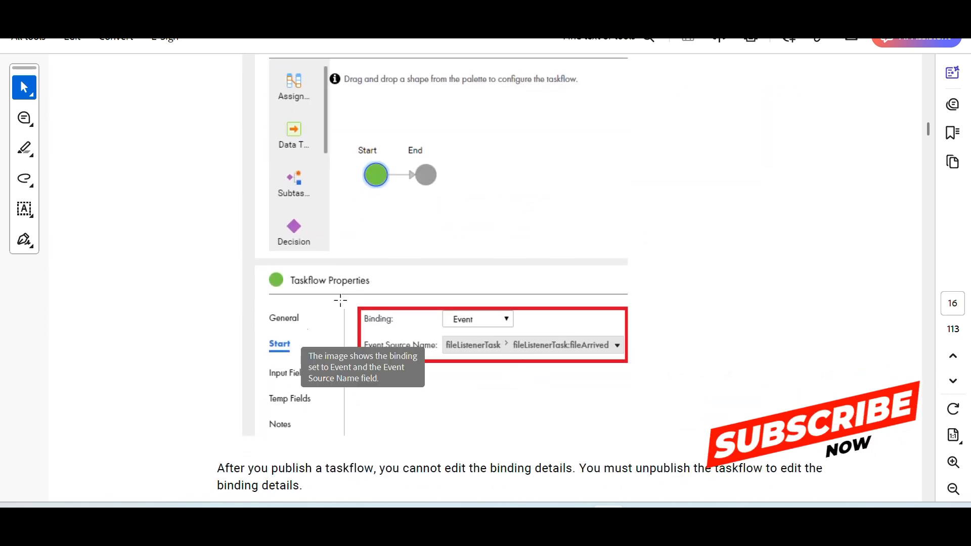
pyautogui.moveTo(509, 520)
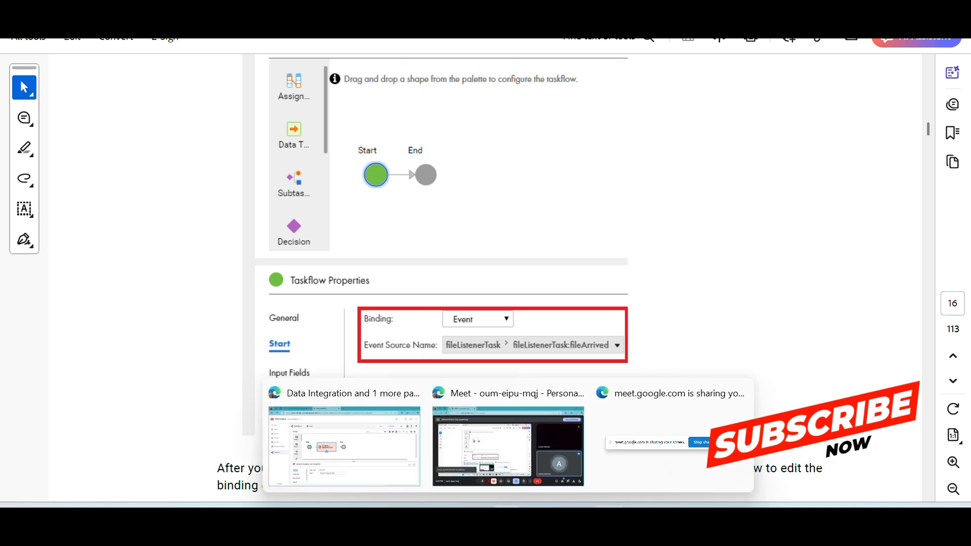
pyautogui.click(383, 465)
# Maximize the properties of Taskflow1's Start step and check its Binding setting and the help note beside it
pyautogui.click(261, 252)
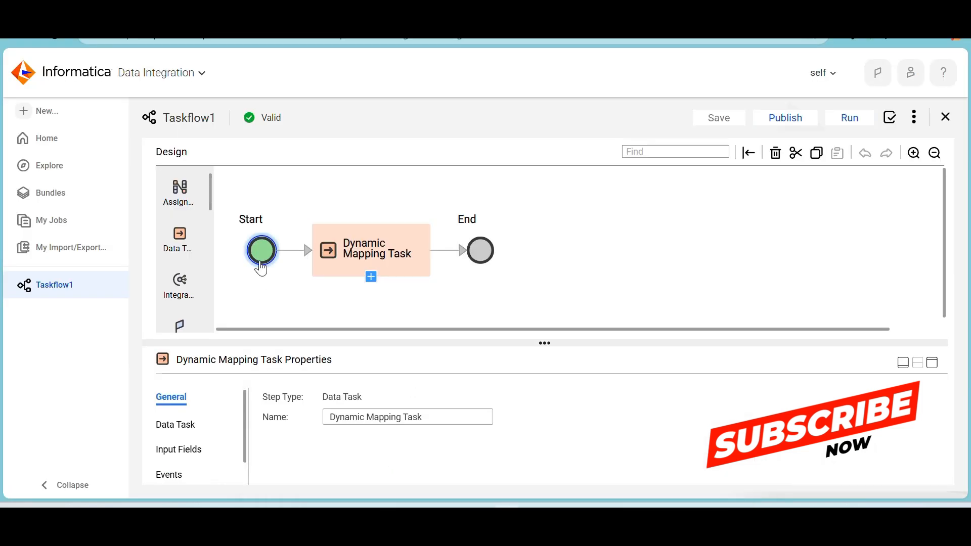
pyautogui.click(938, 363)
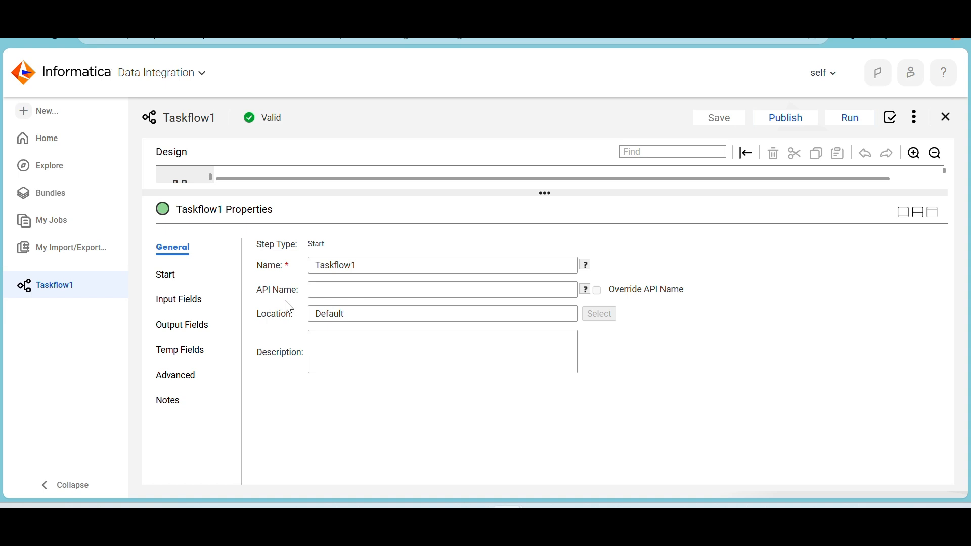
pyautogui.click(170, 274)
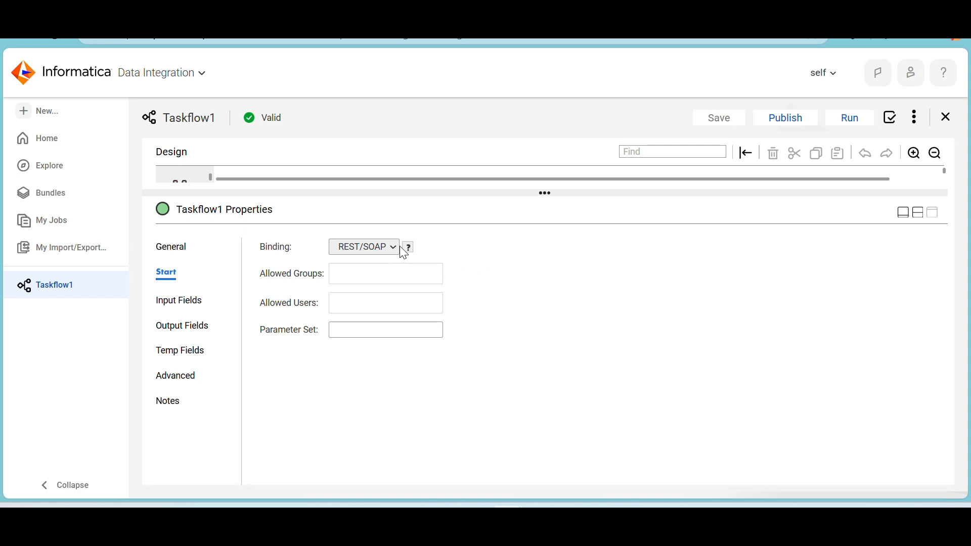
pyautogui.moveTo(410, 254)
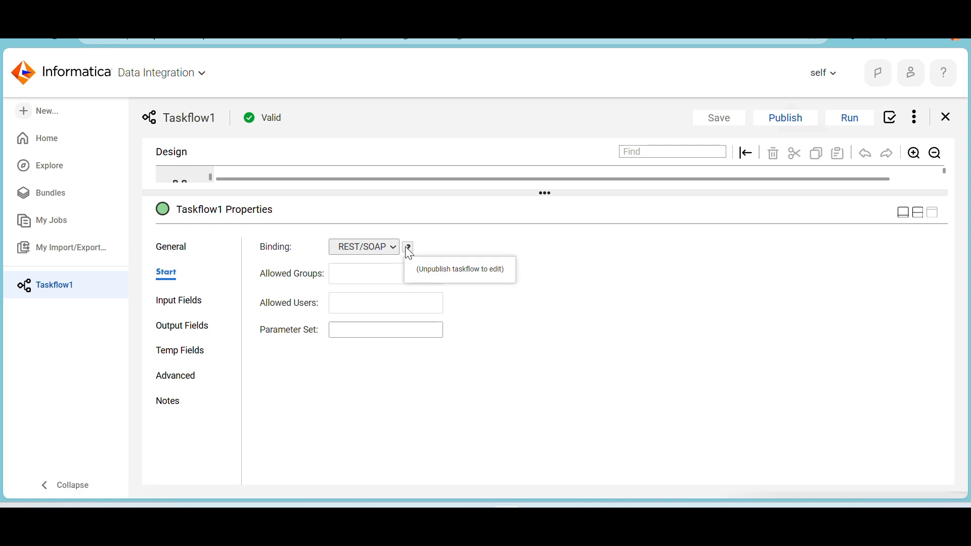
# Review Taskflow1's input, output and temp fields and its advanced settings, and bring the design canvas back into view
pyautogui.click(186, 304)
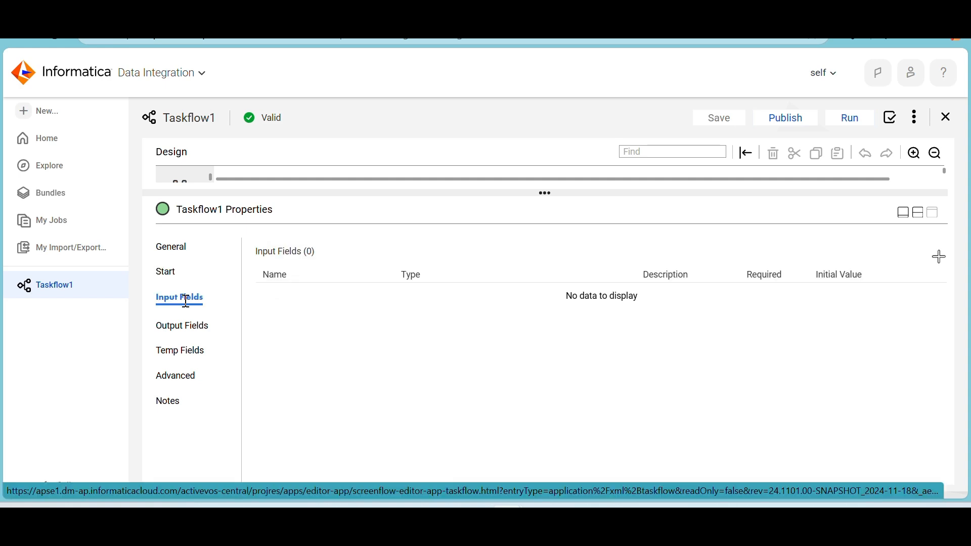
pyautogui.click(184, 323)
pyautogui.click(183, 350)
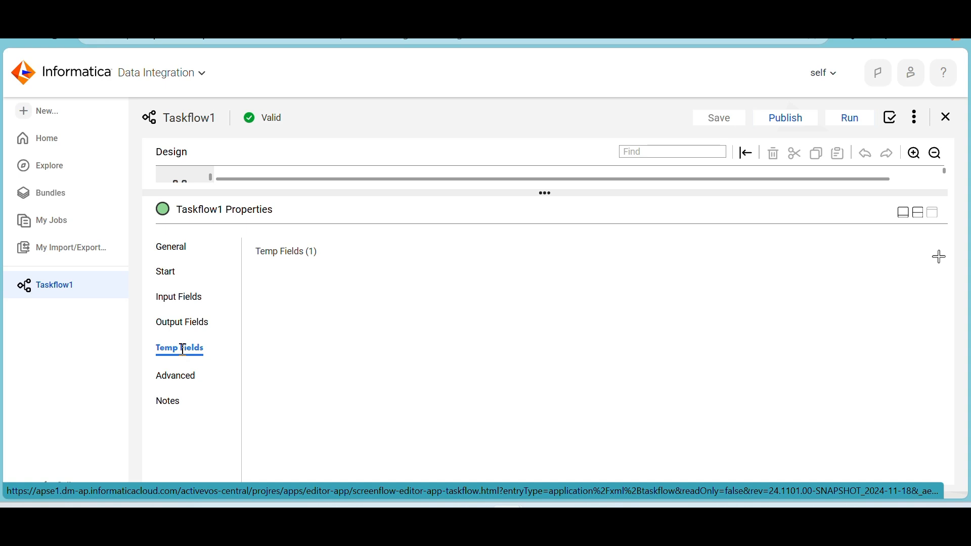
pyautogui.click(175, 383)
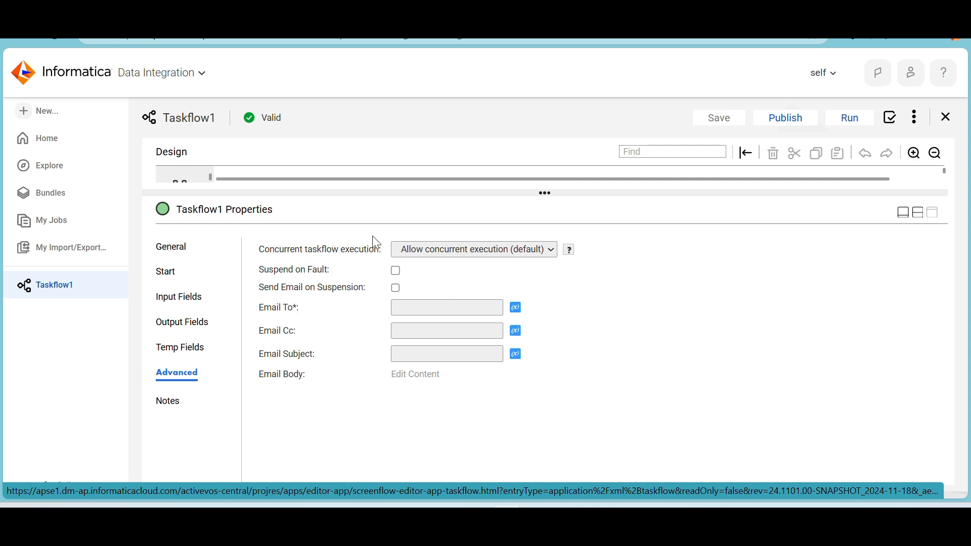
pyautogui.click(917, 211)
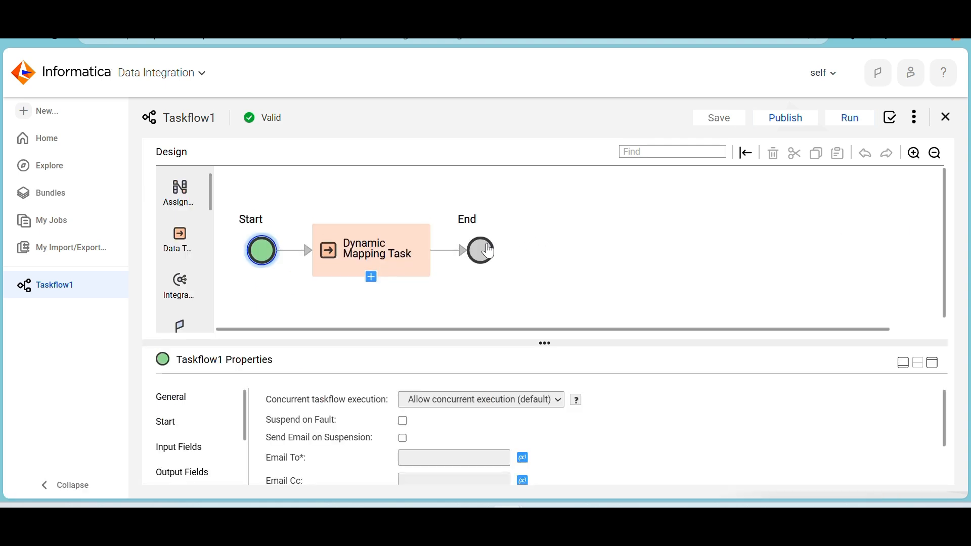
# Add a timer event to the Dynamic Mapping Task step
pyautogui.click(374, 258)
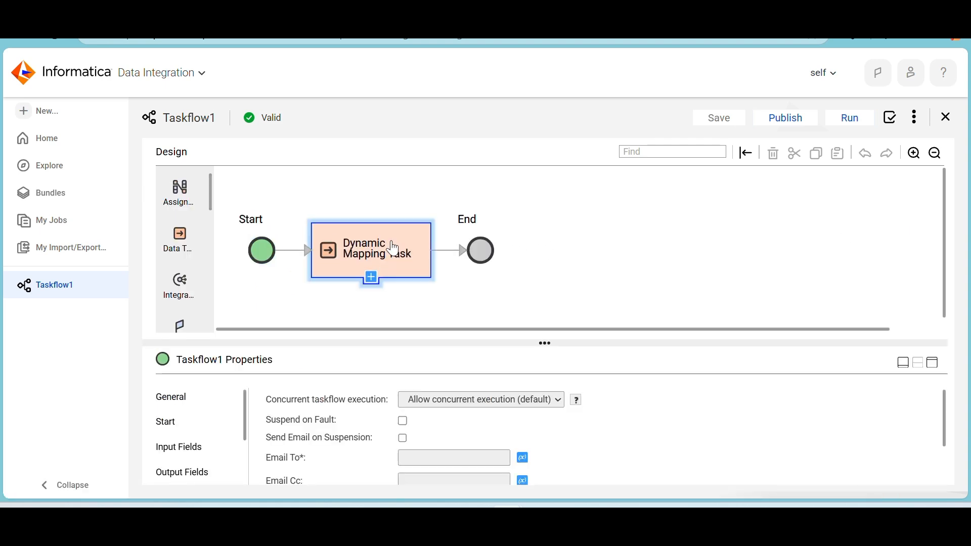
pyautogui.click(935, 368)
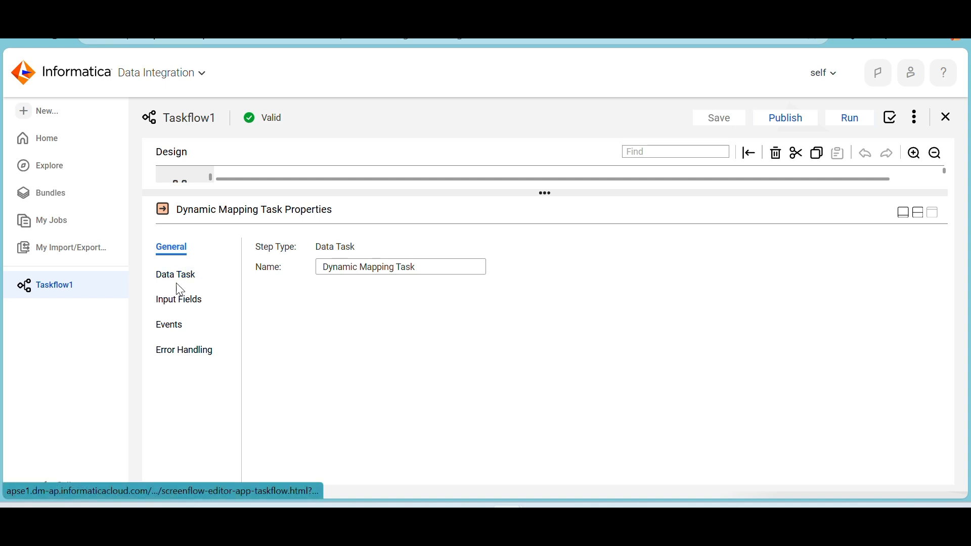
pyautogui.click(174, 326)
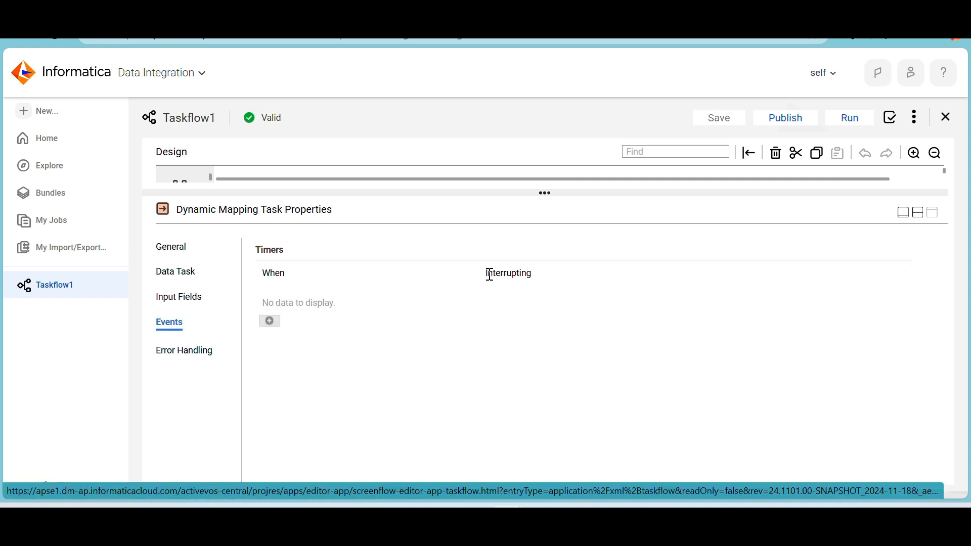
pyautogui.click(271, 322)
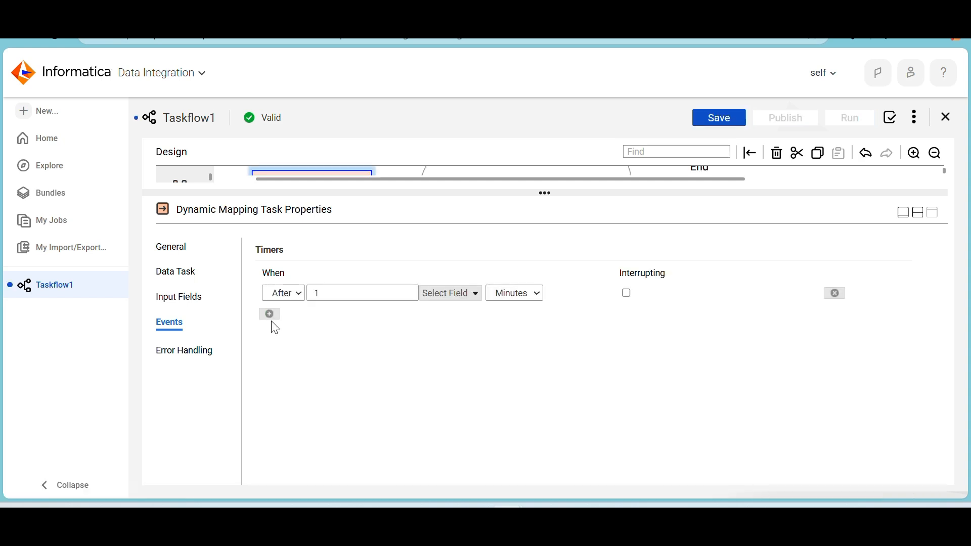
# Examine the new timer's When types and the Dynamic Mapping Task fields available for its delay value, without choosing one
pyautogui.click(299, 296)
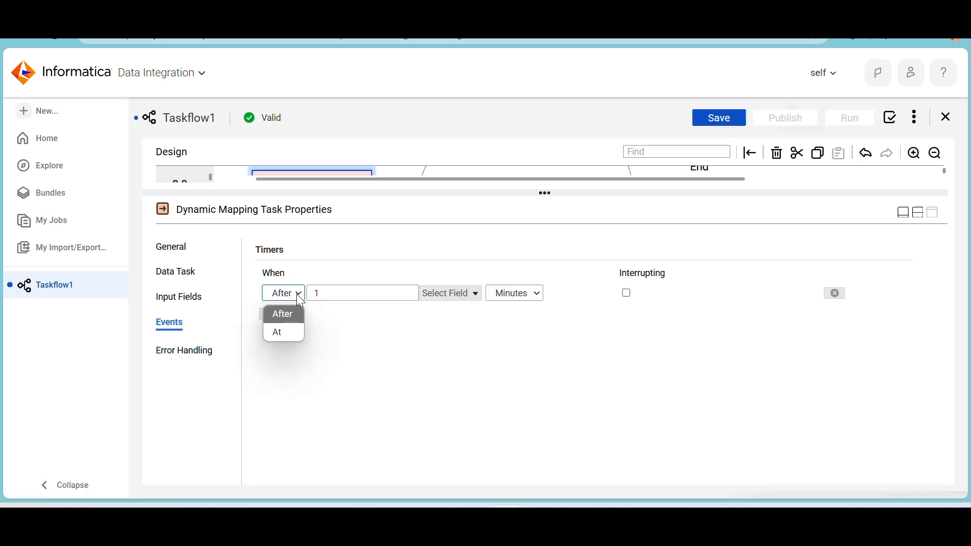
pyautogui.click(387, 292)
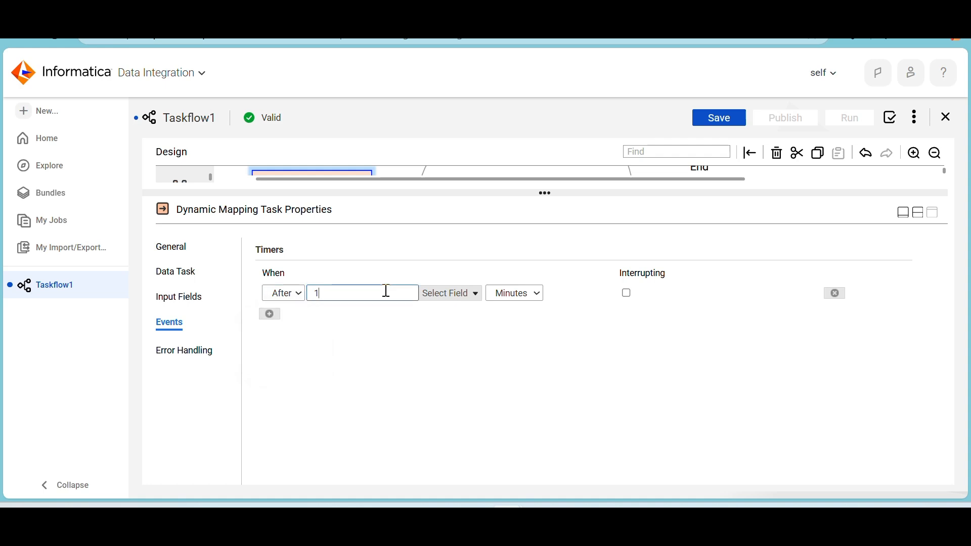
pyautogui.click(450, 295)
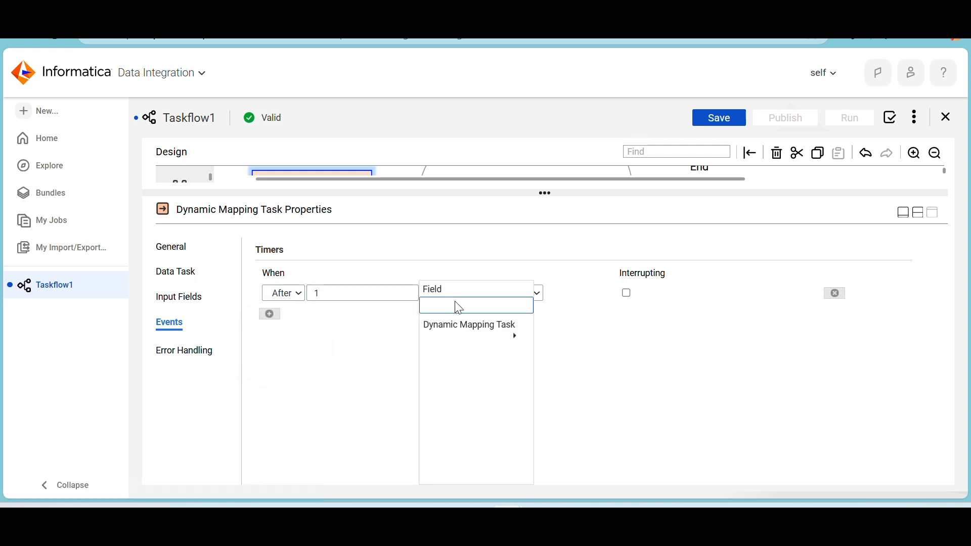
pyautogui.click(464, 333)
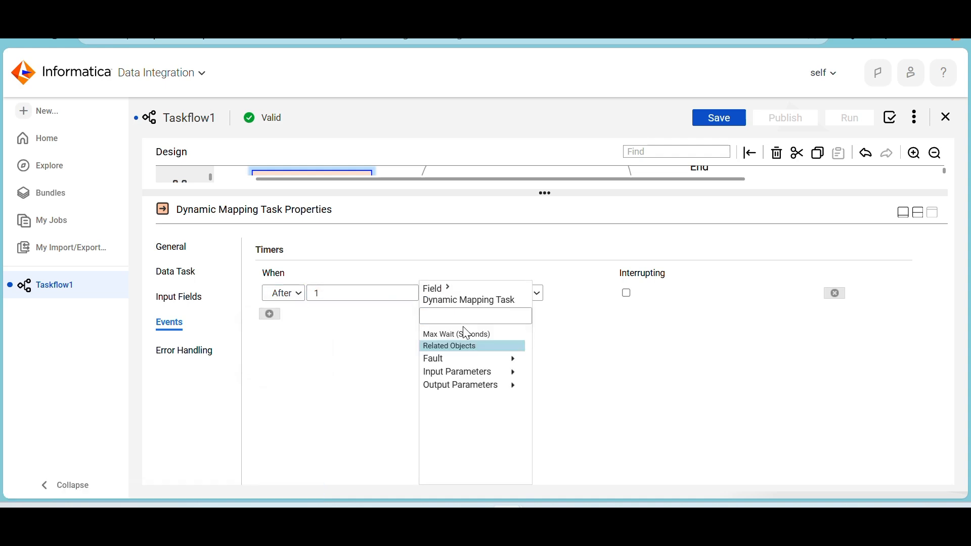
pyautogui.click(509, 368)
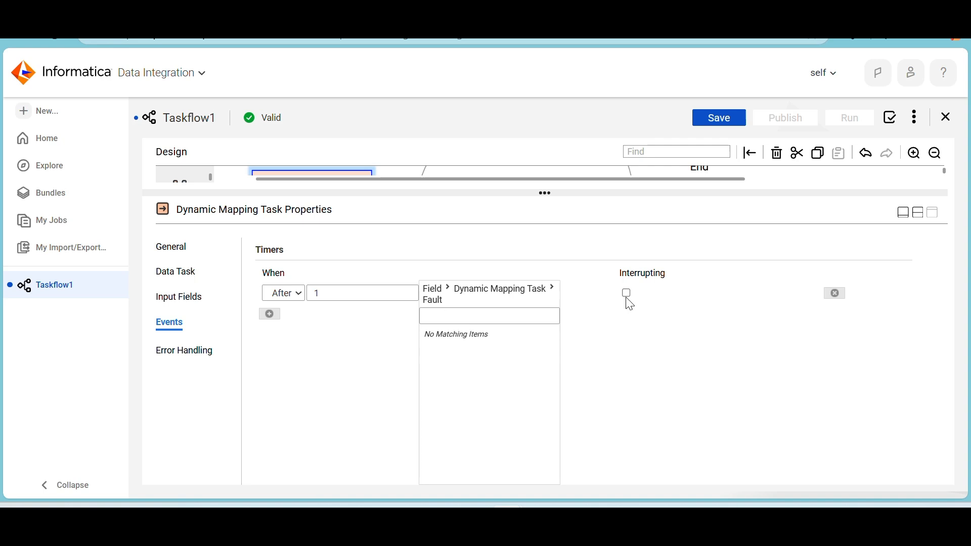
pyautogui.click(438, 299)
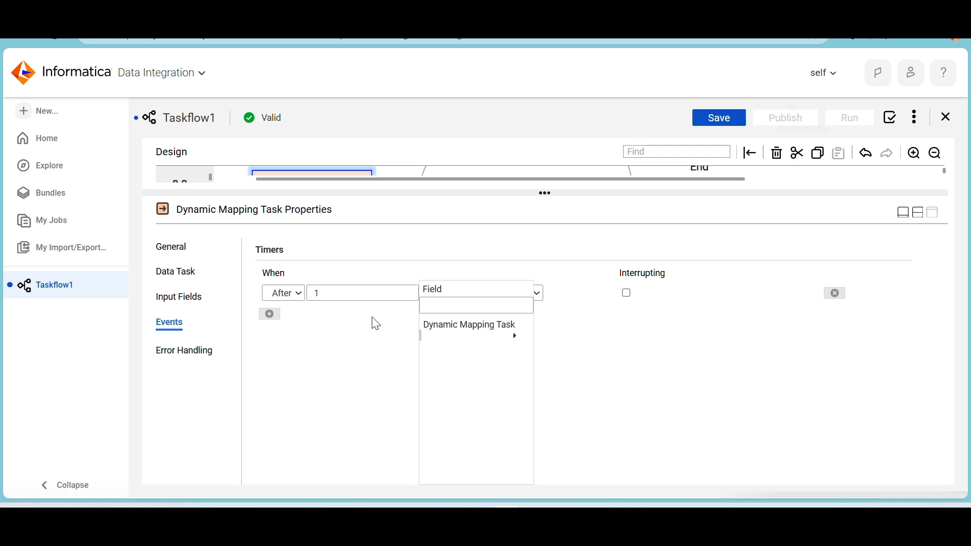
pyautogui.click(344, 312)
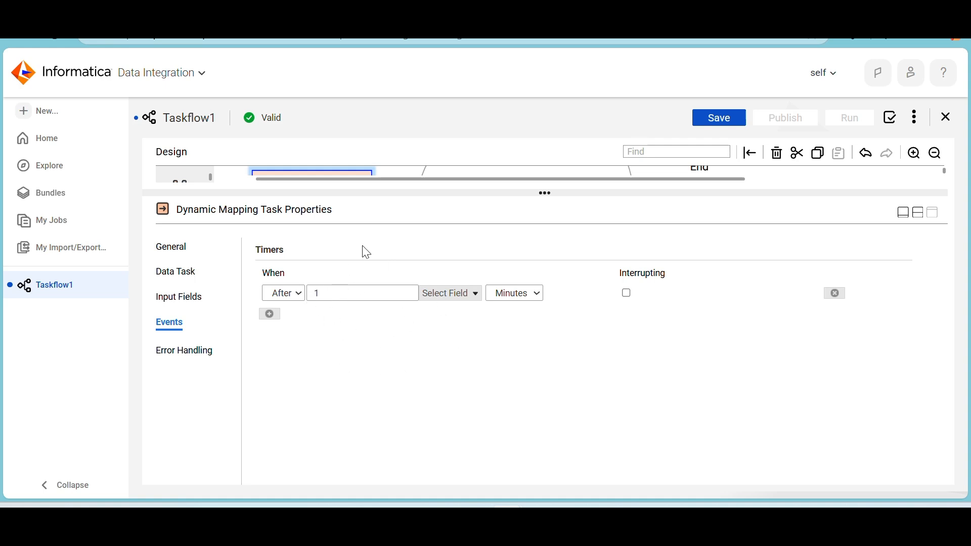
# Inspect the timer branch on the design canvas, and explore the Fault and Input Parameters field groups offered for the timer
pyautogui.click(920, 215)
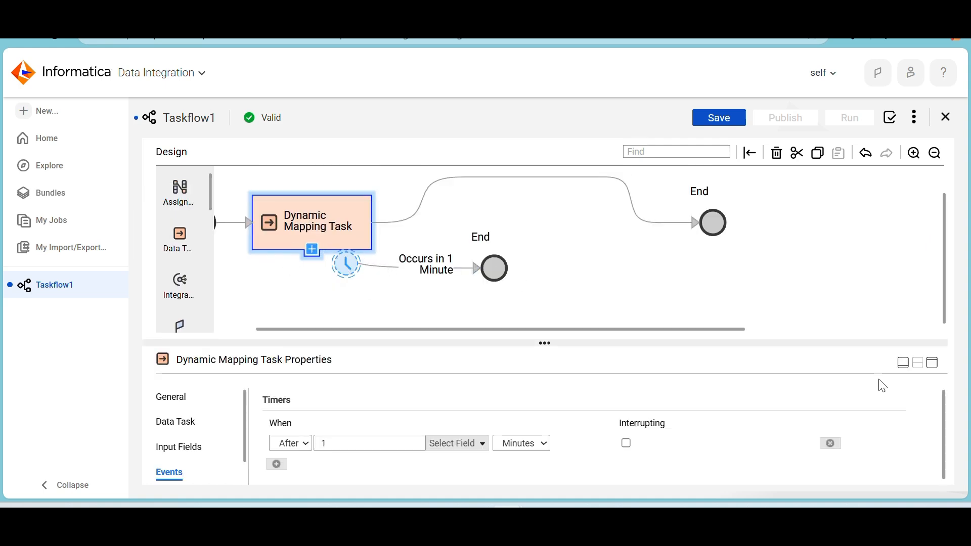
pyautogui.click(934, 365)
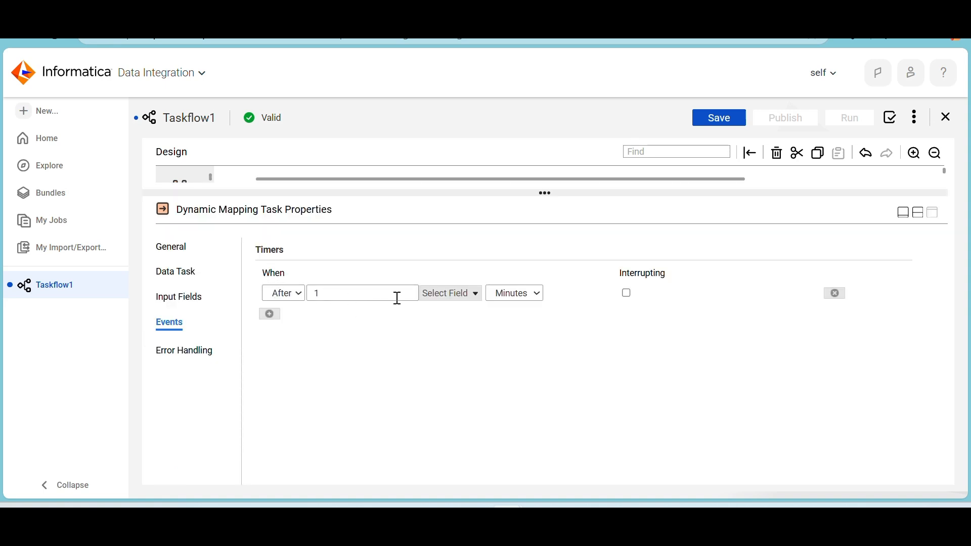
pyautogui.click(445, 306)
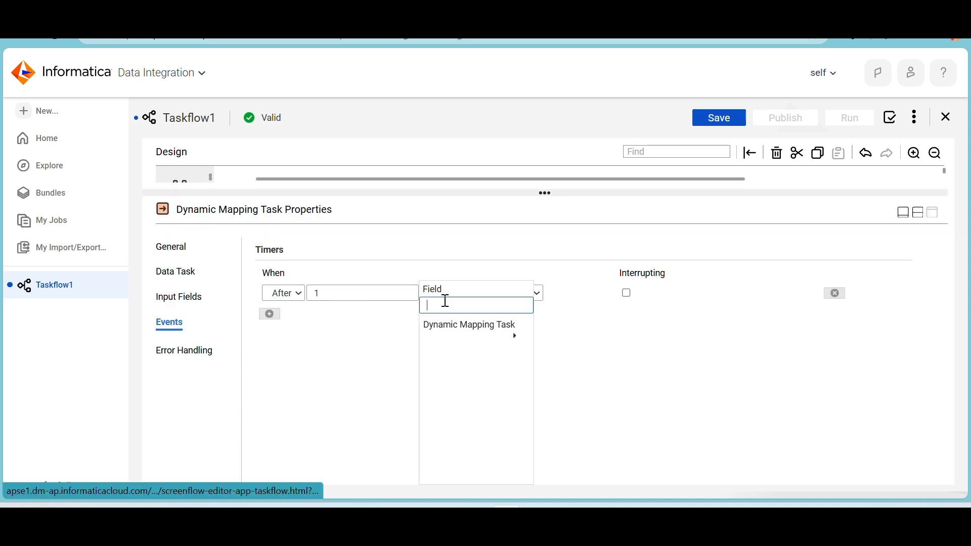
pyautogui.click(515, 338)
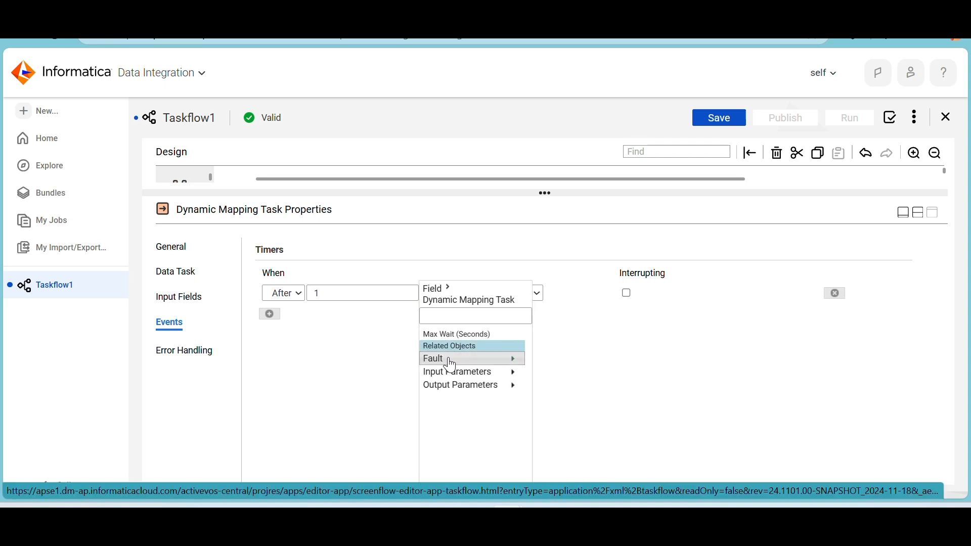
pyautogui.click(516, 361)
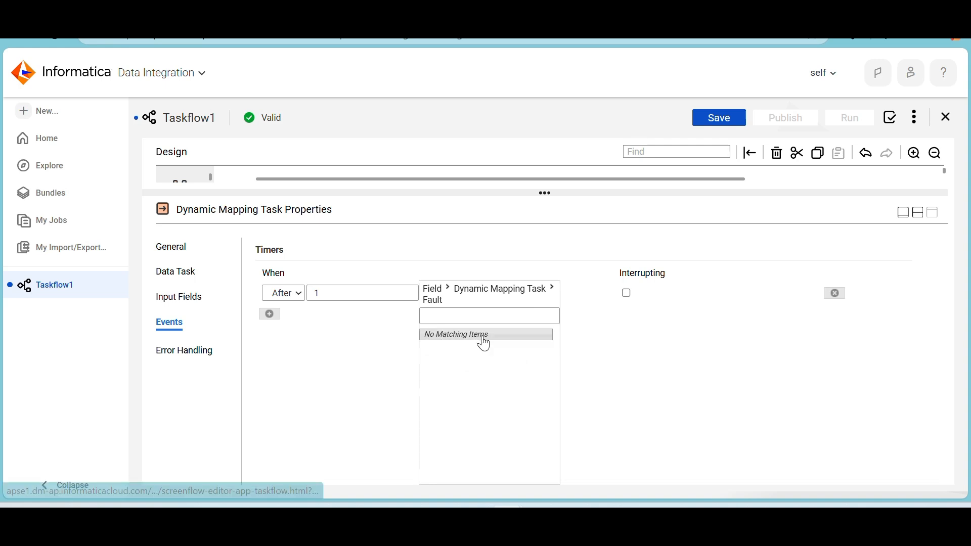
pyautogui.click(508, 293)
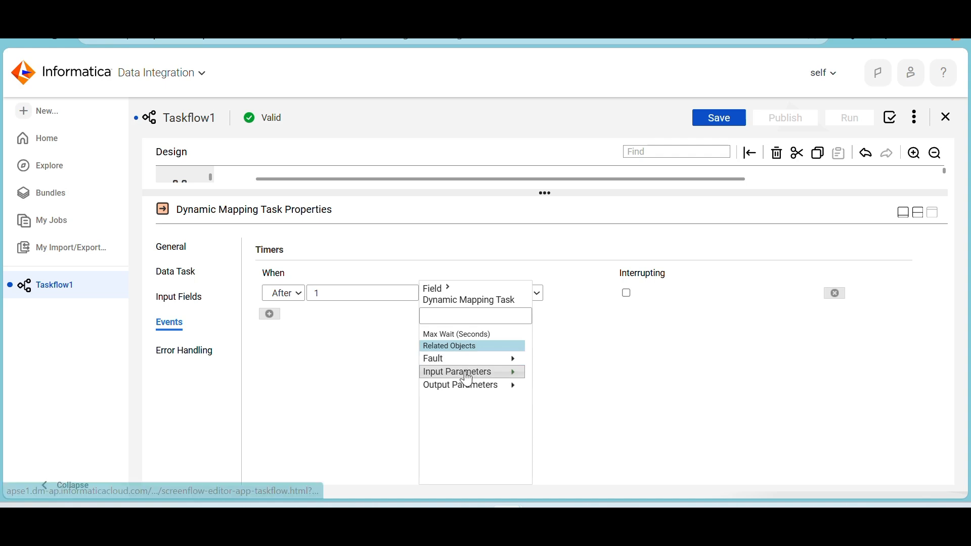
pyautogui.click(468, 376)
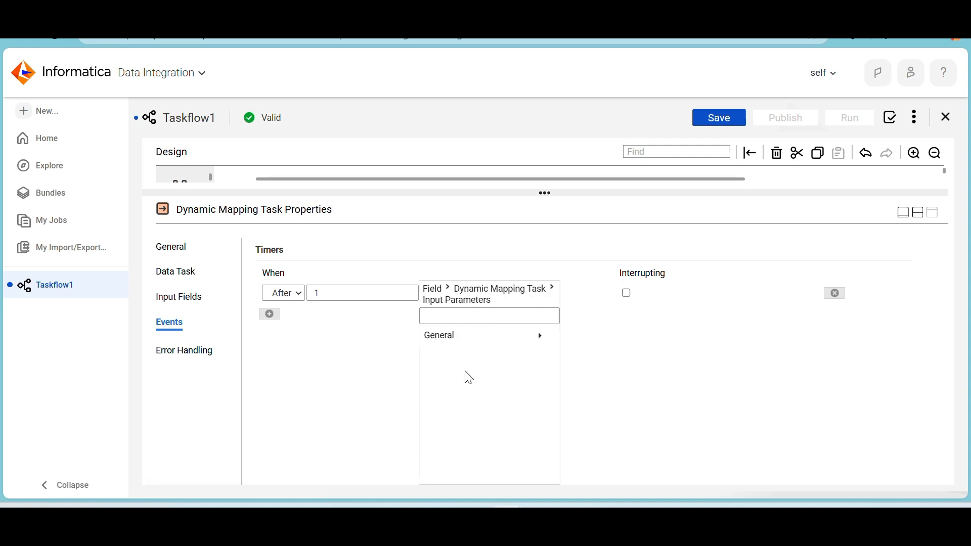
pyautogui.click(492, 337)
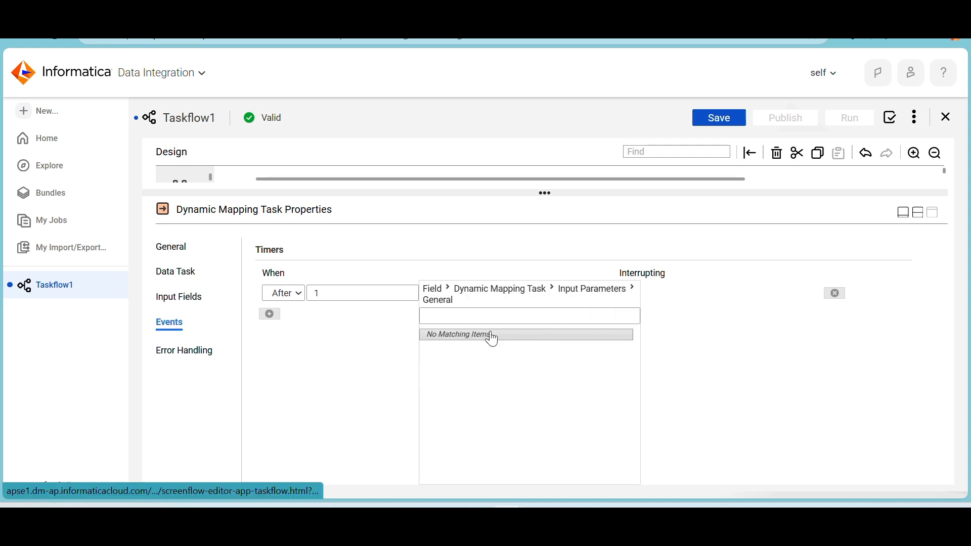
pyautogui.click(482, 296)
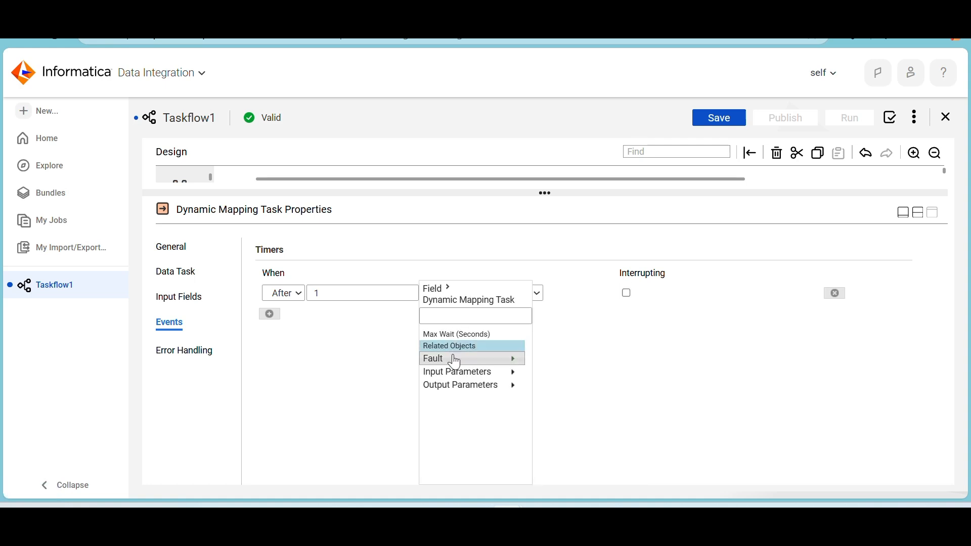
pyautogui.click(454, 361)
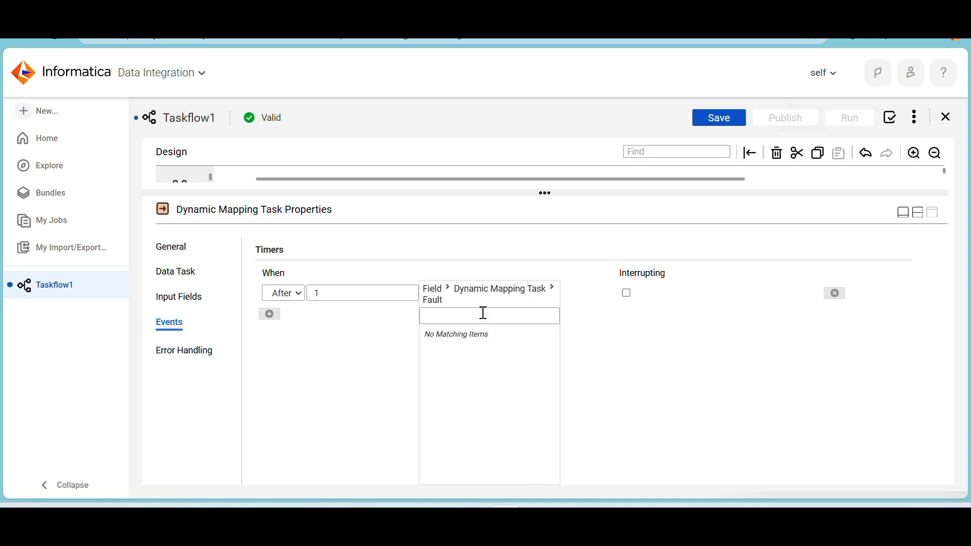
pyautogui.click(432, 294)
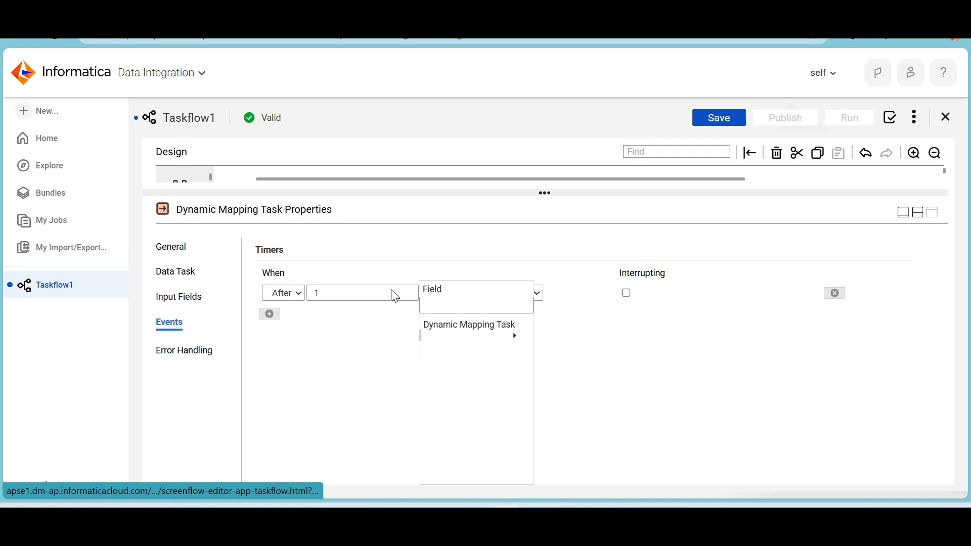
# Change the Dynamic Mapping Task timer's When type to At
pyautogui.click(286, 291)
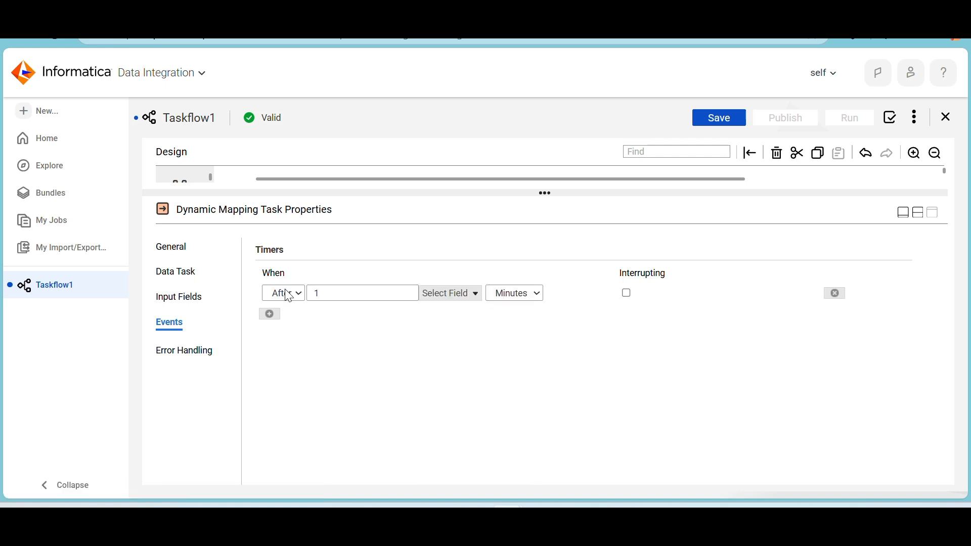
pyautogui.click(288, 294)
pyautogui.click(281, 332)
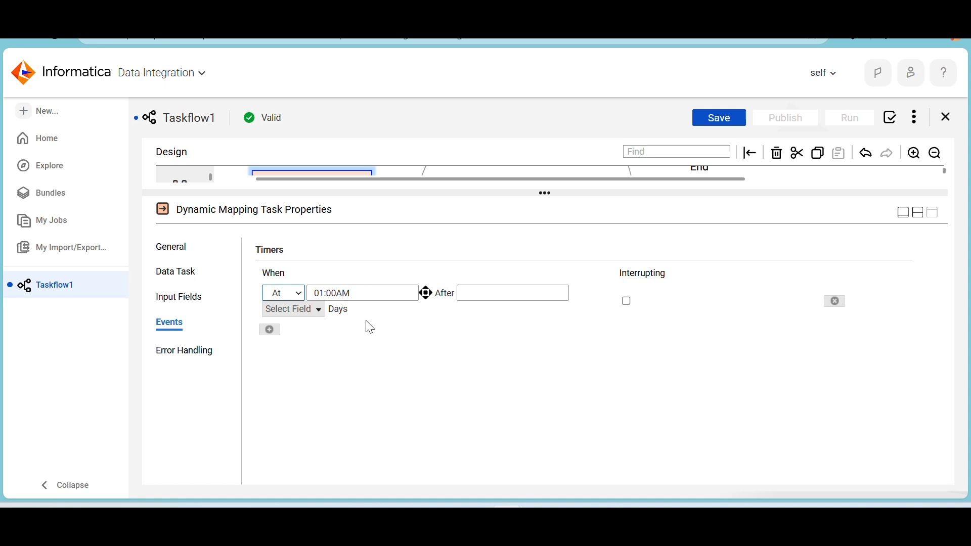
# Inspect the timer branch on the design canvas and the Dynamic Mapping Task fields offered for its Days value, without choosing one
pyautogui.click(917, 212)
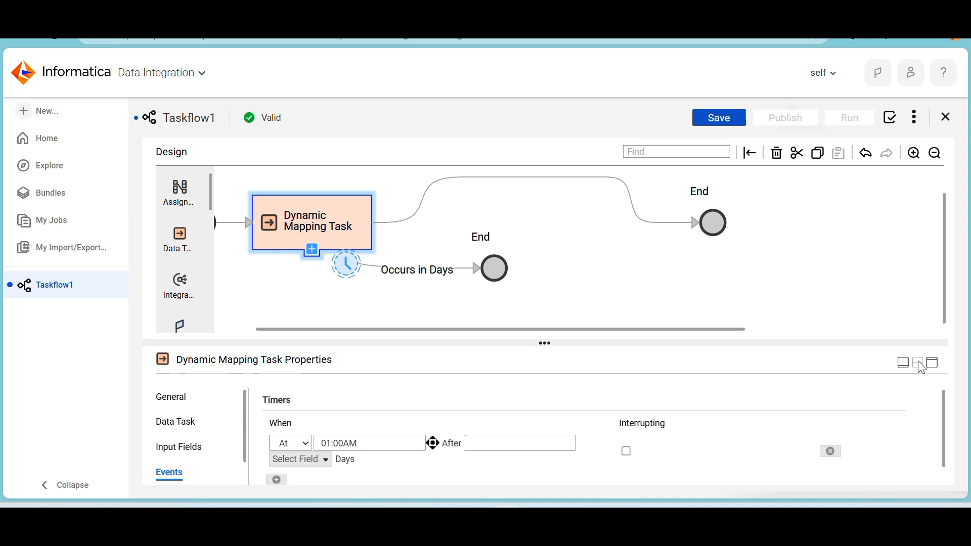
pyautogui.click(935, 373)
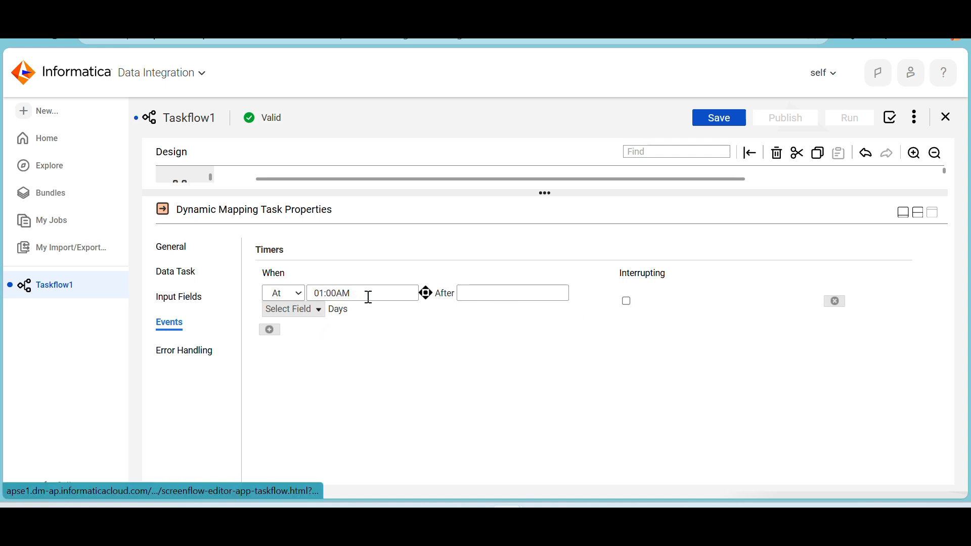
pyautogui.click(322, 310)
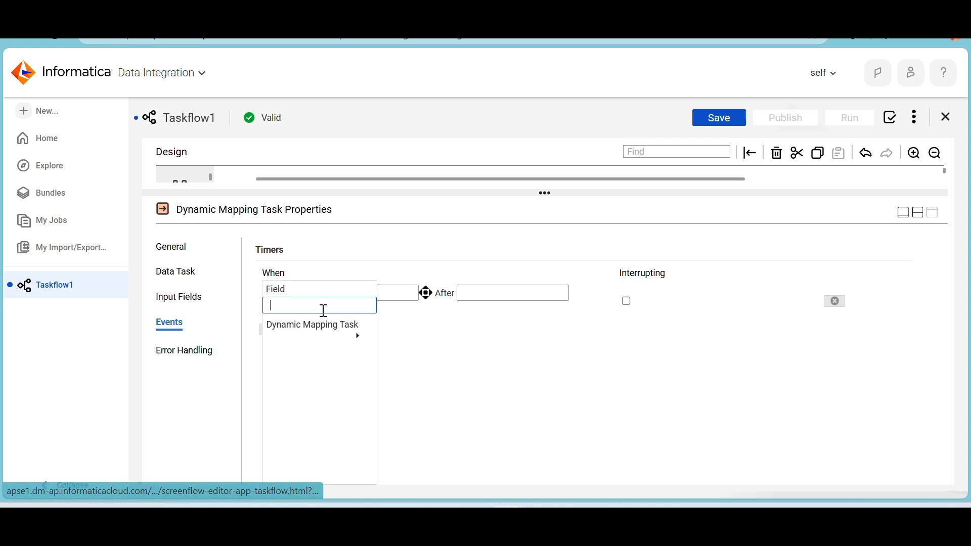
pyautogui.click(354, 341)
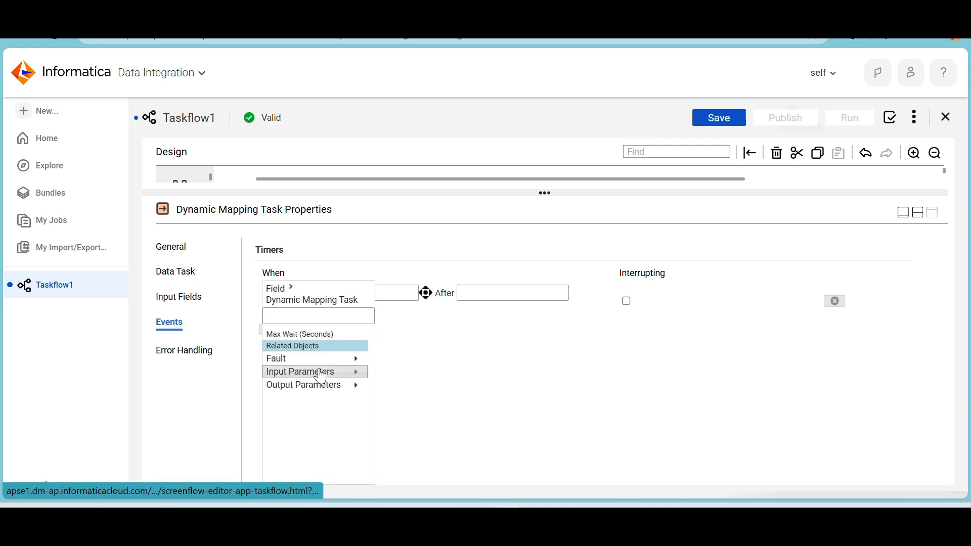
pyautogui.click(410, 351)
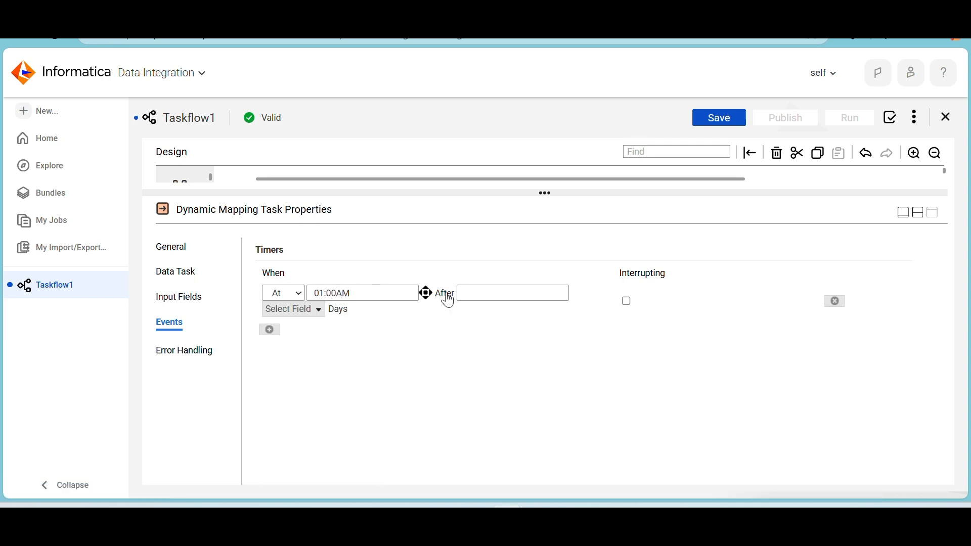
# Set the Dynamic Mapping Task timer's After value to 02:00AM, make it interrupting, and check its branch on the canvas
pyautogui.click(488, 294)
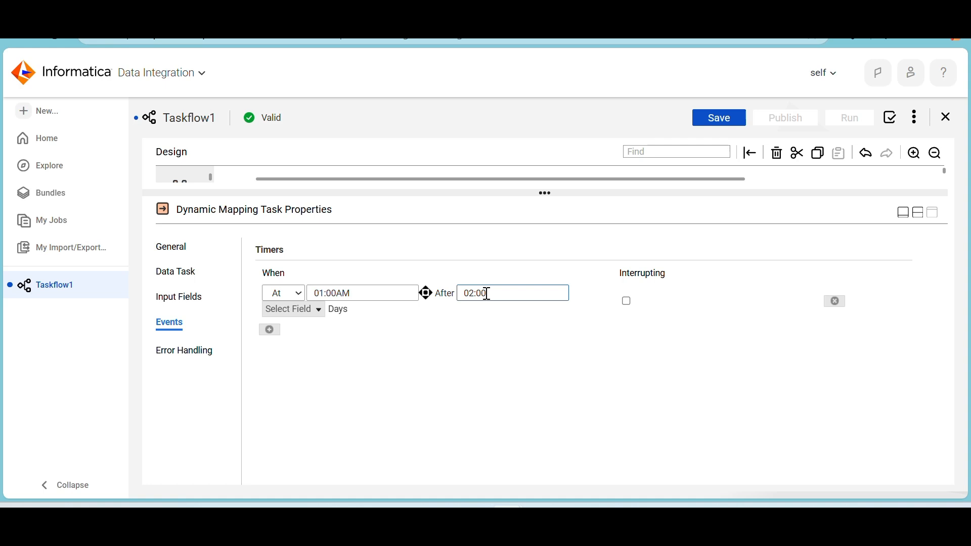
pyautogui.click(556, 342)
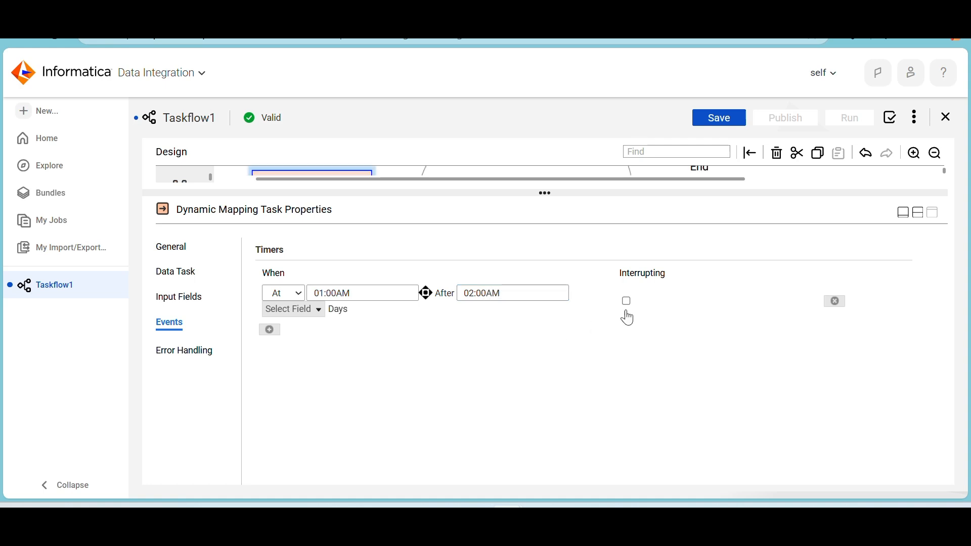
pyautogui.click(628, 302)
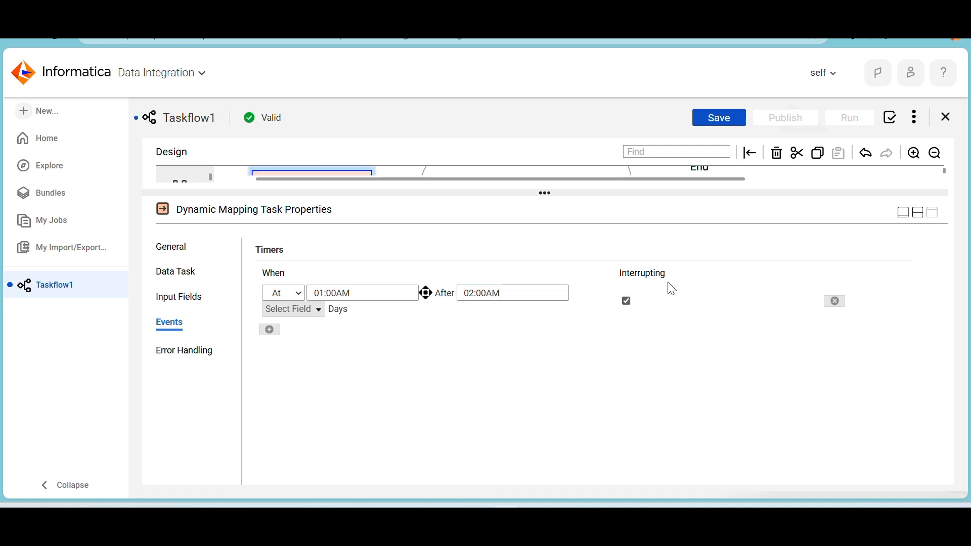
pyautogui.click(918, 213)
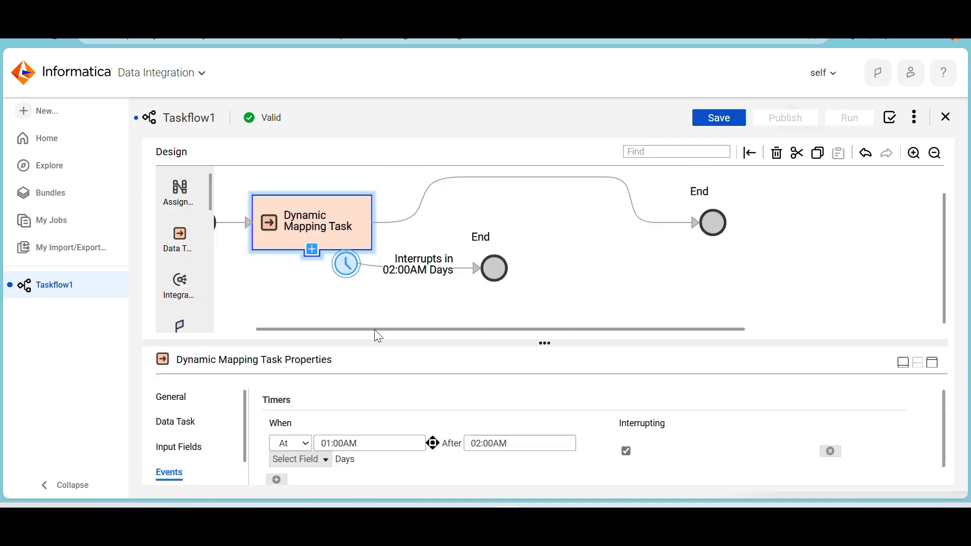
pyautogui.moveTo(376, 331); pyautogui.dragTo(320, 331)
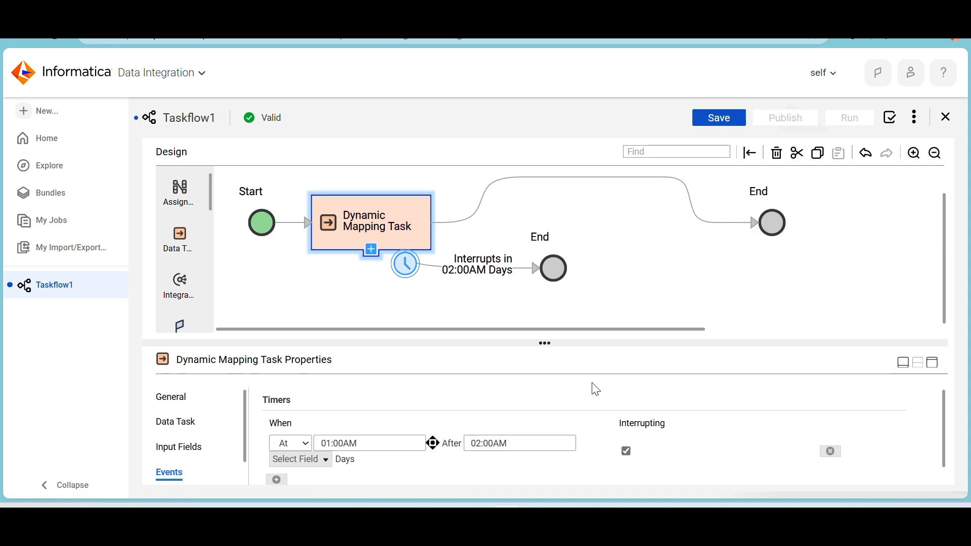
# Delete the timer event from the Dynamic Mapping Task step and save Taskflow1
pyautogui.click(830, 451)
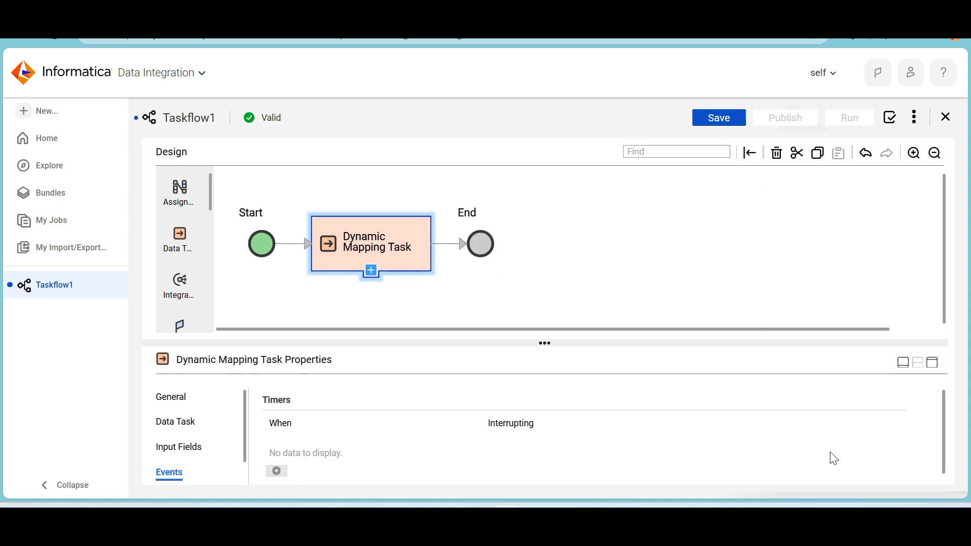
pyautogui.scroll(-2, 210, 423)
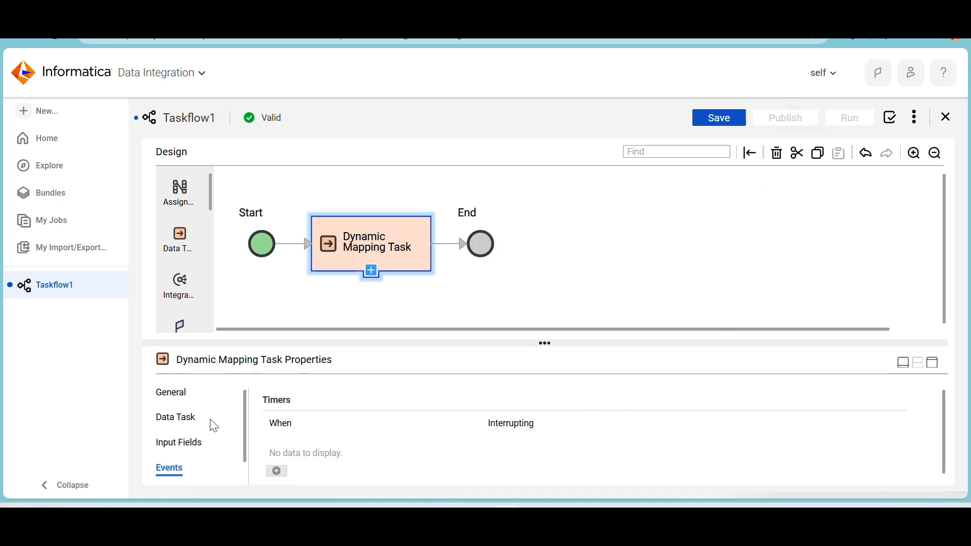
pyautogui.scroll(2, 214, 427)
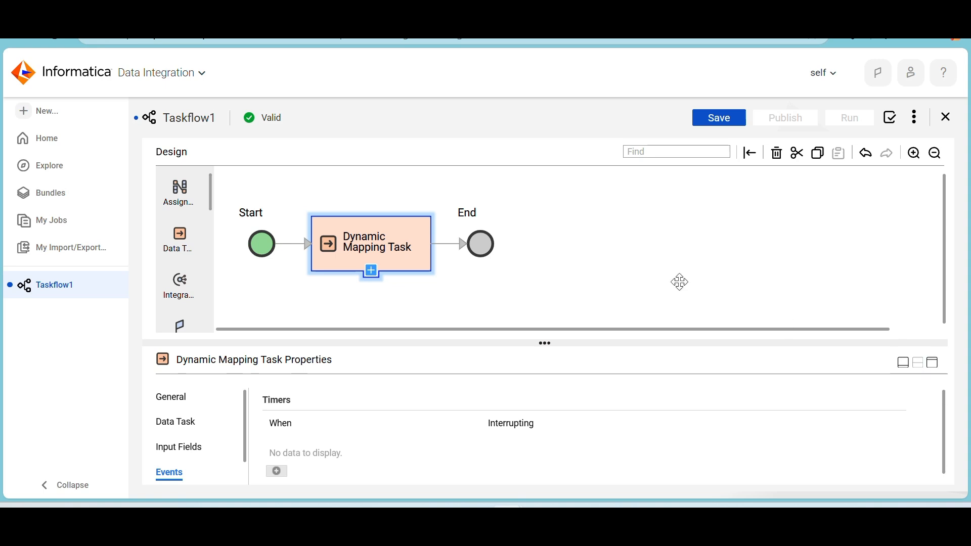
pyautogui.click(717, 124)
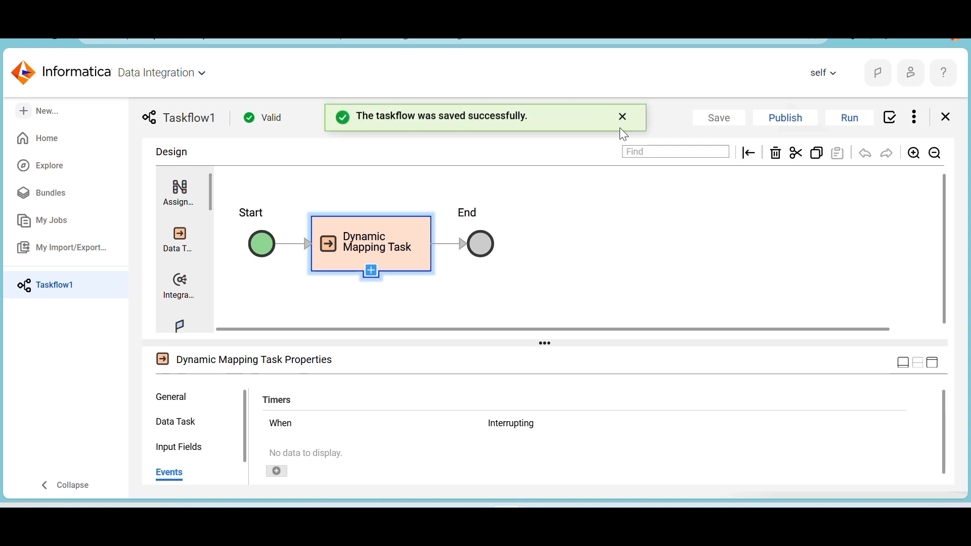
pyautogui.click(626, 122)
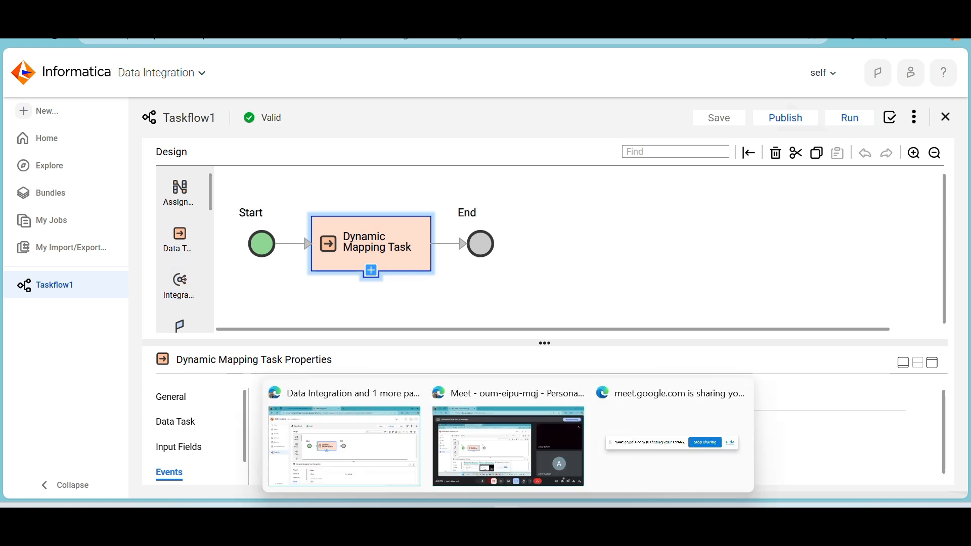
# Create a new taskflow from the Parallel Tasks template
pyautogui.click(47, 111)
pyautogui.click(243, 271)
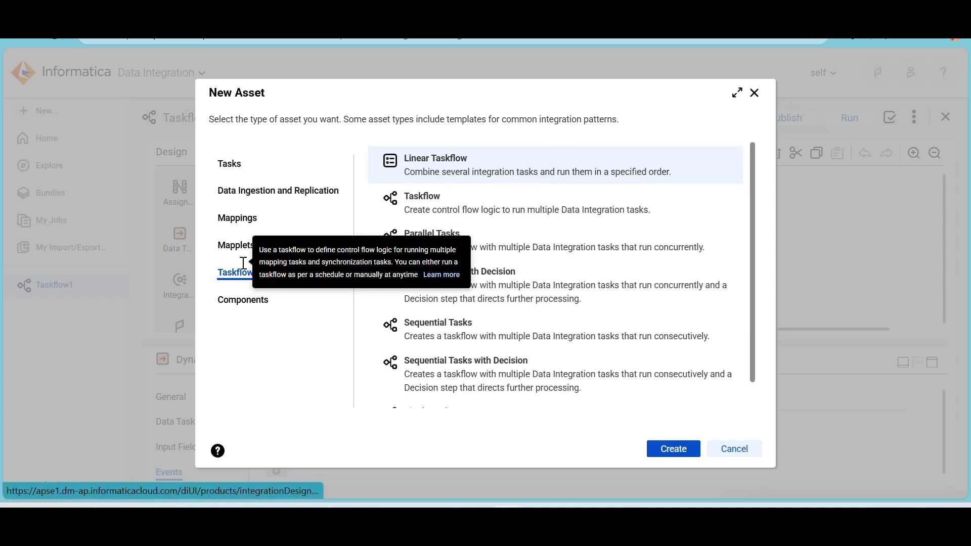
pyautogui.click(460, 246)
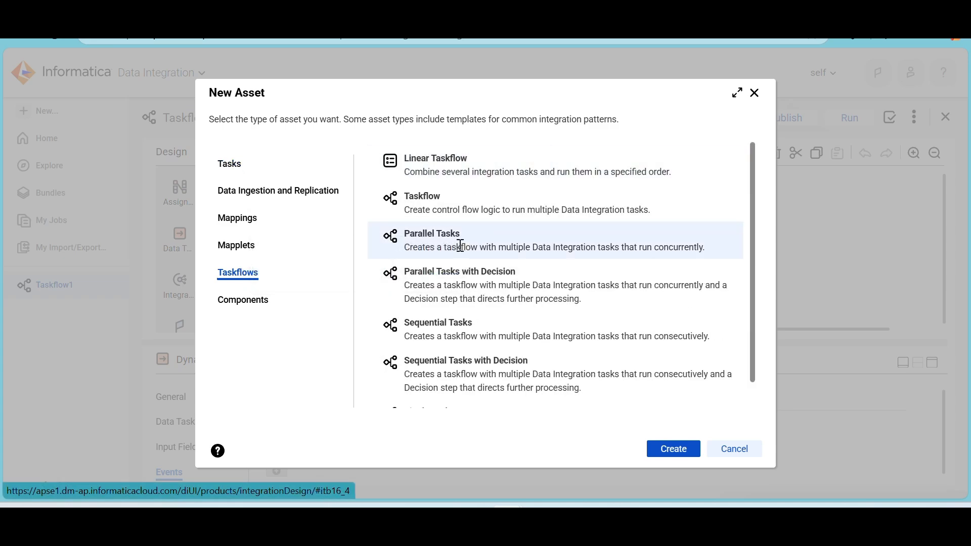
pyautogui.click(687, 450)
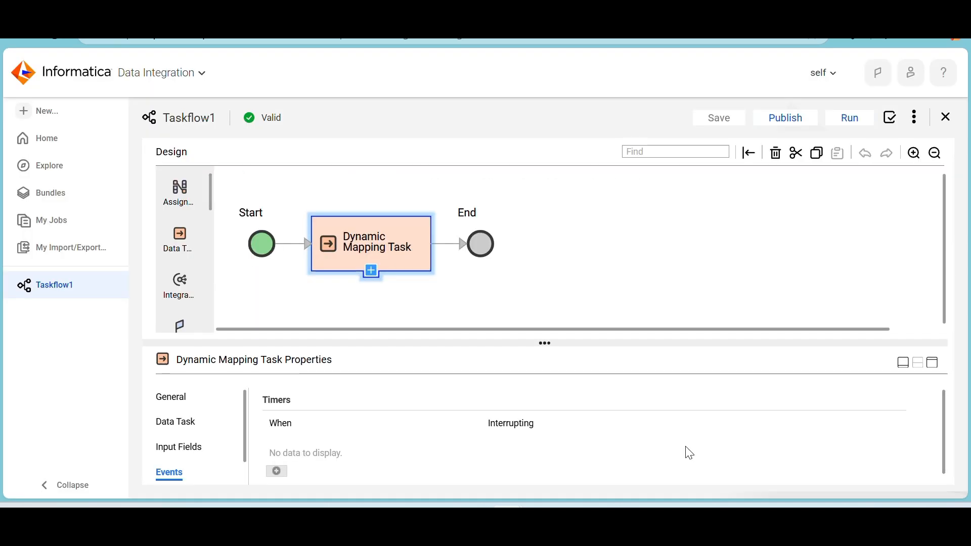
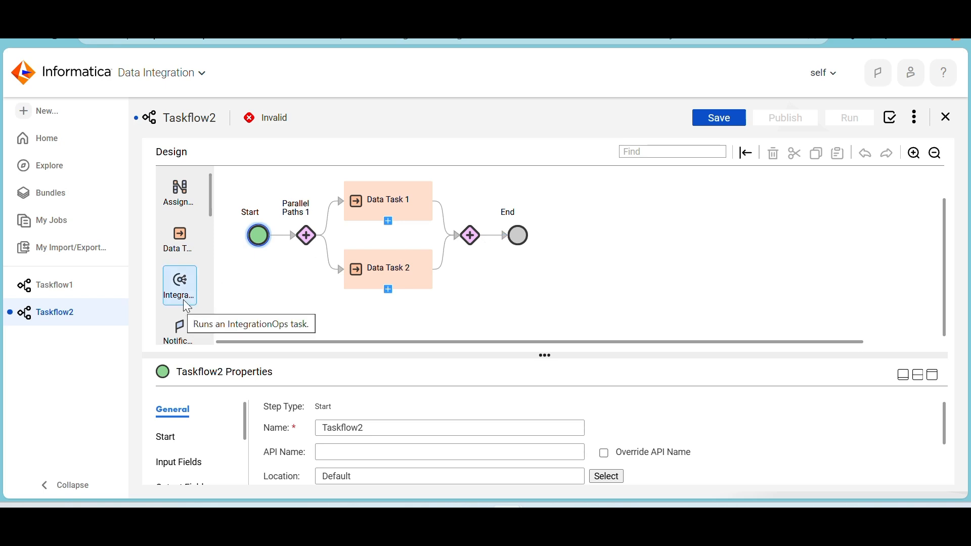
# Review the Taskflows templates offered for a new asset, without creating another one
pyautogui.click(53, 107)
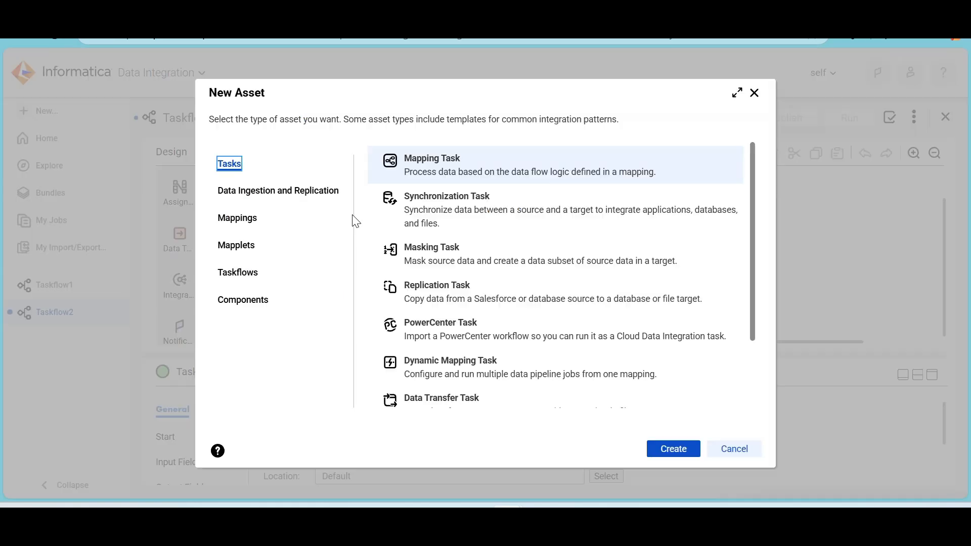
pyautogui.click(241, 269)
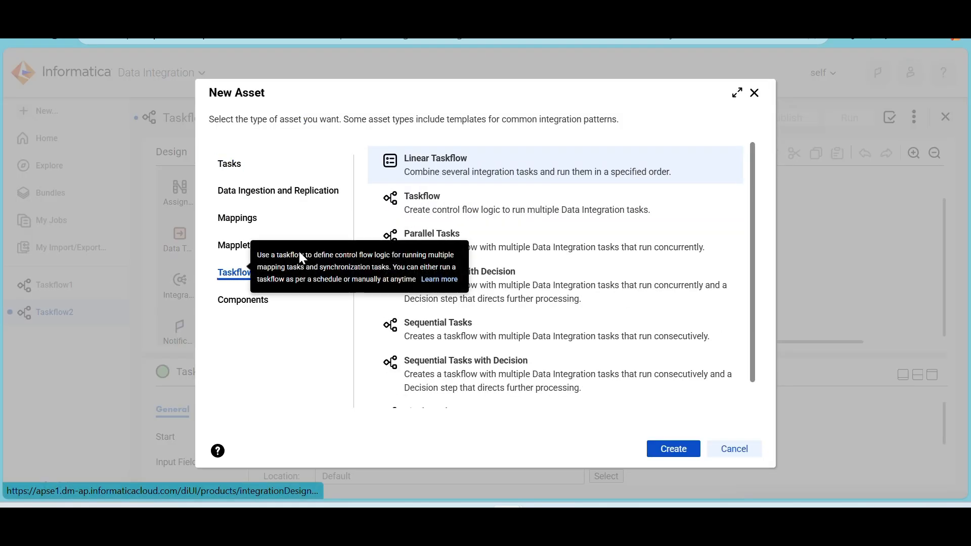
pyautogui.click(729, 454)
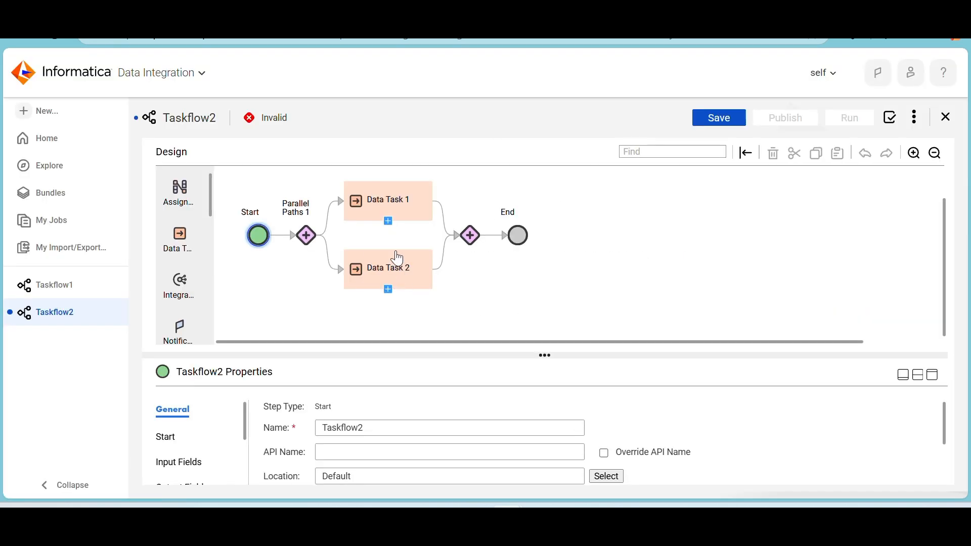
# Inspect the Data Task 1 and Data Task 2 steps on the canvas and compare them with the taskflow sketch in Paint
pyautogui.click(398, 210)
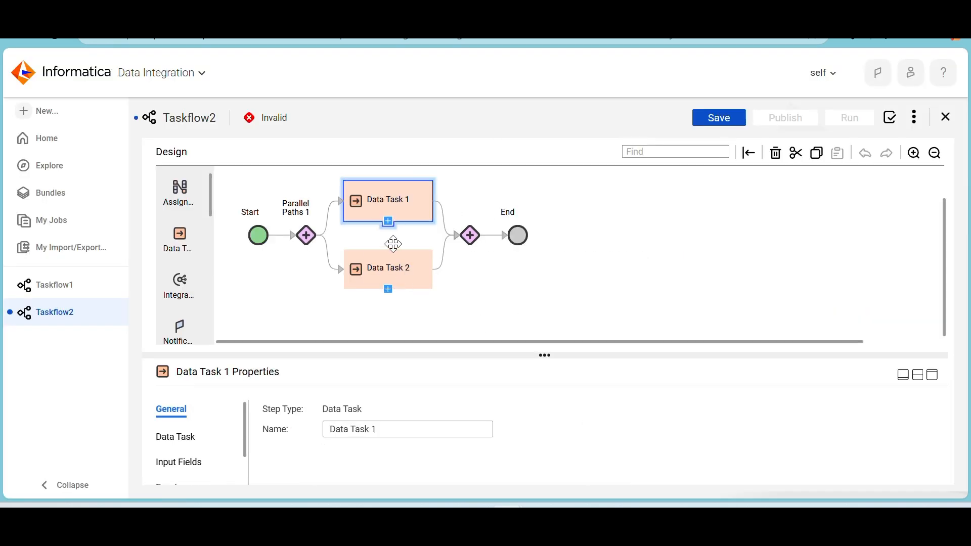
pyautogui.click(391, 271)
pyautogui.click(386, 202)
pyautogui.click(635, 508)
pyautogui.scroll(8, 302, 226)
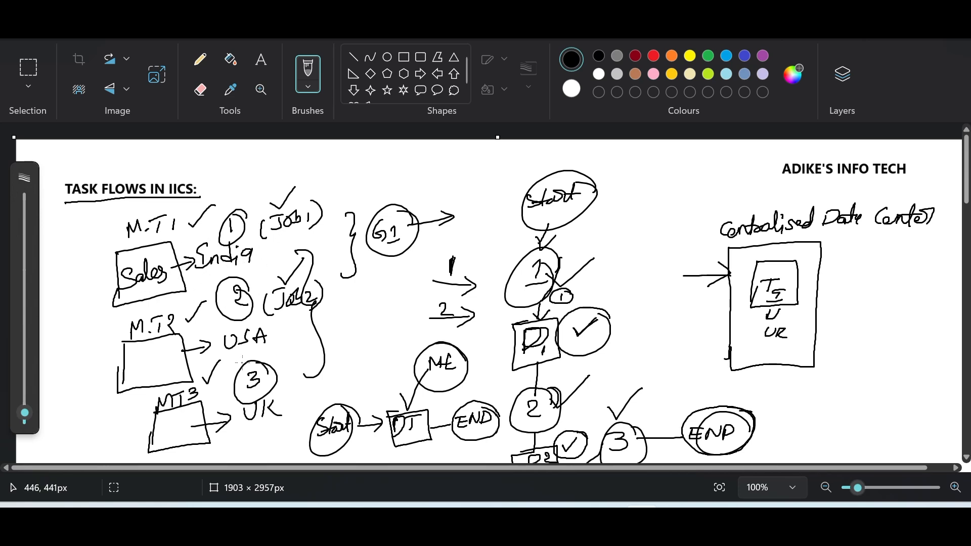
pyautogui.hotkey('alt', 'Tab')
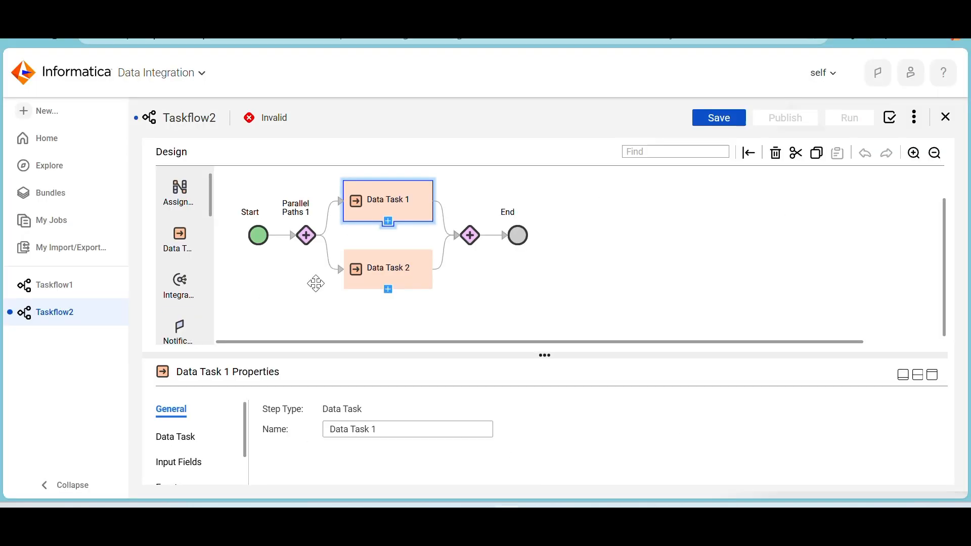
# Browse the data tasks available for Data Task 1 and Data Task 2, without assigning any
pyautogui.click(390, 221)
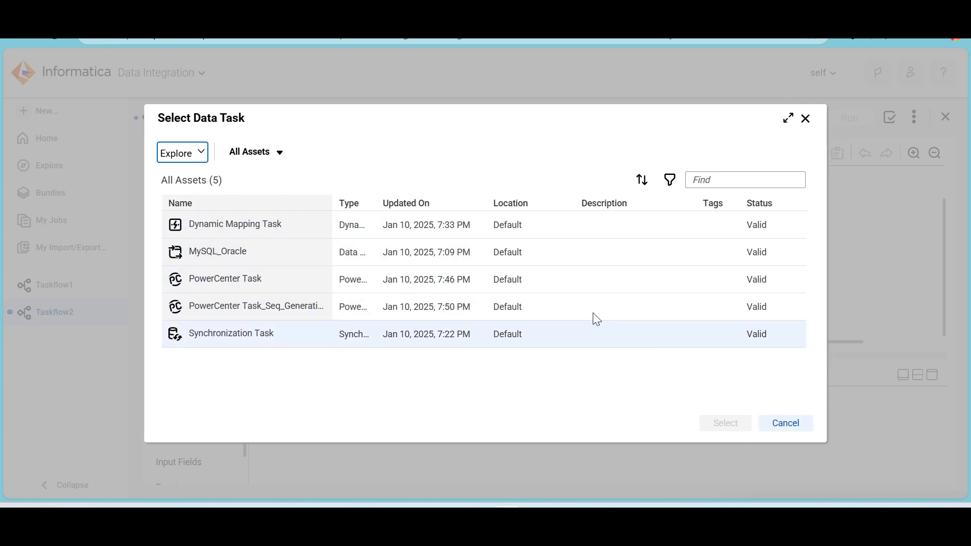
pyautogui.click(790, 429)
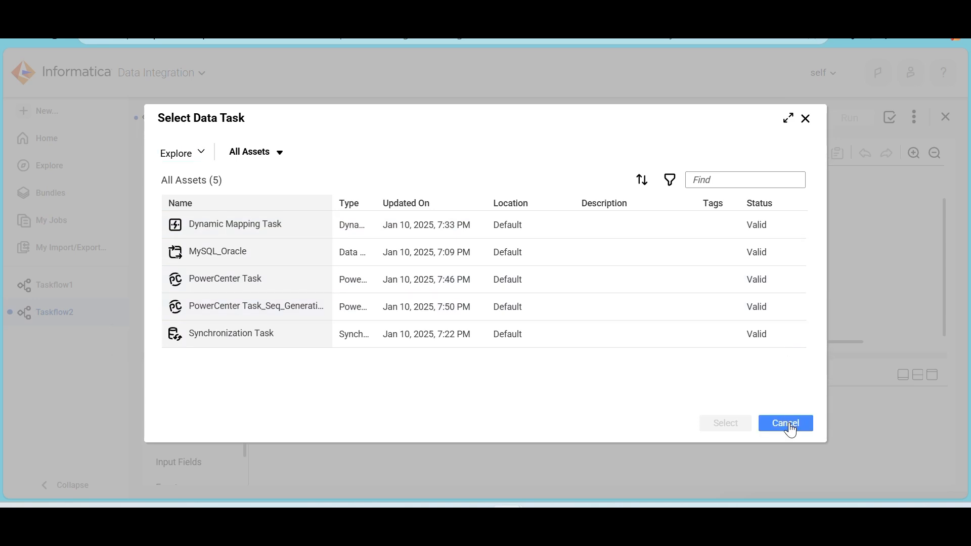
pyautogui.click(791, 429)
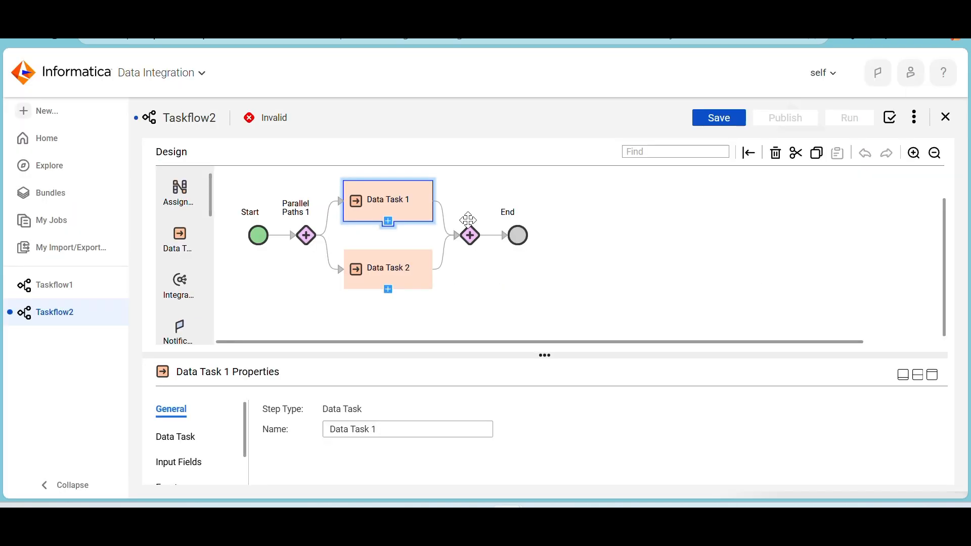
pyautogui.click(392, 280)
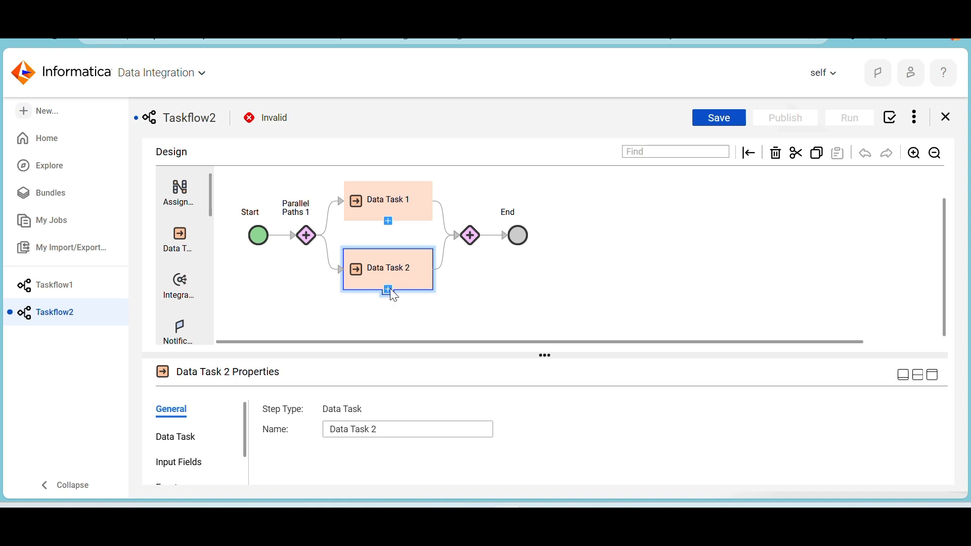
pyautogui.click(392, 293)
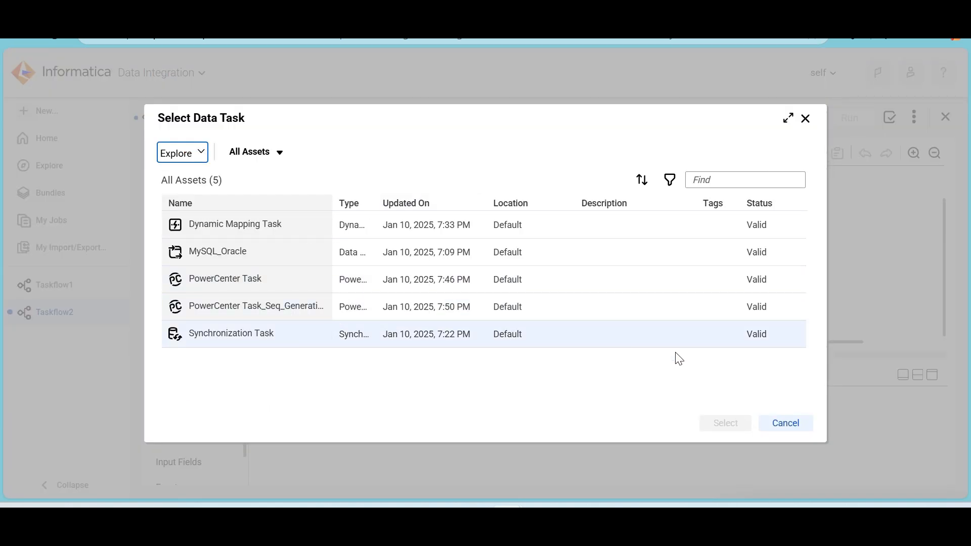
pyautogui.click(792, 423)
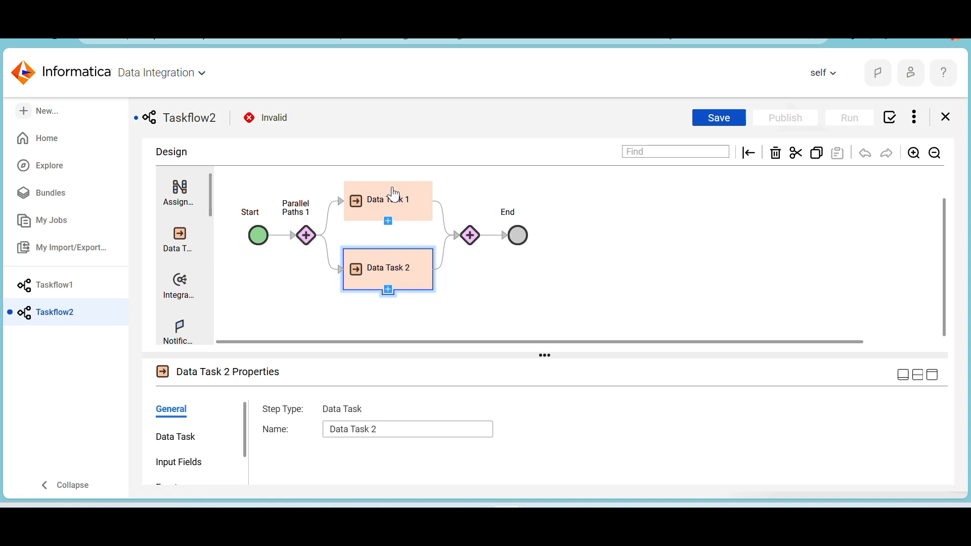
# Reorder the paths of the Parallel Paths 1 step so that Path 0 starts with Data Task 2
pyautogui.click(307, 237)
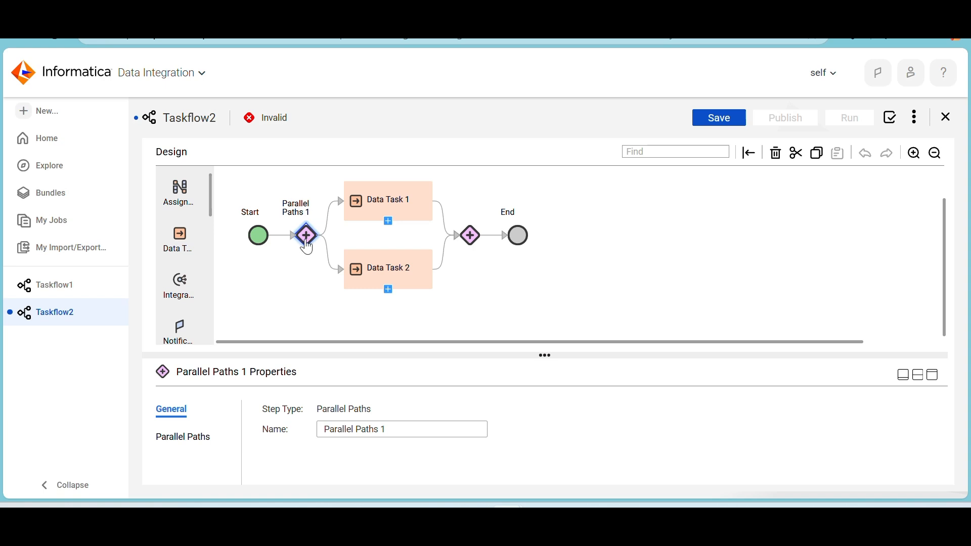
pyautogui.click(196, 436)
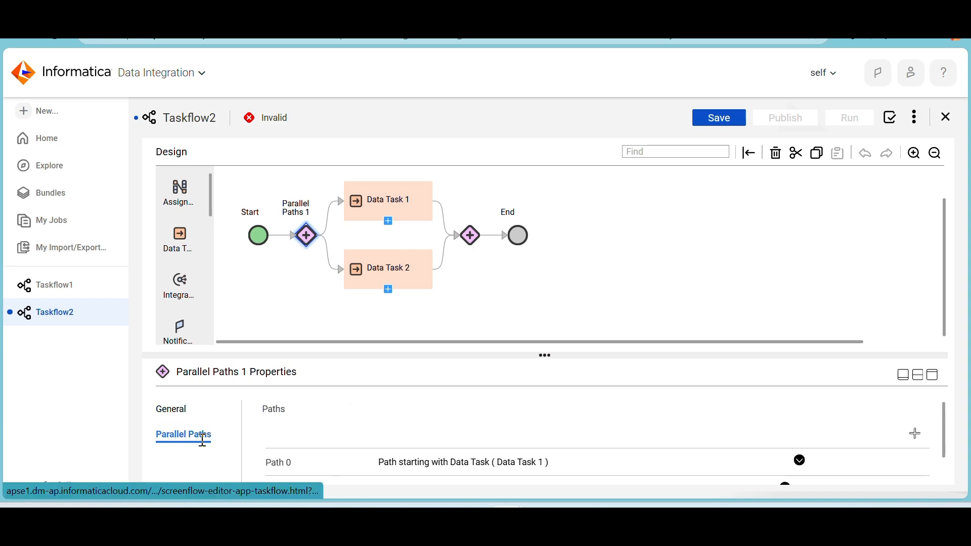
pyautogui.click(933, 375)
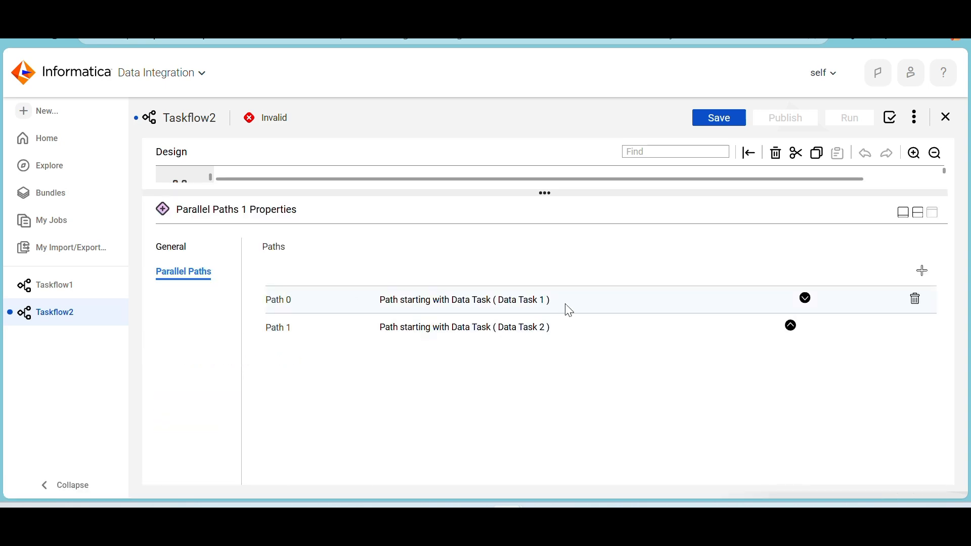
pyautogui.click(806, 298)
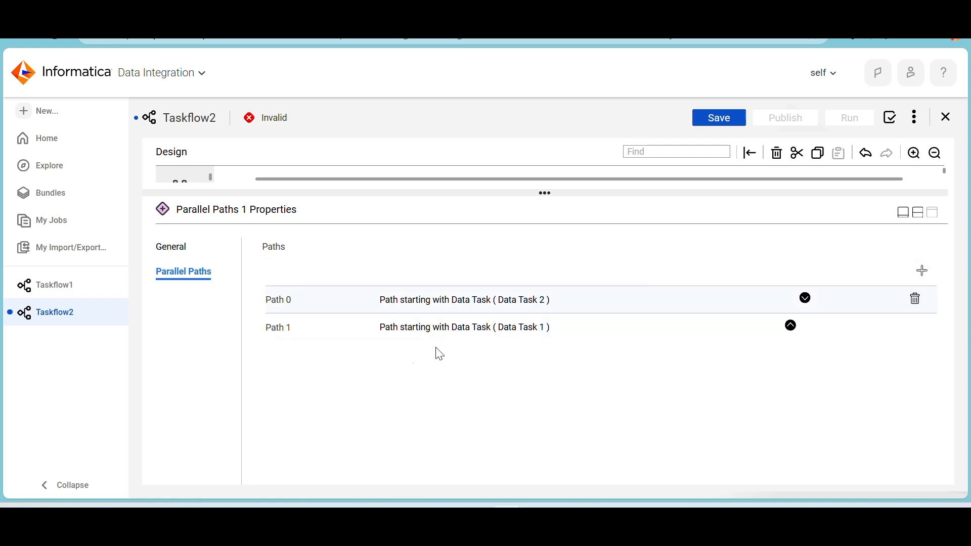
# Check the Data Task 2 and Data Task 1 steps on the canvas and inspect Data Task 1's data task settings
pyautogui.click(918, 212)
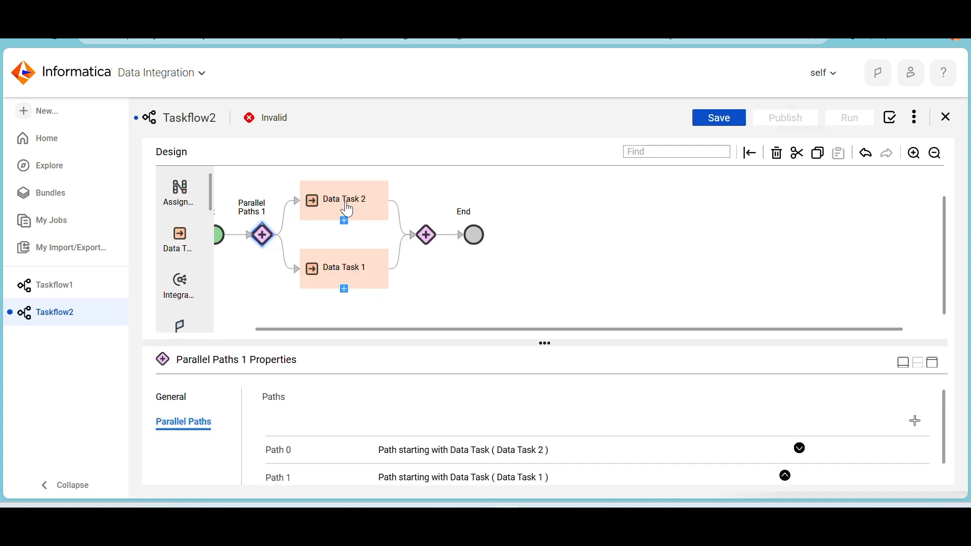
pyautogui.click(348, 211)
pyautogui.click(355, 271)
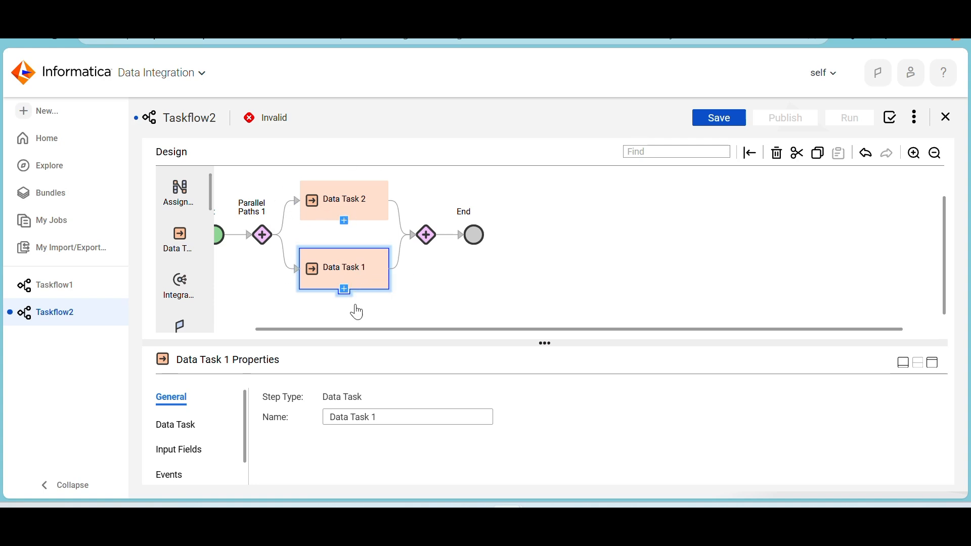
pyautogui.click(933, 365)
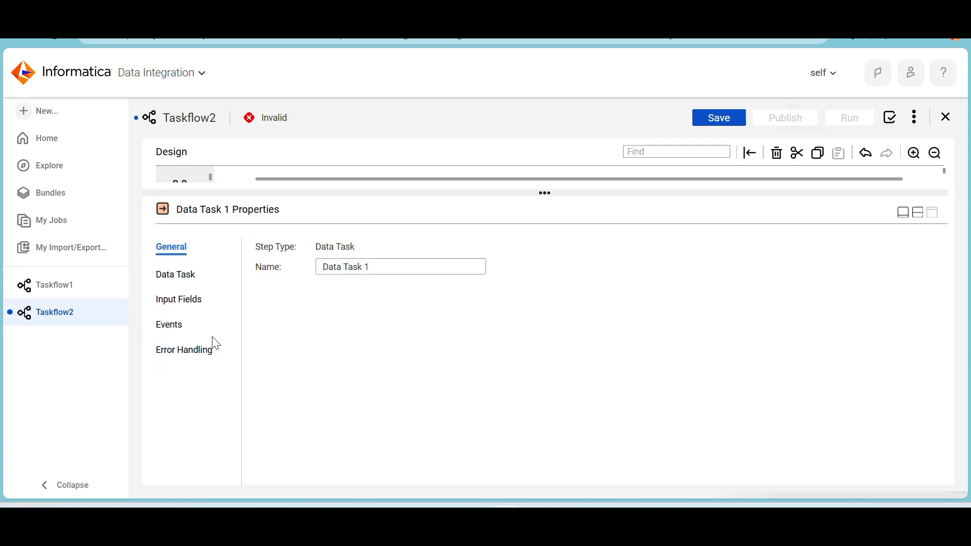
pyautogui.click(179, 276)
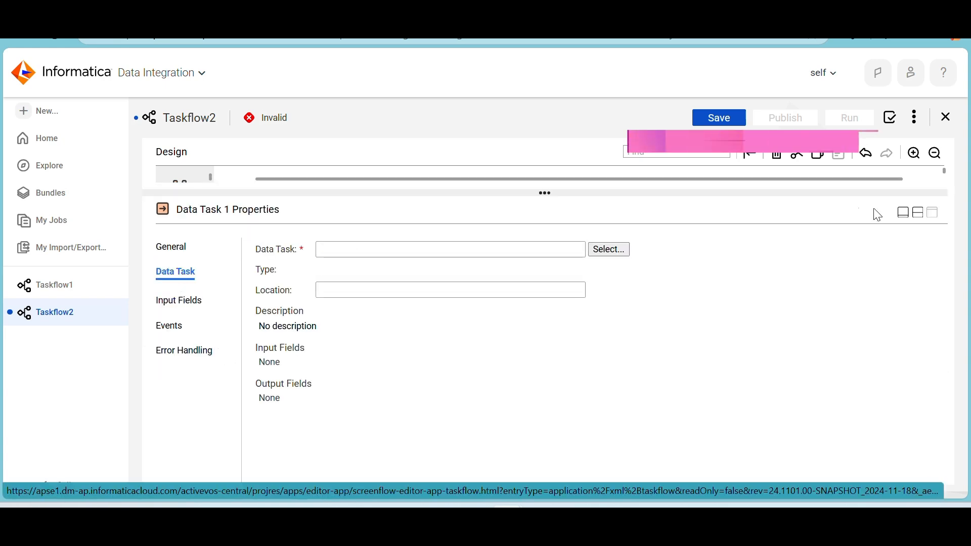
pyautogui.click(920, 214)
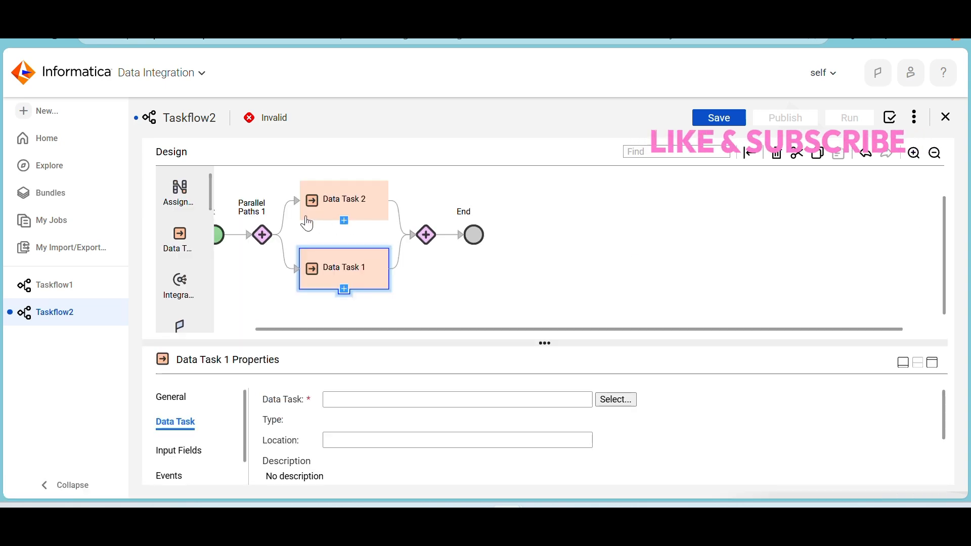
# Reorder the paths of the Parallel Paths 1 step so that Path 0 starts with Data Task 1
pyautogui.click(263, 246)
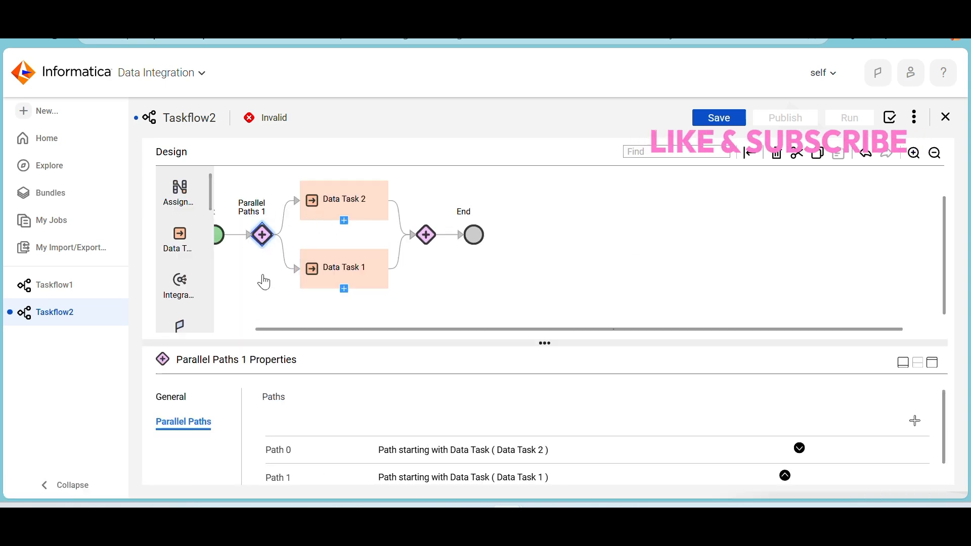
pyautogui.click(933, 364)
pyautogui.click(805, 297)
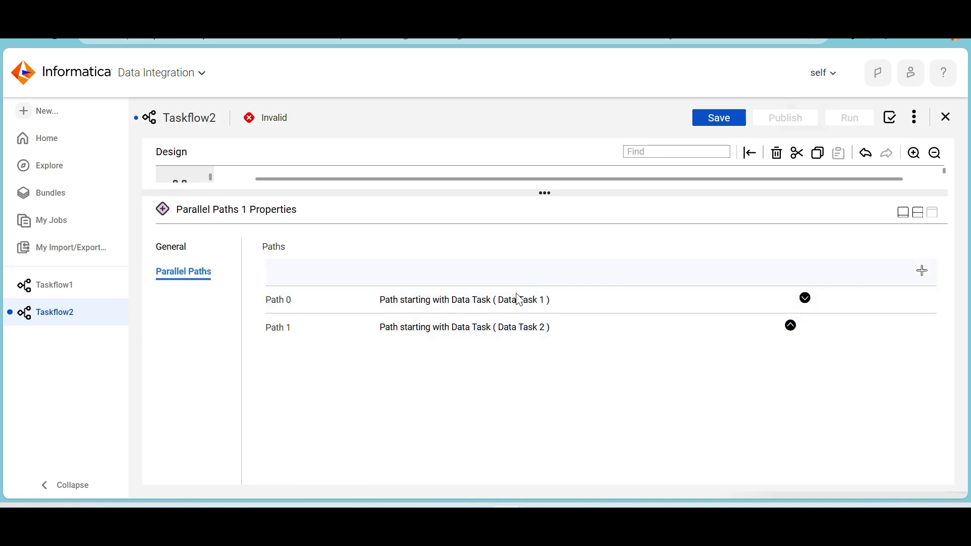
pyautogui.click(922, 210)
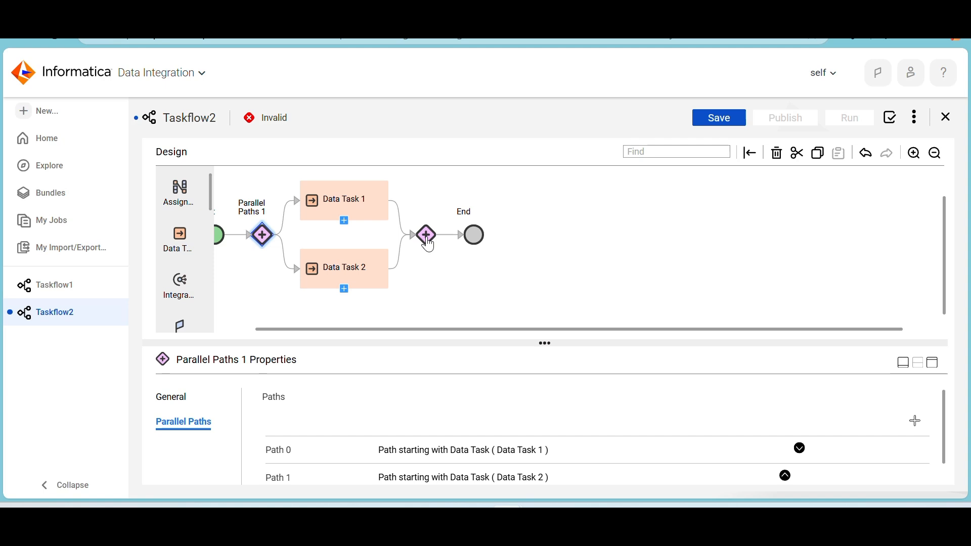
# Review the HTTP status codes offered for the taskflow's End step and choose 200 OK
pyautogui.click(473, 239)
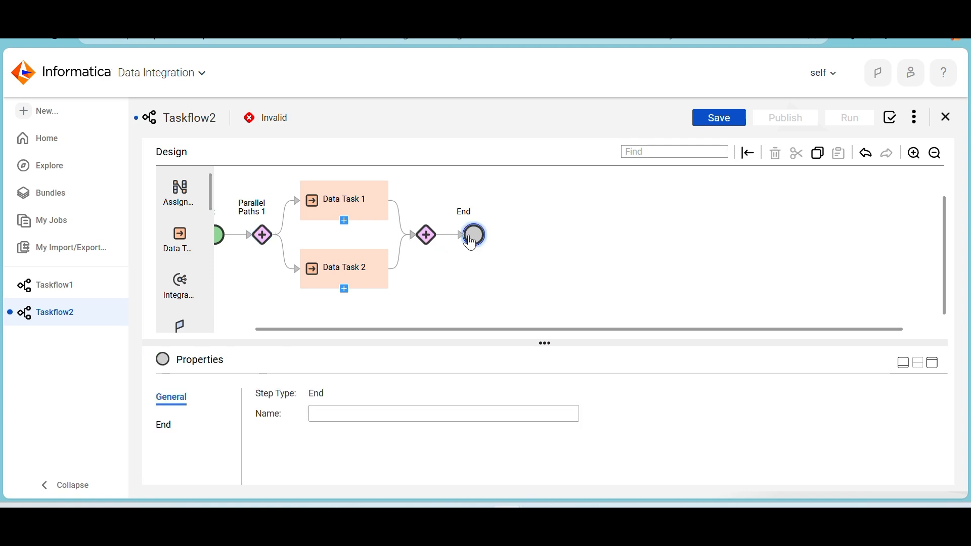
pyautogui.click(171, 426)
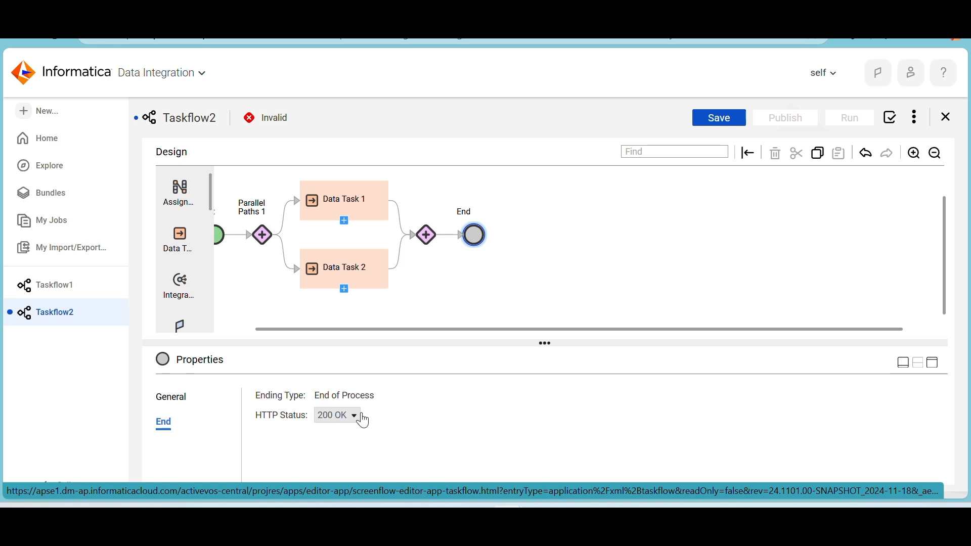
pyautogui.click(933, 364)
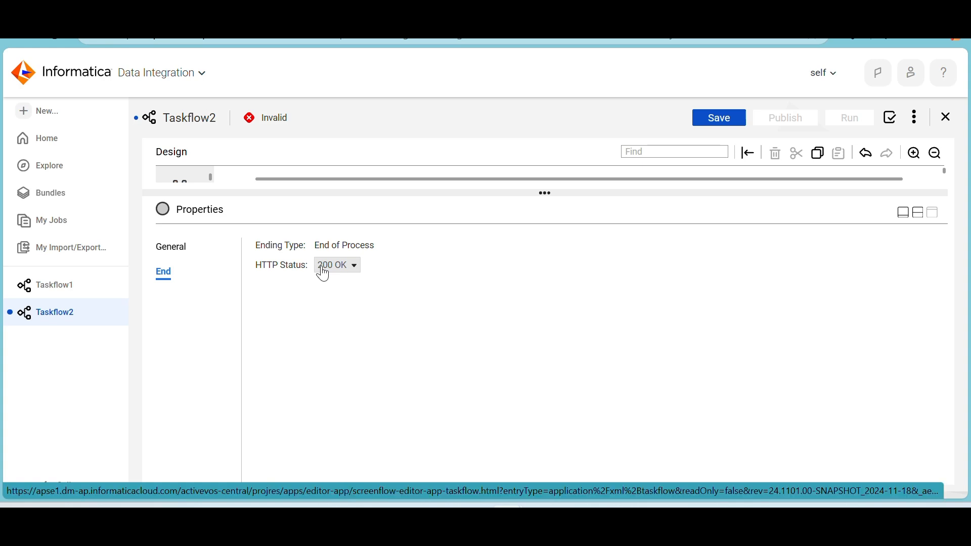
pyautogui.click(357, 269)
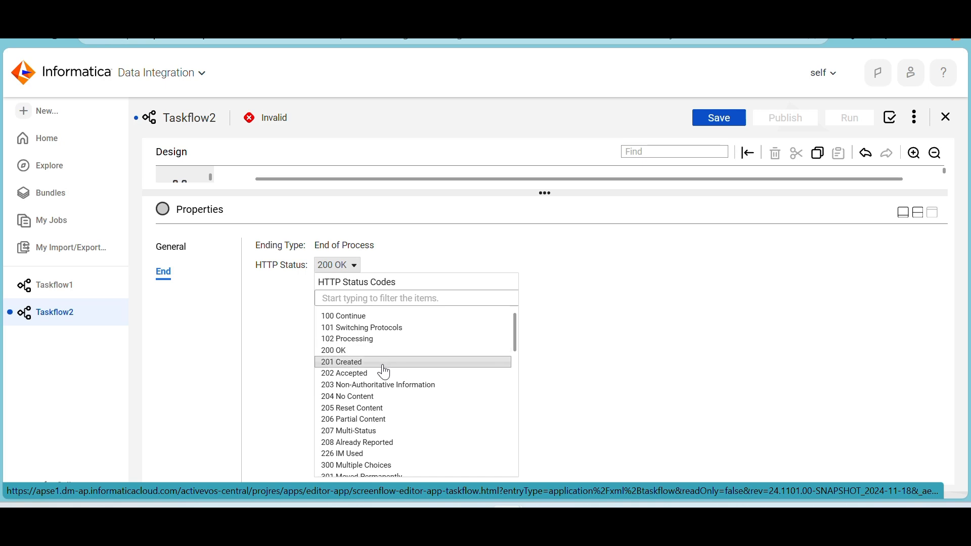
pyautogui.scroll(-10, 384, 373)
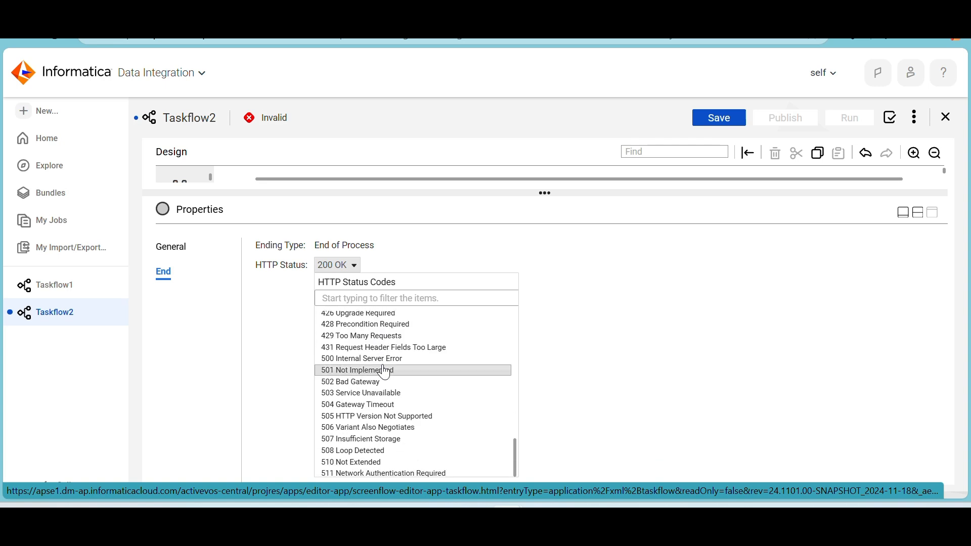
pyautogui.scroll(10, 385, 373)
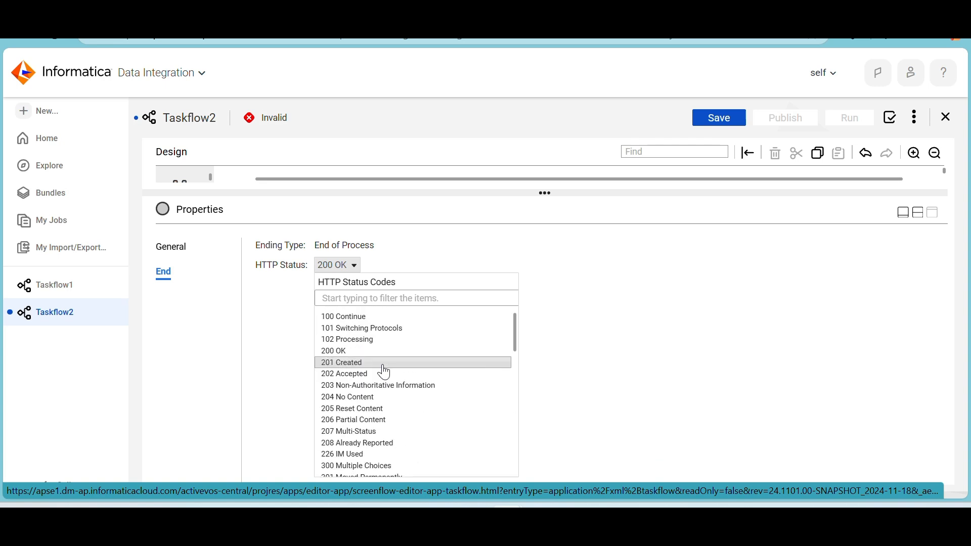
pyautogui.click(440, 350)
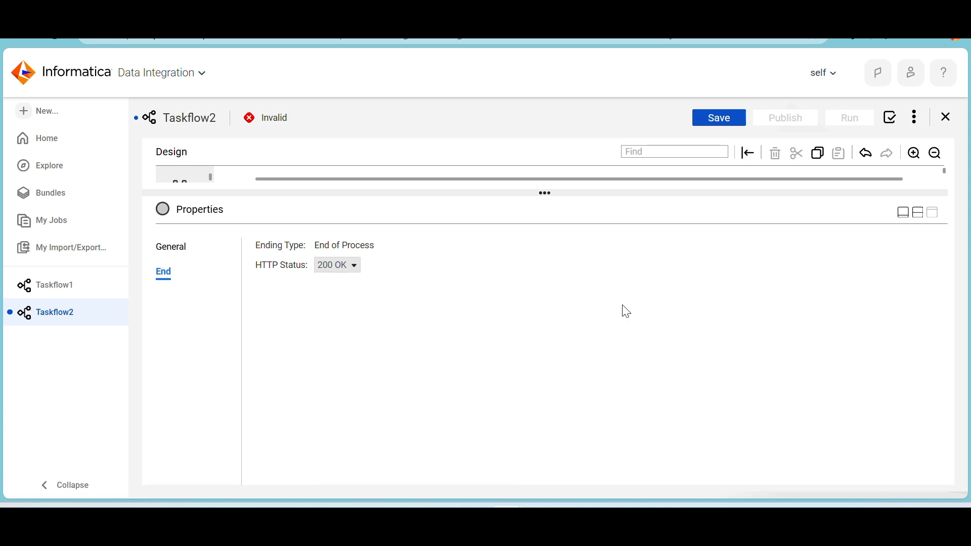
pyautogui.click(919, 217)
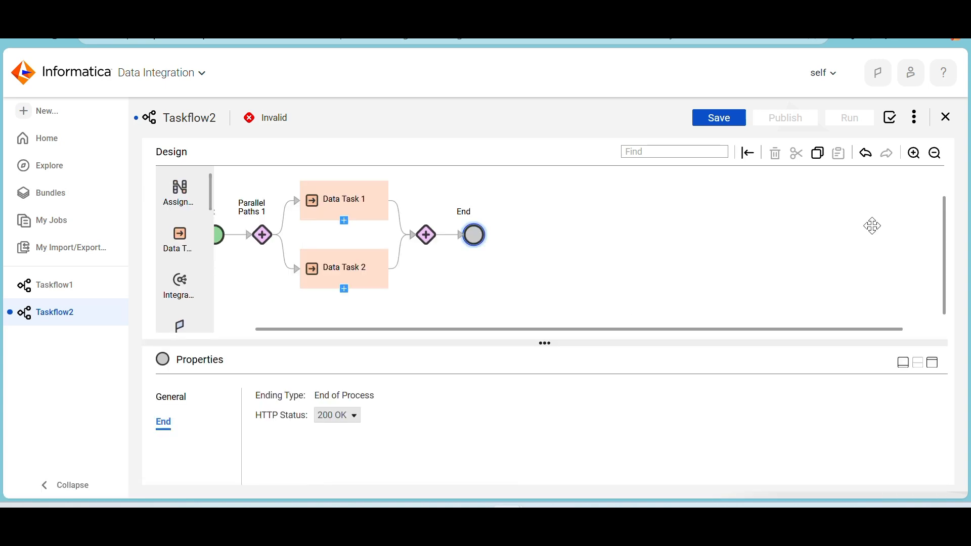
# Browse the End step's HTTP status codes again, from the 100 range through the 400 range and back
pyautogui.click(356, 418)
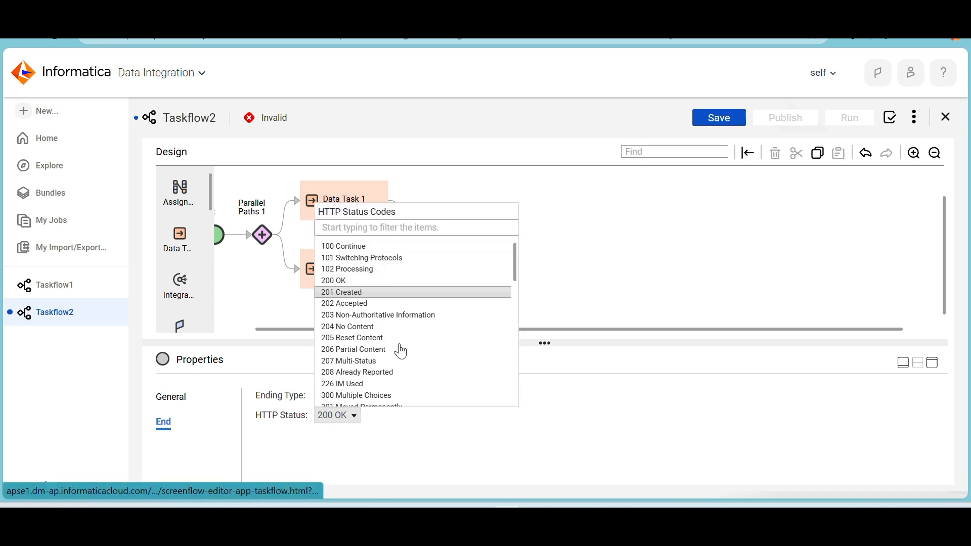
pyautogui.scroll(-5, 403, 375)
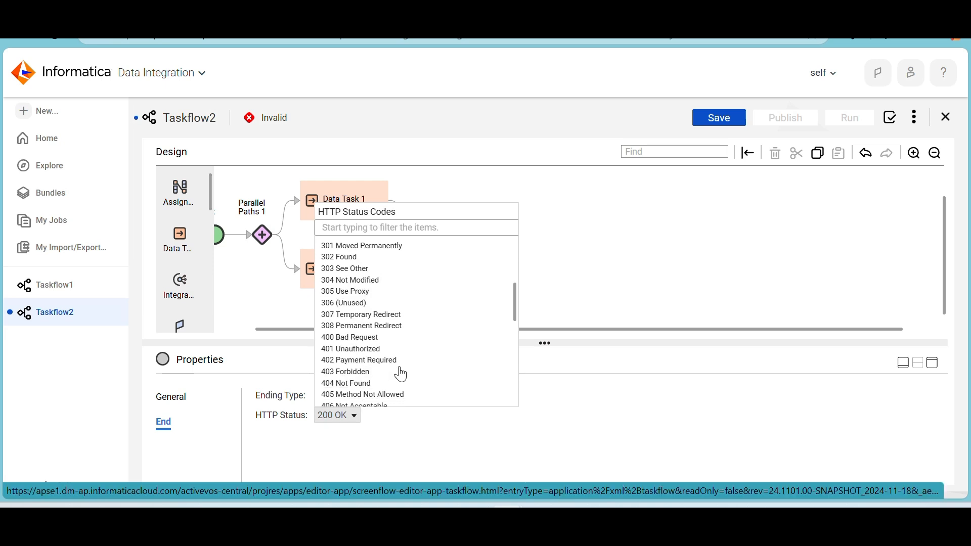
pyautogui.scroll(-1, 402, 375)
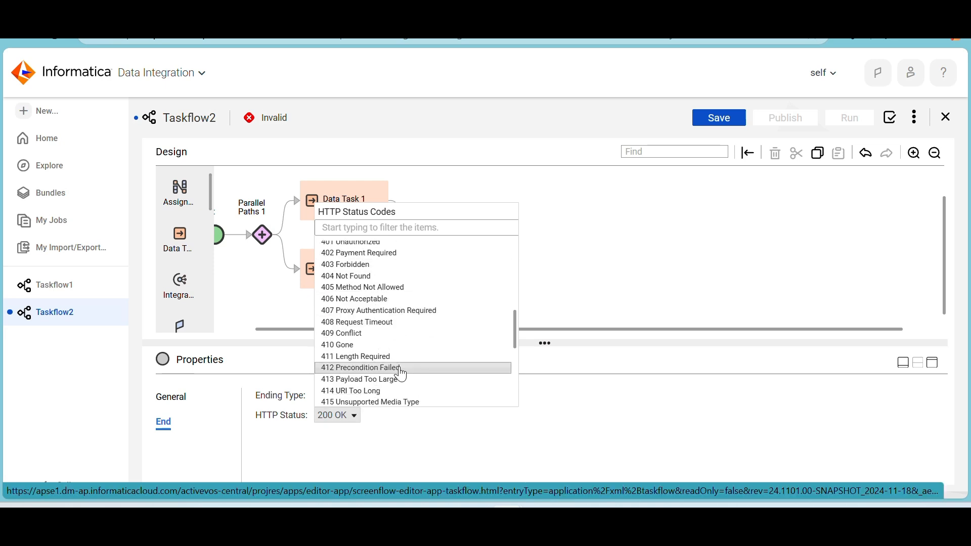
pyautogui.scroll(6, 402, 375)
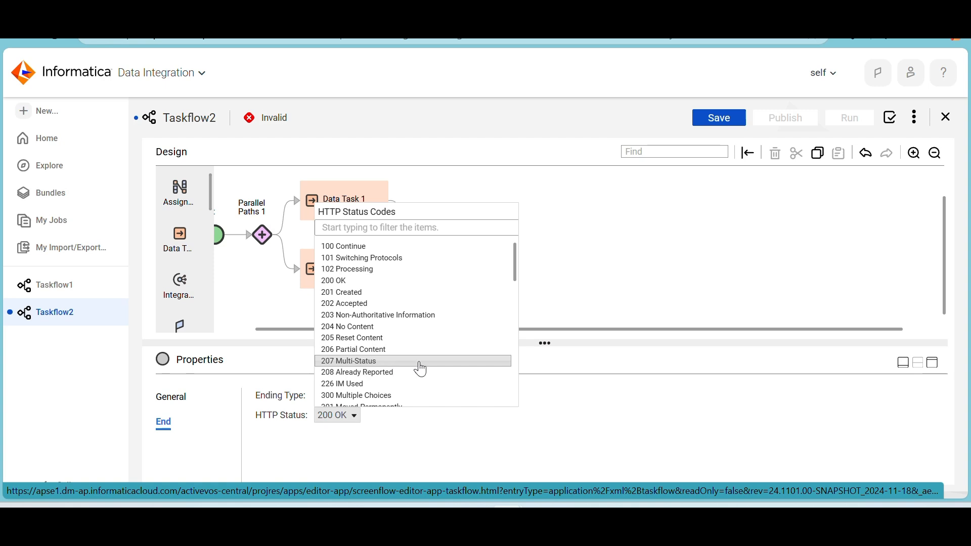
# Look through the HTTP status codes available for the End step and leave the list without choosing one
pyautogui.scroll(-1, 371, 389)
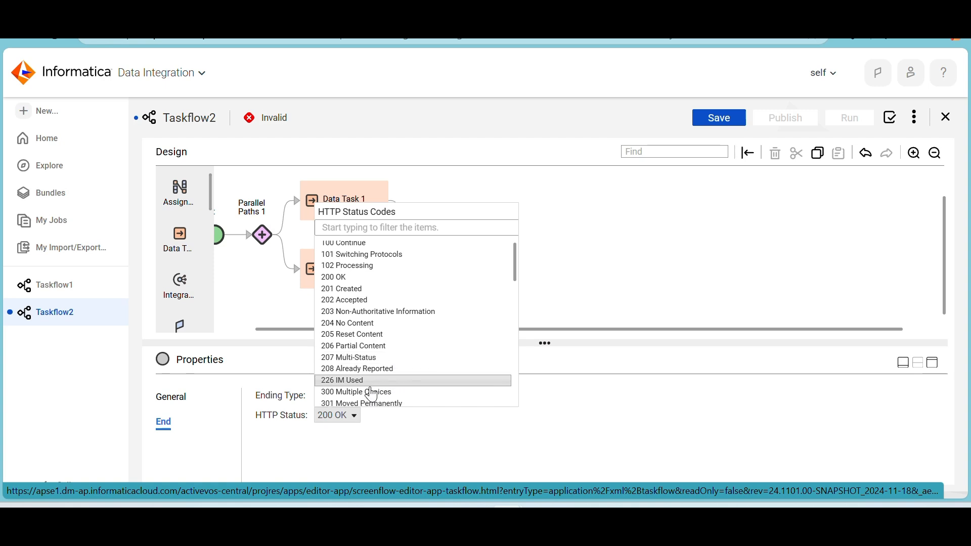
pyautogui.scroll(-3, 374, 392)
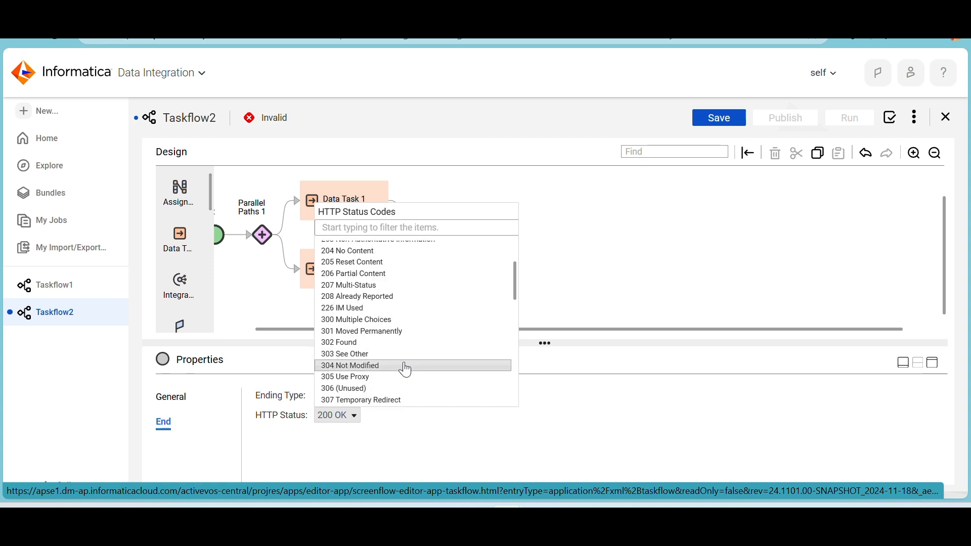
pyautogui.scroll(1, 423, 386)
pyautogui.scroll(3, 424, 386)
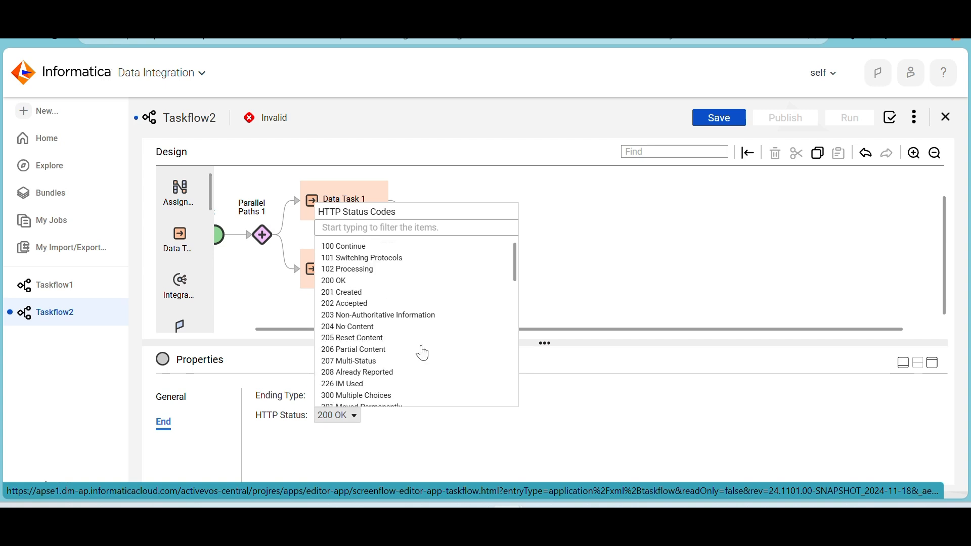
pyautogui.click(644, 268)
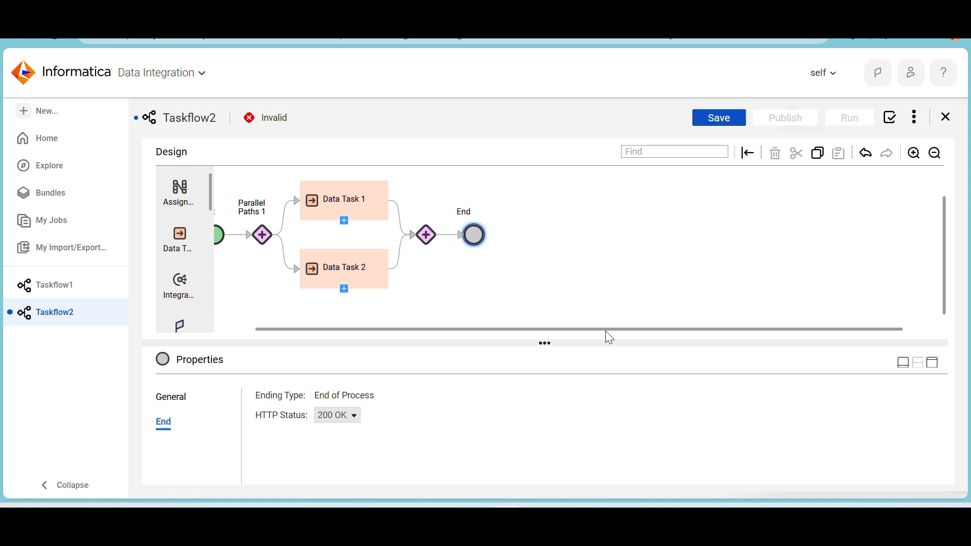
# Rename the taskflow to Parallel_Tasks in the Start step's general properties and save it
pyautogui.moveTo(606, 330); pyautogui.dragTo(494, 340)
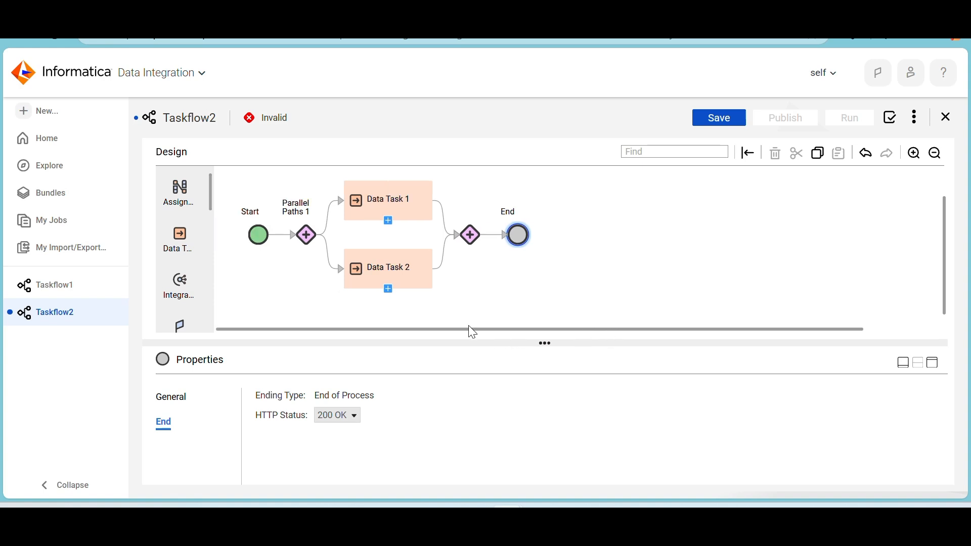
pyautogui.click(263, 267)
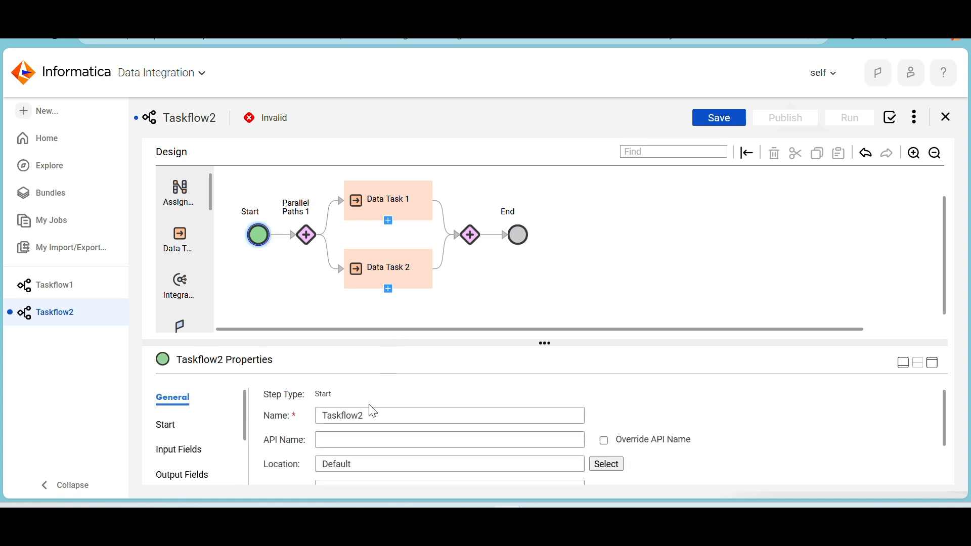
pyautogui.moveTo(370, 422); pyautogui.dragTo(310, 418)
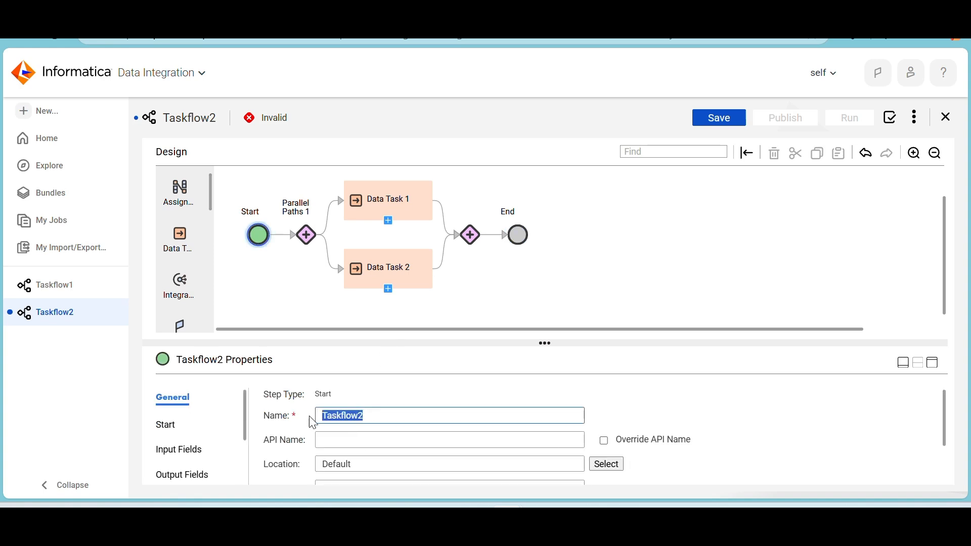
pyautogui.write('Parallel_Tasks')
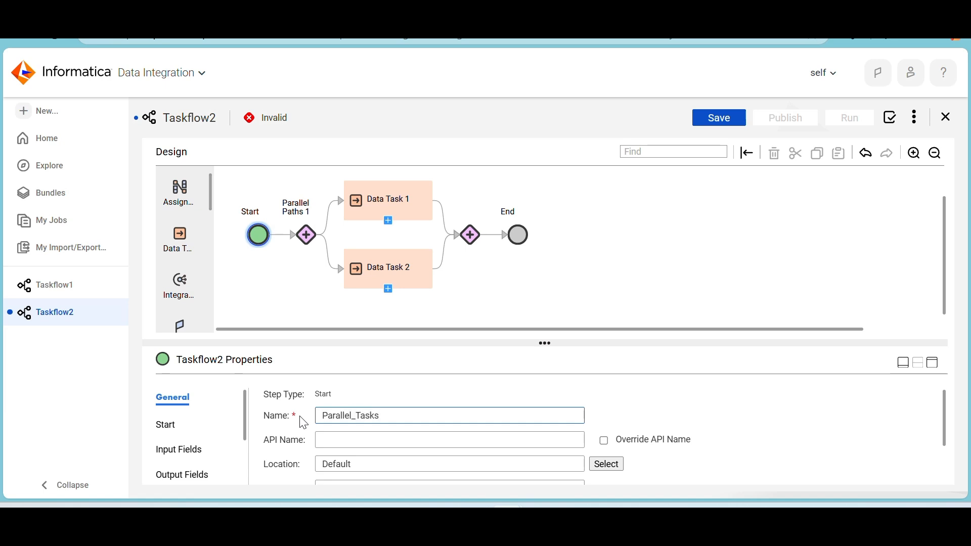
pyautogui.click(429, 388)
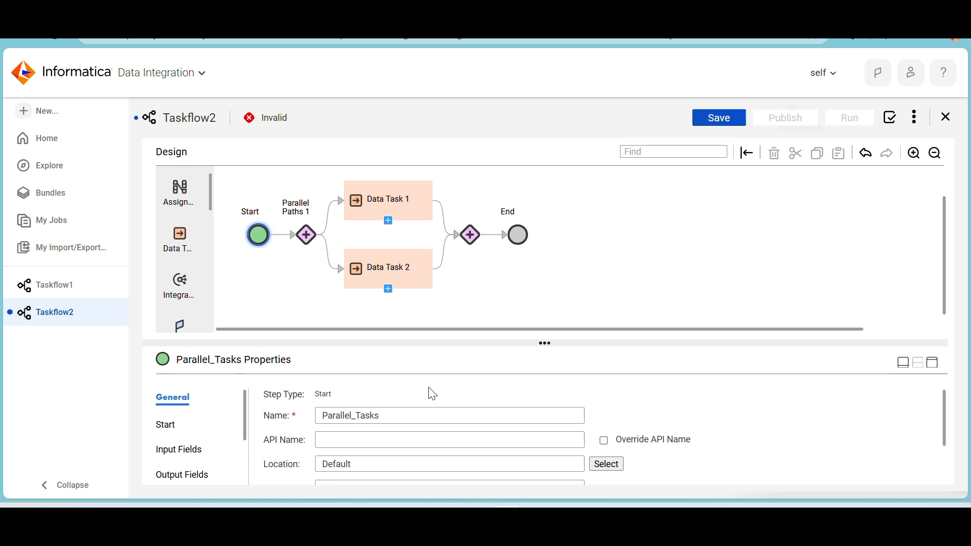
pyautogui.click(704, 122)
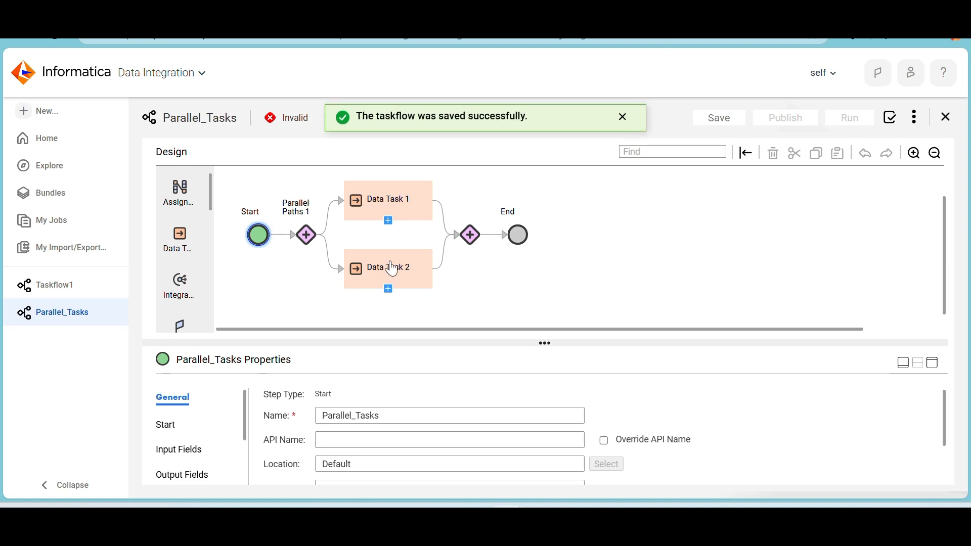
pyautogui.click(623, 118)
# Open Taskflow1 and show the general properties of its Start step
pyautogui.click(52, 292)
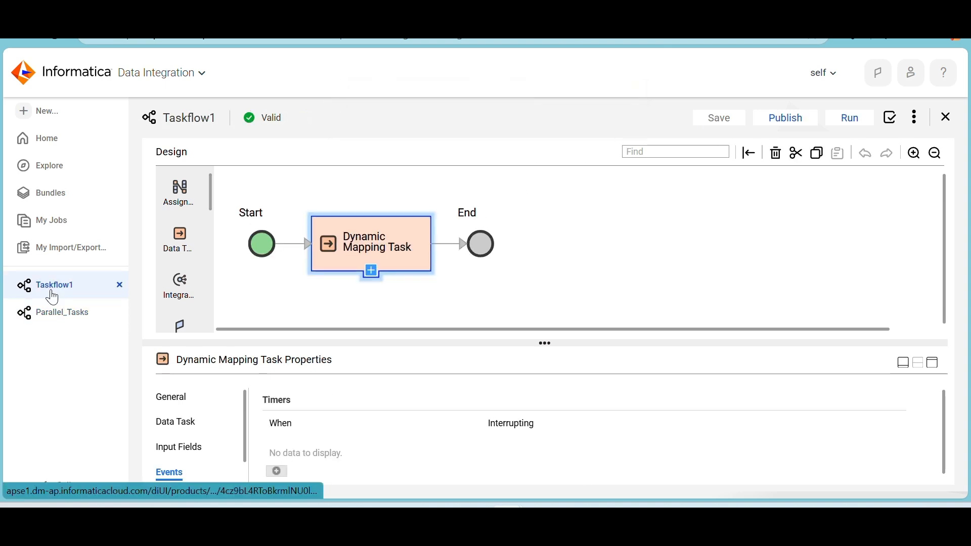
pyautogui.click(266, 297)
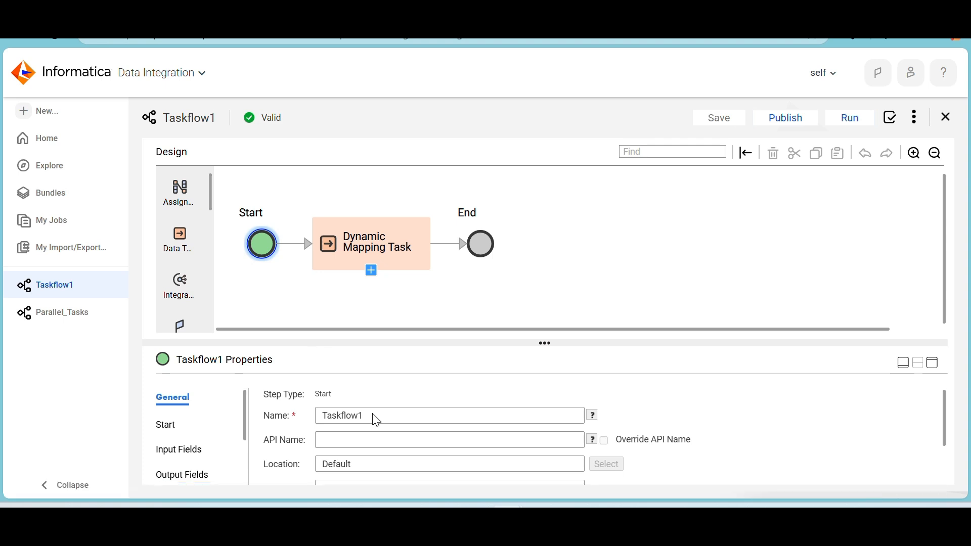
# Create a new taskflow from the Parallel Tasks with Decision template
pyautogui.click(60, 112)
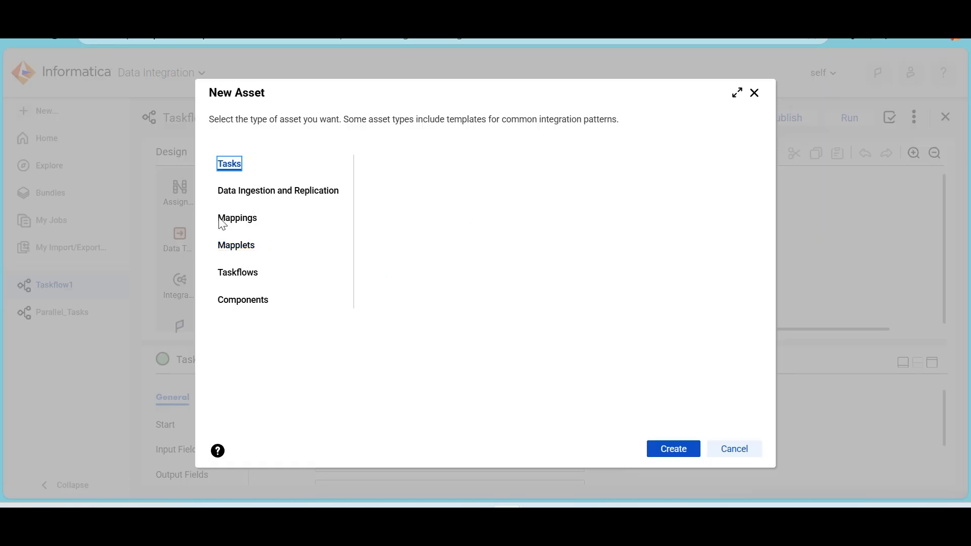
pyautogui.click(246, 269)
pyautogui.click(504, 285)
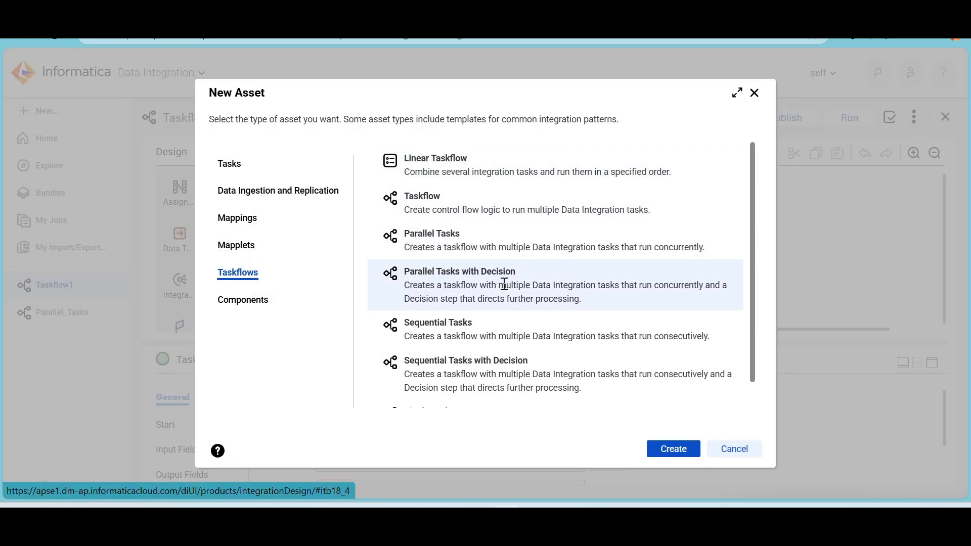
pyautogui.click(658, 450)
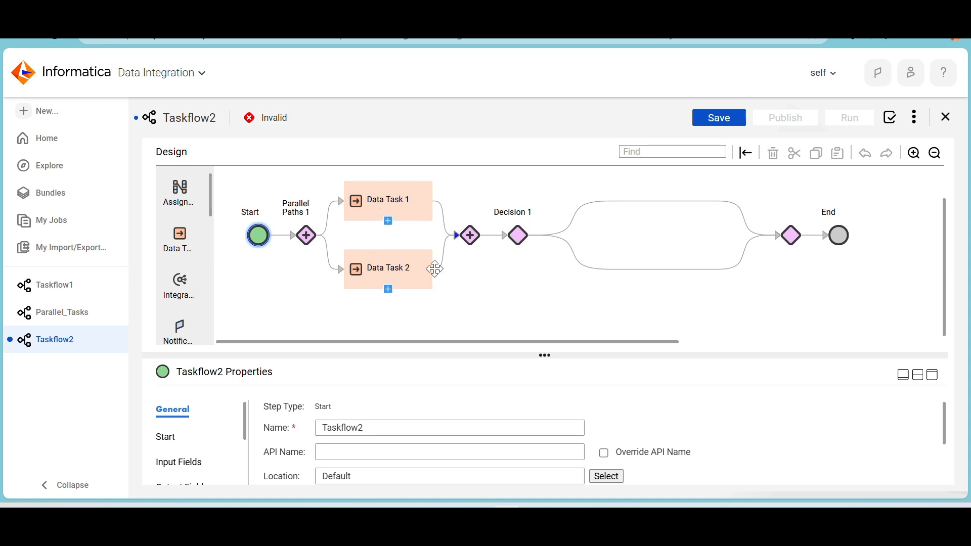
# Examine the decision settings of the Decision 1 step in an enlarged properties view, and return to the split view
pyautogui.click(519, 238)
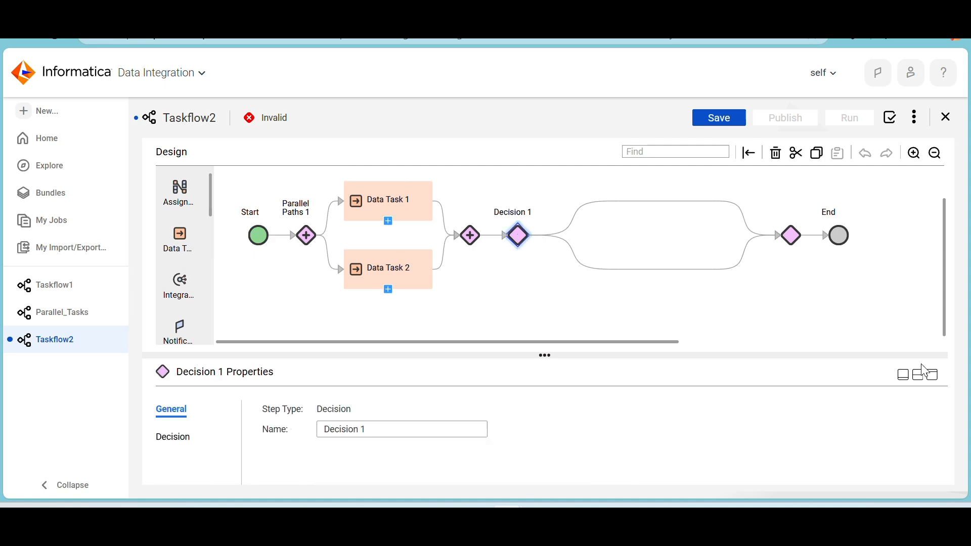
pyautogui.click(934, 377)
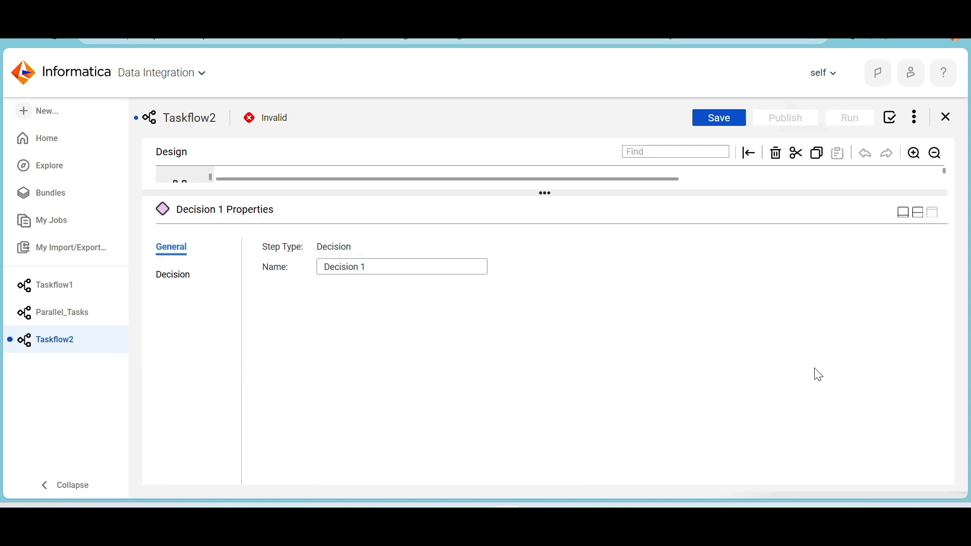
pyautogui.click(186, 274)
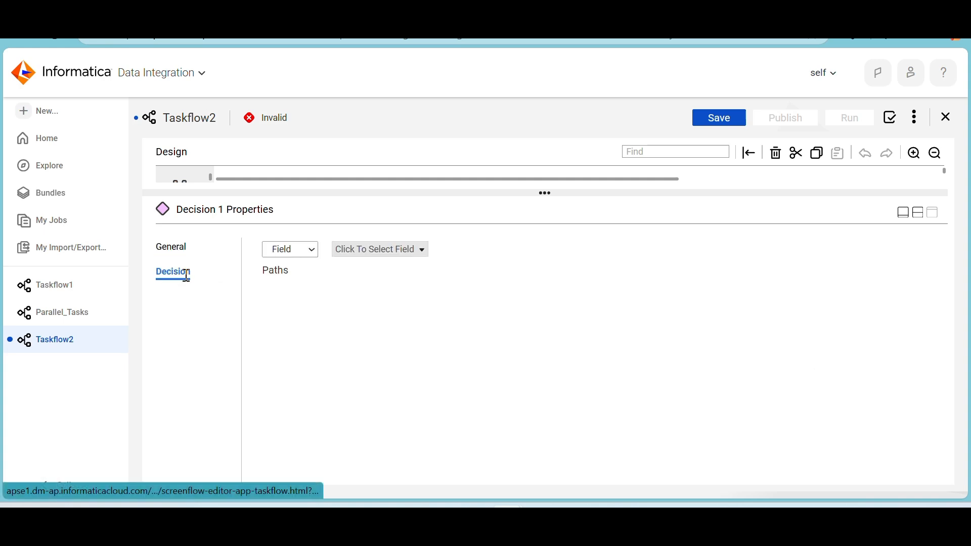
pyautogui.click(918, 212)
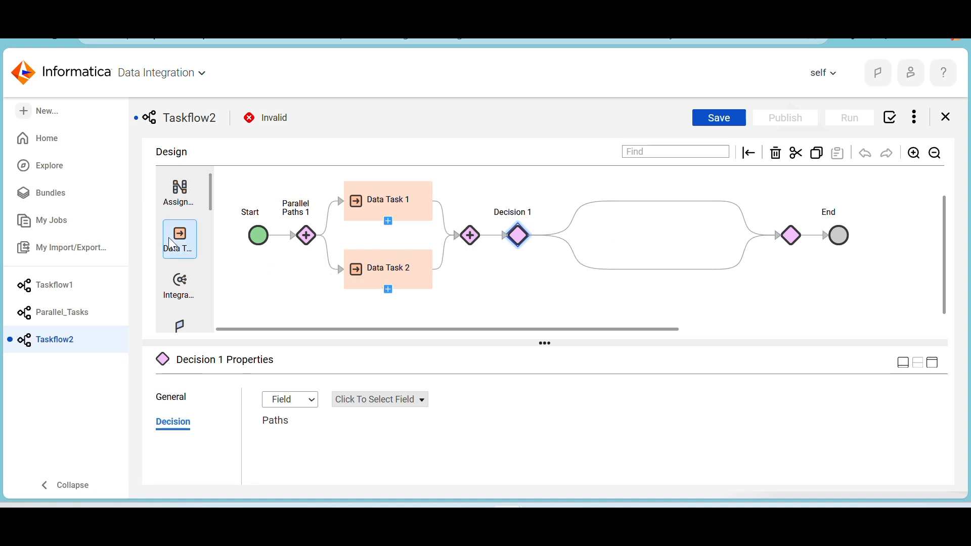
# Add one data task to each of the two branches following Decision 1
pyautogui.moveTo(172, 245); pyautogui.dragTo(663, 211)
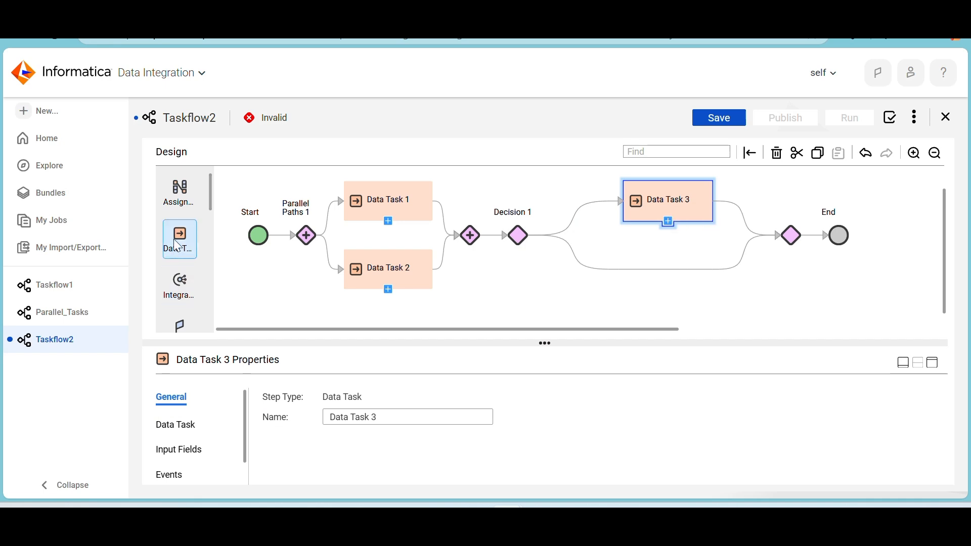
pyautogui.moveTo(174, 238); pyautogui.dragTo(674, 277)
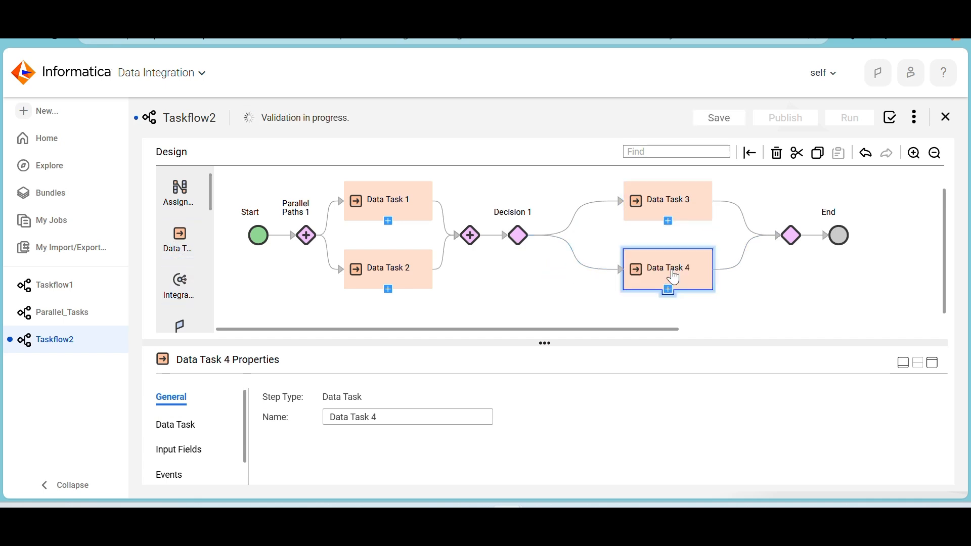
# Set Decision 1's field to Data Task 3 and choose Contains as the Path 1 condition, leaving its value empty
pyautogui.click(524, 239)
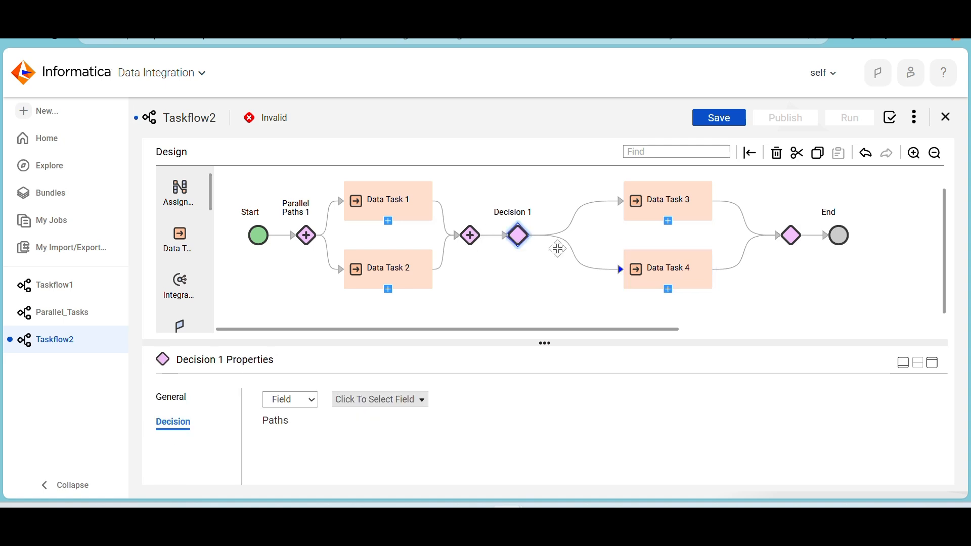
pyautogui.click(934, 364)
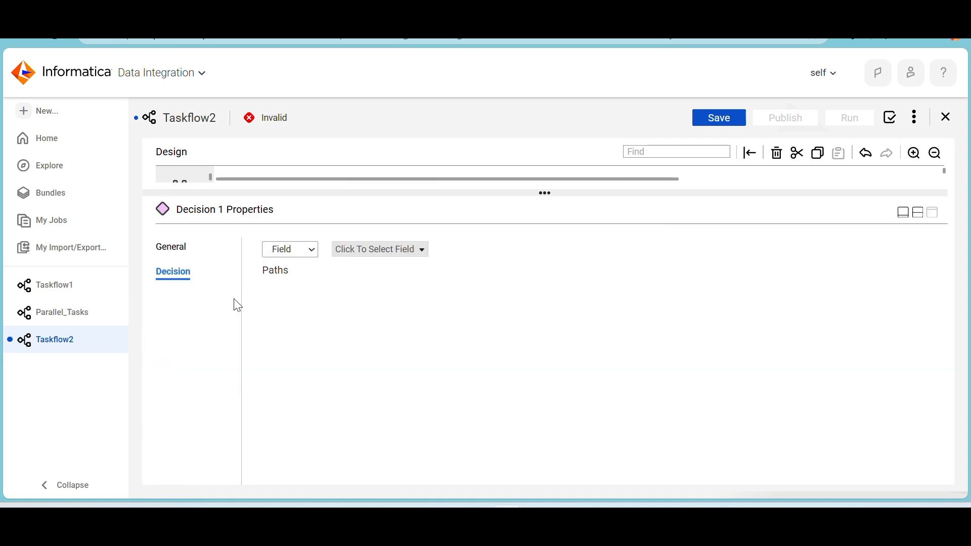
pyautogui.click(403, 261)
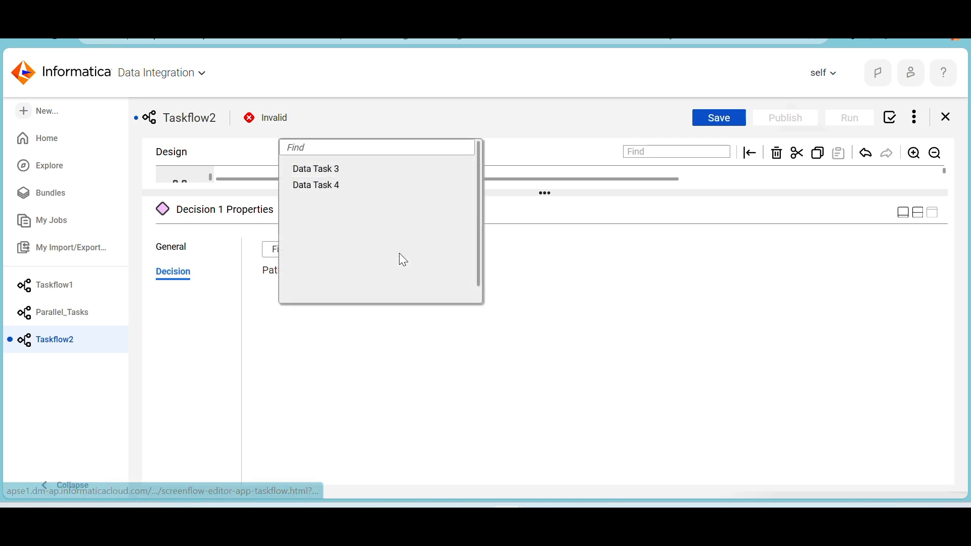
pyautogui.click(328, 172)
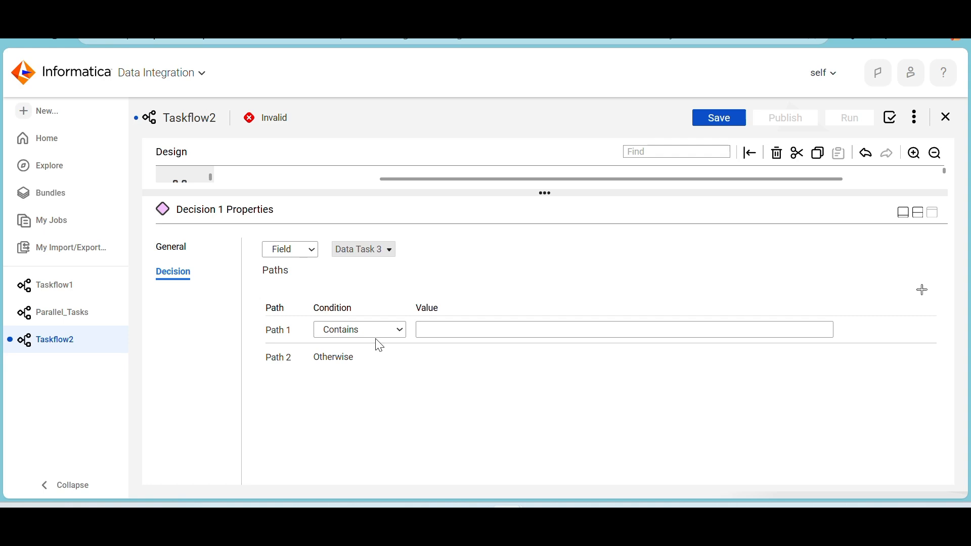
pyautogui.click(398, 334)
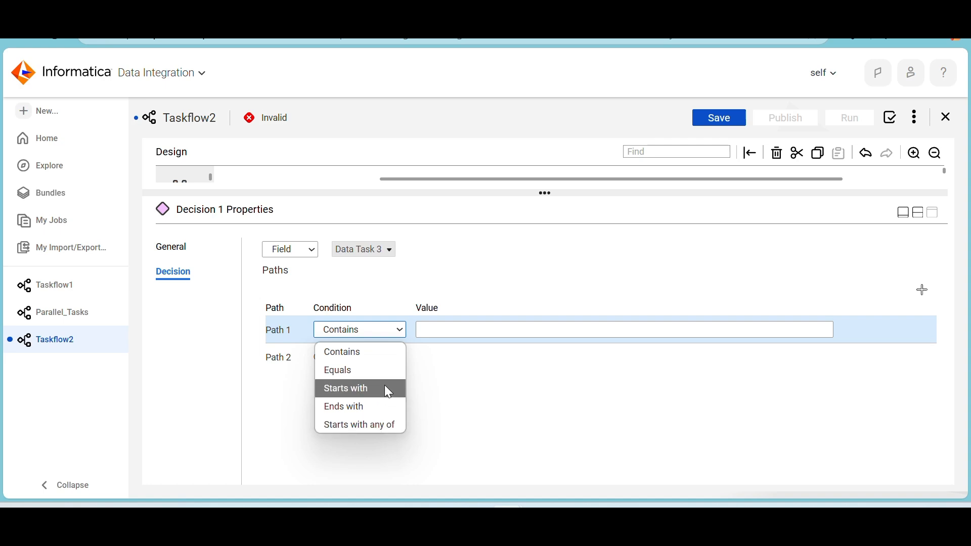
pyautogui.click(374, 360)
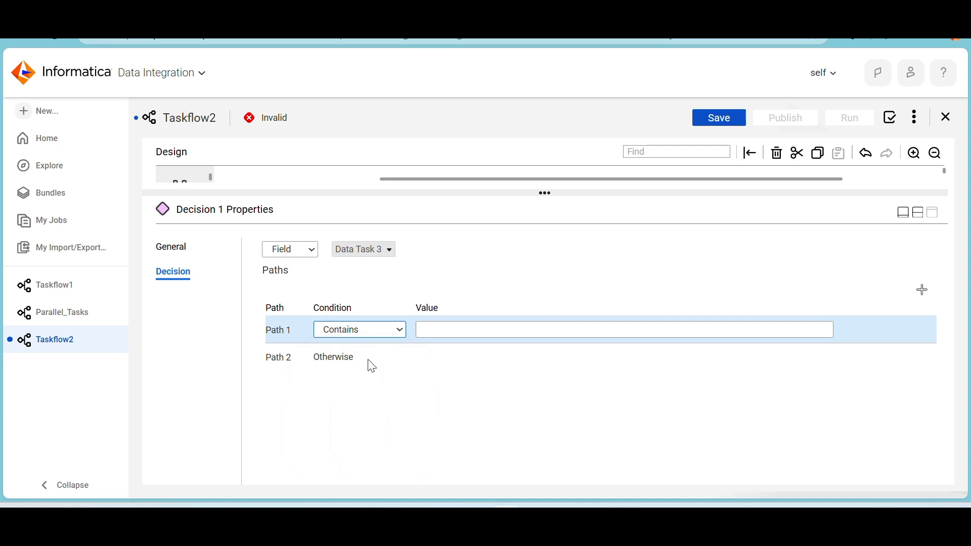
pyautogui.click(468, 331)
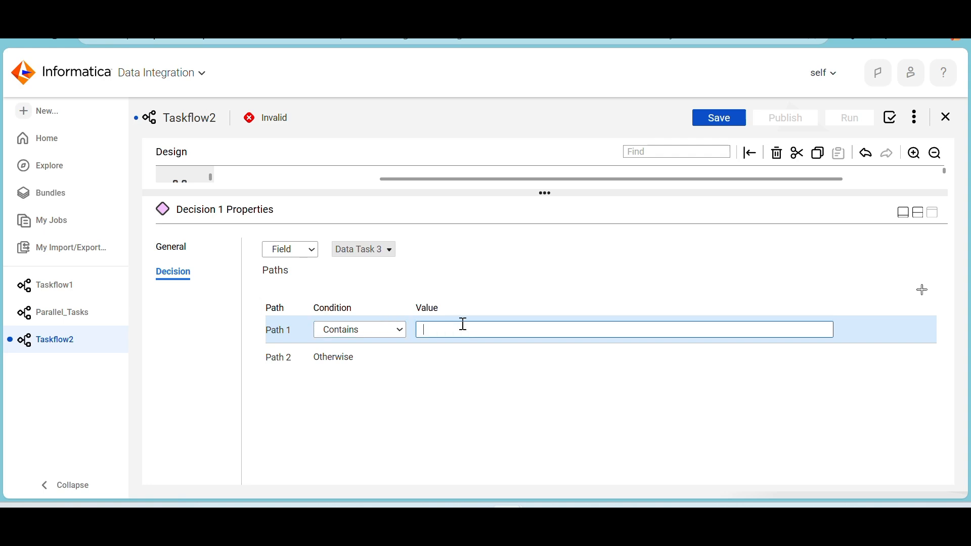
# Change Decision 1's field to Data Task 4 and return to the diagram to check its branches
pyautogui.click(919, 212)
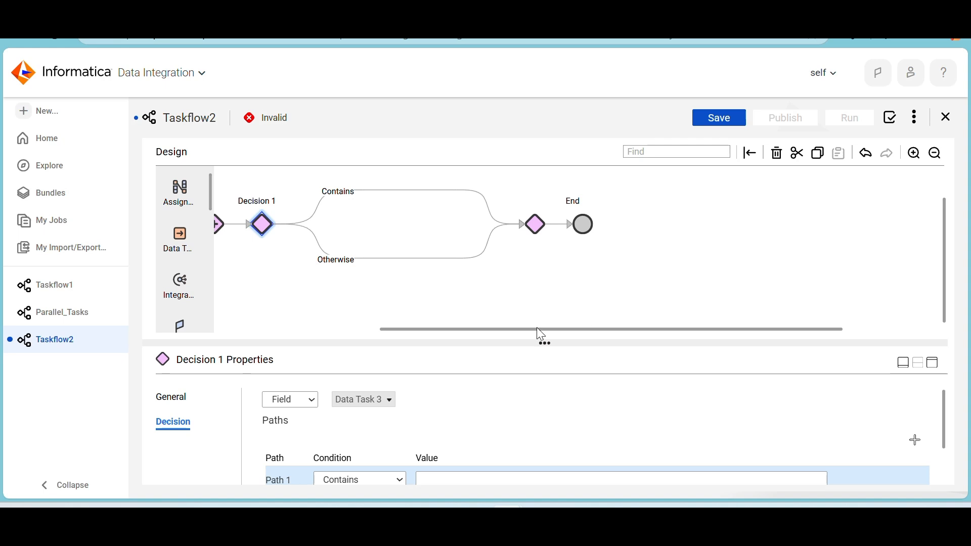
pyautogui.moveTo(536, 329); pyautogui.dragTo(354, 326)
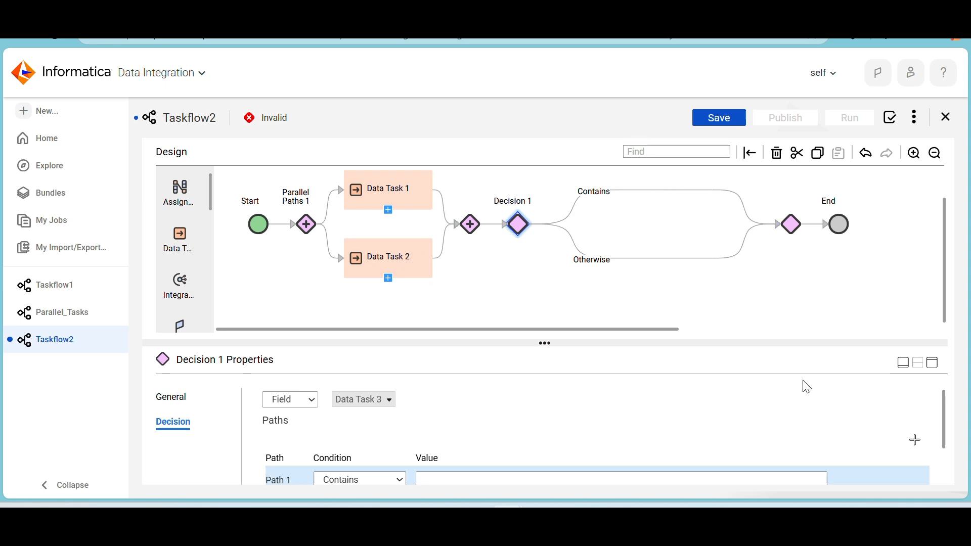
pyautogui.click(934, 364)
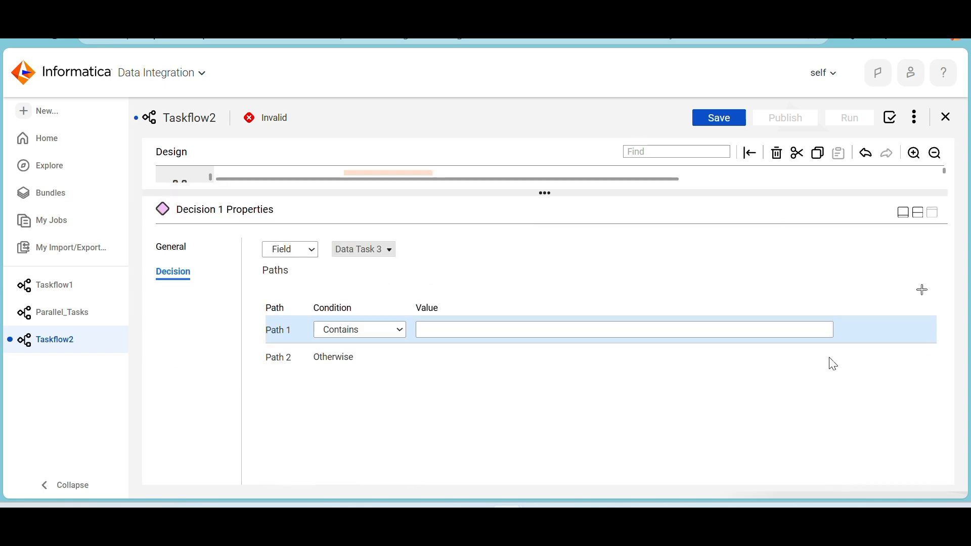
pyautogui.click(372, 252)
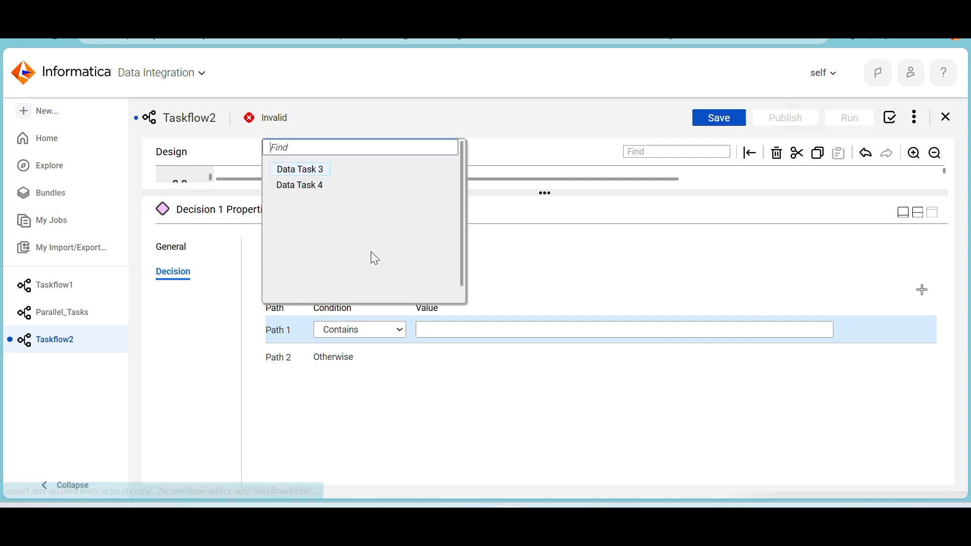
pyautogui.click(305, 191)
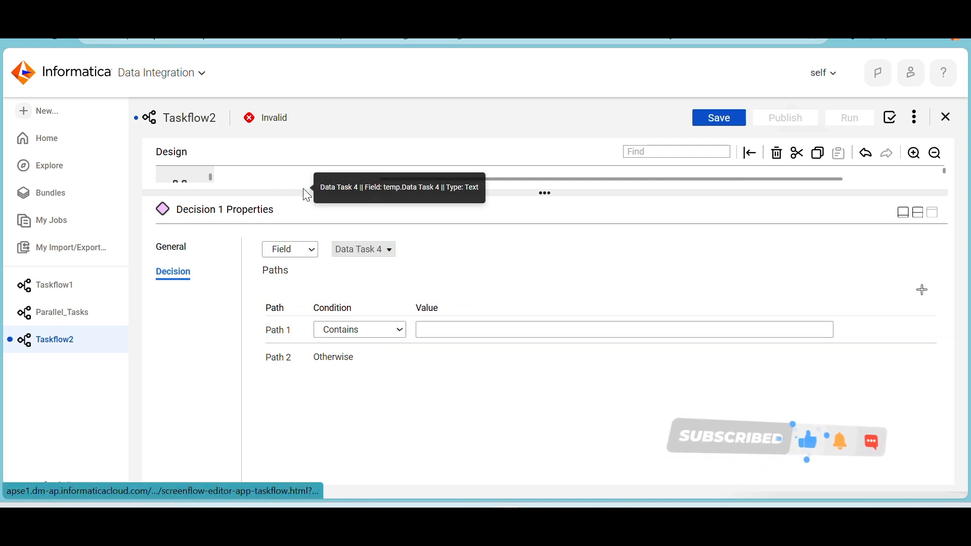
pyautogui.click(920, 214)
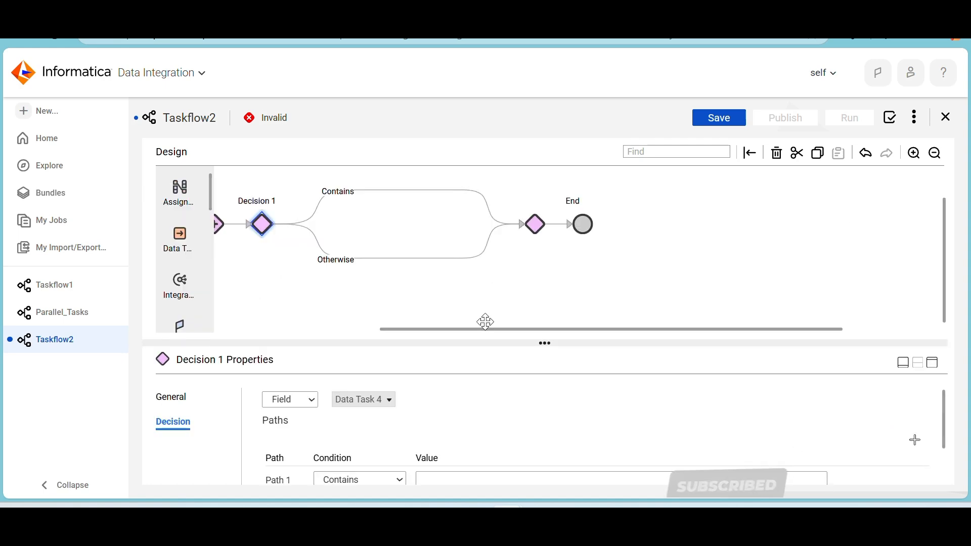
pyautogui.moveTo(485, 330); pyautogui.dragTo(382, 299)
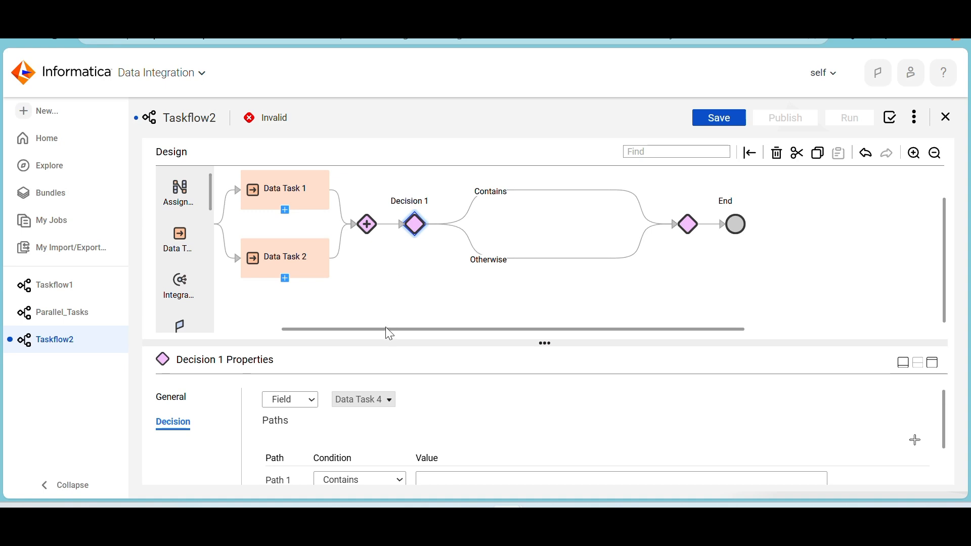
# Add a data task to the Contains branch after Decision 1
pyautogui.moveTo(386, 329); pyautogui.dragTo(342, 330)
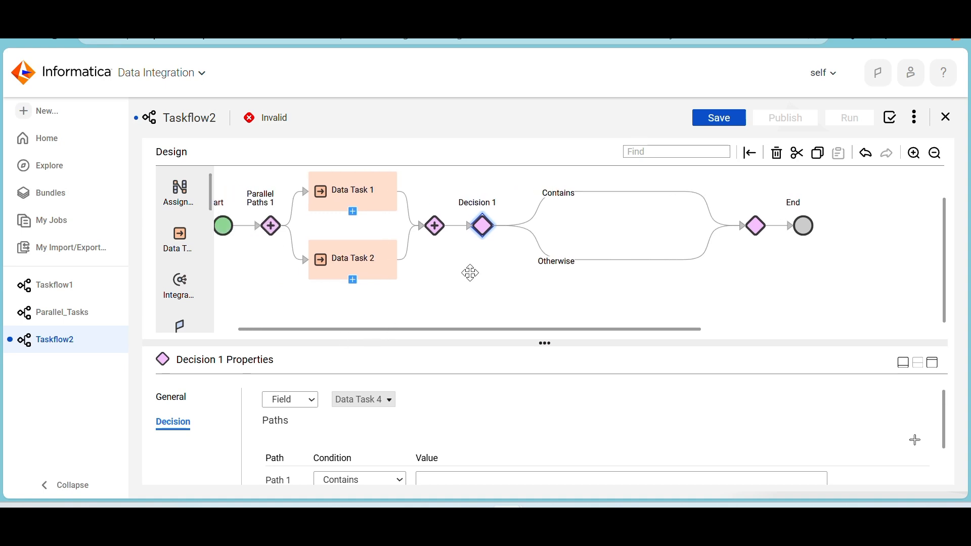
pyautogui.scroll(1, 470, 272)
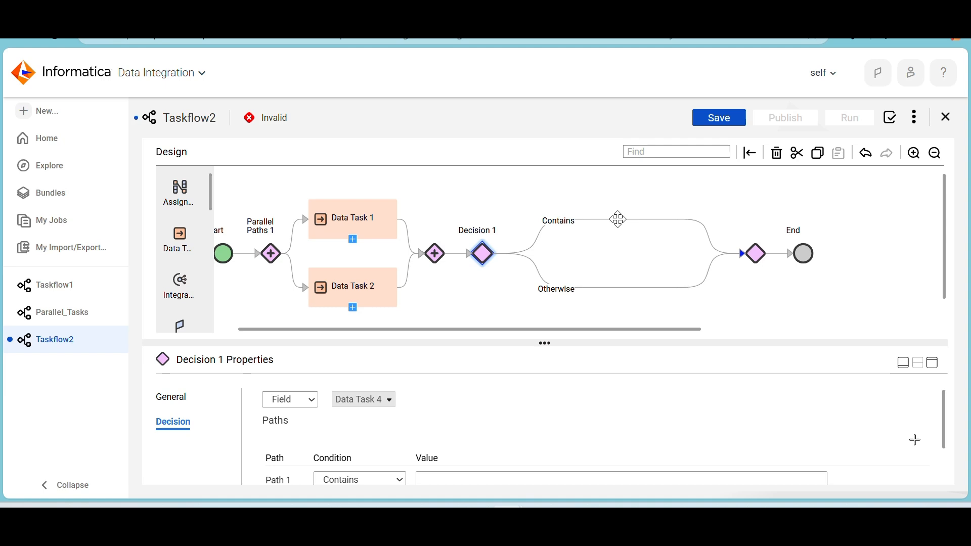
pyautogui.moveTo(234, 243); pyautogui.dragTo(627, 225)
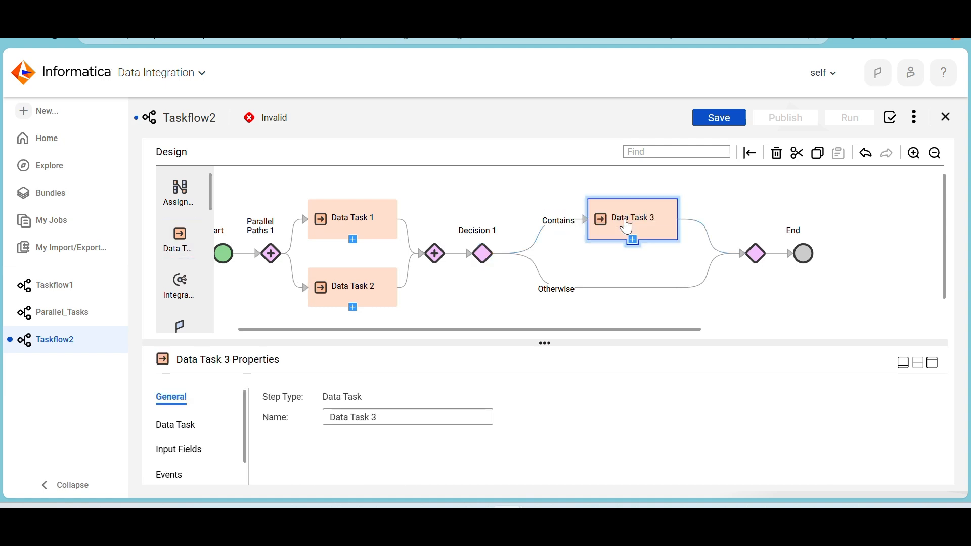
pyautogui.click(552, 223)
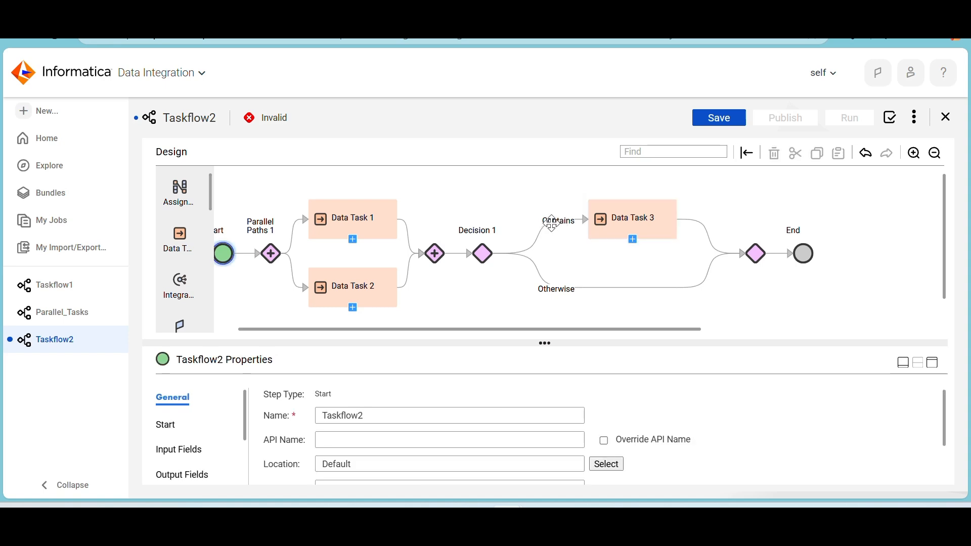
# Review Decision 1's decision and general properties, and minimize the properties view to enlarge the diagram
pyautogui.click(483, 258)
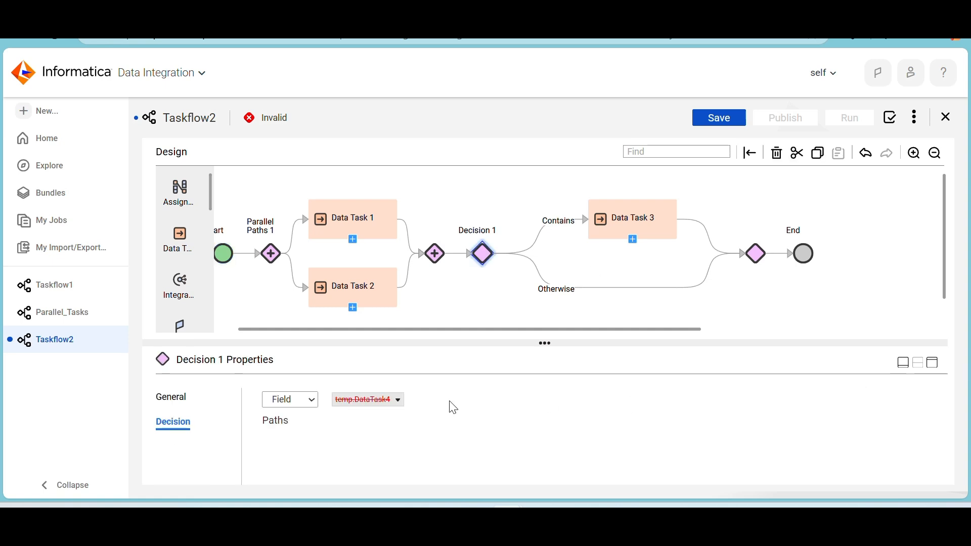
pyautogui.click(172, 398)
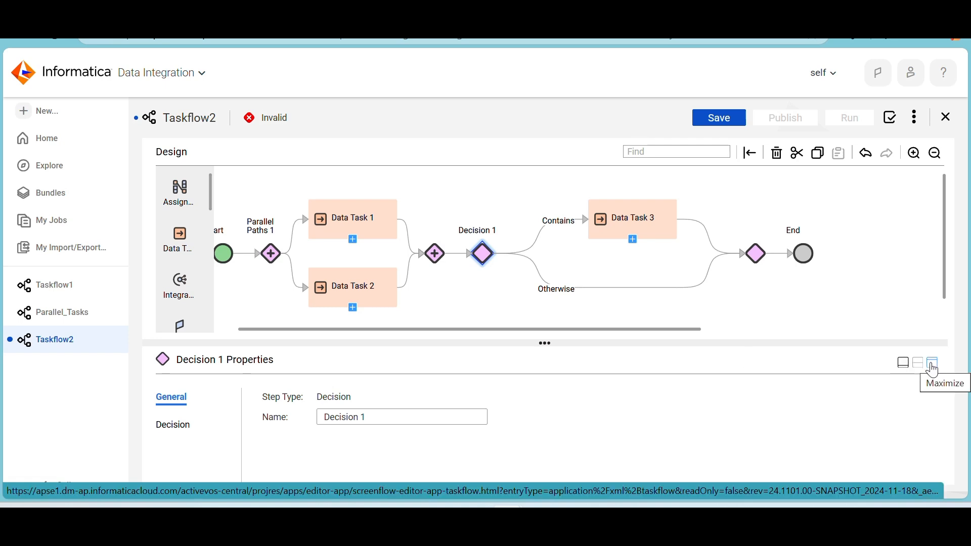
pyautogui.click(904, 364)
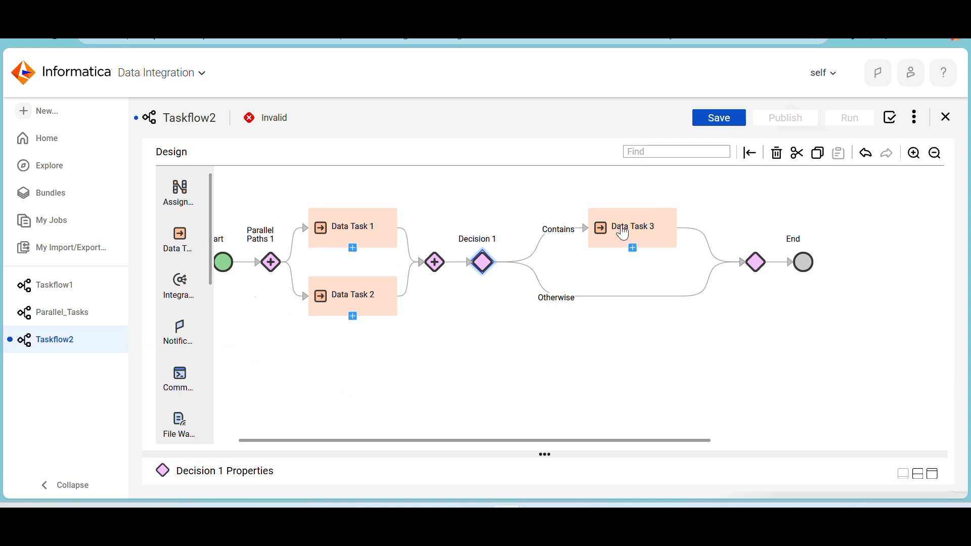
# Delete Data Task 3 from the Contains branch and select Data Task 1 in the upper parallel path
pyautogui.click(631, 272)
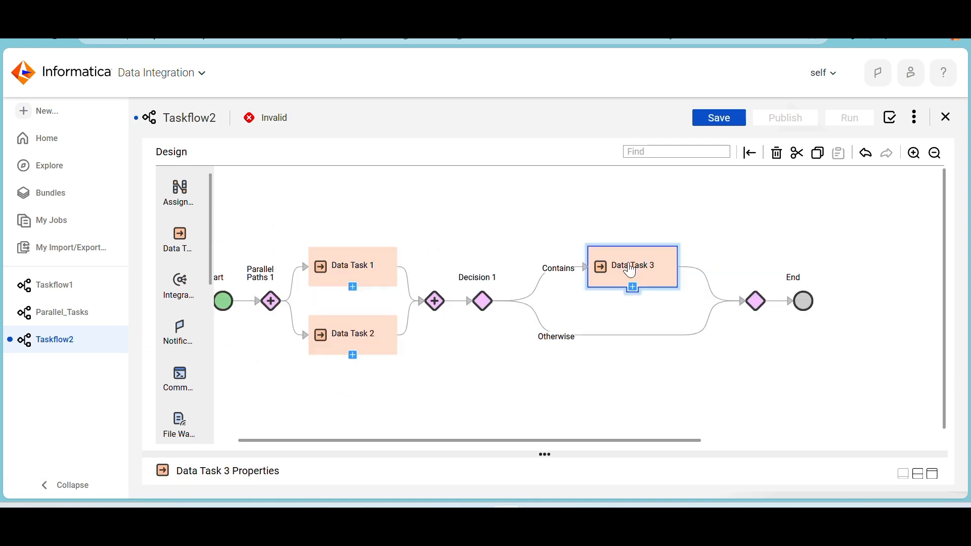
pyautogui.press('Delete')
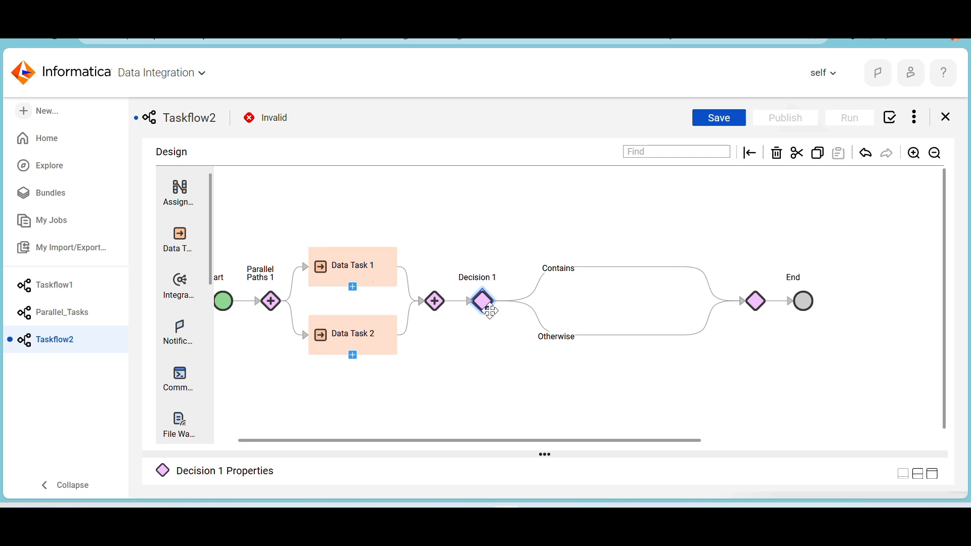
pyautogui.click(347, 274)
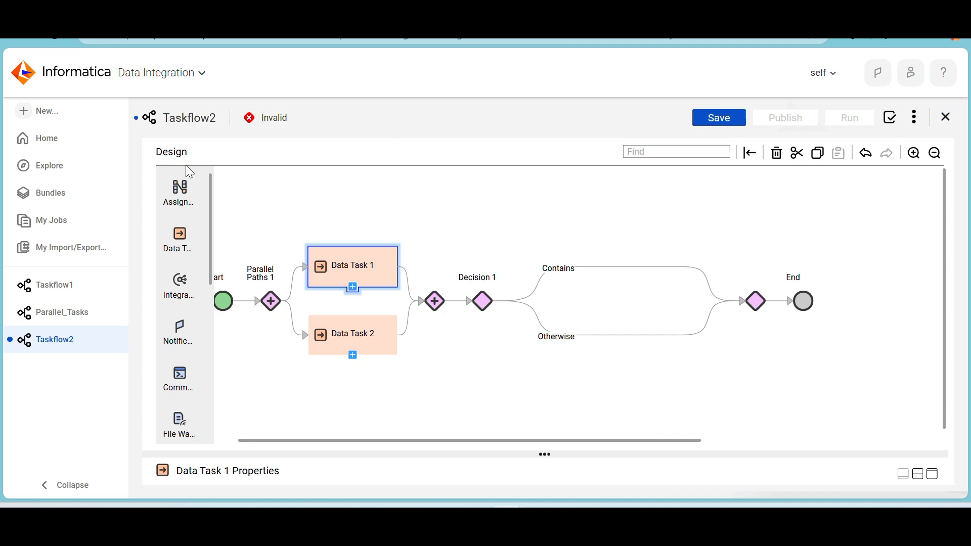
# Leave Taskflow2 for the home page and create a new asset of type Mapping
pyautogui.click(59, 147)
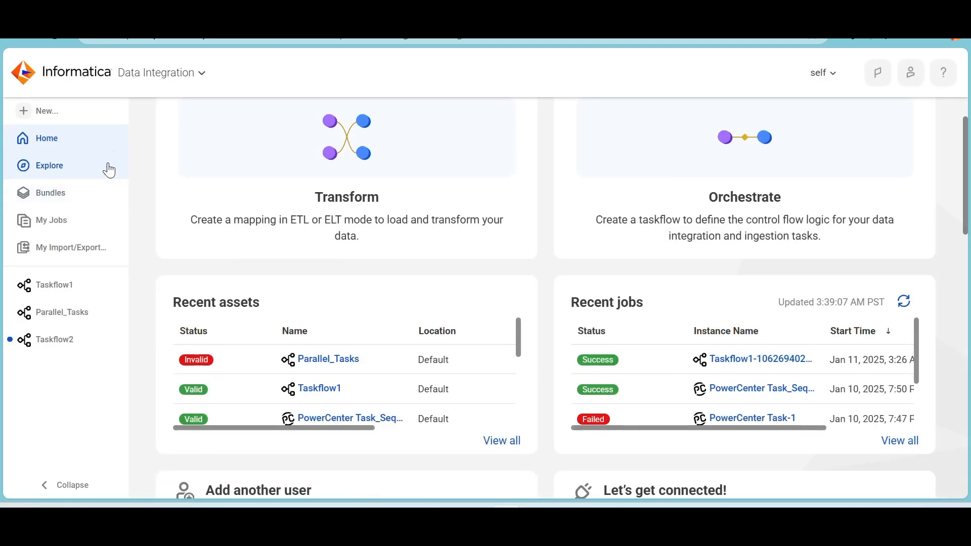
pyautogui.click(58, 120)
pyautogui.click(250, 218)
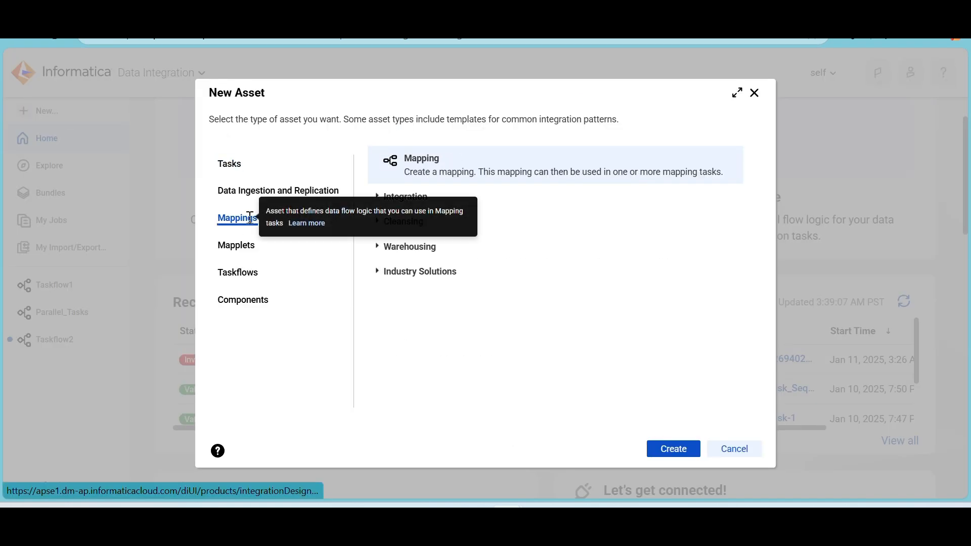
pyautogui.click(669, 450)
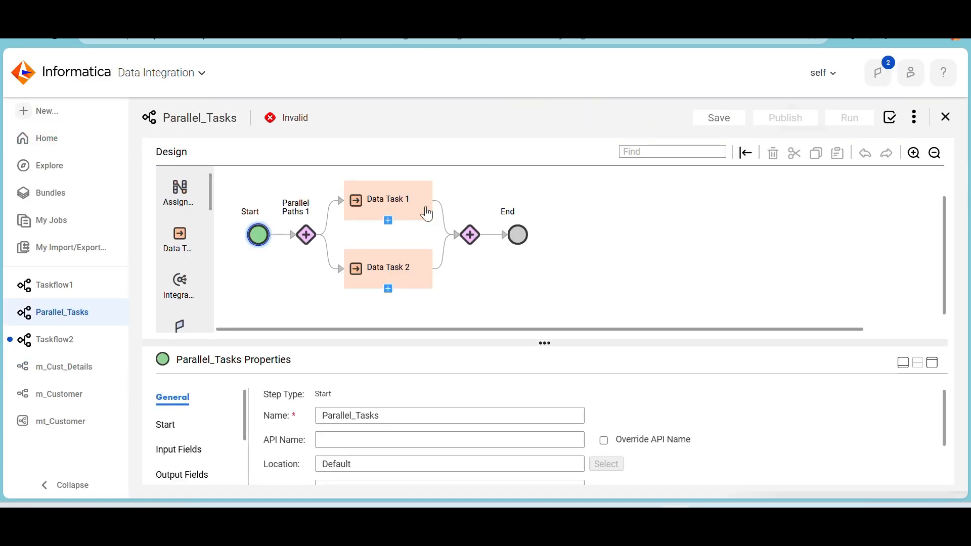
# View the assets available for Data Task 1 in Parallel_Tasks and leave the selection without choosing one
pyautogui.click(388, 222)
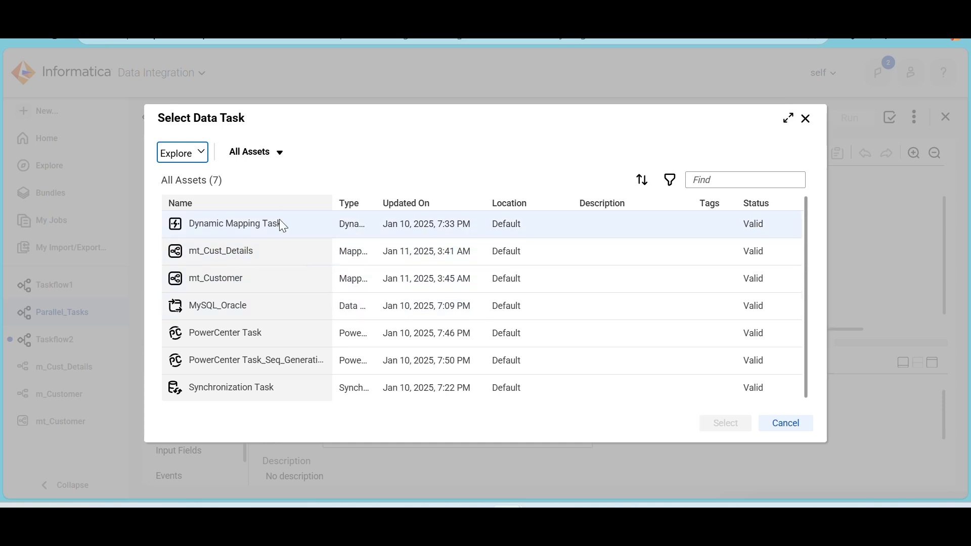
pyautogui.click(806, 121)
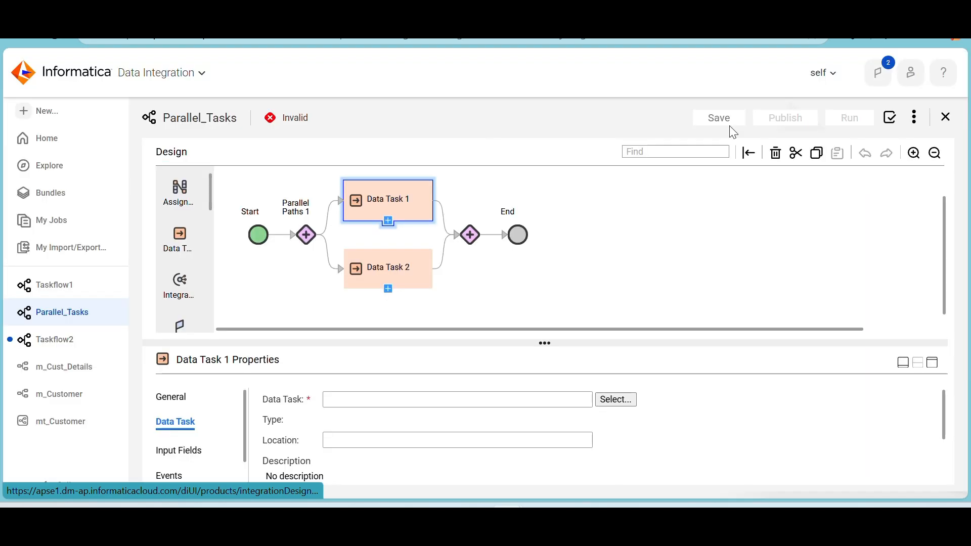
# Create another new mapping to demonstrate the order of flows
pyautogui.click(51, 116)
pyautogui.click(236, 218)
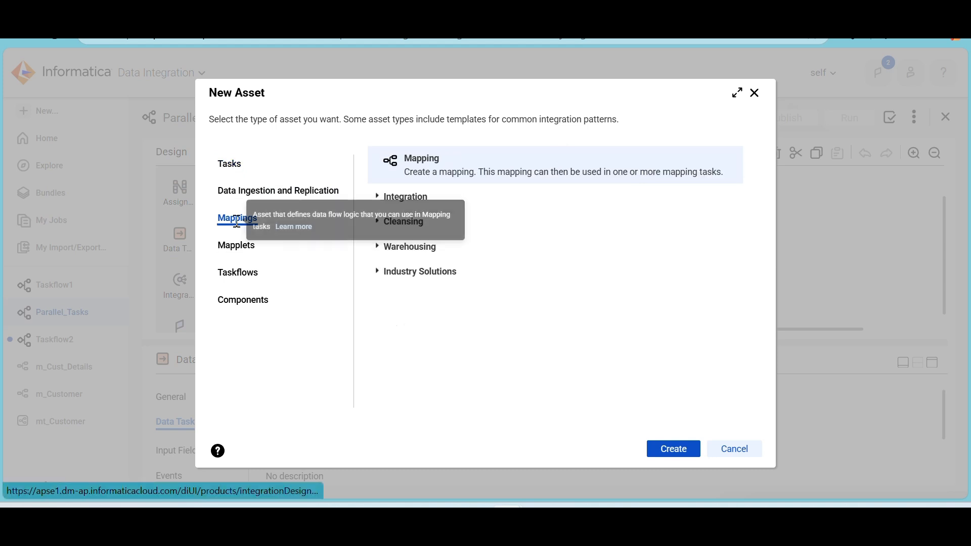
pyautogui.click(668, 452)
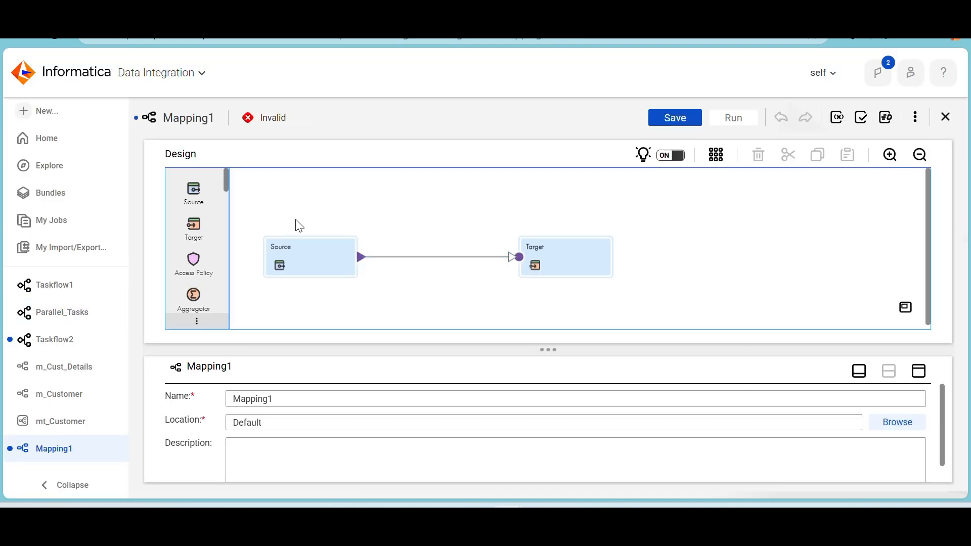
# Move the Source and Target higher on the canvas, and place a second source and target below them
pyautogui.moveTo(338, 255); pyautogui.dragTo(339, 211)
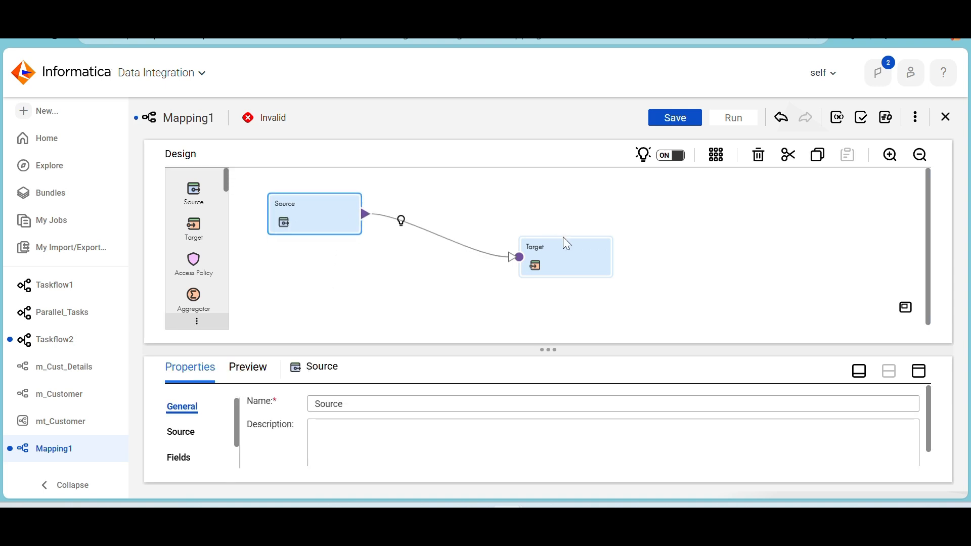
pyautogui.moveTo(569, 249); pyautogui.dragTo(555, 208)
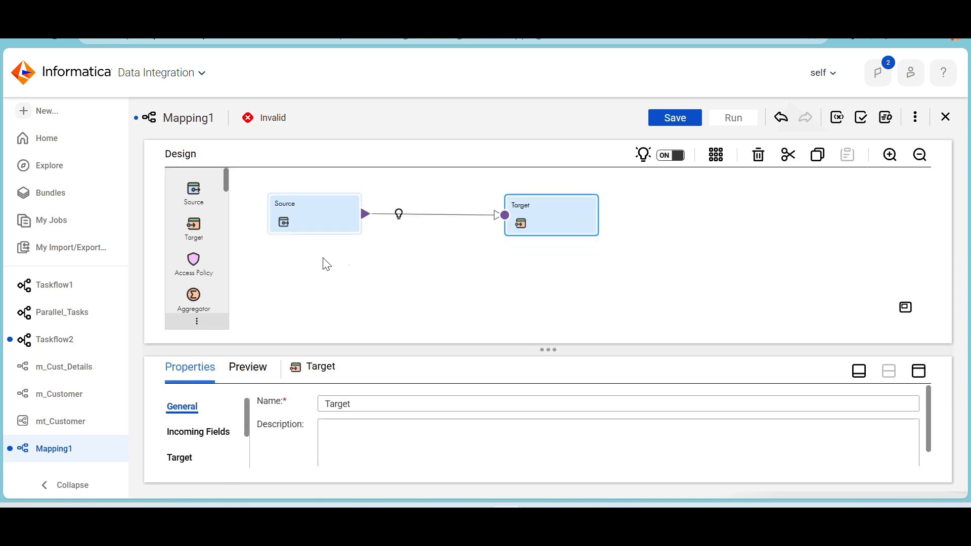
pyautogui.moveTo(204, 202); pyautogui.dragTo(263, 258)
pyautogui.moveTo(215, 233); pyautogui.dragTo(555, 256)
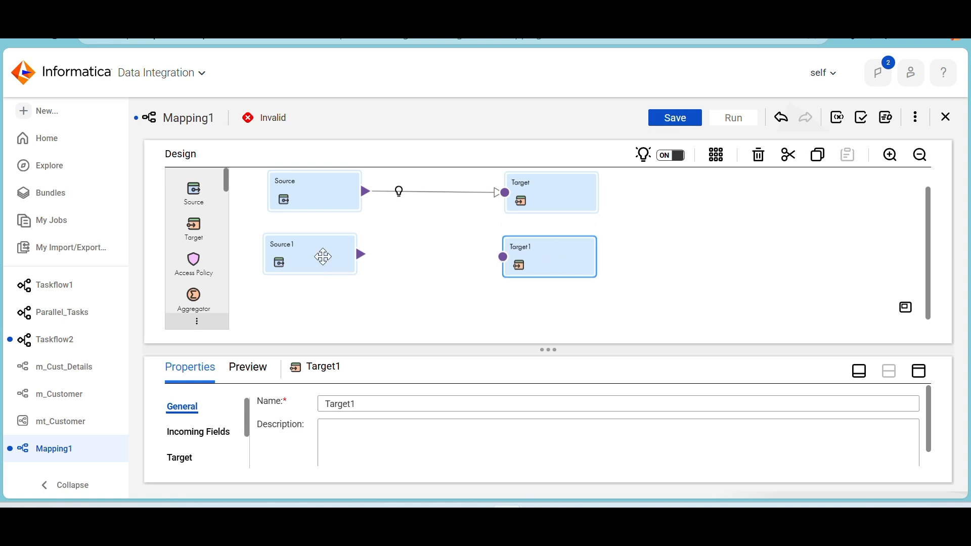
pyautogui.moveTo(323, 257); pyautogui.dragTo(323, 263)
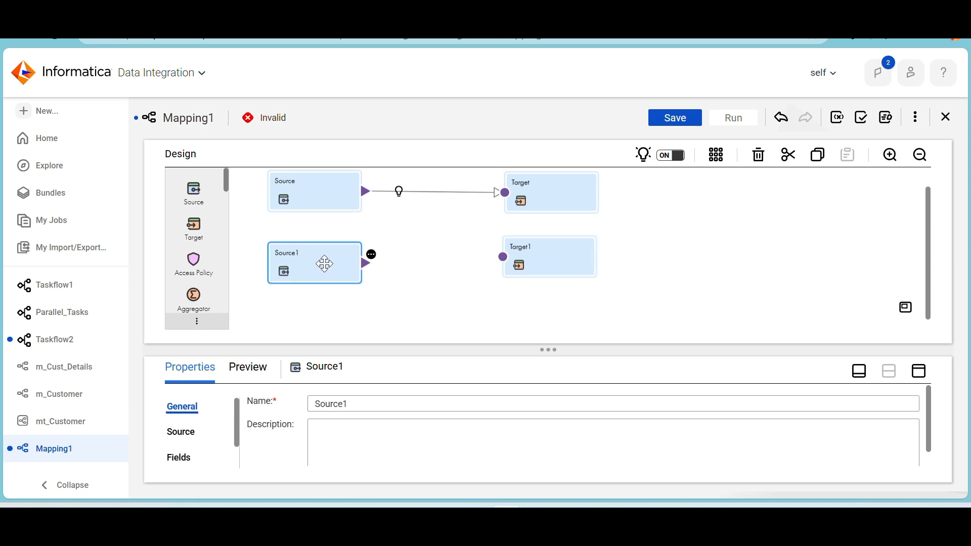
# Examine the mapping's Flow Run Order while the second source and target are unlinked, and leave without saving
pyautogui.click(913, 119)
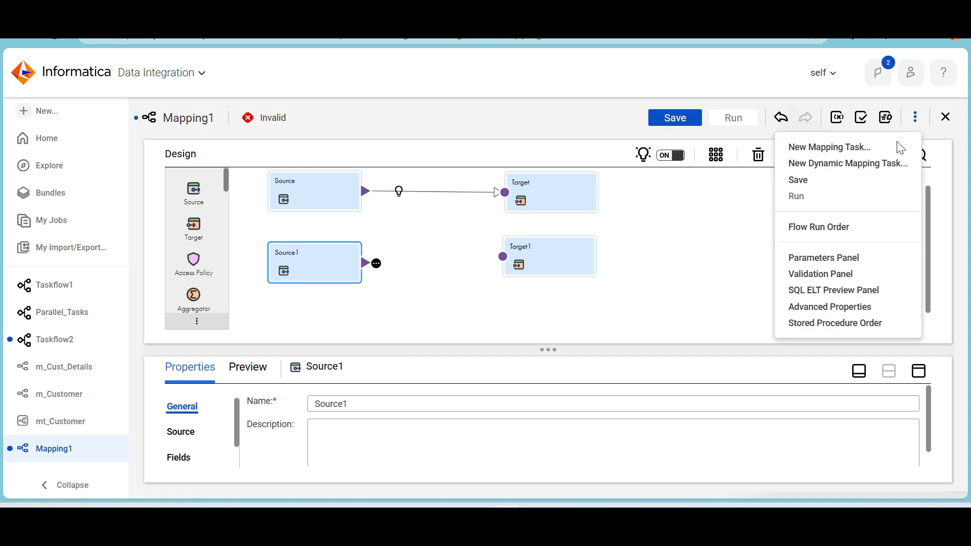
pyautogui.click(814, 230)
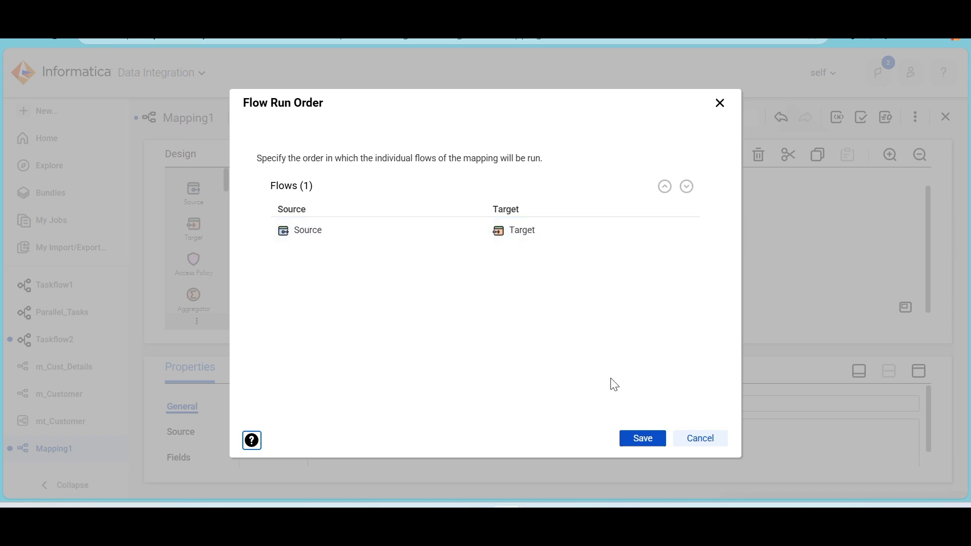
pyautogui.click(699, 438)
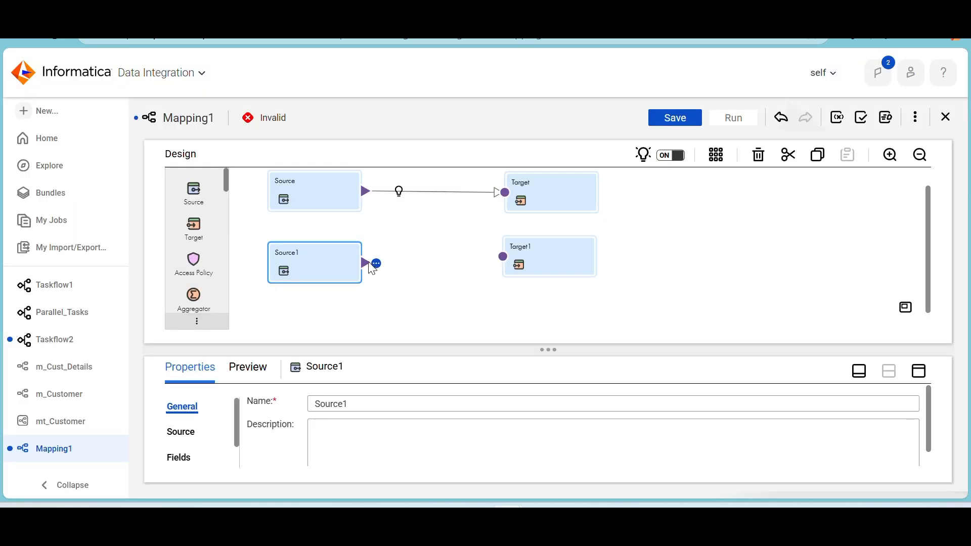
# Link Source1 to Target1 and try moving the Source flow after the Source1 flow in the Flow Run Order
pyautogui.moveTo(376, 263); pyautogui.dragTo(503, 257)
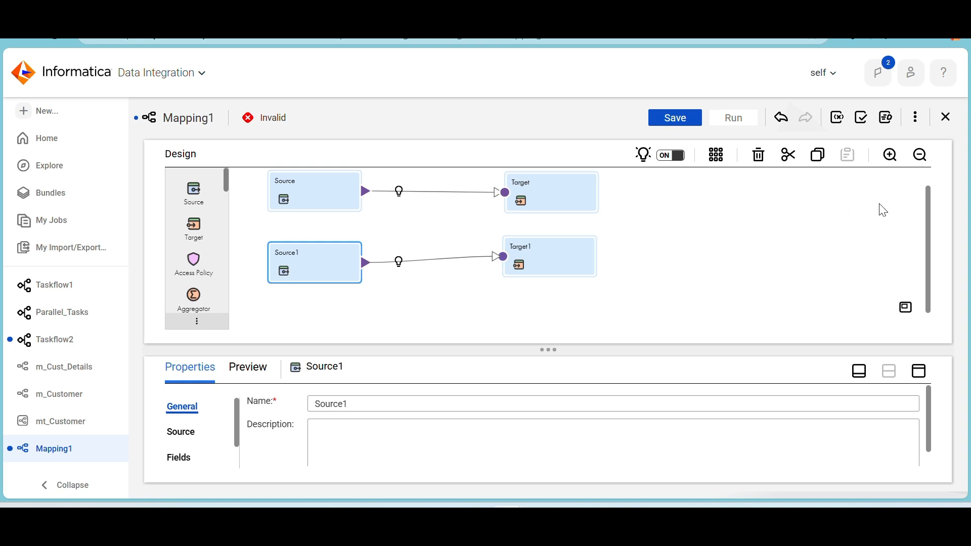
pyautogui.click(917, 119)
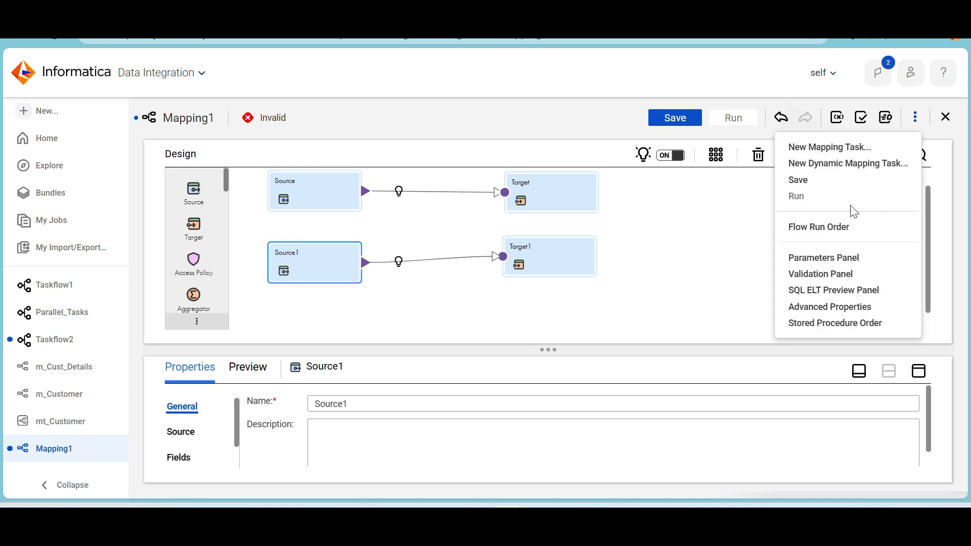
pyautogui.click(824, 224)
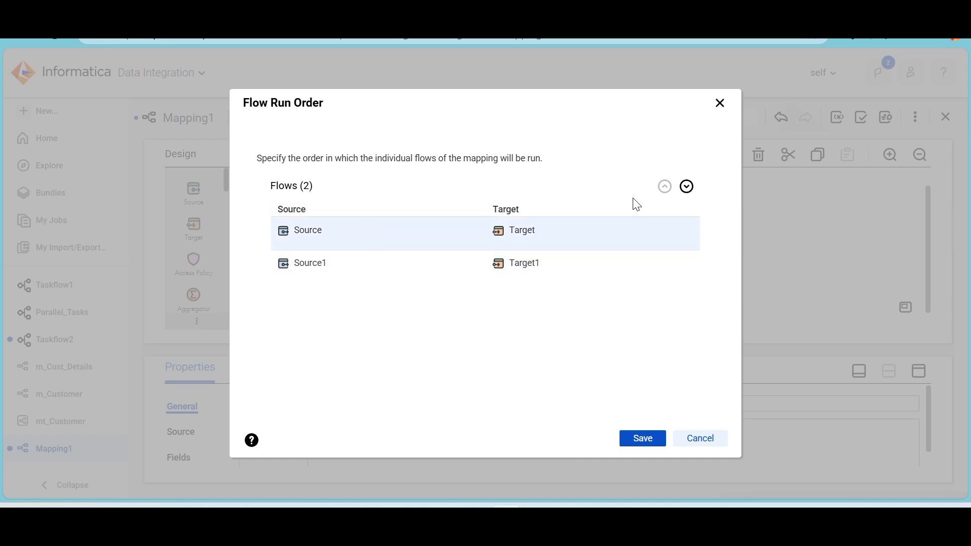
pyautogui.click(683, 190)
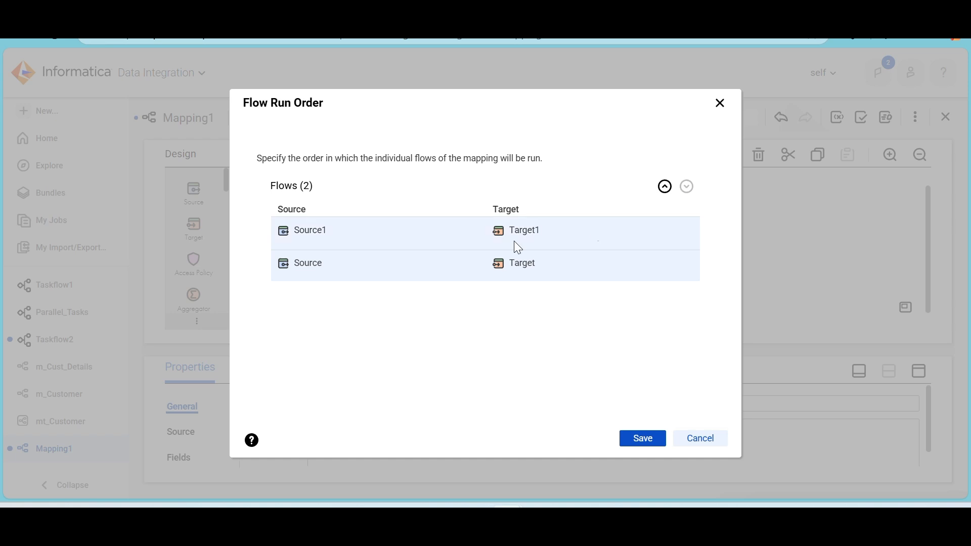
pyautogui.click(691, 441)
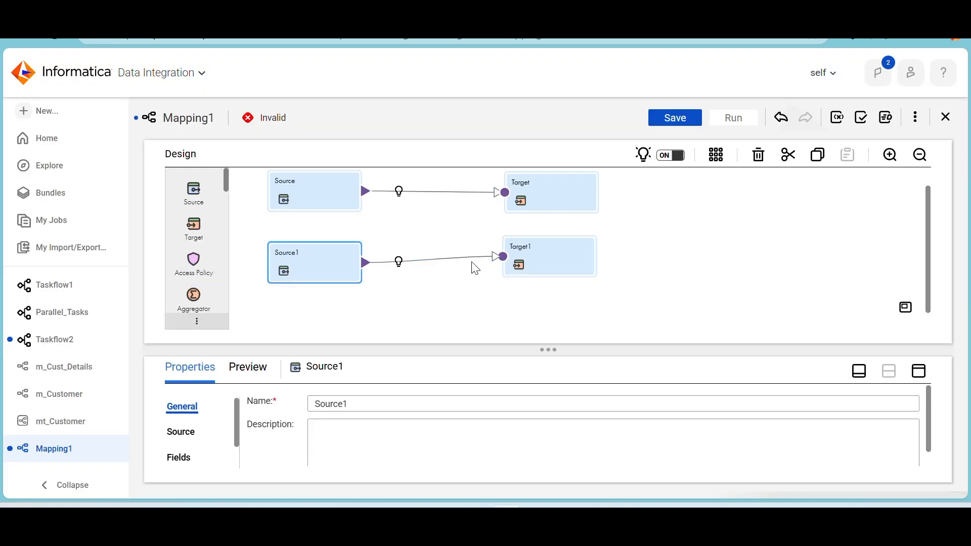
# Delete Source1 and Target1 from the mapping, and close Mapping1, discarding its changes
pyautogui.moveTo(610, 287); pyautogui.dragTo(268, 241)
pyautogui.press('Delete')
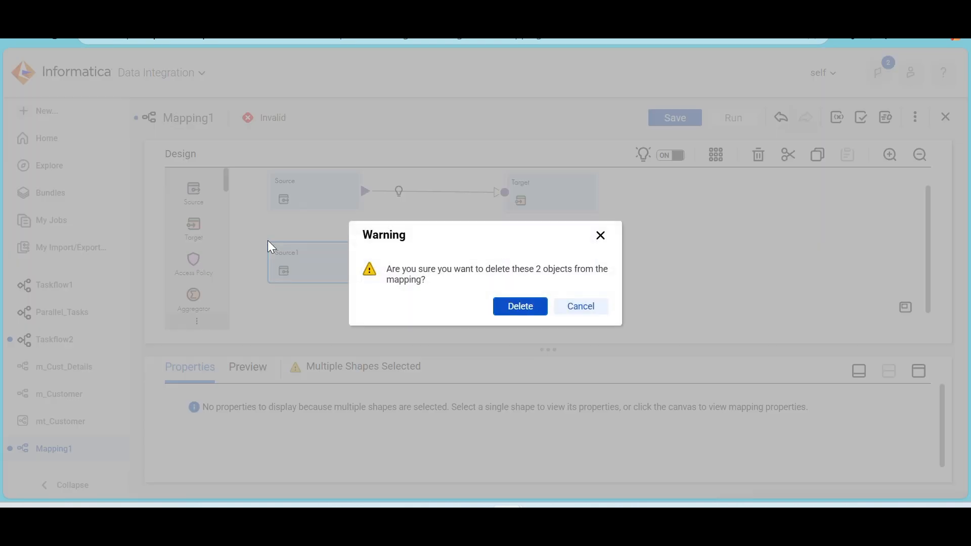
pyautogui.click(529, 315)
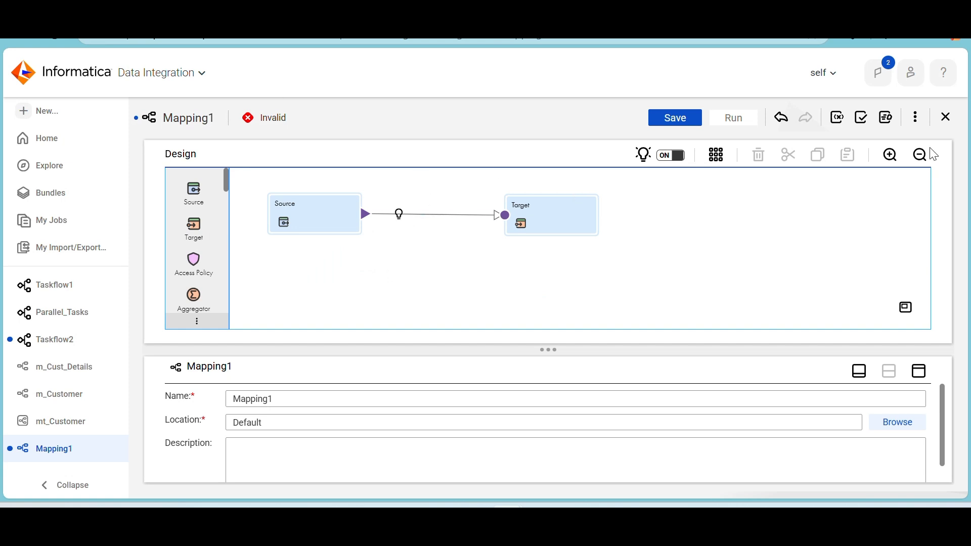
pyautogui.click(946, 118)
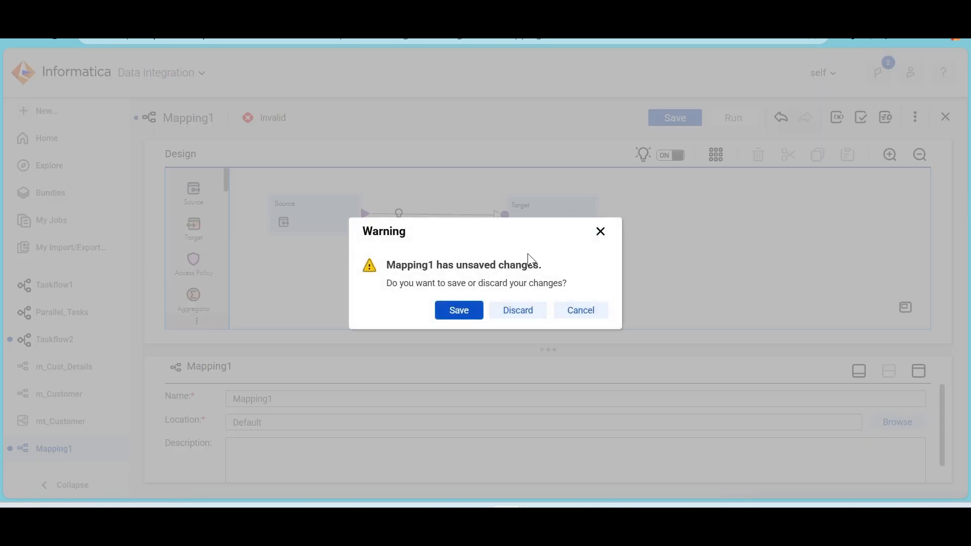
pyautogui.click(526, 310)
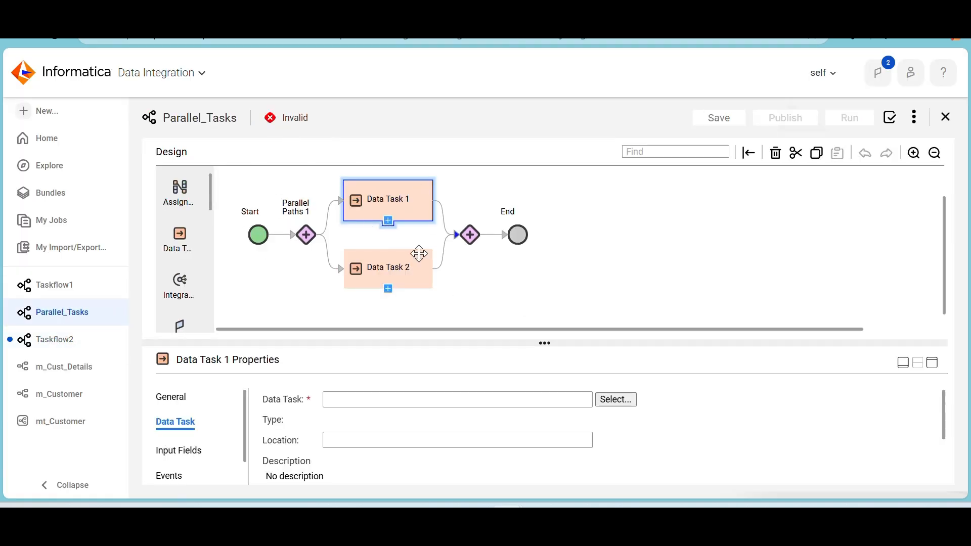
# Assign the mapping task mt_Cust_Details to Data Task 1 in the Parallel_Tasks taskflow
pyautogui.doubleClick(388, 220)
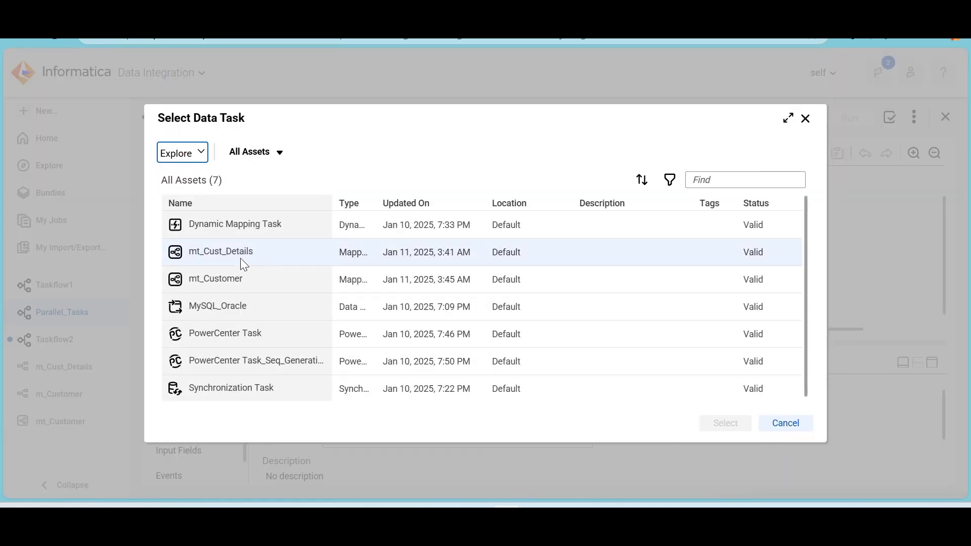
pyautogui.click(239, 254)
pyautogui.click(731, 426)
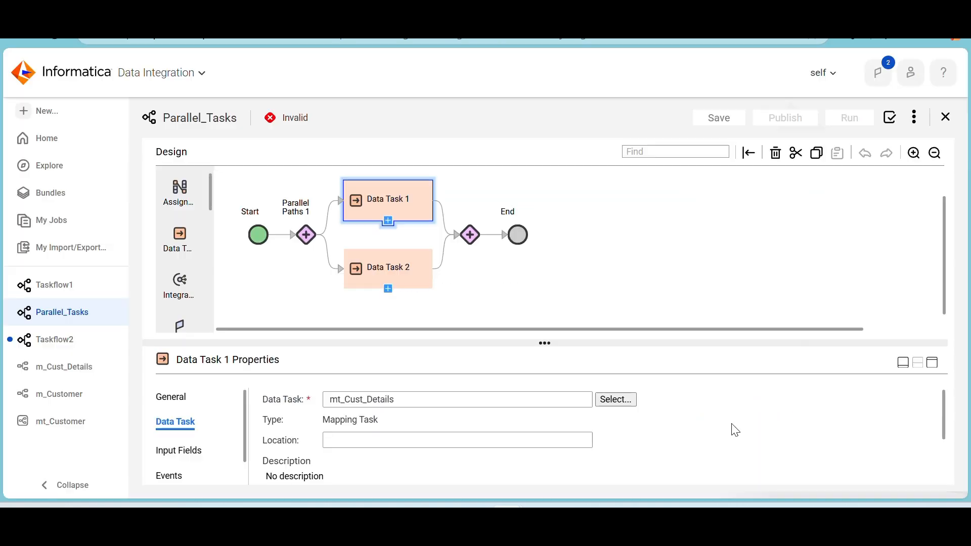
# Assign the mapping task mt_Customer to Data Task 2 in the Parallel_Tasks taskflow
pyautogui.click(388, 289)
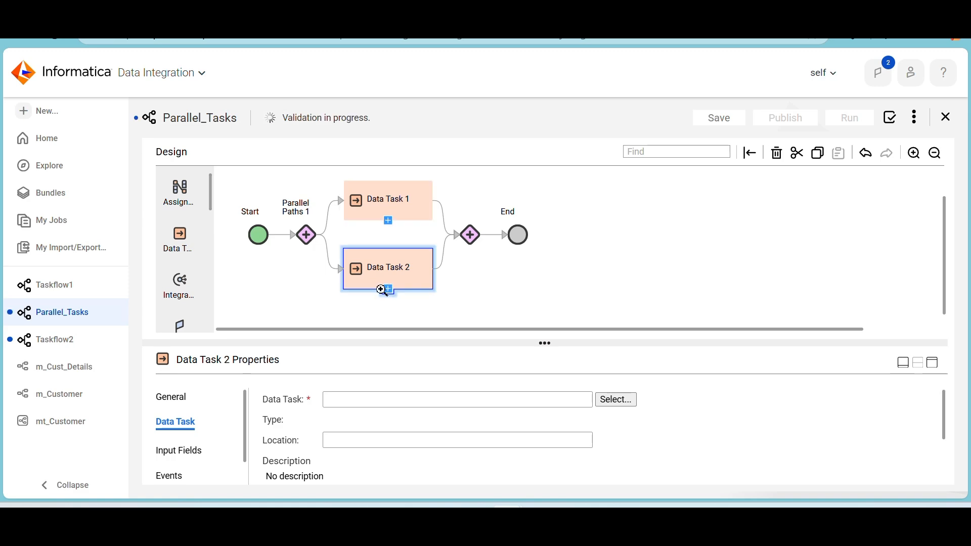
pyautogui.click(387, 289)
pyautogui.click(230, 280)
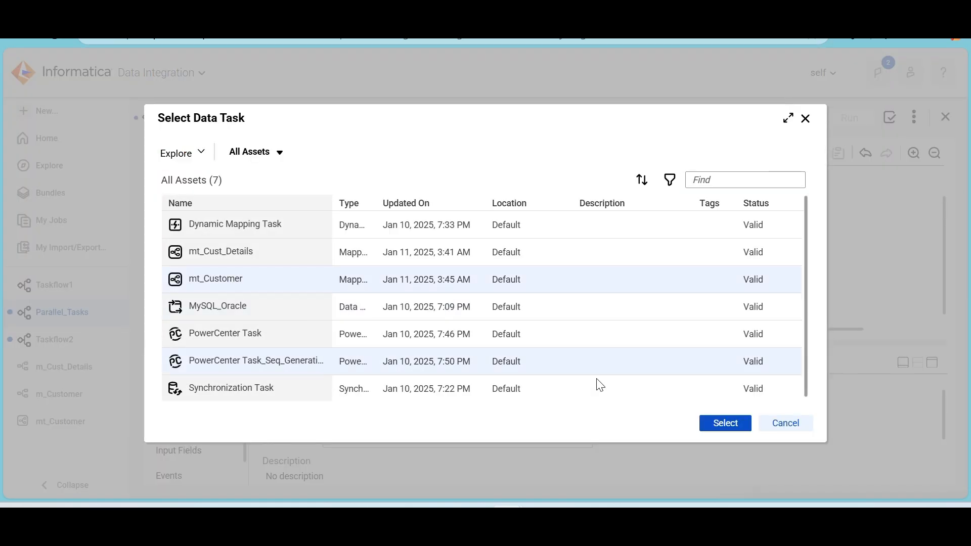
pyautogui.click(715, 428)
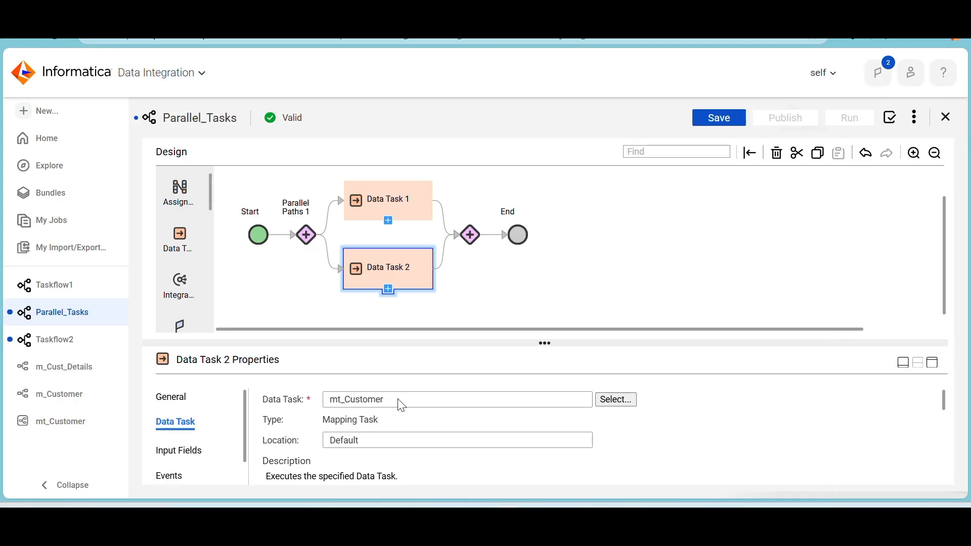
# Check the mapping task assigned to Data Task 1, then save and publish the Parallel_Tasks taskflow
pyautogui.click(403, 205)
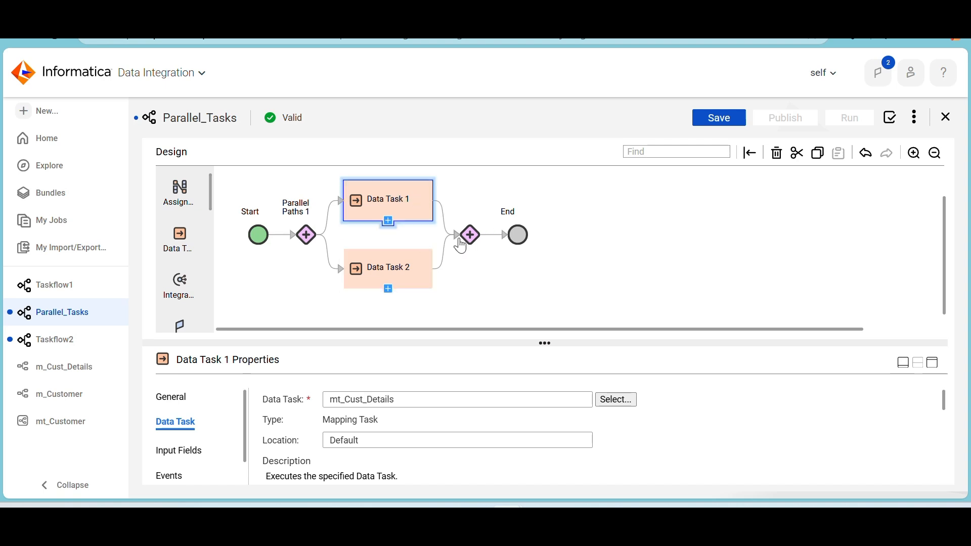
pyautogui.click(708, 121)
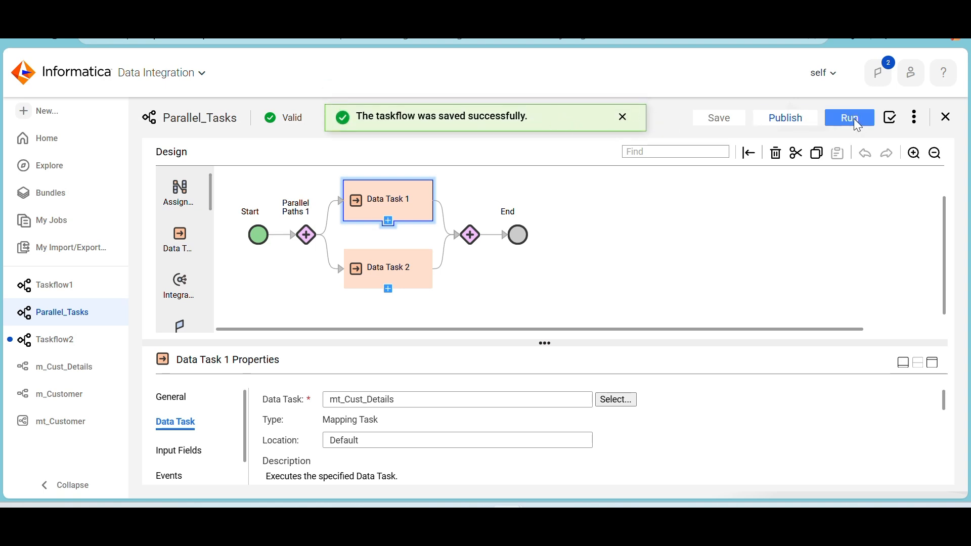
pyautogui.click(802, 123)
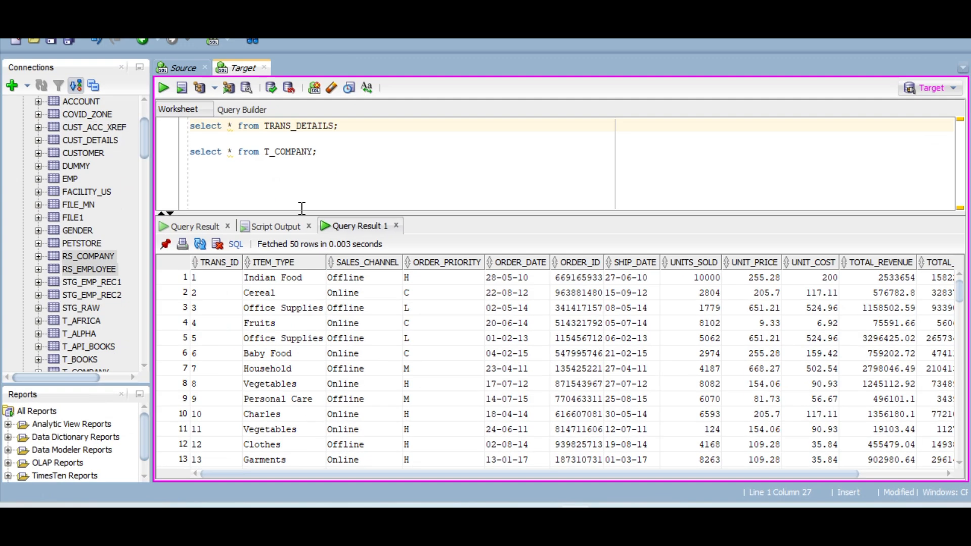
# Switch to SQL Developer and run a "truncate table TRANS_DETAILS;" statement, written between the two select queries, in the Target worksheet
pyautogui.click(312, 138)
pyautogui.press('Return')
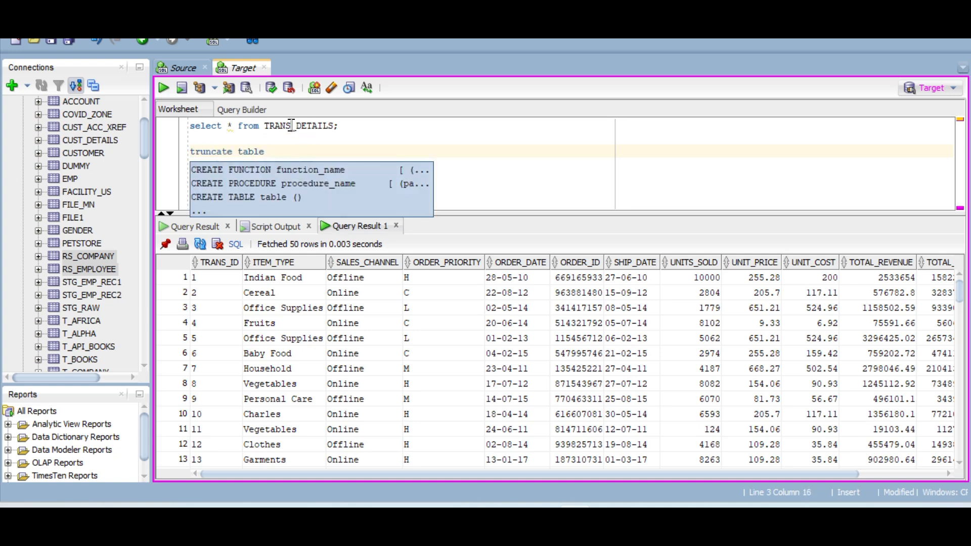
pyautogui.doubleClick(291, 125)
pyautogui.hotkey('ctrl', 'c')
pyautogui.click(273, 150)
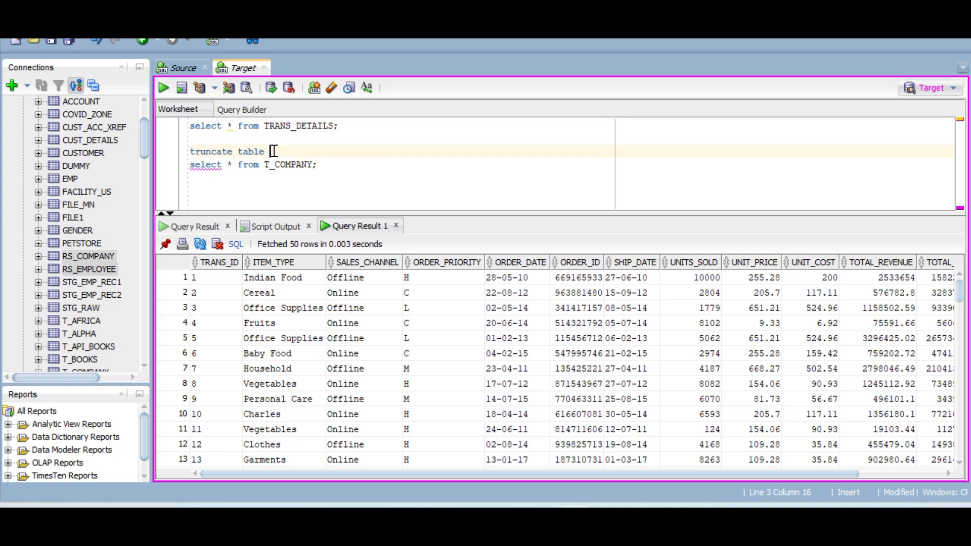
pyautogui.hotkey('ctrl', 'v')
pyautogui.hotkey('ctrl', 'Return')
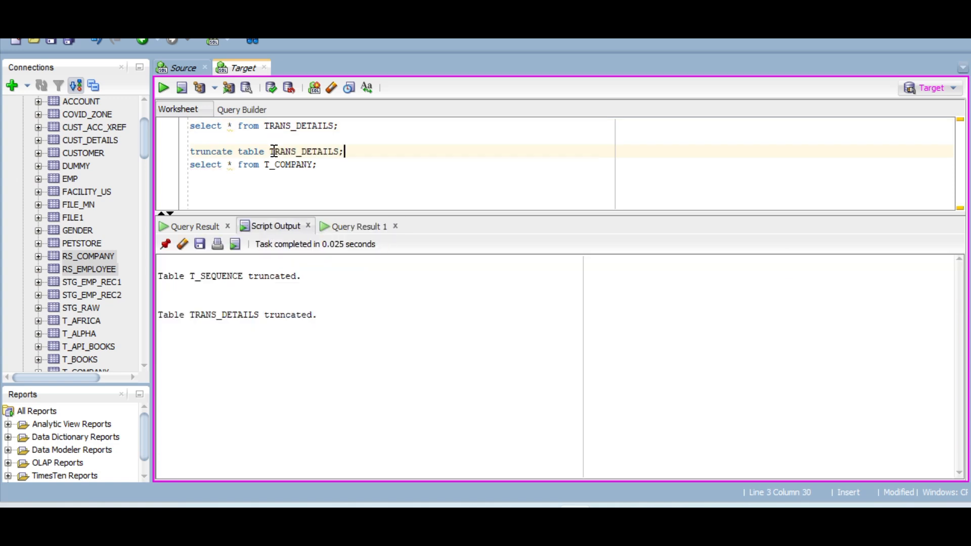
# Replace the table name in the truncate statement with T_COMPANY and execute it
pyautogui.doubleClick(295, 165)
pyautogui.hotkey('ctrl', 'c')
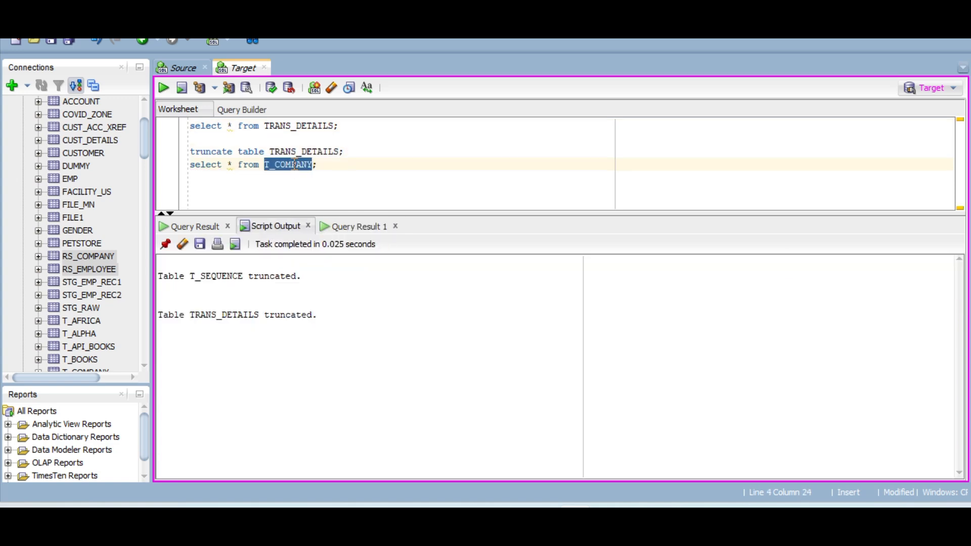
pyautogui.doubleClick(310, 151)
pyautogui.hotkey('ctrl', 'v')
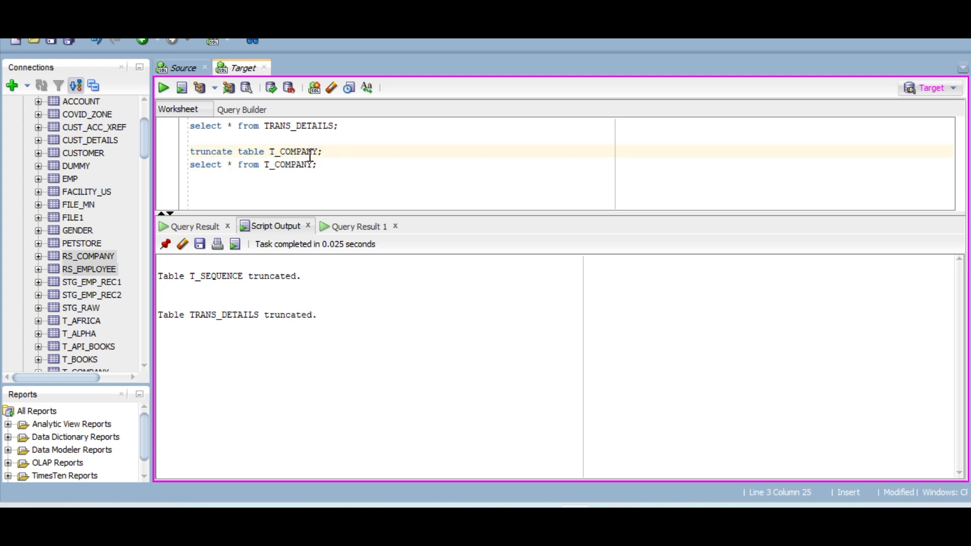
pyautogui.hotkey('ctrl', 'Return')
# Run the select queries on T_COMPANY and TRANS_DETAILS to check the contents of both target tables
pyautogui.press('Down')
pyautogui.hotkey('ctrl', 'Return')
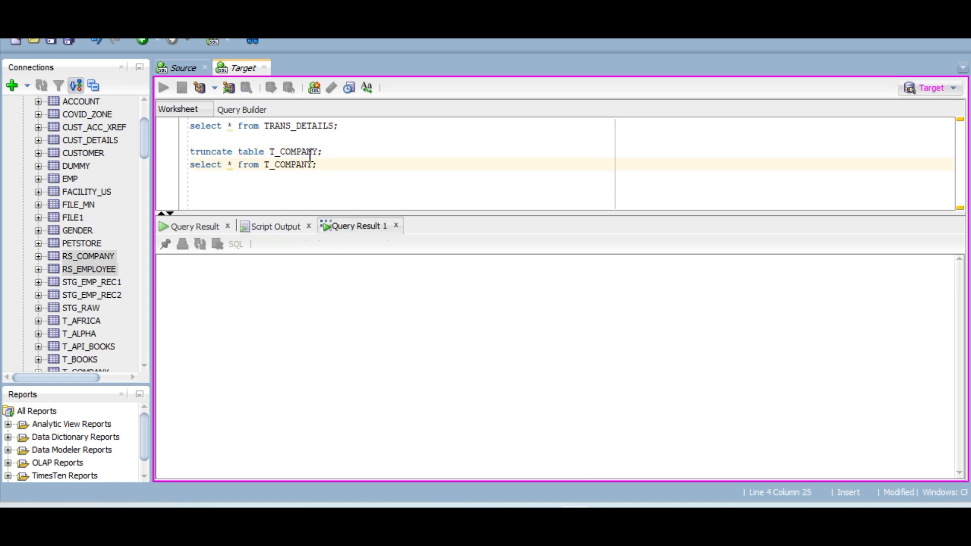
pyautogui.press('Up')
pyautogui.press('Up')
pyautogui.press('Up')
pyautogui.hotkey('ctrl', 'Return')
# Delete the truncate statement line from the Target worksheet, keeping the two select queries
pyautogui.press('Down')
pyautogui.press('Down')
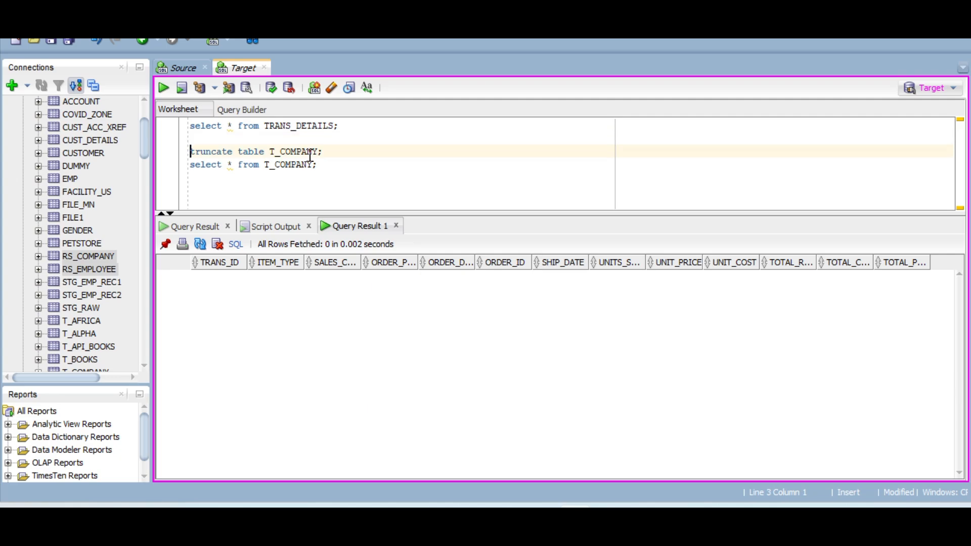
pyautogui.hotkey('shift', 'Down')
pyautogui.press('Delete')
# Switch back to Informatica, run the Parallel_Tasks taskflow, and open its job instance from My Jobs
pyautogui.hotkey('alt', 'Tab')
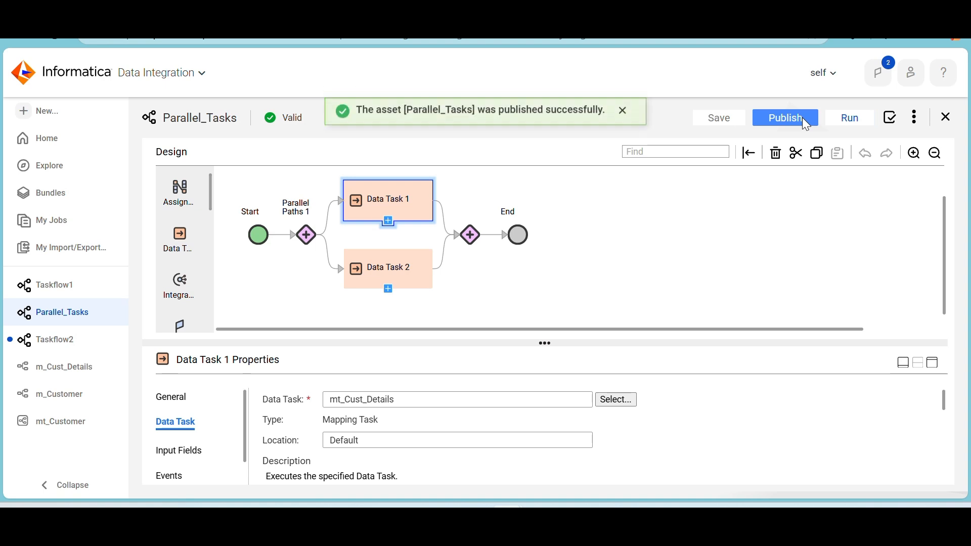
pyautogui.click(841, 120)
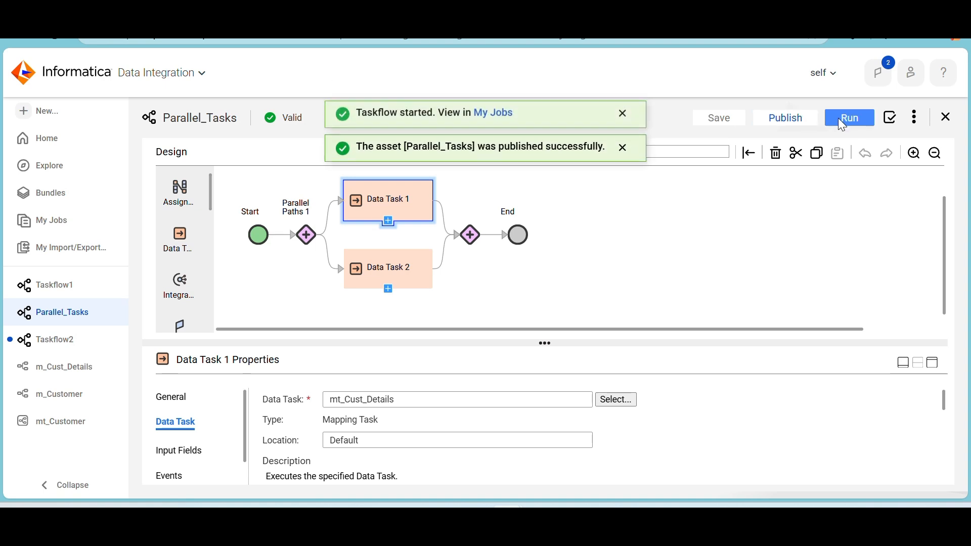
pyautogui.click(503, 116)
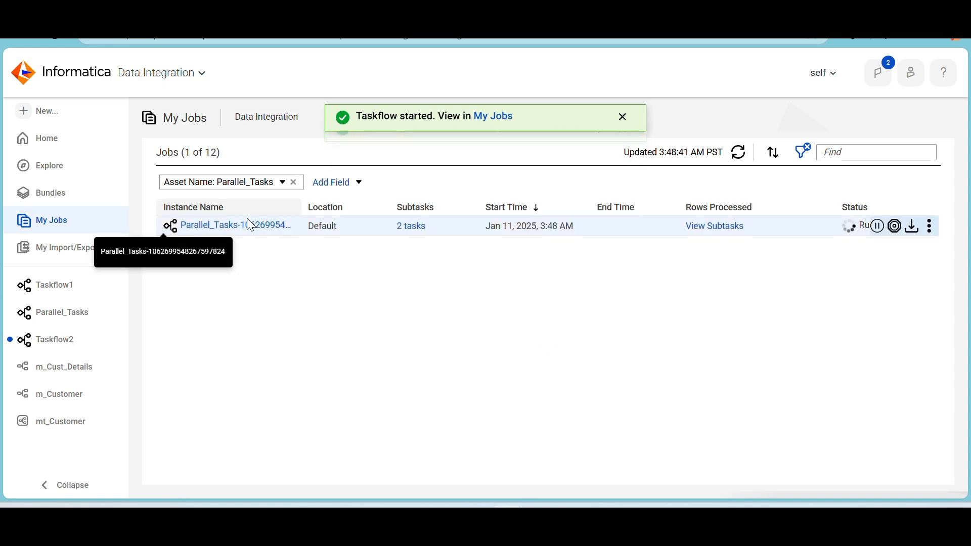
pyautogui.click(248, 223)
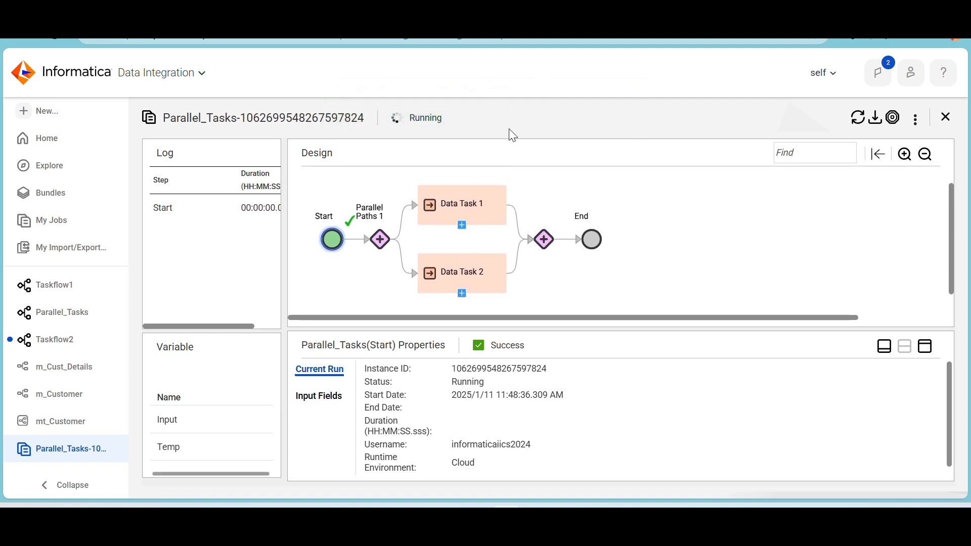
# Refresh the Parallel_Tasks job details and examine the status of the run and its parallel data tasks
pyautogui.click(858, 124)
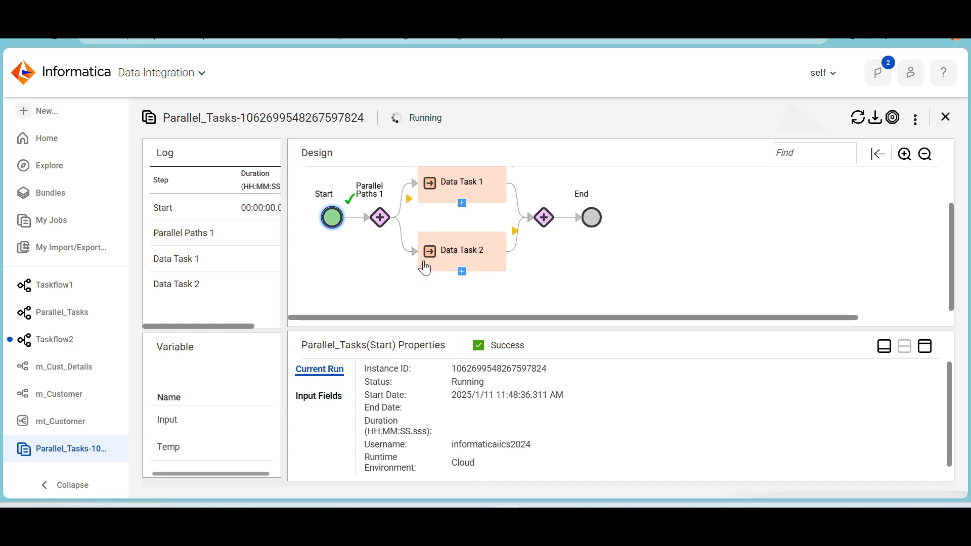
pyautogui.click(856, 122)
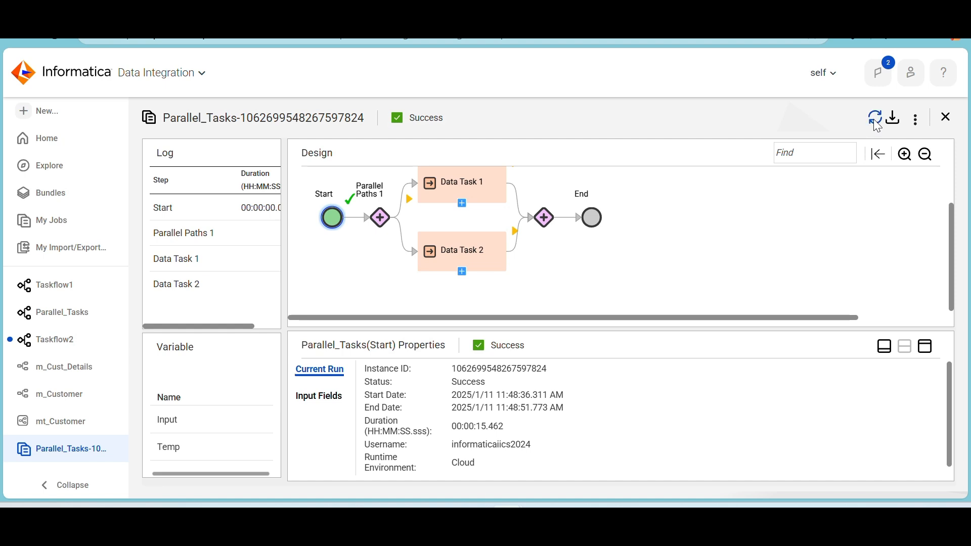
pyautogui.click(877, 123)
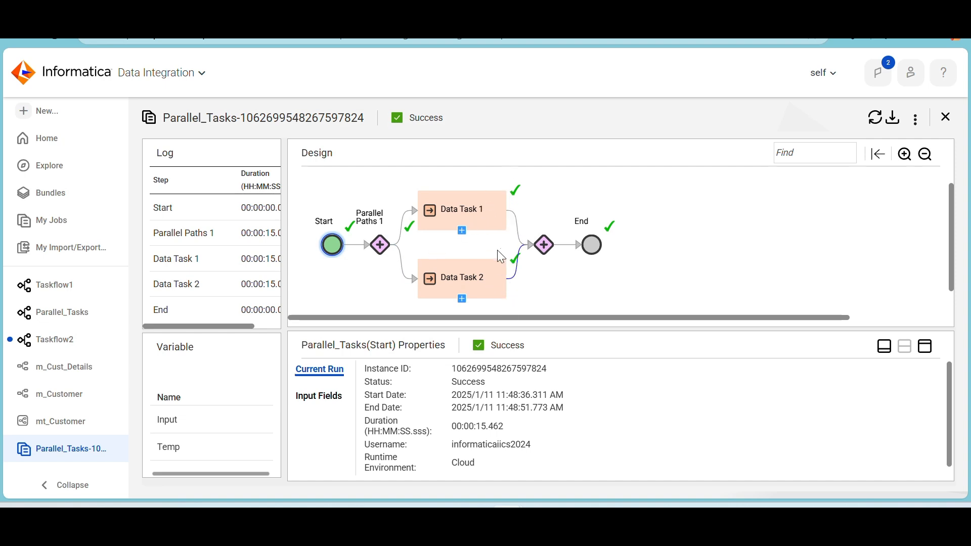
pyautogui.click(876, 119)
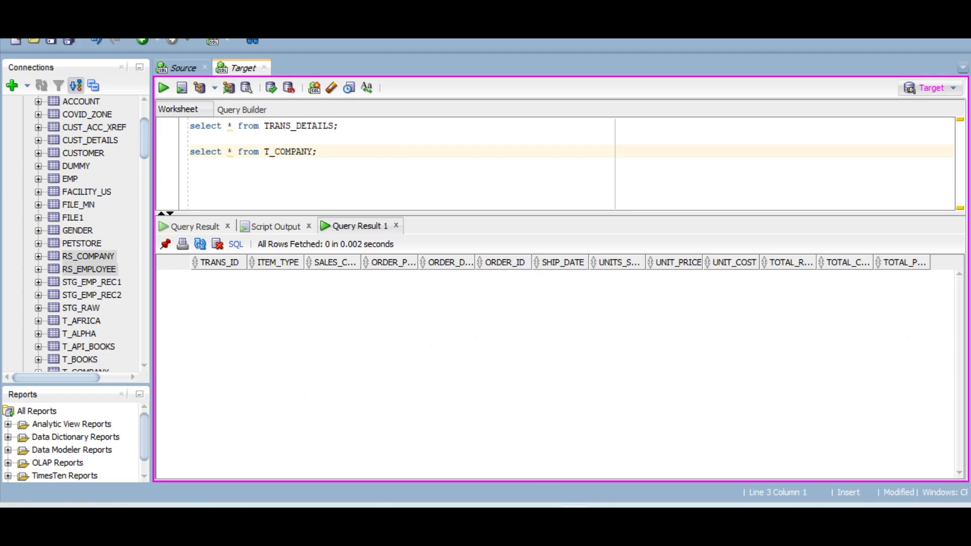
# Switch to SQL Developer and query TRANS_DETAILS and T_COMPANY in the Target worksheet to check the loaded data
pyautogui.click(274, 129)
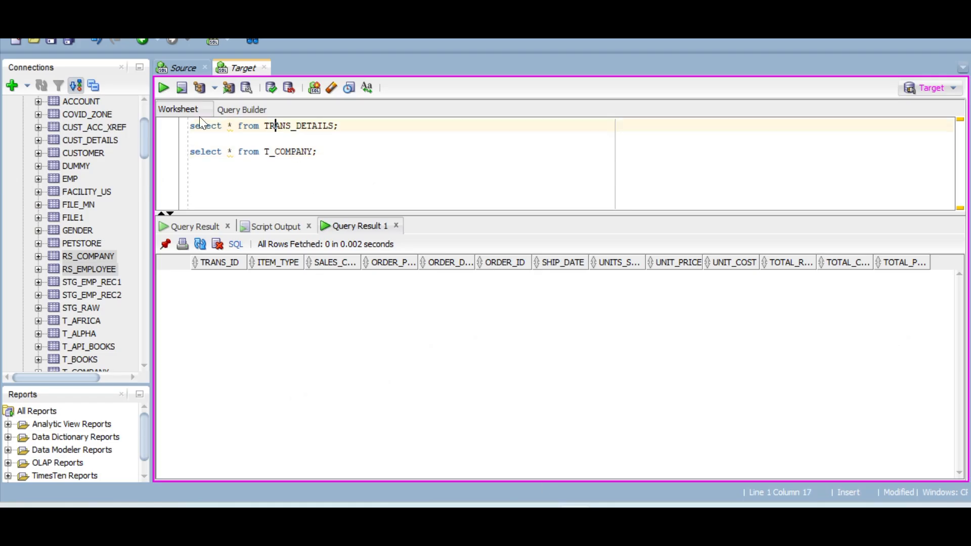
pyautogui.click(163, 88)
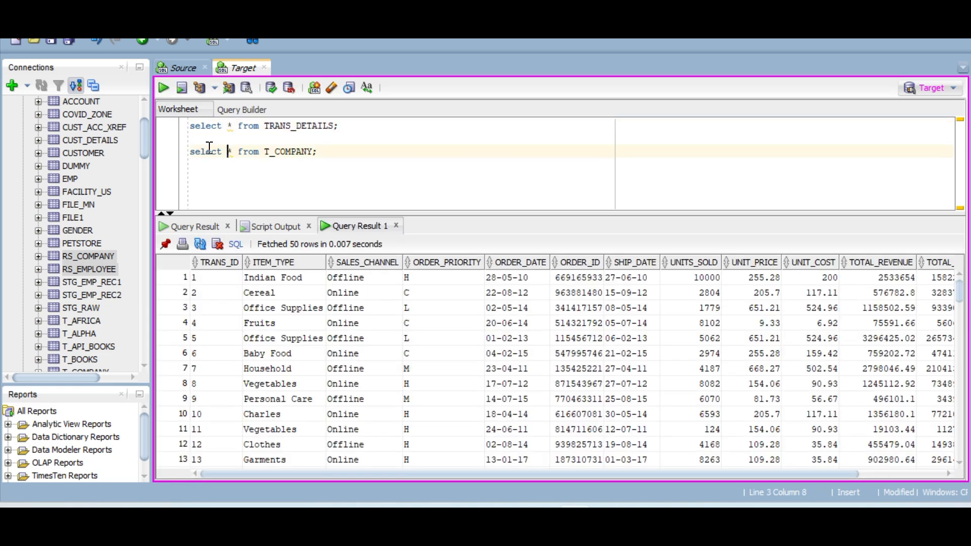
pyautogui.click(164, 91)
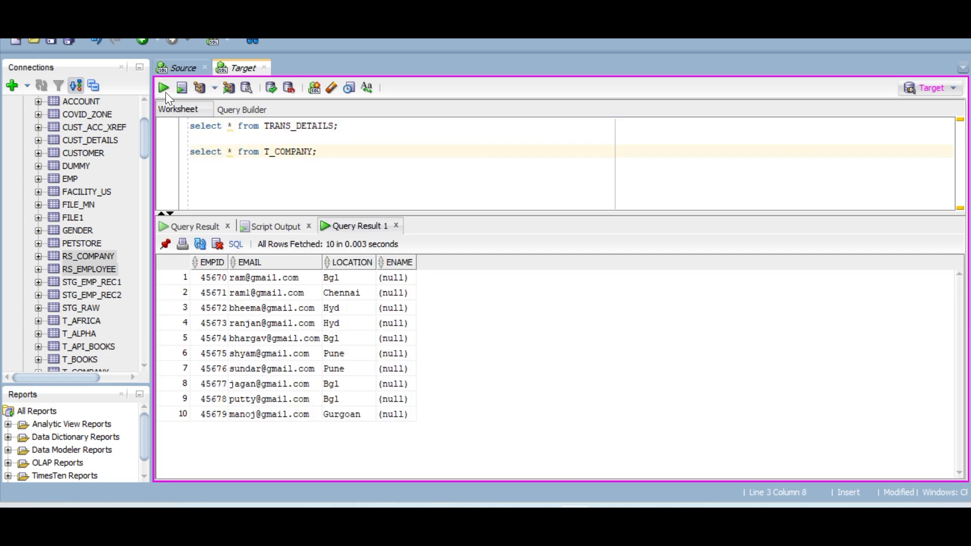
pyautogui.moveTo(337, 155); pyautogui.dragTo(170, 127)
pyautogui.click(340, 150)
# Return to Informatica, close the job details, and assign the mapping task mt_Cust_Details to Data Task 1 in Taskflow2
pyautogui.hotkey('alt', 'Tab')
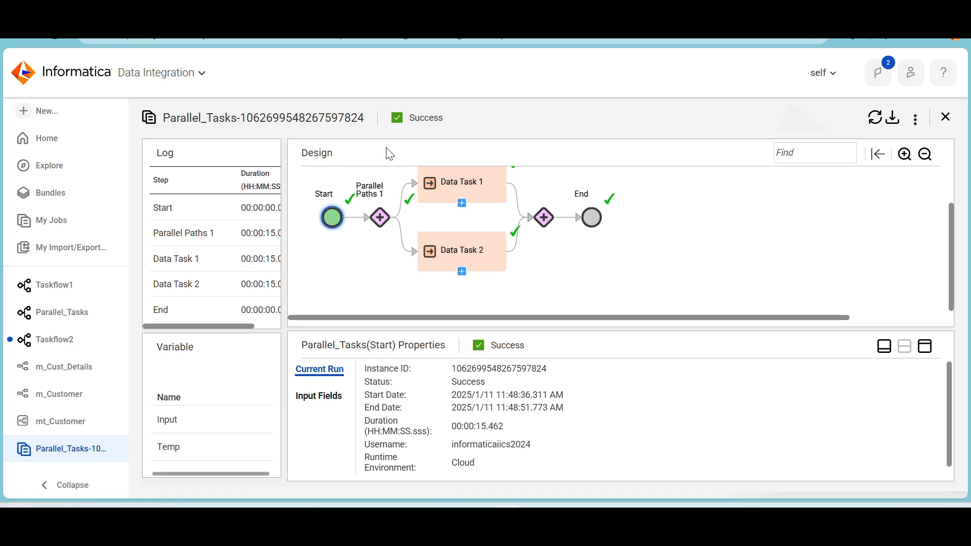
pyautogui.click(948, 121)
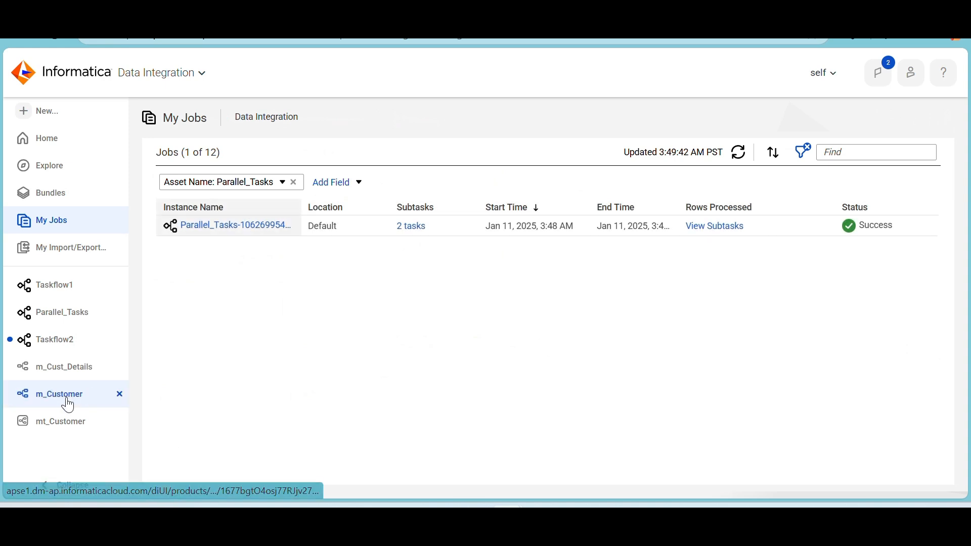
pyautogui.click(67, 349)
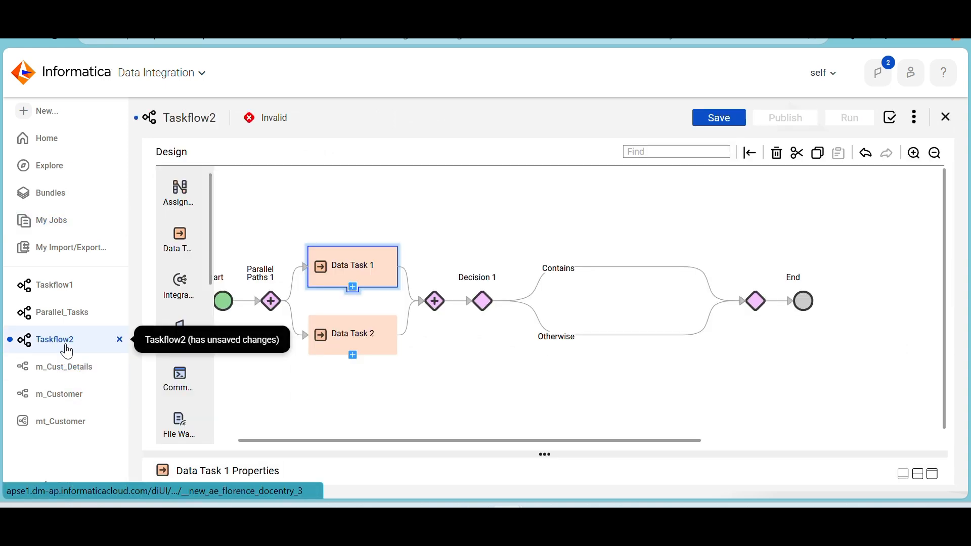
pyautogui.click(353, 286)
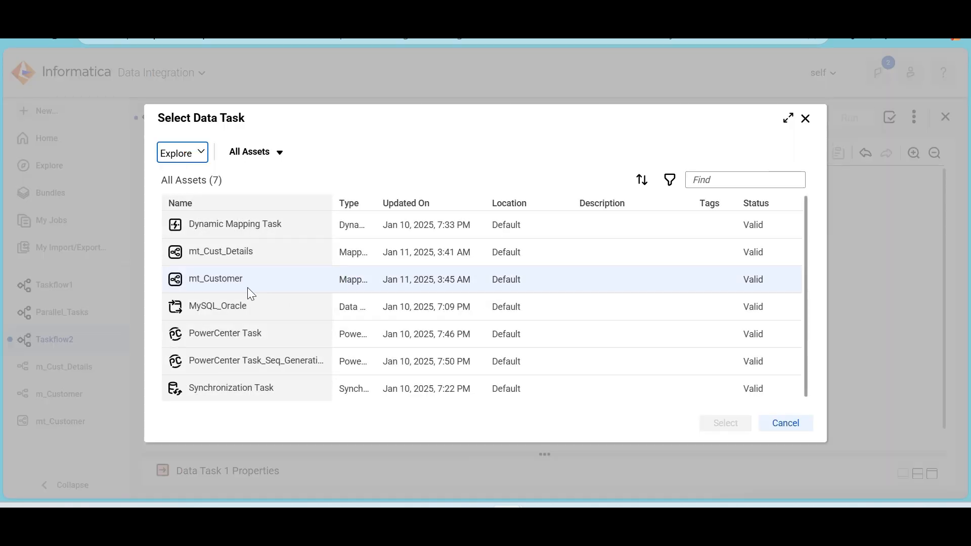
pyautogui.click(246, 250)
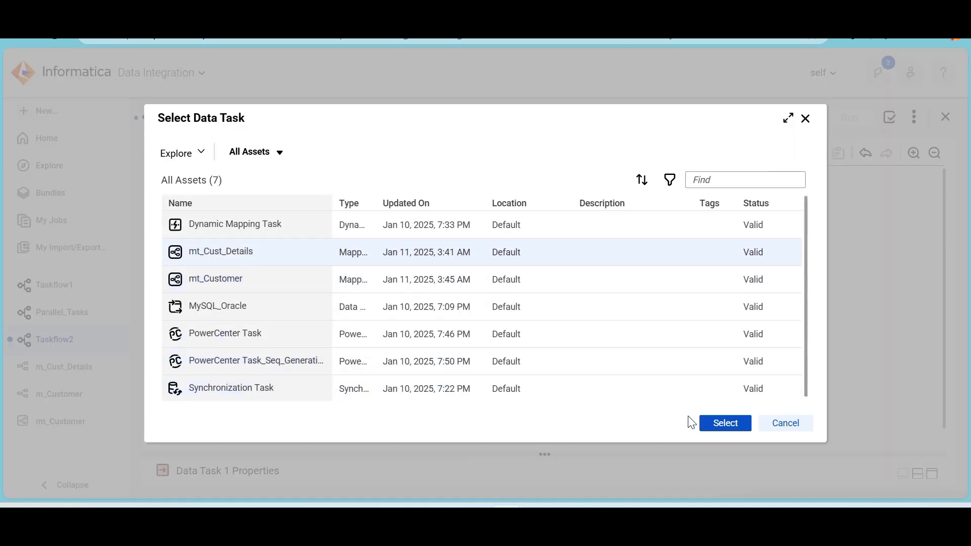
pyautogui.click(708, 428)
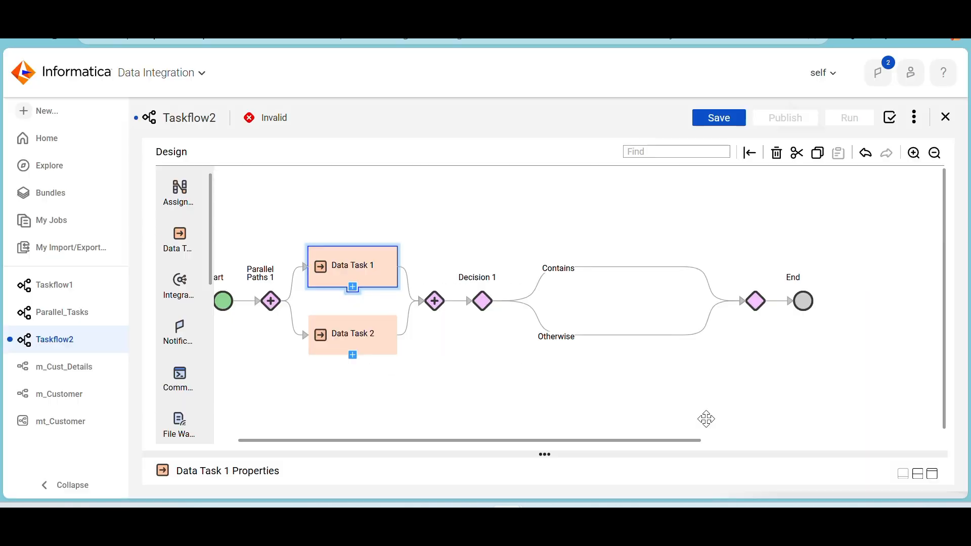
# Assign the mapping task mt_Customer to Data Task 2 in Taskflow2
pyautogui.click(356, 356)
pyautogui.click(355, 356)
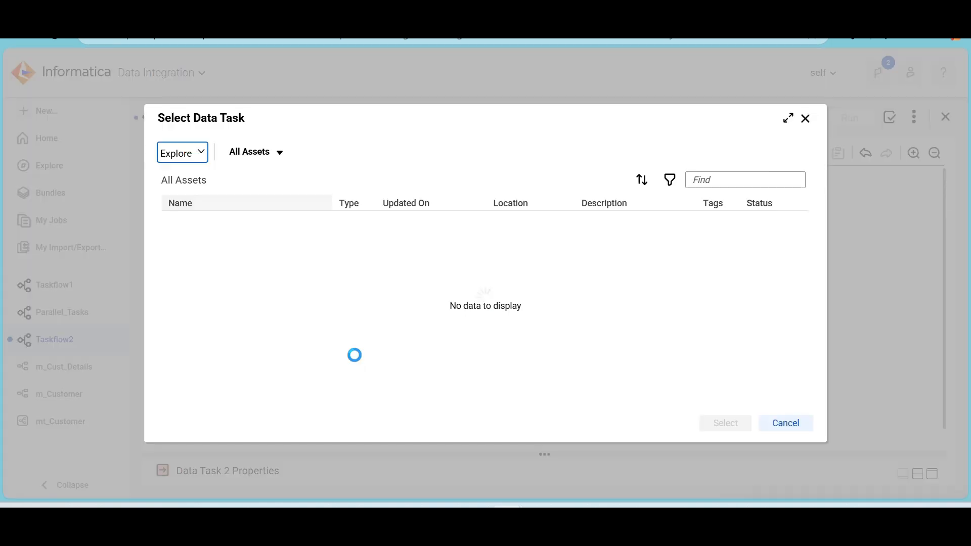
pyautogui.click(248, 279)
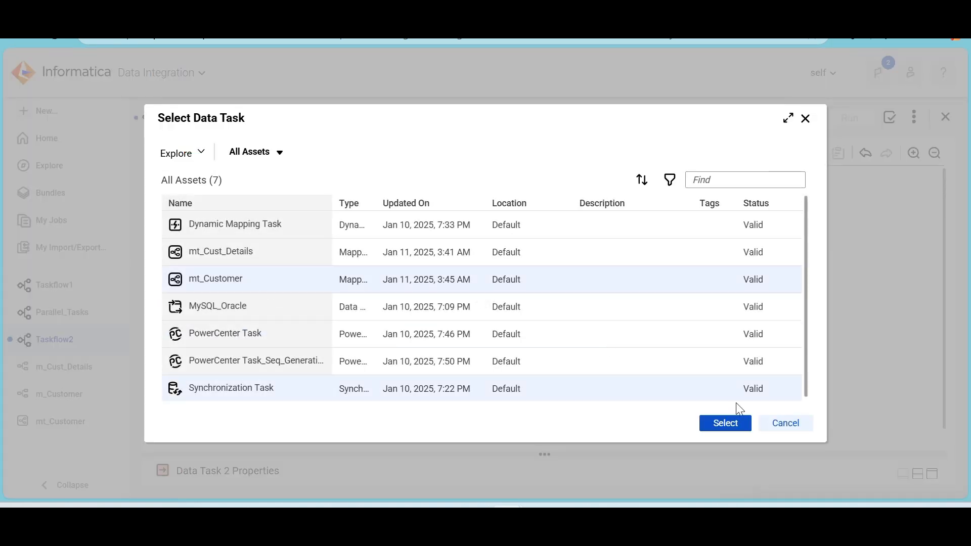
pyautogui.click(727, 428)
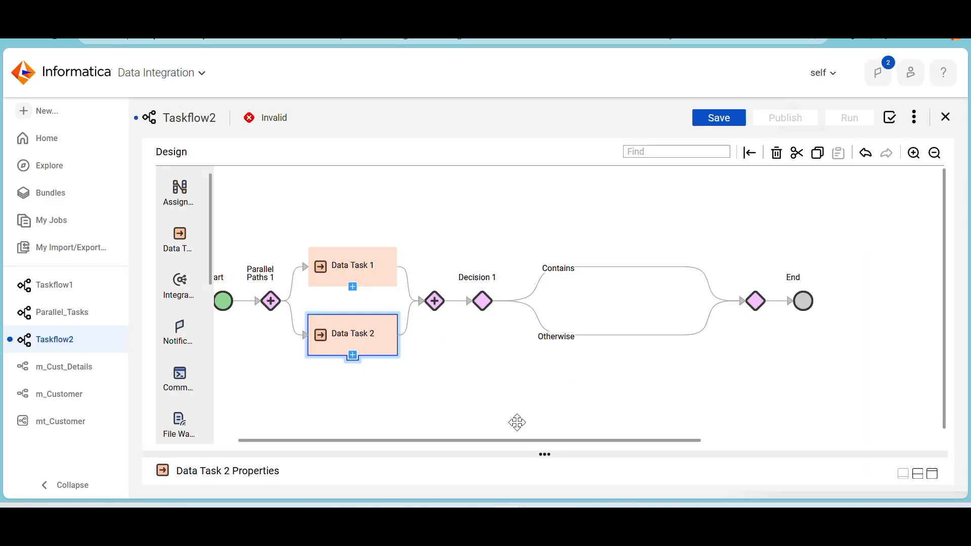
pyautogui.moveTo(506, 440); pyautogui.dragTo(444, 448)
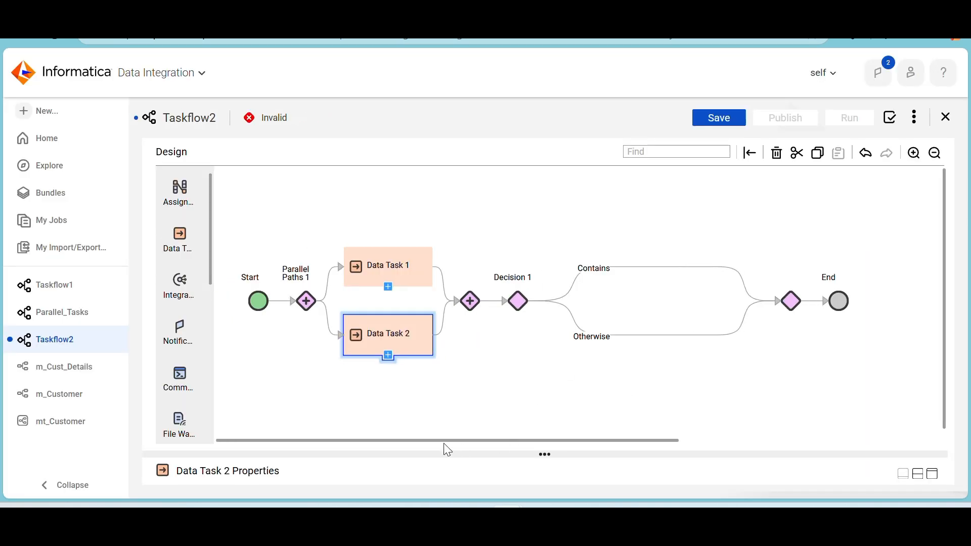
pyautogui.scroll(-1, 492, 401)
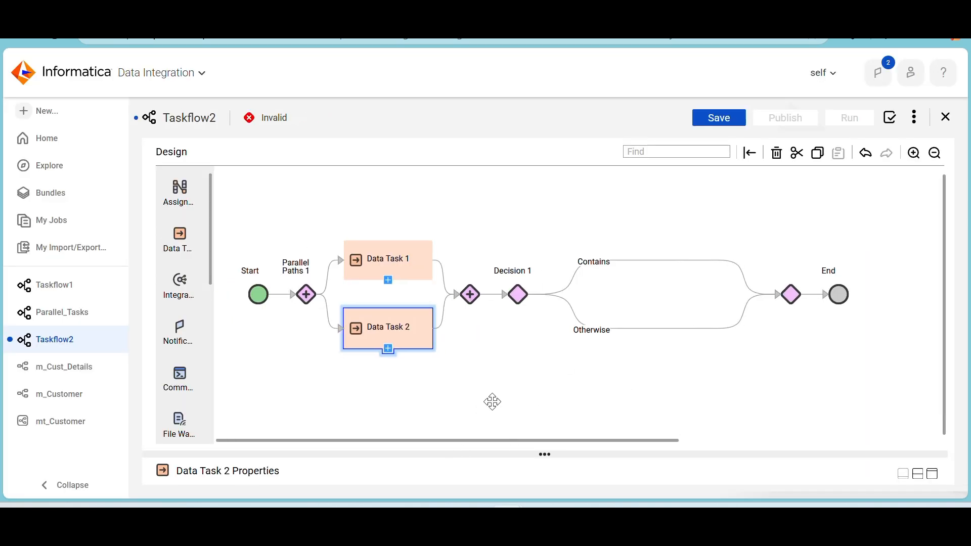
# Open the decision settings of Decision 1 with the Field type and bring up its selectable fields
pyautogui.click(519, 298)
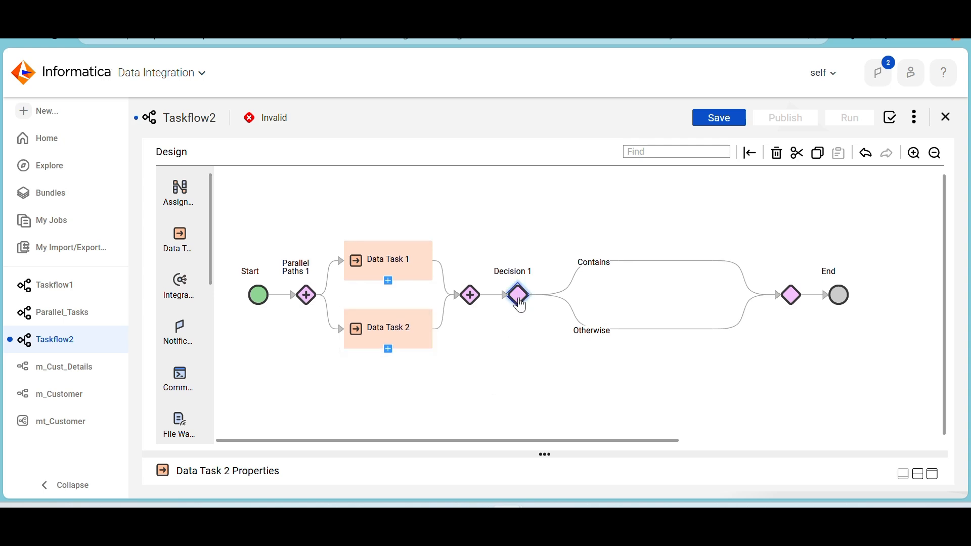
pyautogui.click(934, 476)
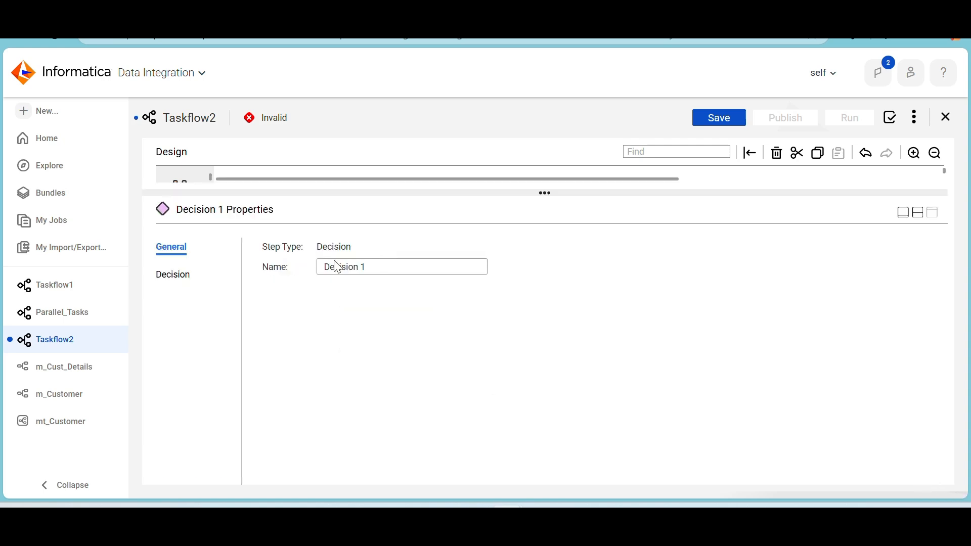
pyautogui.click(183, 275)
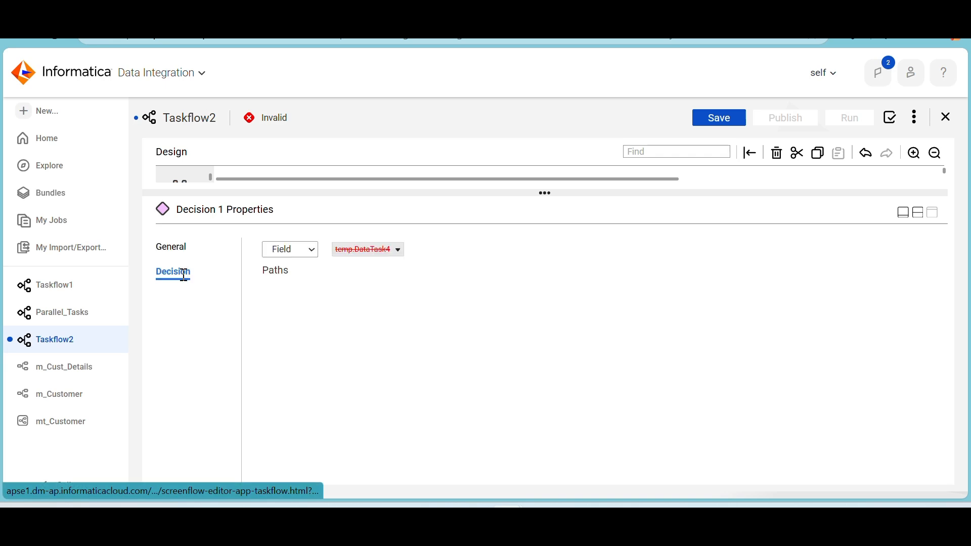
pyautogui.click(310, 249)
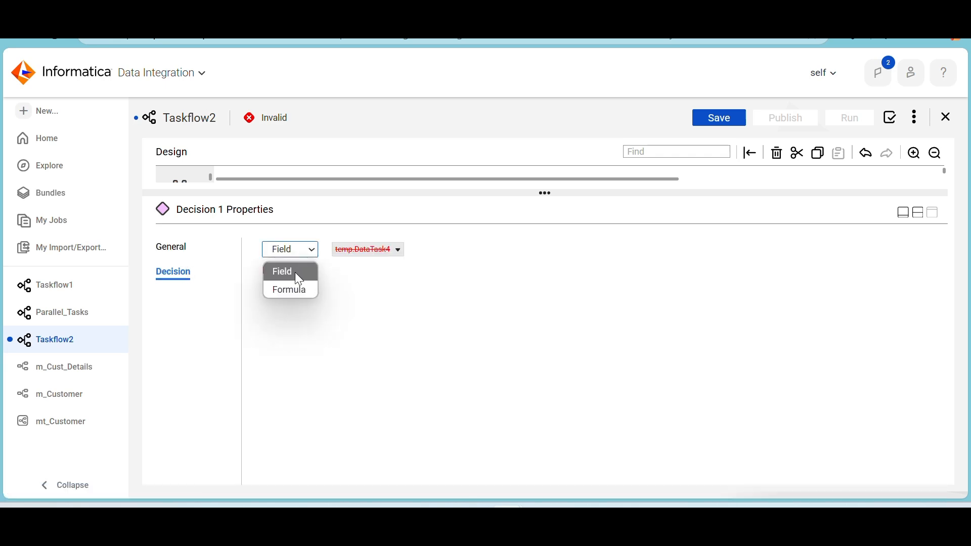
pyautogui.click(298, 278)
pyautogui.click(370, 251)
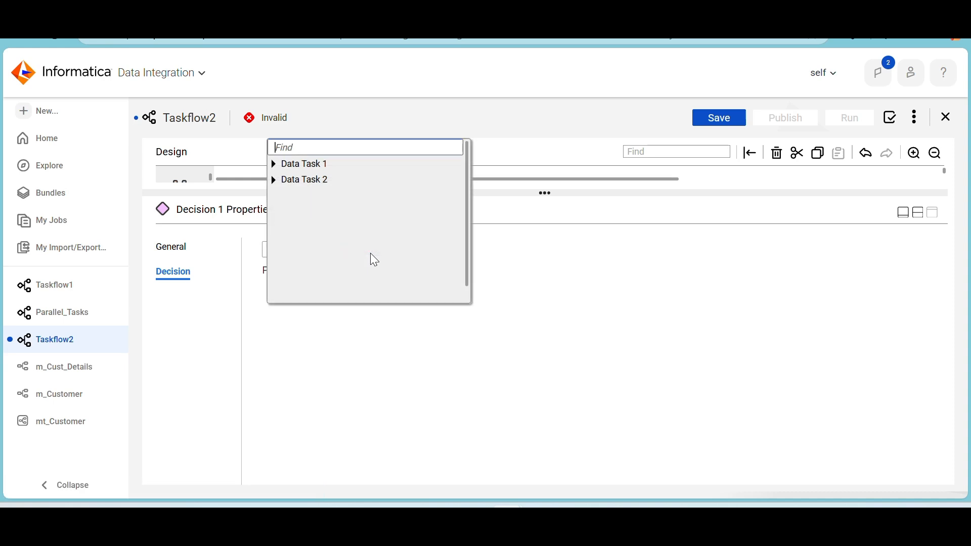
# Examine the task properties parameters and output parameters that Data Task 1 offers as decision fields
pyautogui.click(275, 165)
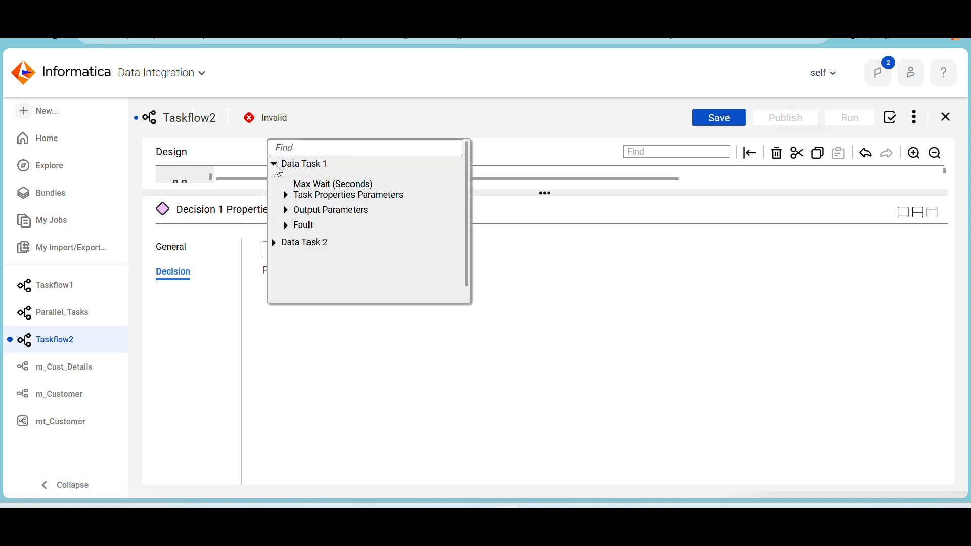
pyautogui.click(285, 197)
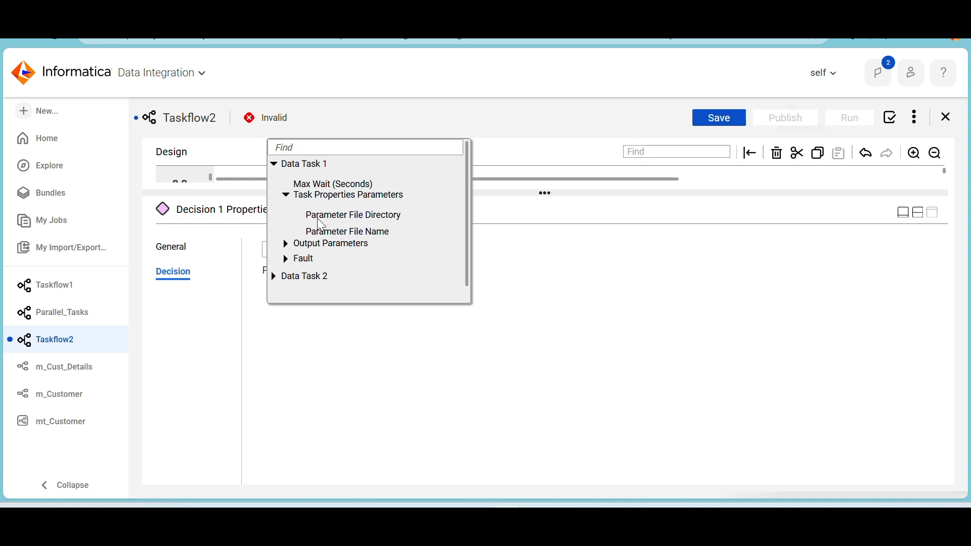
pyautogui.click(286, 245)
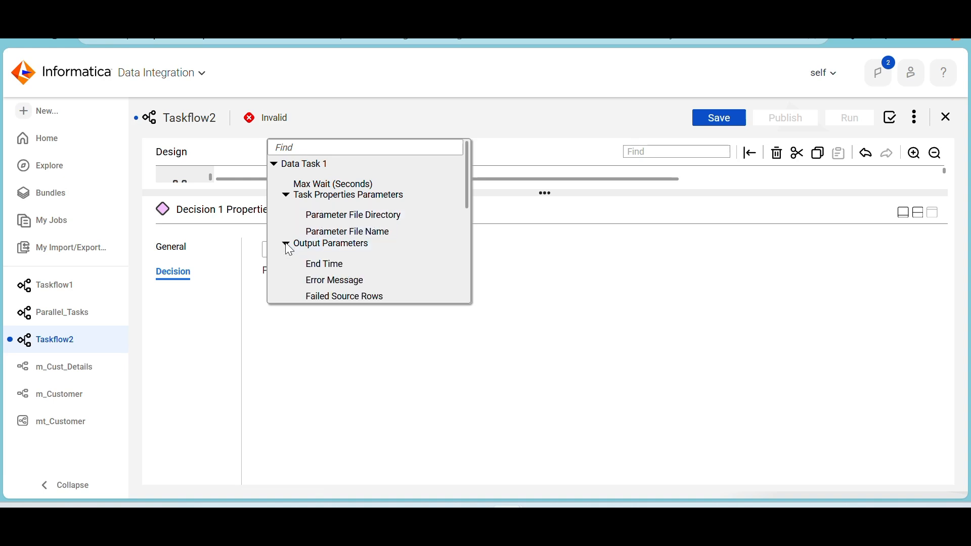
pyautogui.scroll(-3, 328, 255)
pyautogui.scroll(-1, 331, 255)
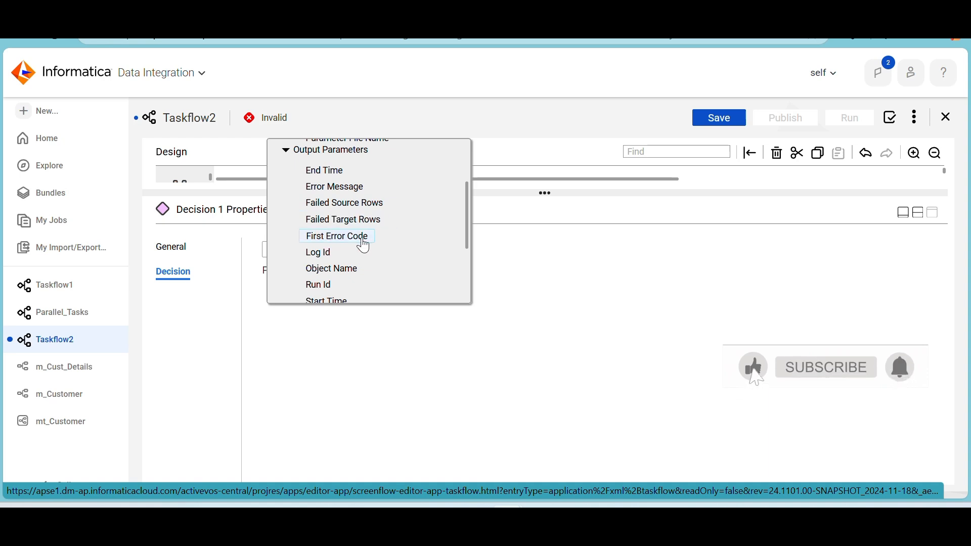
pyautogui.scroll(-4, 365, 244)
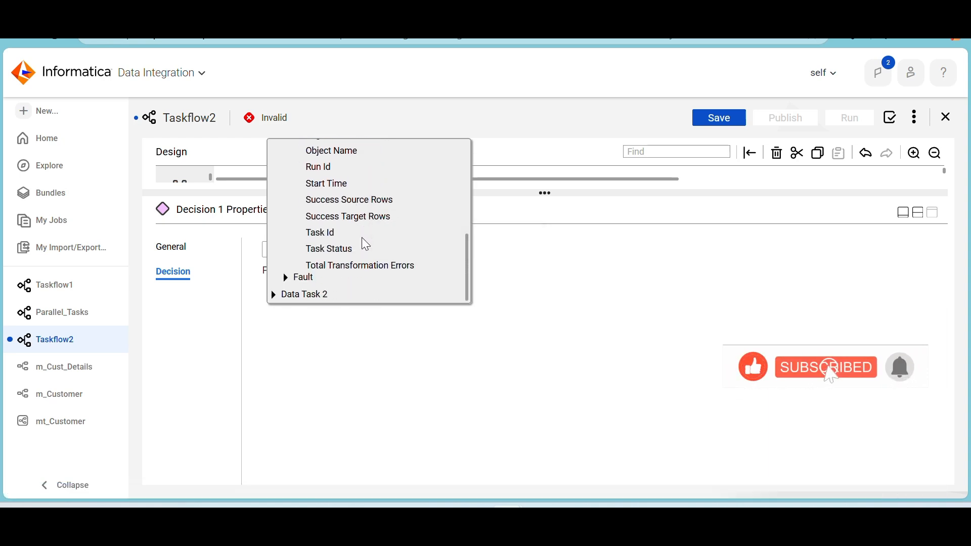
pyautogui.scroll(4, 365, 244)
pyautogui.scroll(-3, 365, 244)
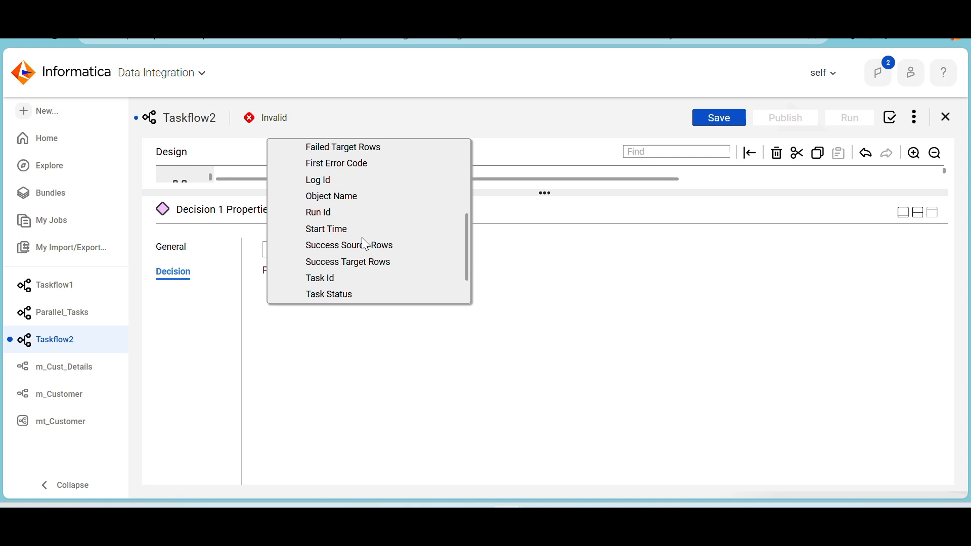
pyautogui.scroll(-2, 365, 245)
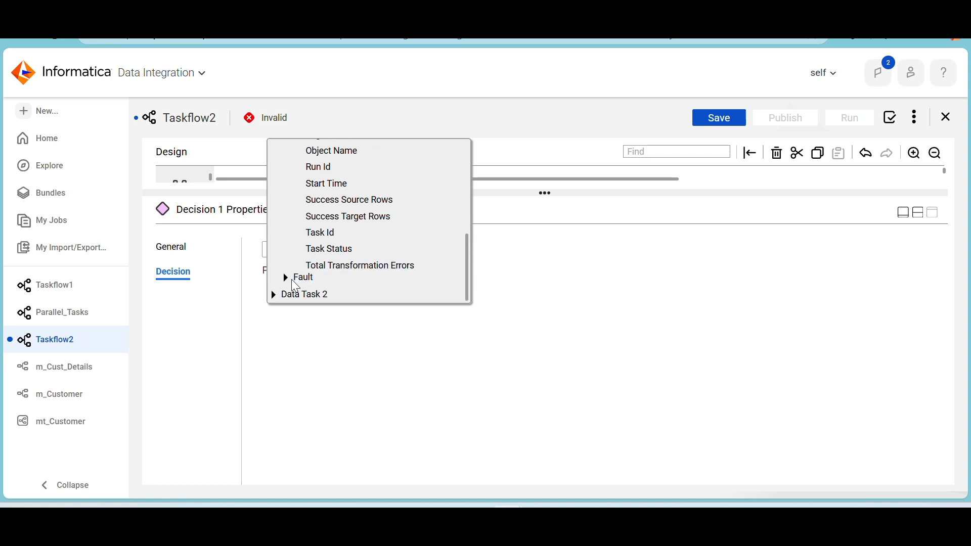
pyautogui.scroll(5, 332, 207)
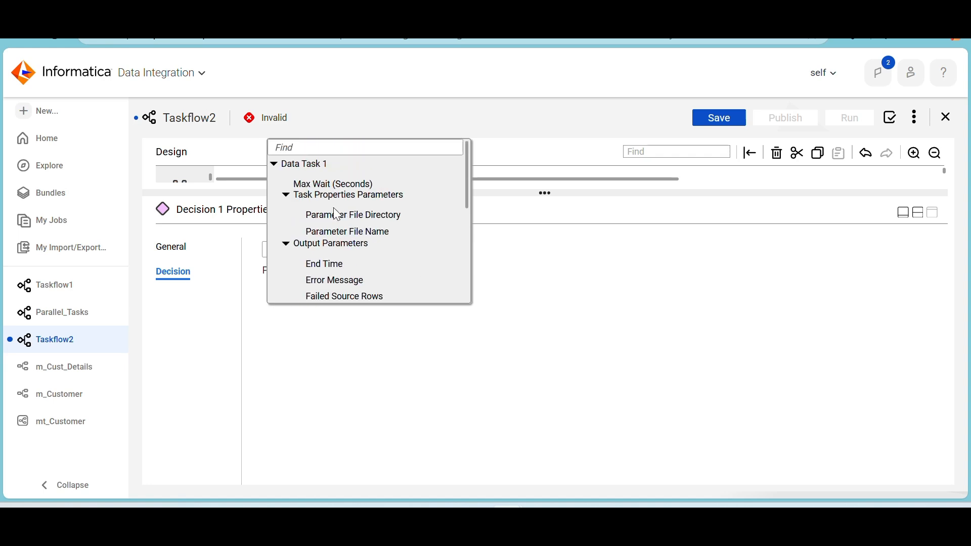
# Examine Data Task 1's Fault fields and Data Task 2's field groups, and leave the field selection without choosing one
pyautogui.click(287, 243)
pyautogui.scroll(-1, 294, 237)
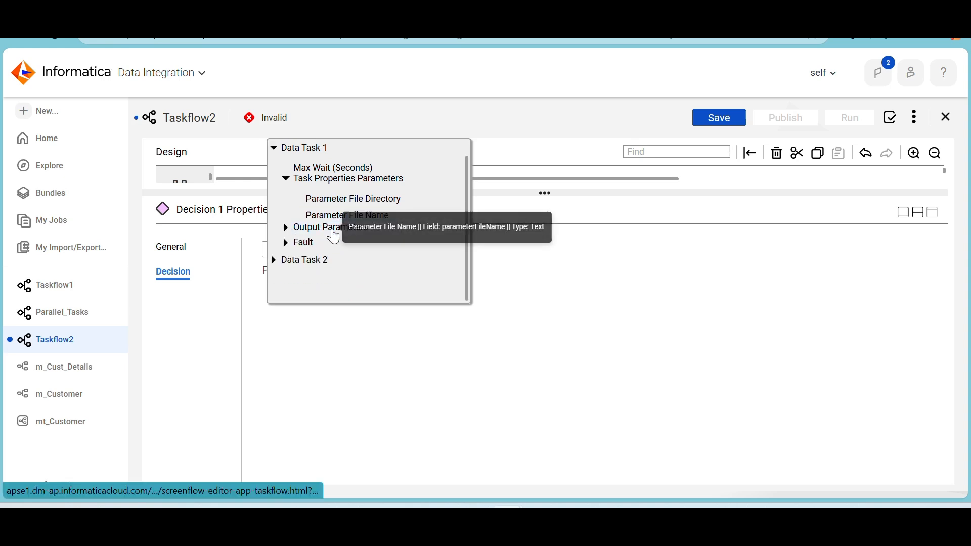
pyautogui.click(286, 243)
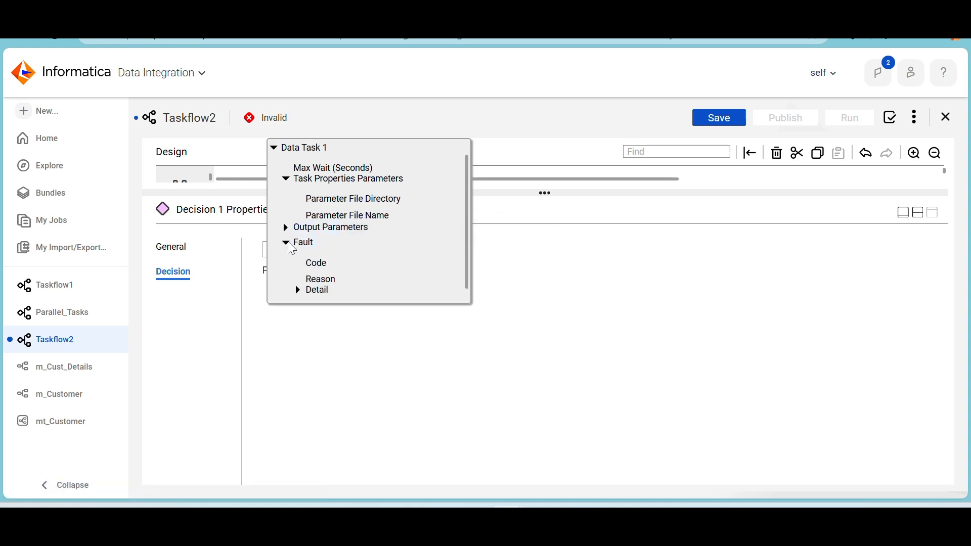
pyautogui.scroll(-1, 289, 244)
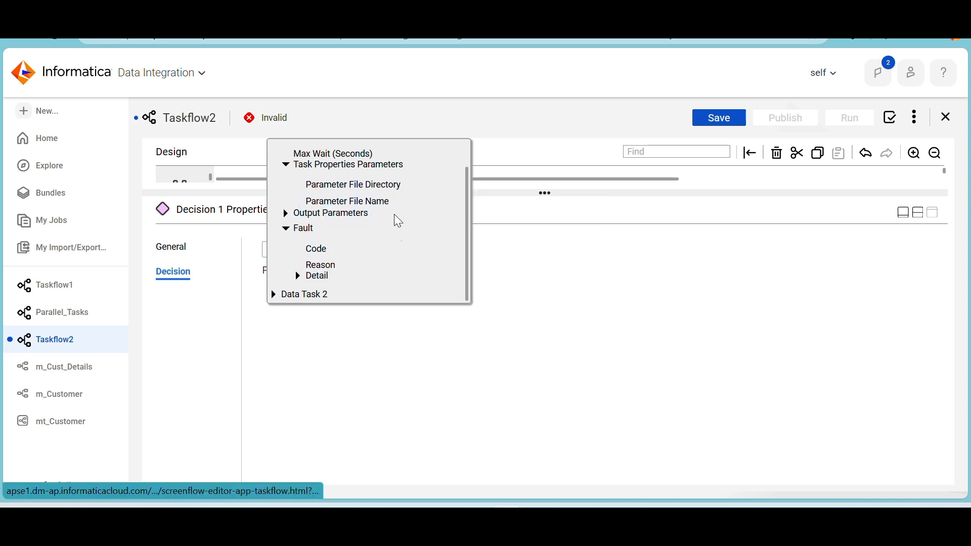
pyautogui.click(298, 276)
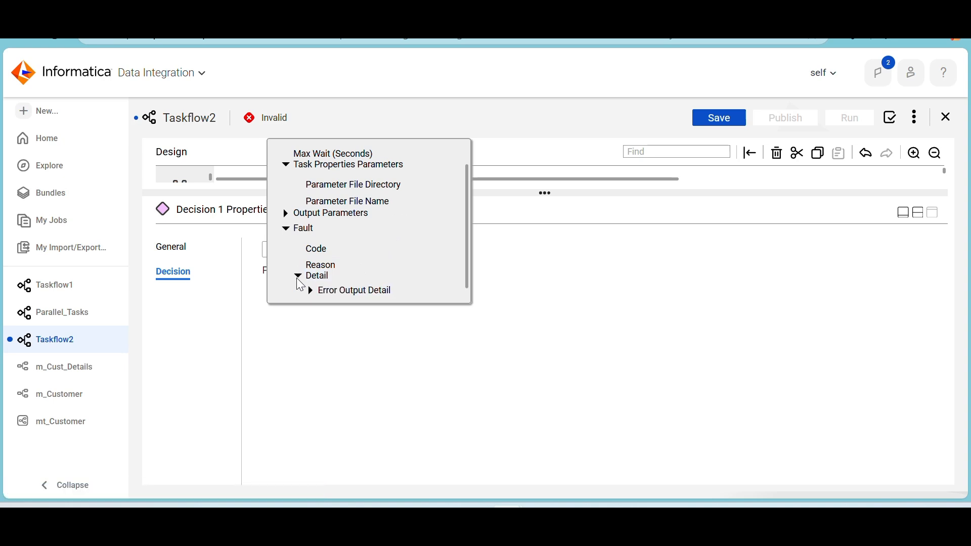
pyautogui.scroll(-1, 364, 248)
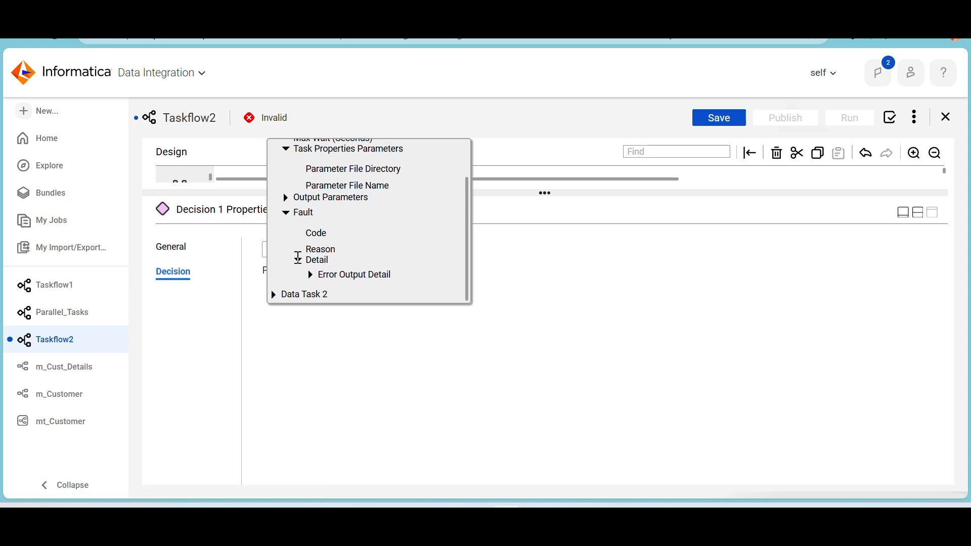
pyautogui.click(299, 259)
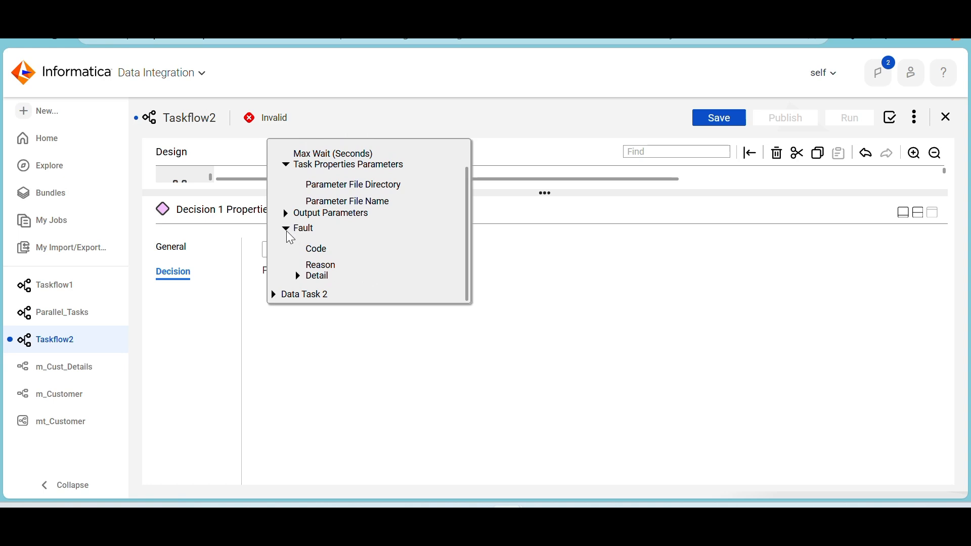
pyautogui.scroll(1, 290, 237)
pyautogui.click(287, 242)
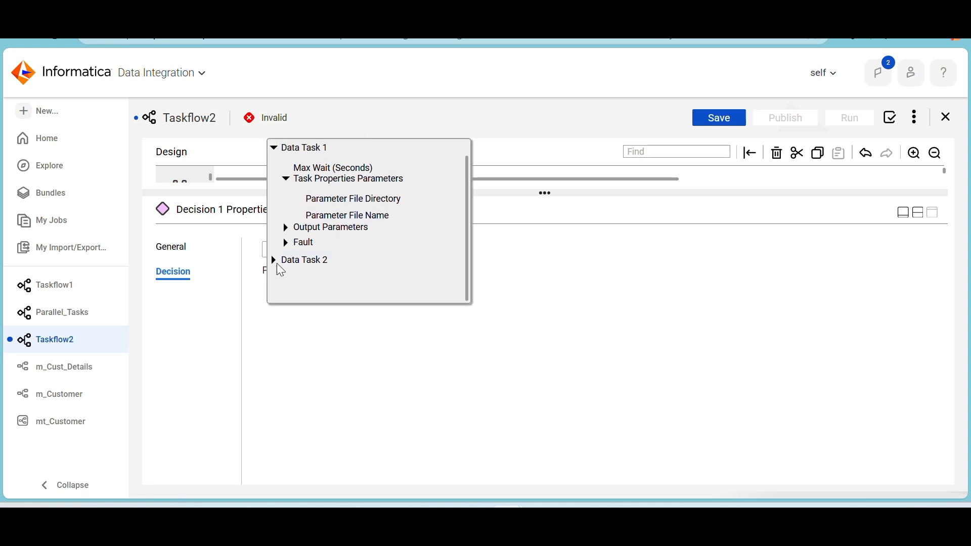
pyautogui.click(275, 149)
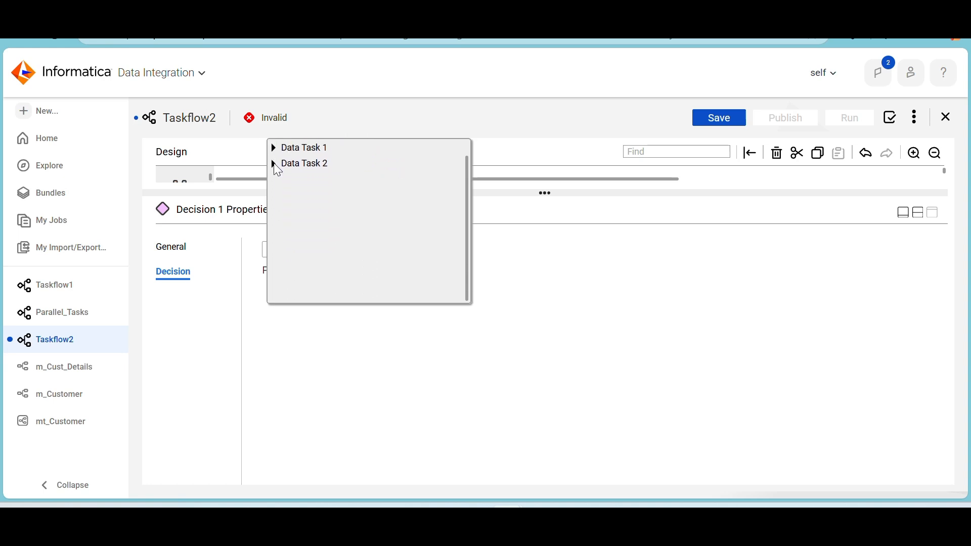
pyautogui.click(274, 164)
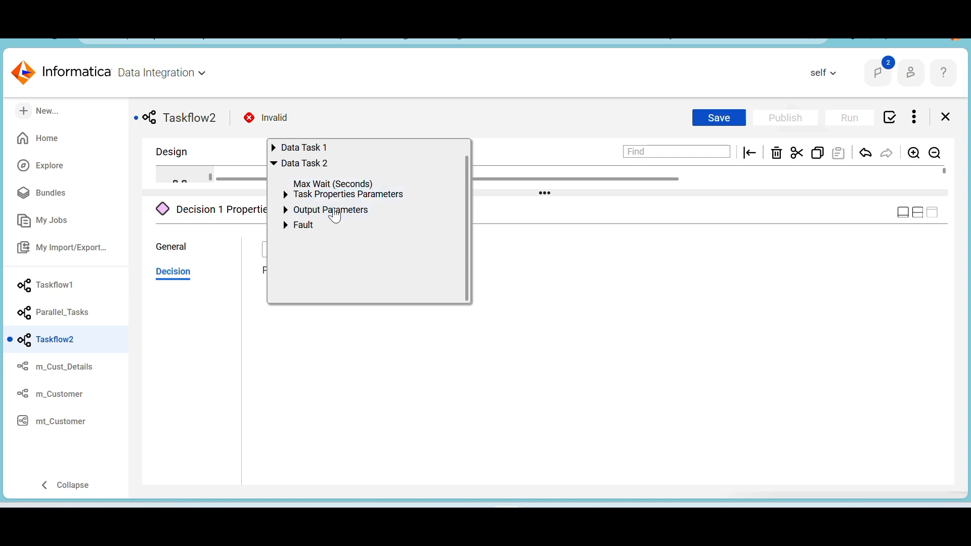
pyautogui.click(413, 369)
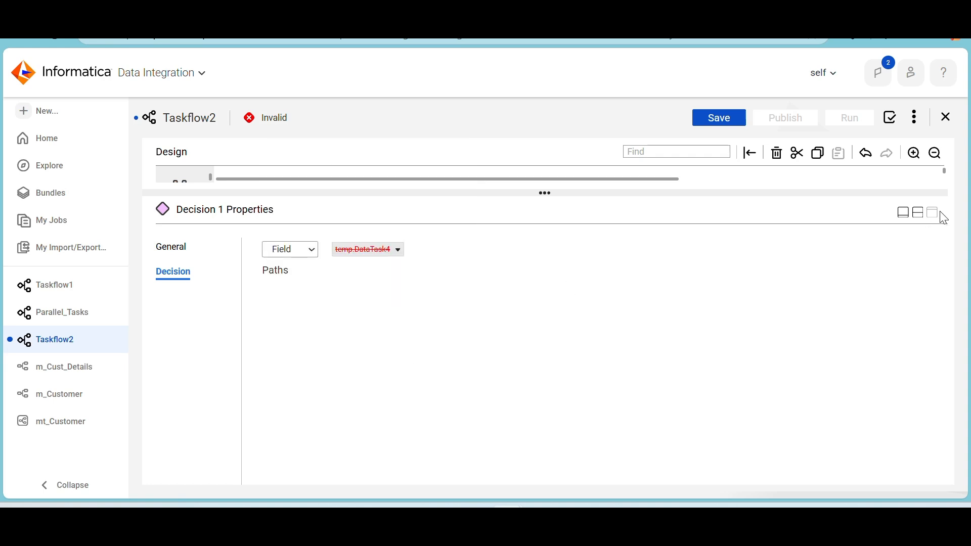
# Replace Decision 1 in Taskflow2 with a new Decision step between the end of the parallel paths and End
pyautogui.click(920, 215)
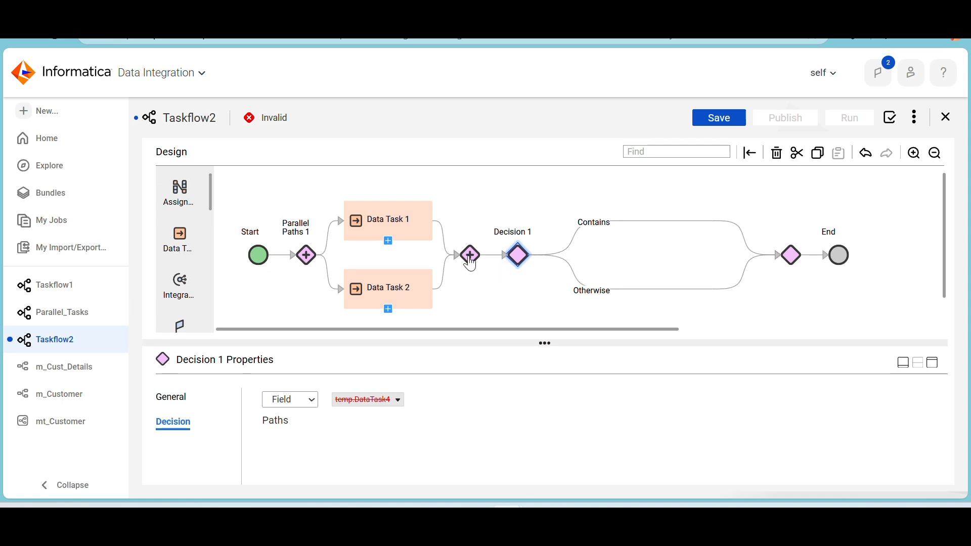
pyautogui.click(470, 262)
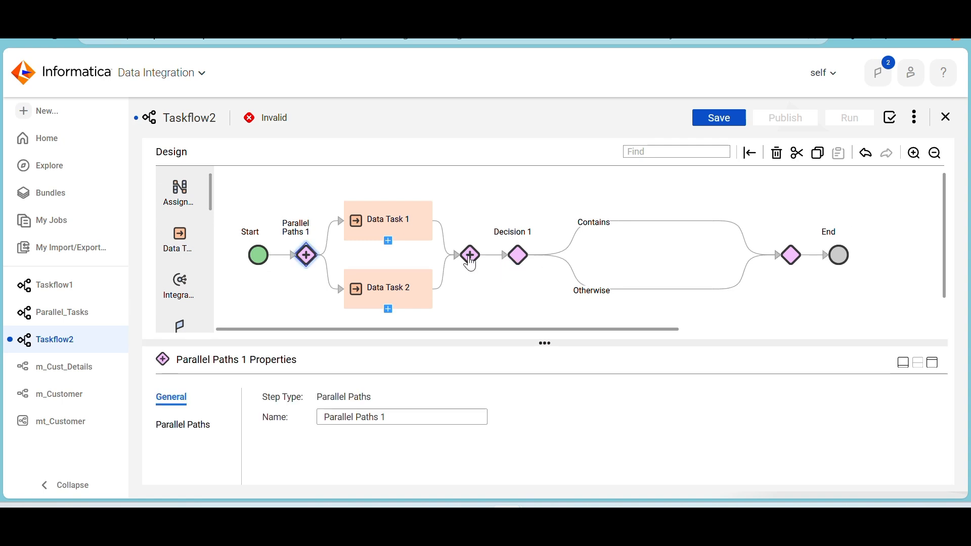
pyautogui.click(521, 258)
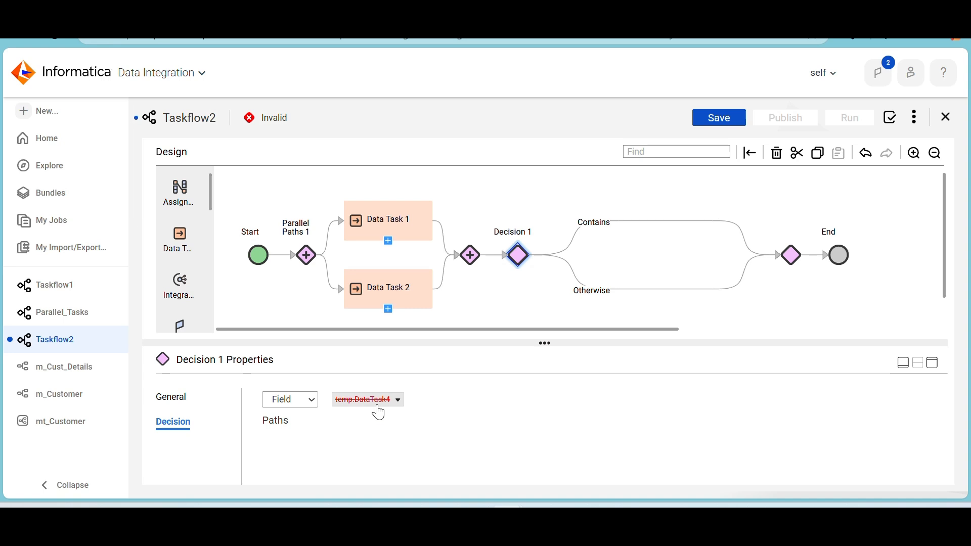
pyautogui.click(778, 153)
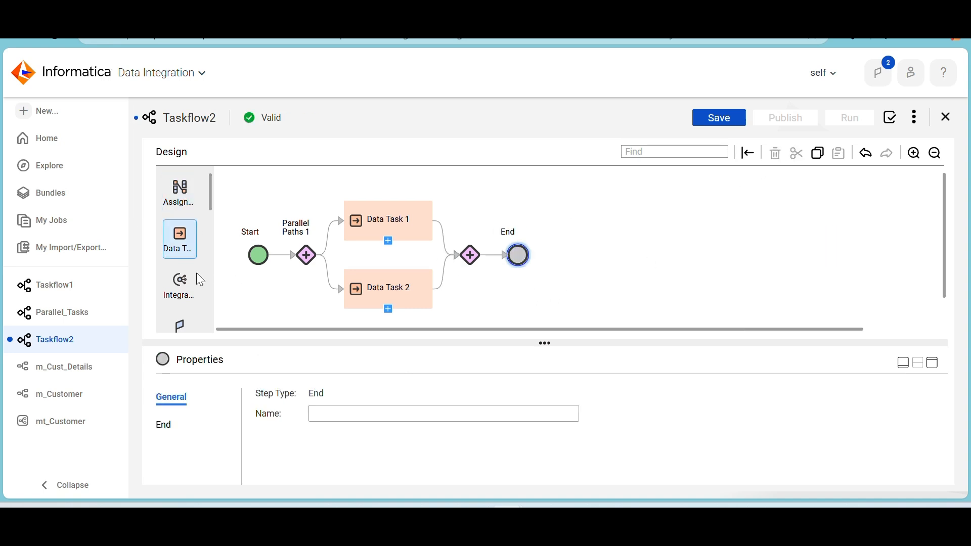
pyautogui.scroll(-5, 197, 297)
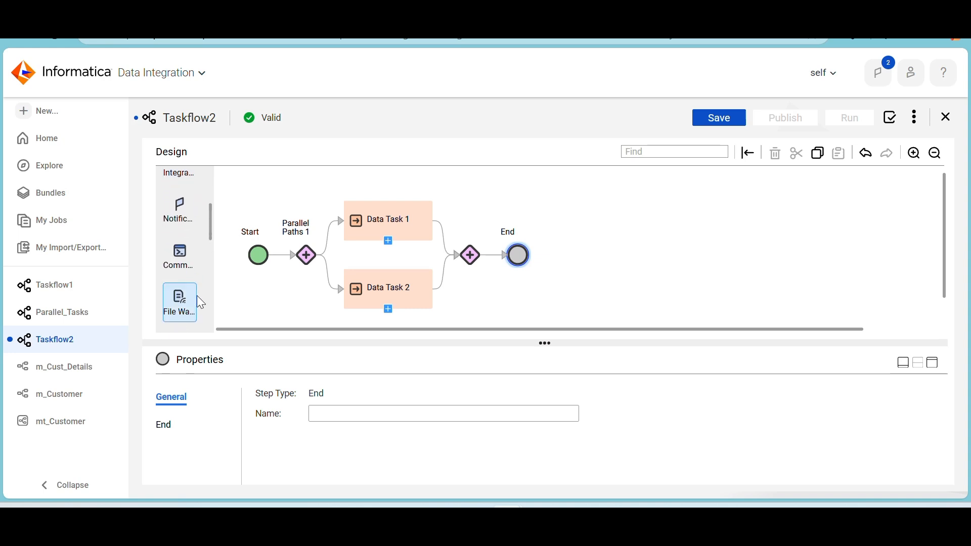
pyautogui.scroll(-3, 198, 296)
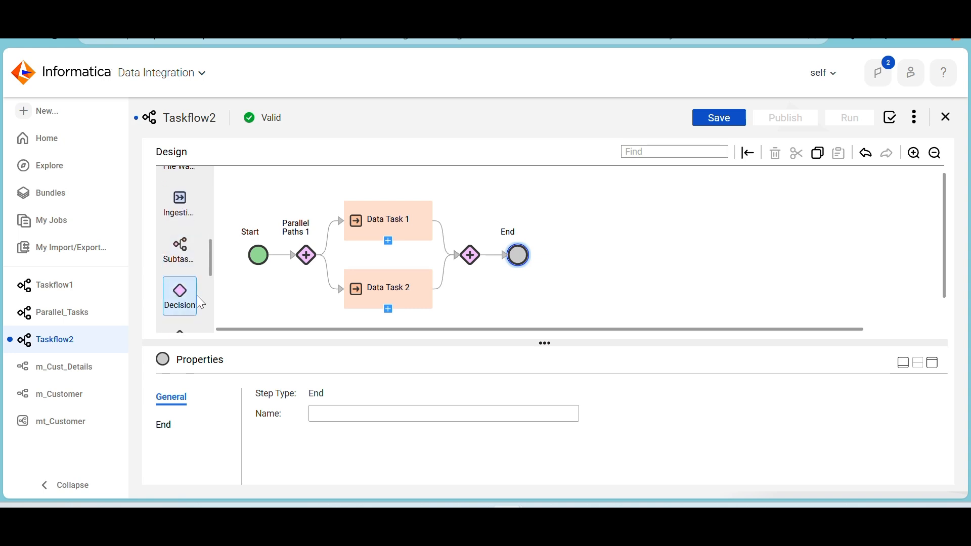
pyautogui.moveTo(187, 300); pyautogui.dragTo(498, 255)
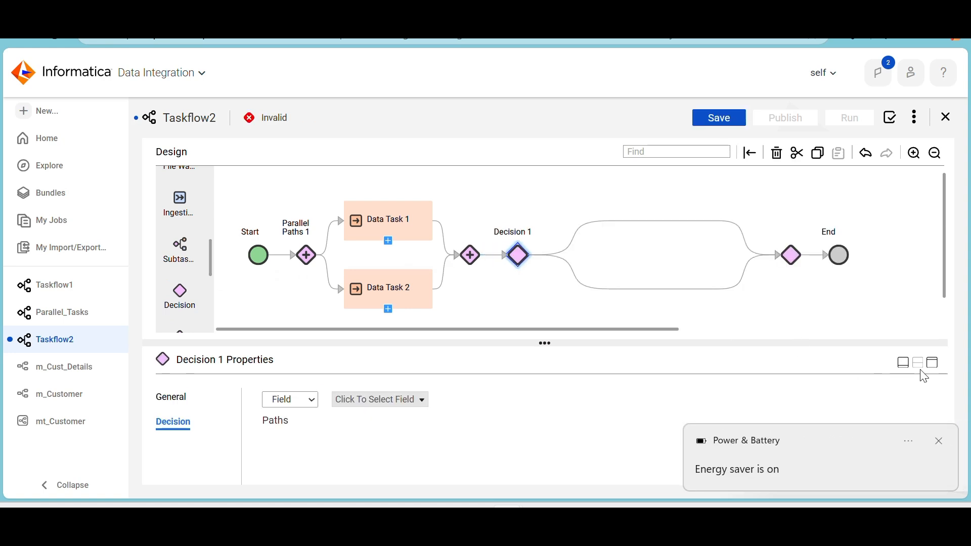
# Set the new decision's field to Max Wait (Seconds) of Data Task 1
pyautogui.click(934, 364)
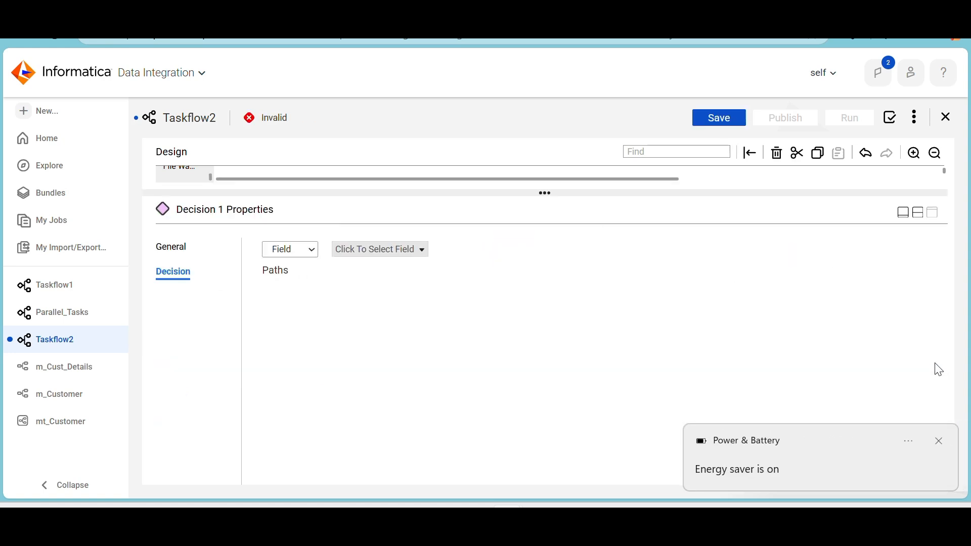
pyautogui.press('XF86MonBrightnessUp')
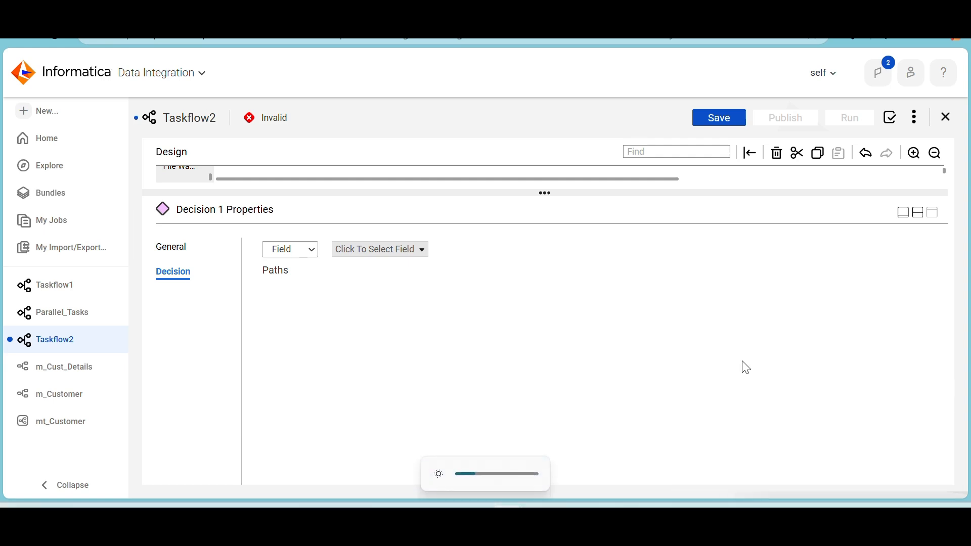
pyautogui.click(407, 255)
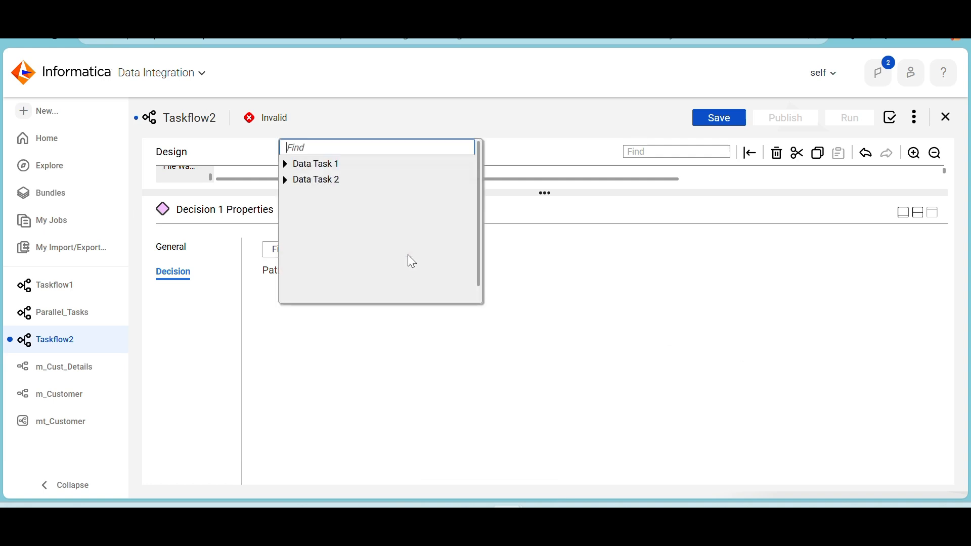
pyautogui.click(287, 165)
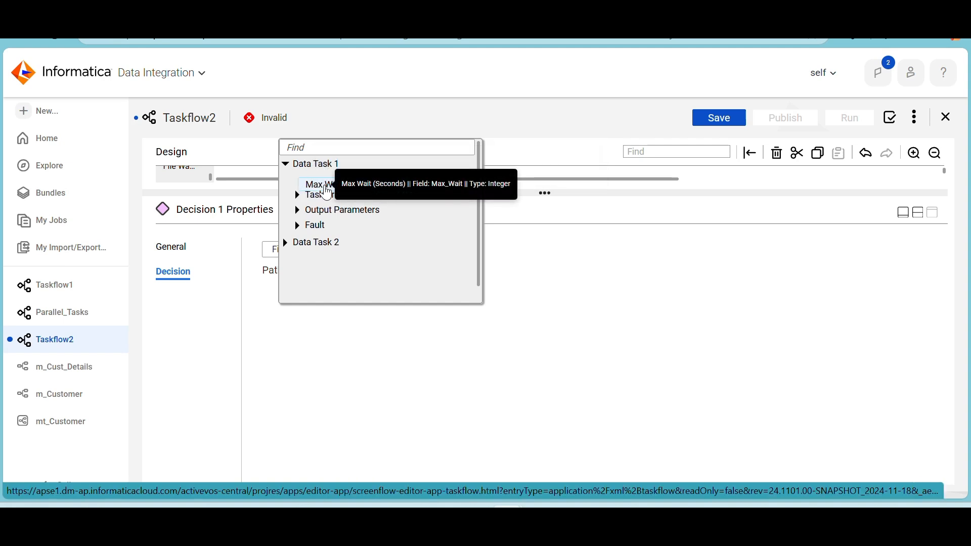
pyautogui.click(320, 185)
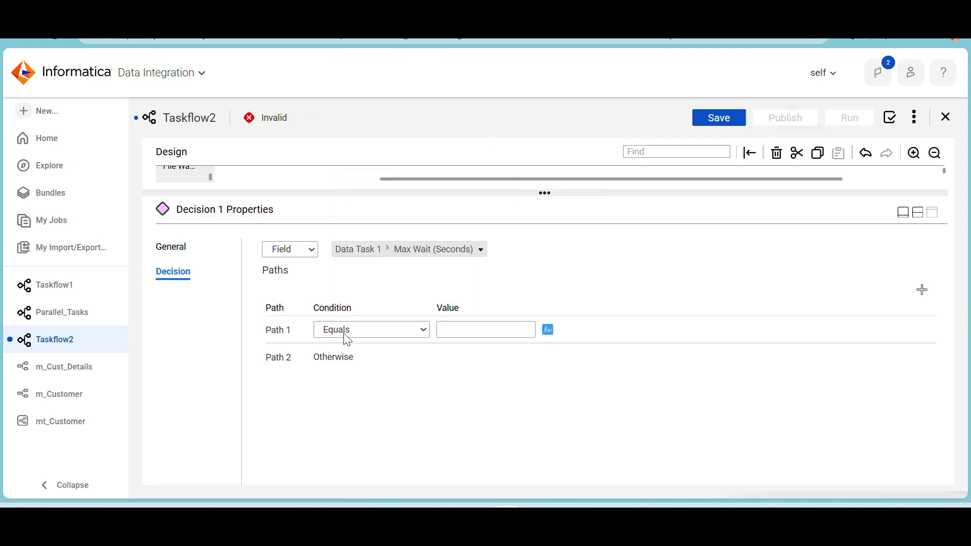
# Set the decision's Path 1 condition to Equals with the value 10
pyautogui.click(422, 338)
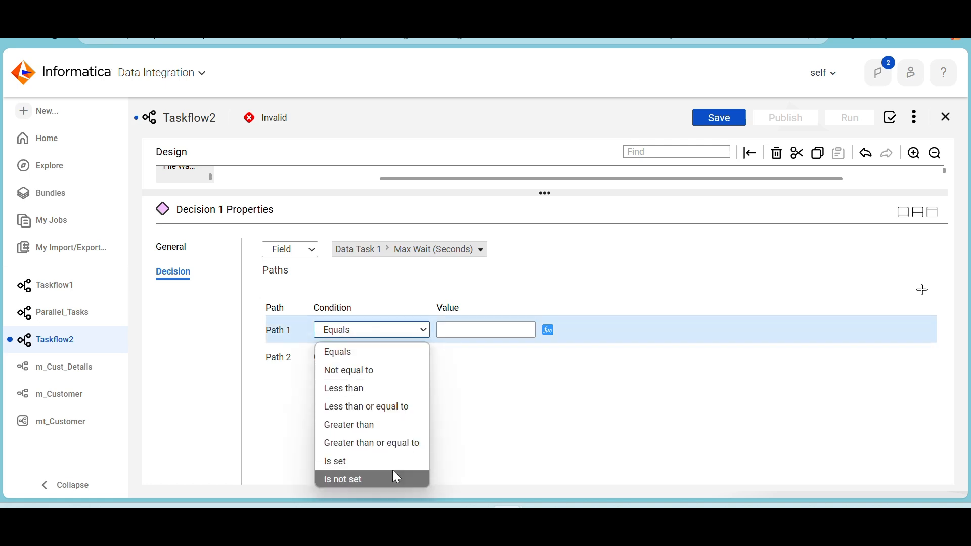
pyautogui.click(389, 353)
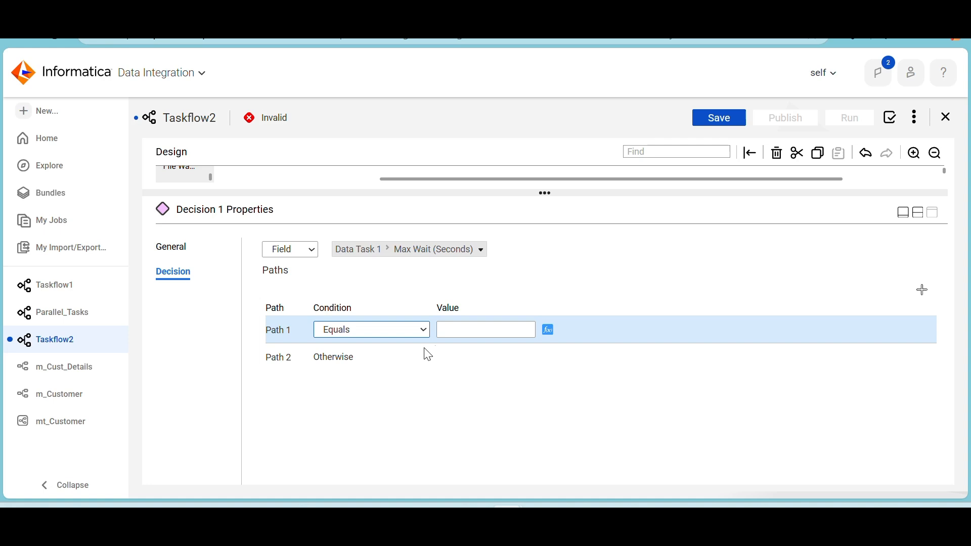
pyautogui.click(489, 329)
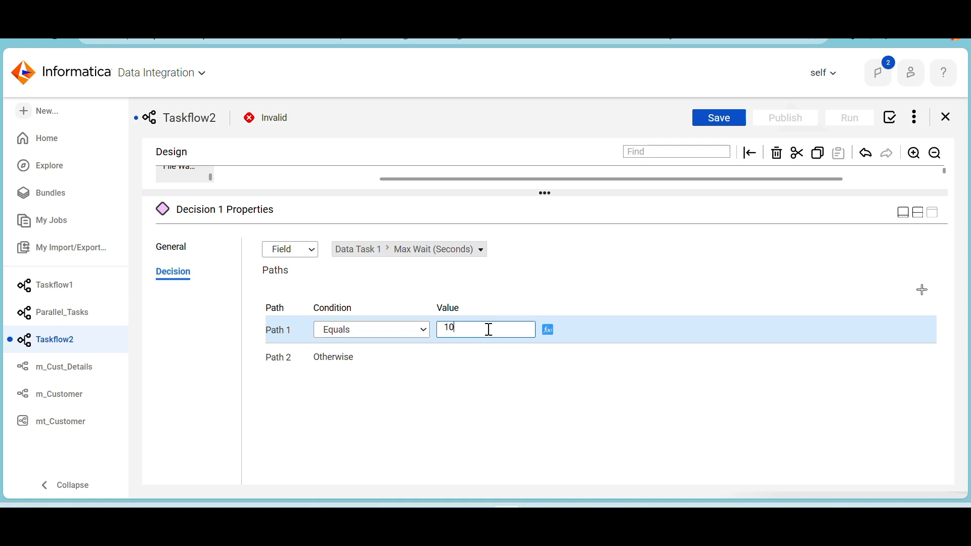
pyautogui.click(474, 371)
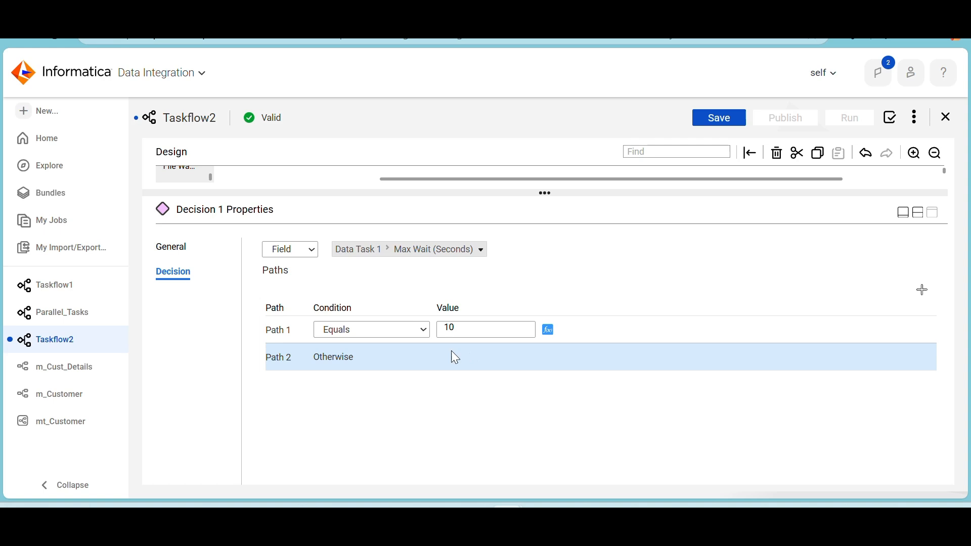
# Add a Notification Task to the Otherwise path of Decision 1
pyautogui.click(918, 219)
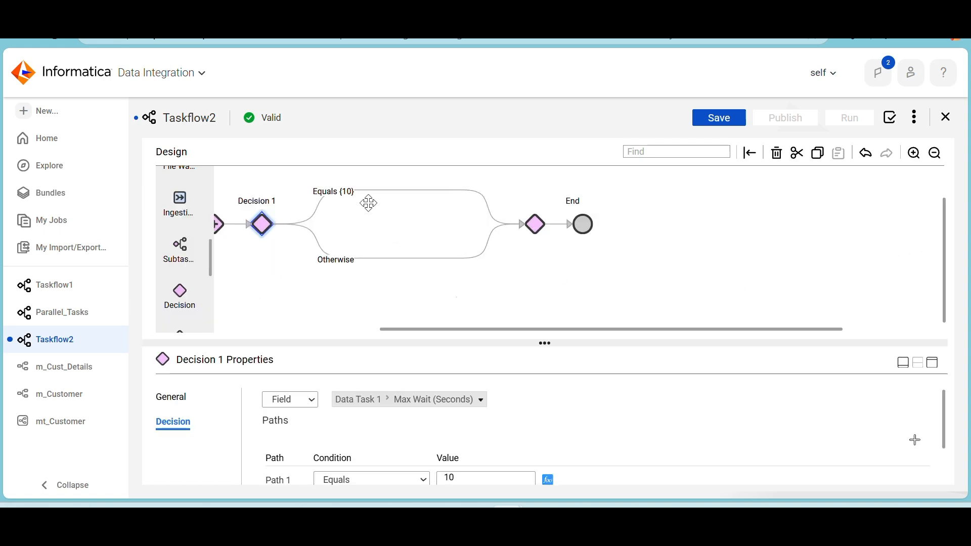
pyautogui.moveTo(446, 329); pyautogui.dragTo(343, 334)
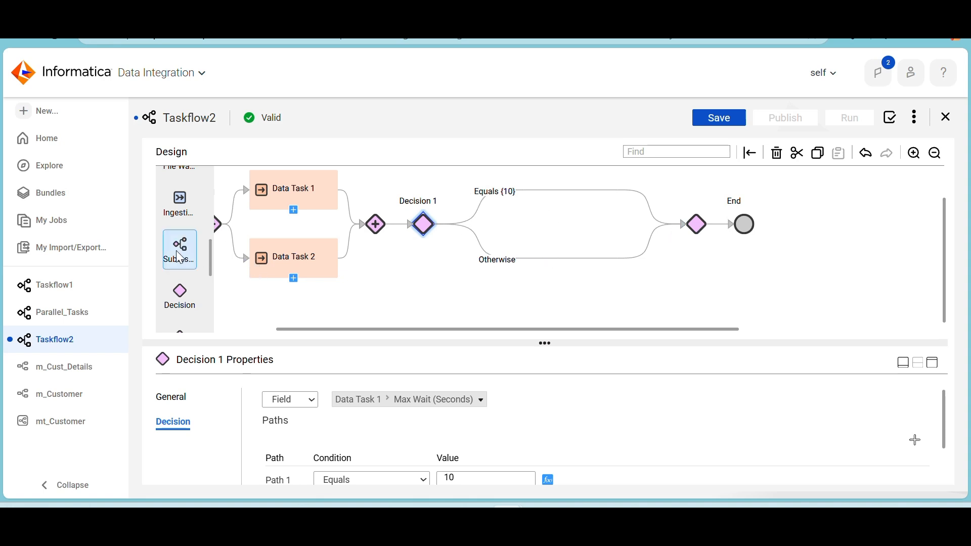
pyautogui.scroll(-3, 176, 250)
pyautogui.scroll(-3, 180, 258)
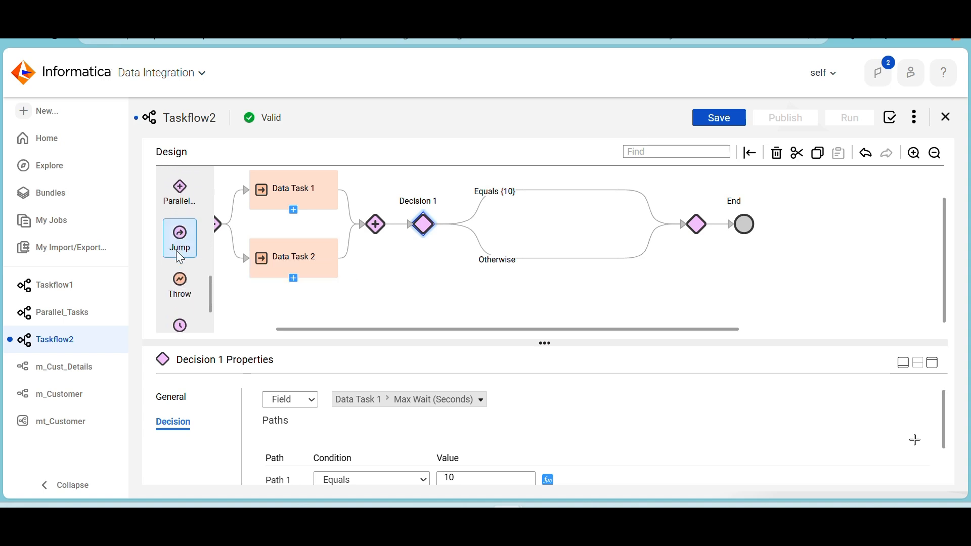
pyautogui.scroll(-1, 180, 258)
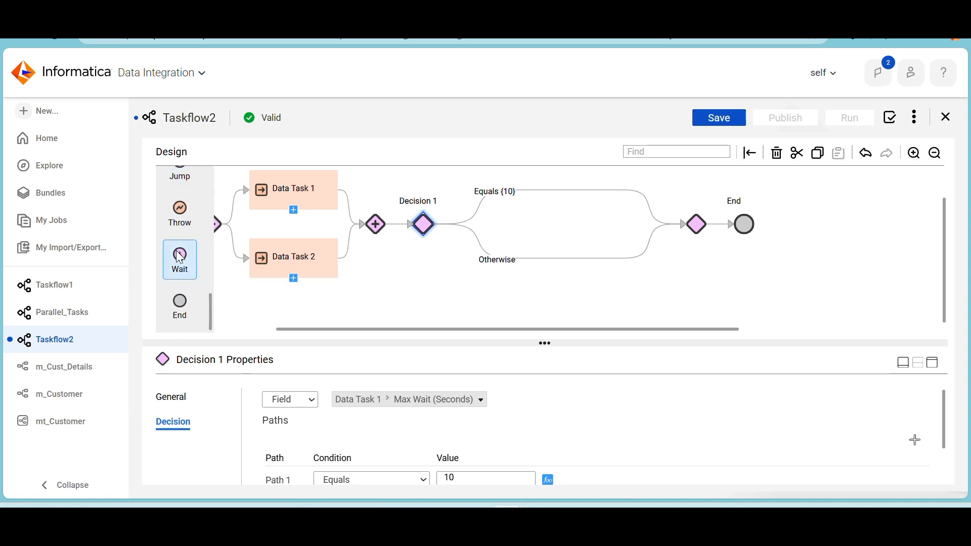
pyautogui.scroll(3, 180, 258)
pyautogui.scroll(5, 179, 257)
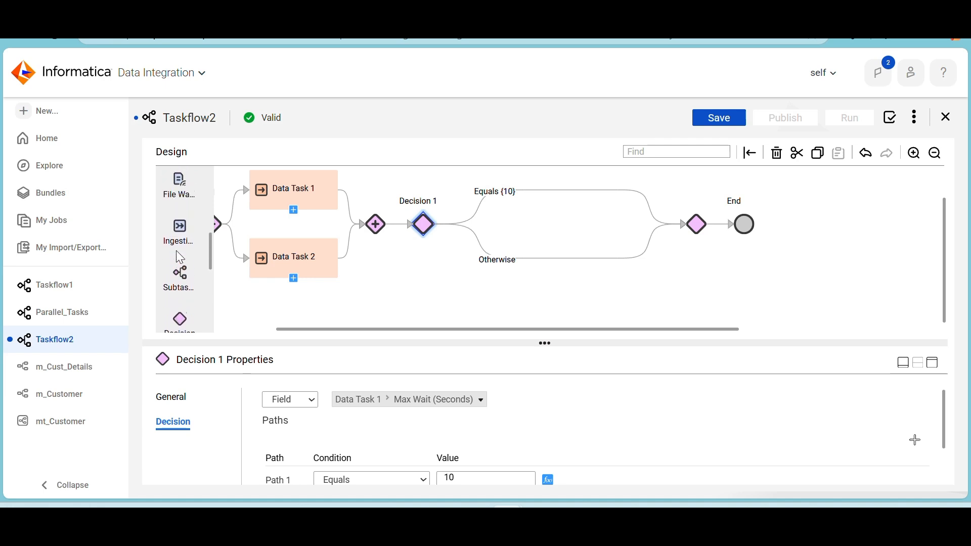
pyautogui.scroll(2, 180, 258)
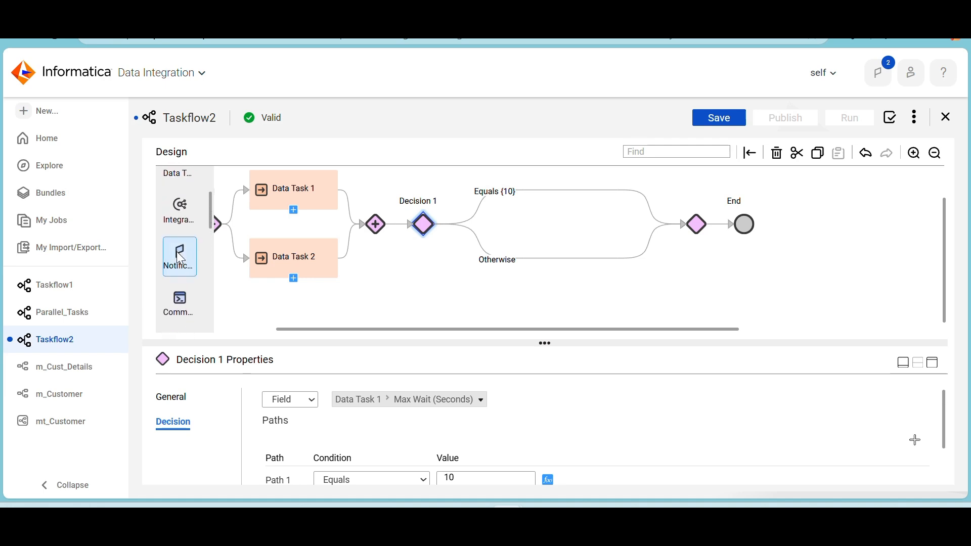
pyautogui.moveTo(177, 253); pyautogui.dragTo(555, 267)
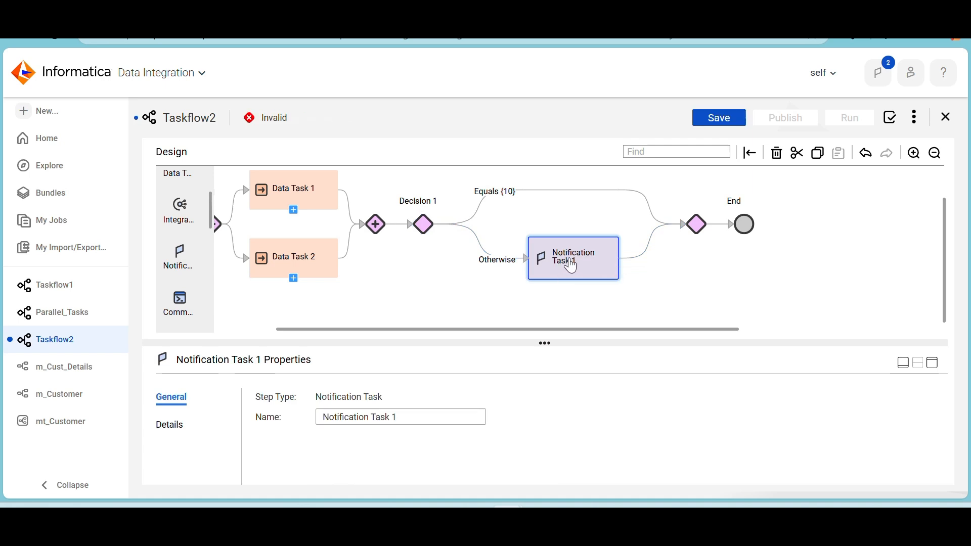
# Set the notification task's Email To recipient to the account's e-mail address copied from Gmail
pyautogui.click(933, 363)
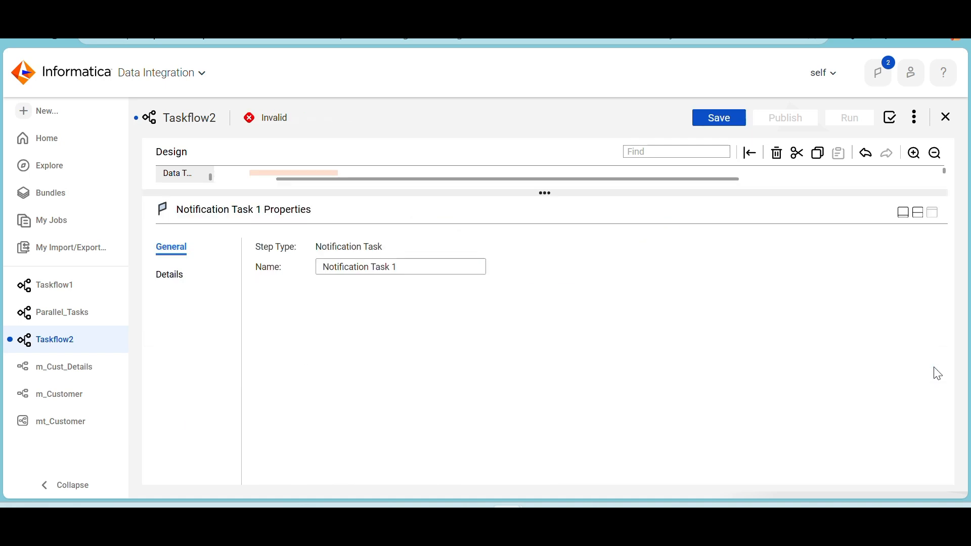
pyautogui.click(172, 273)
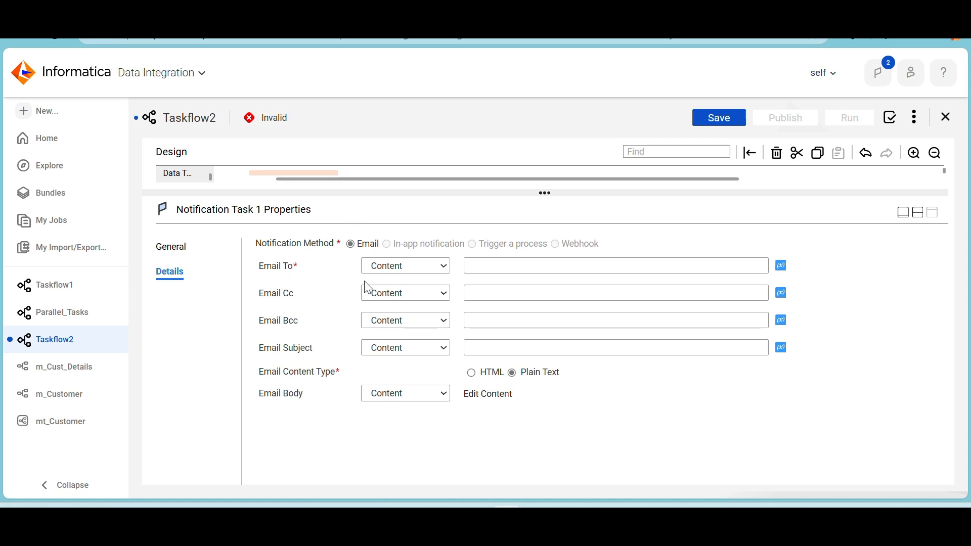
pyautogui.click(485, 269)
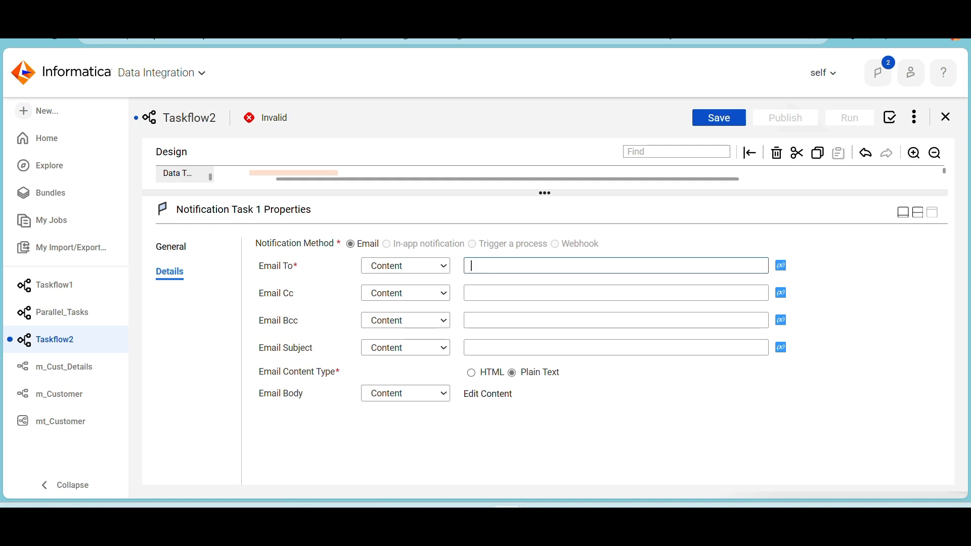
pyautogui.click(569, 14)
pyautogui.click(935, 76)
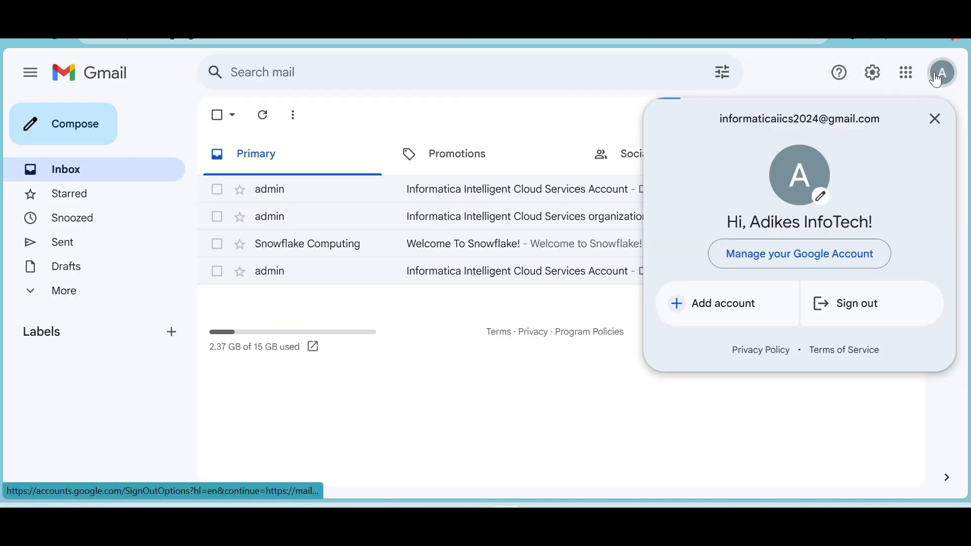
pyautogui.moveTo(882, 116); pyautogui.dragTo(710, 130)
pyautogui.hotkey('ctrl', 'c')
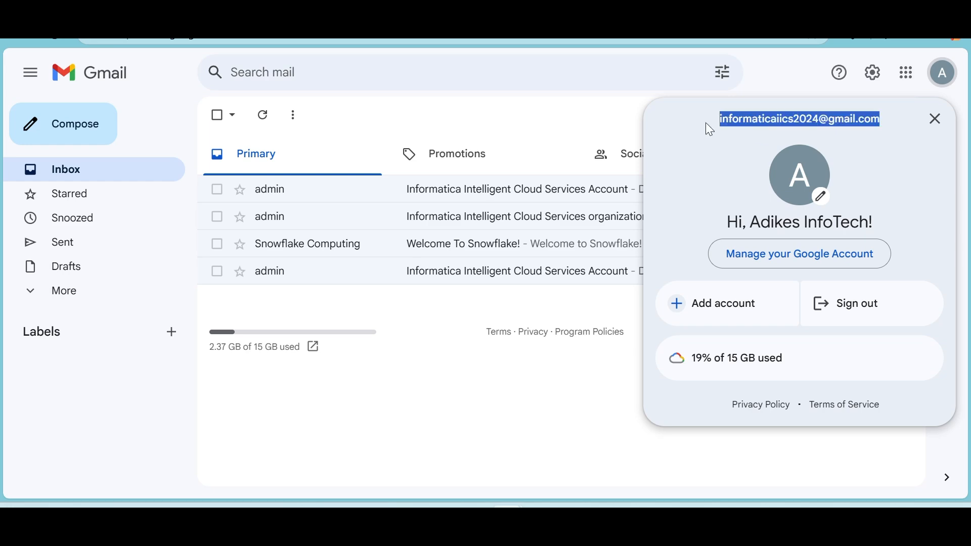
pyautogui.click(554, 124)
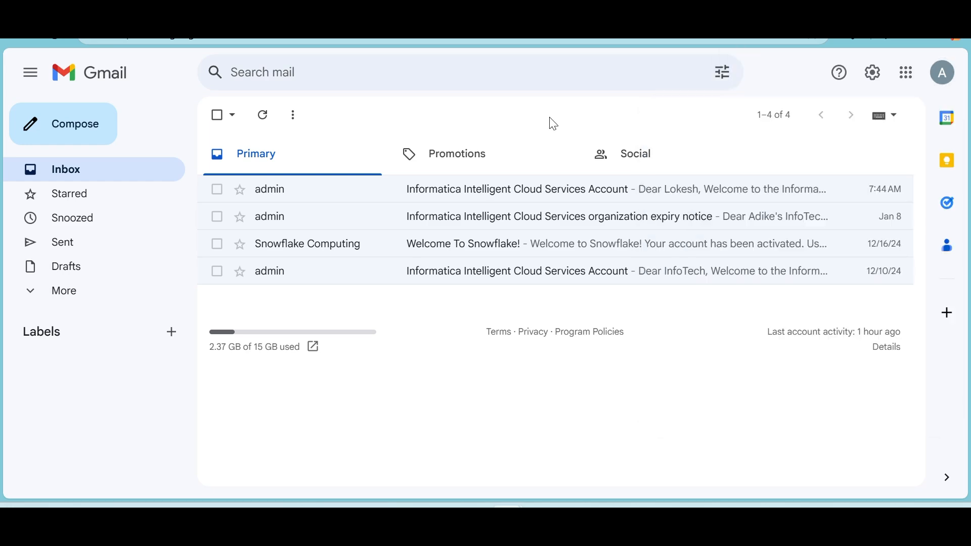
pyautogui.hotkey('alt', 'Tab')
pyautogui.hotkey('ctrl', 'v')
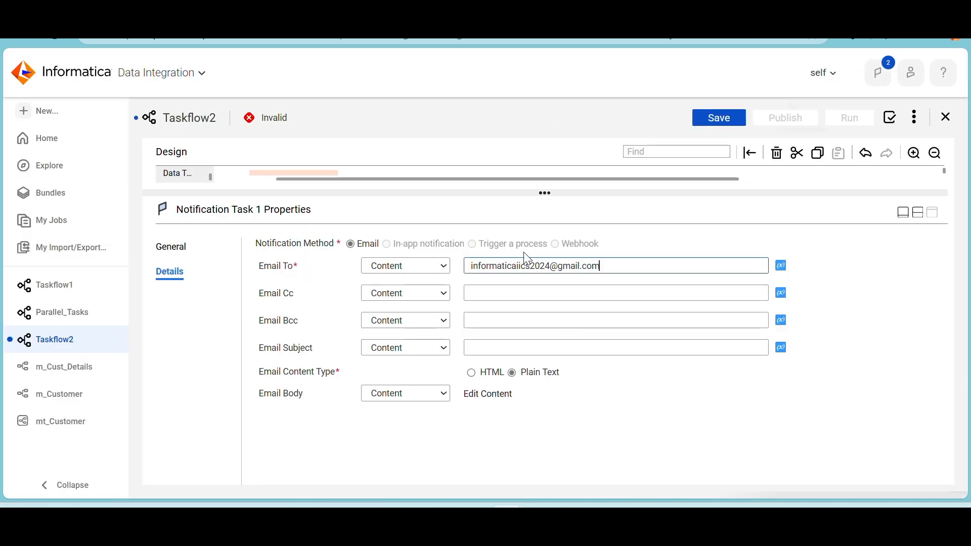
# Examine the source options for Email To, and try Field as the Email Cc source before restoring Content
pyautogui.click(424, 268)
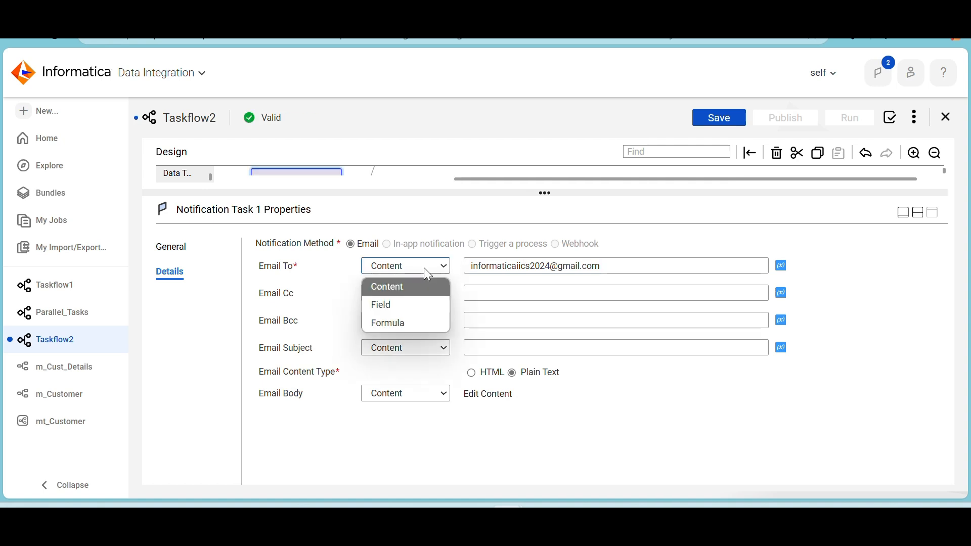
pyautogui.click(424, 268)
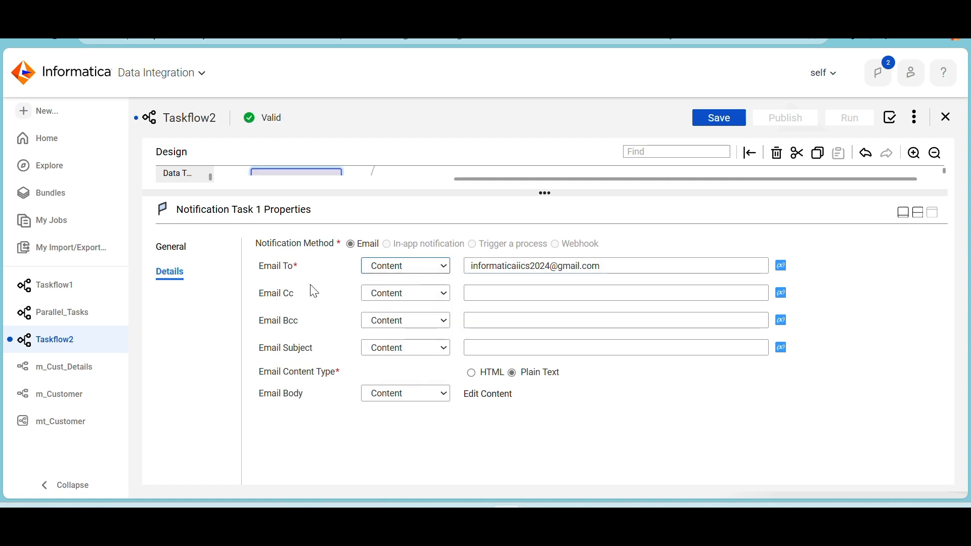
pyautogui.click(420, 269)
pyautogui.click(401, 279)
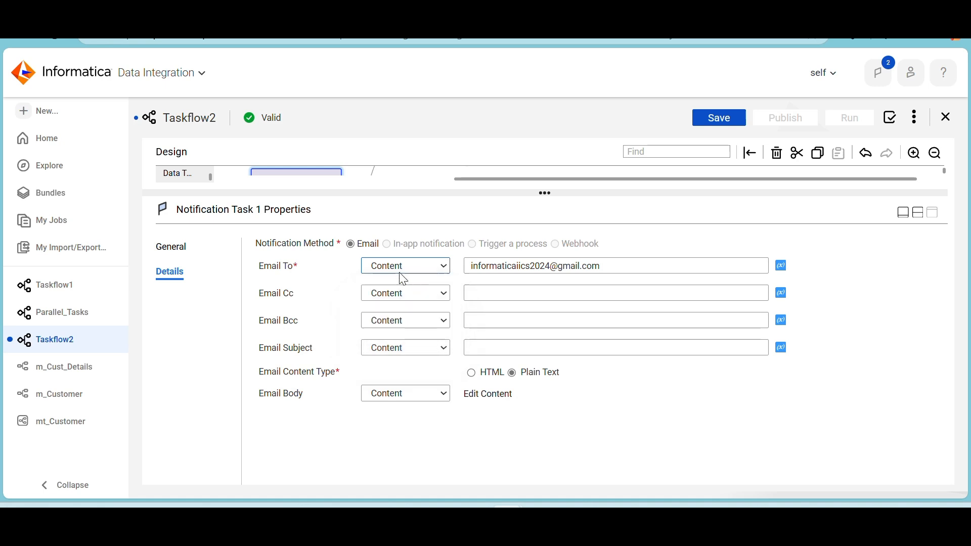
pyautogui.click(428, 303)
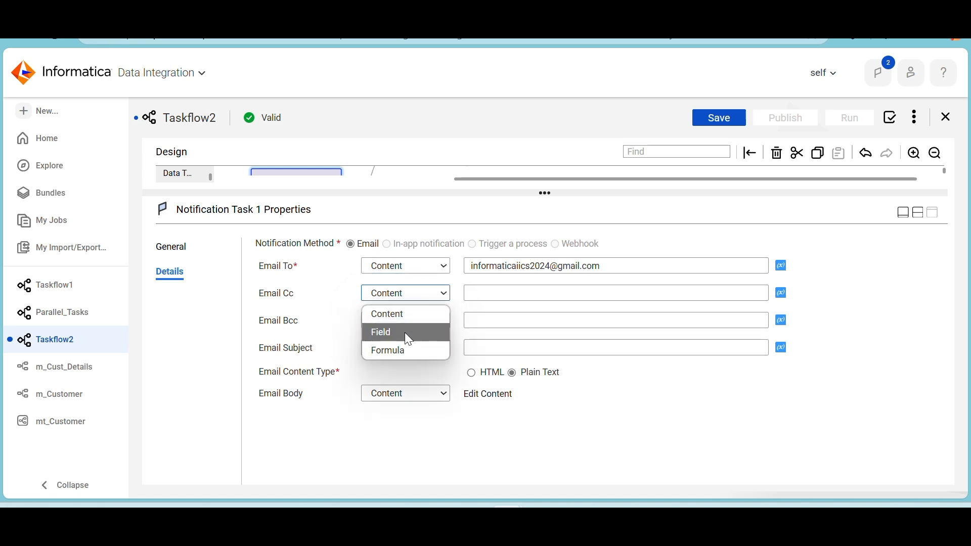
pyautogui.click(407, 333)
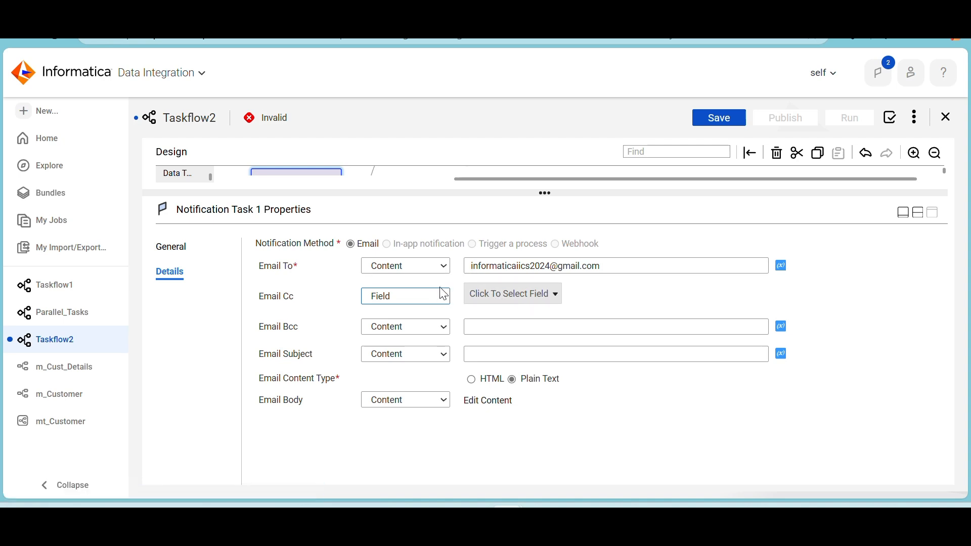
pyautogui.click(444, 303)
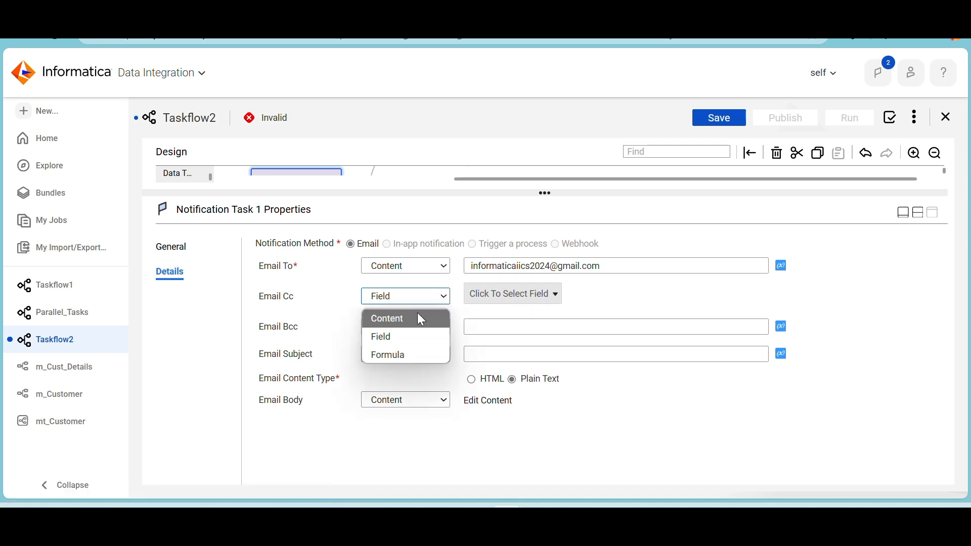
pyautogui.click(418, 316)
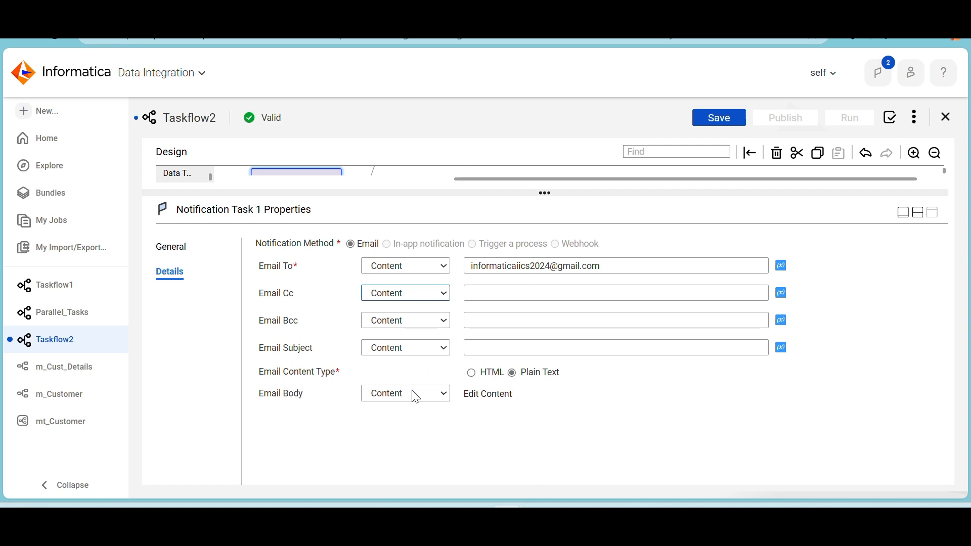
# Open the notification's email body content and enter "The Job has been succeeded"
pyautogui.click(472, 395)
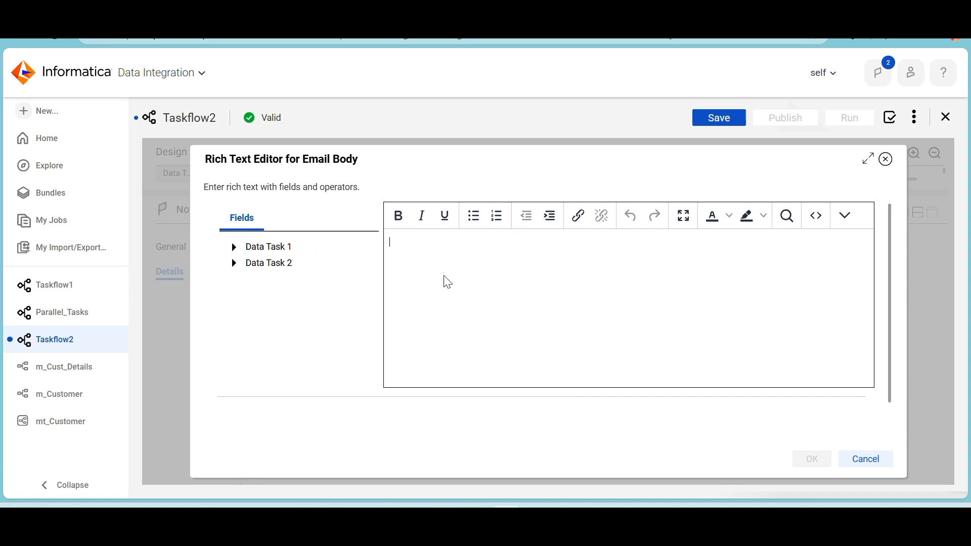
pyautogui.write('The Job has been succeeded')
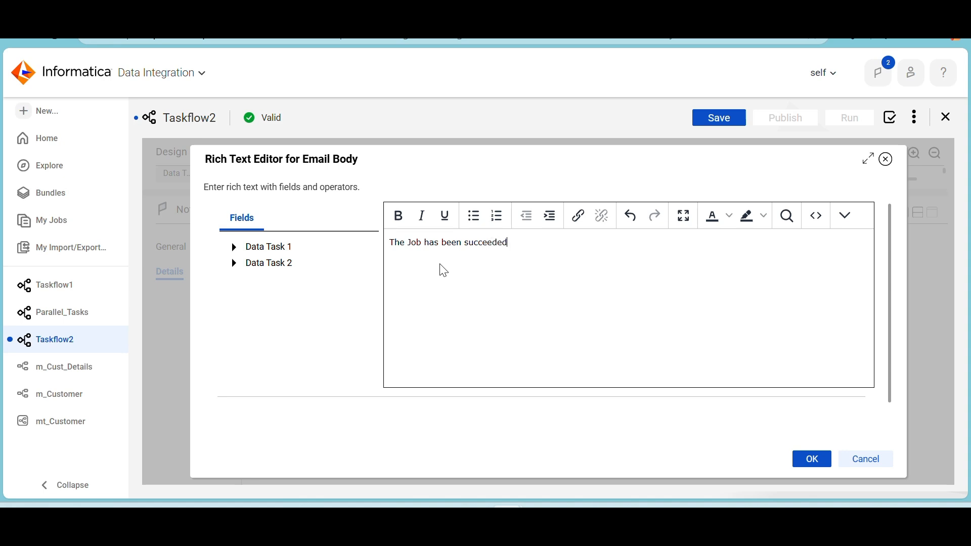
# Insert the Data Task 1 and Data Task 2 fields on separate lines below the email body's opening sentence
pyautogui.click(235, 247)
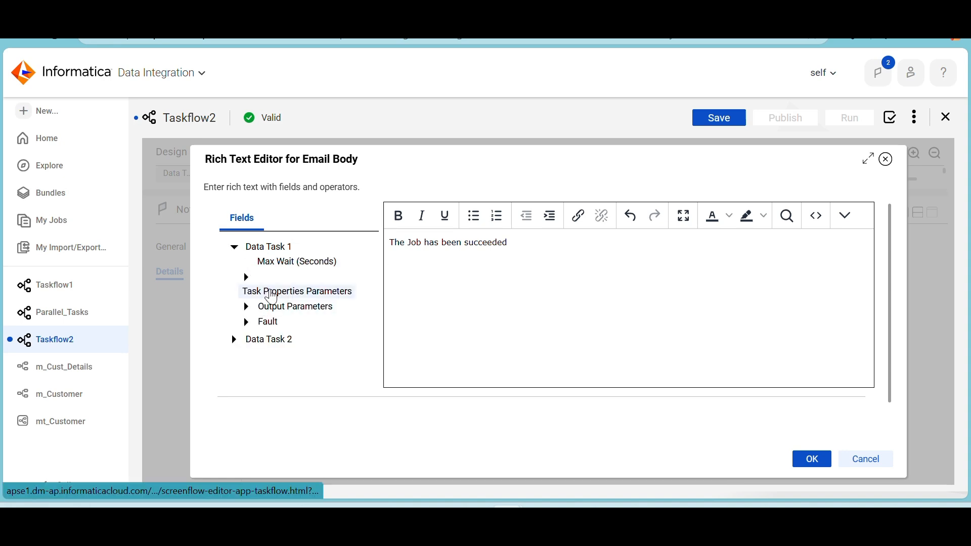
pyautogui.click(246, 279)
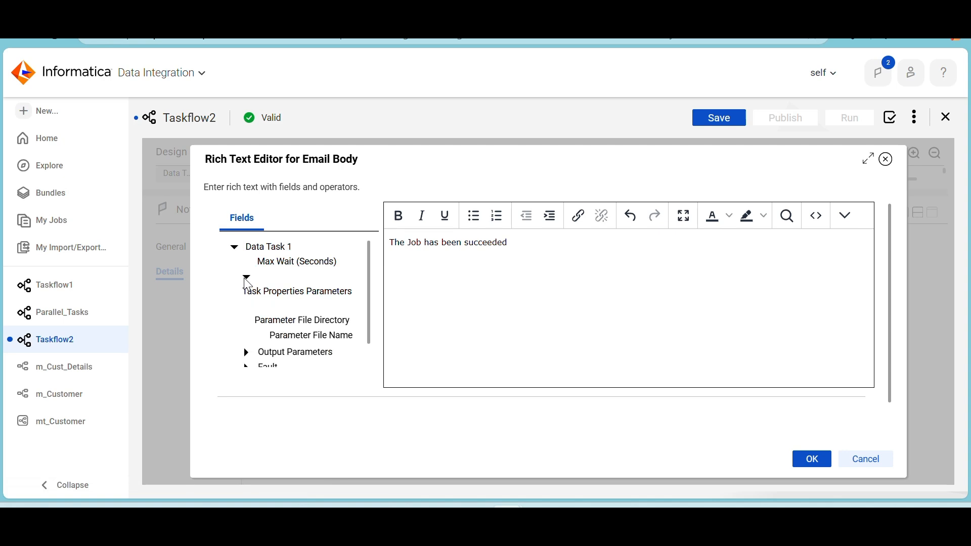
pyautogui.click(246, 278)
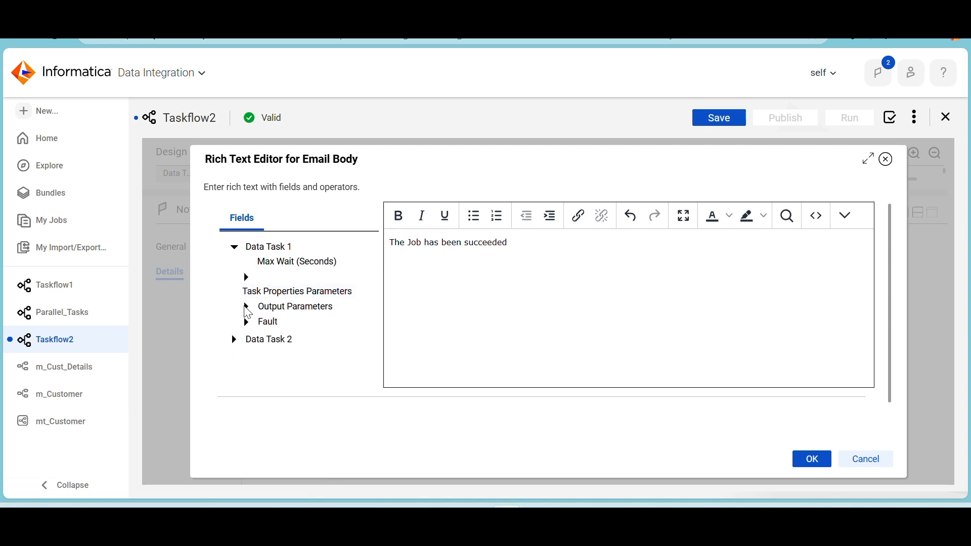
pyautogui.click(247, 308)
pyautogui.click(246, 308)
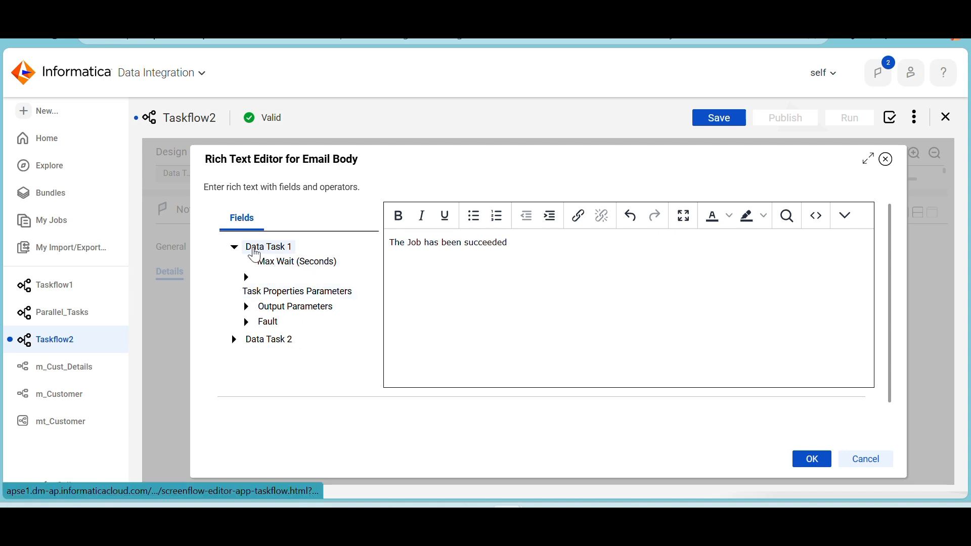
pyautogui.moveTo(255, 256)
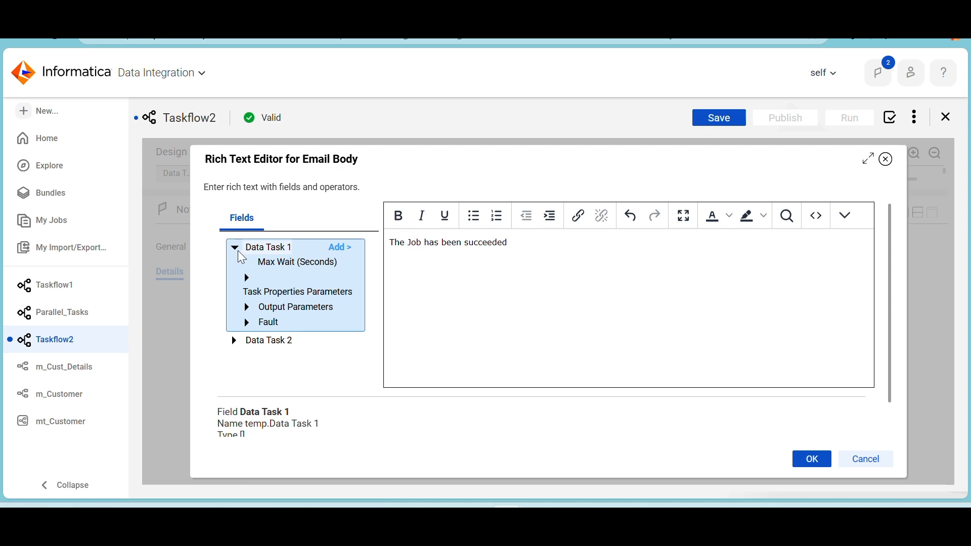
pyautogui.click(232, 247)
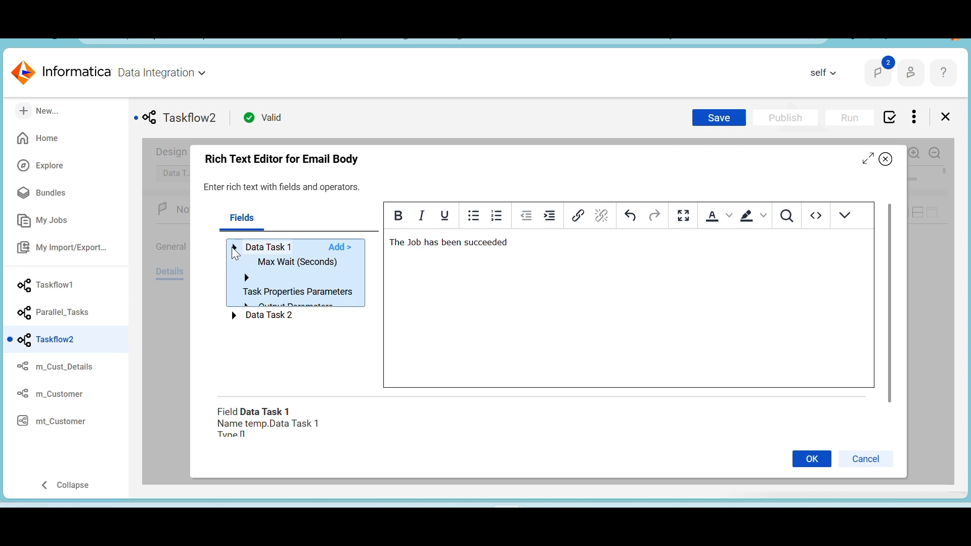
pyautogui.click(350, 251)
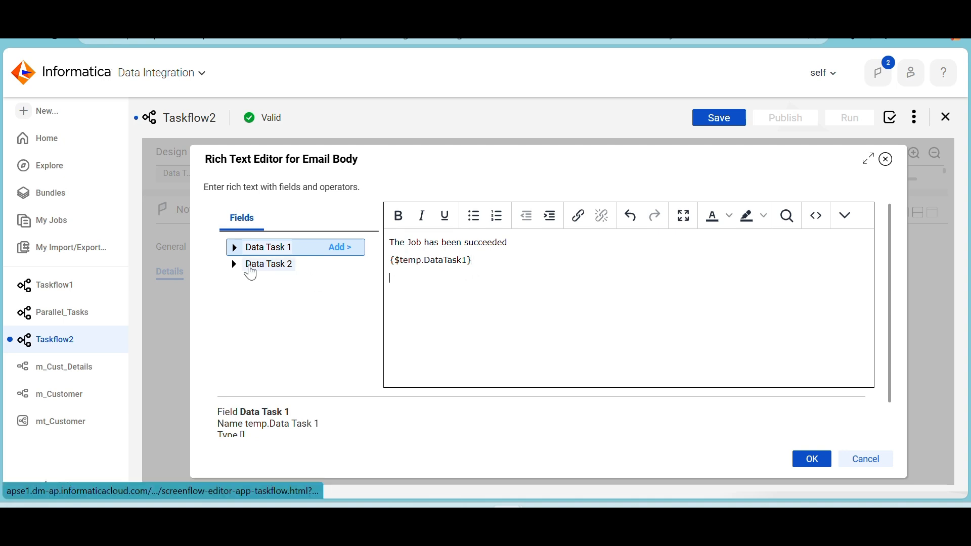
pyautogui.click(246, 265)
pyautogui.click(329, 265)
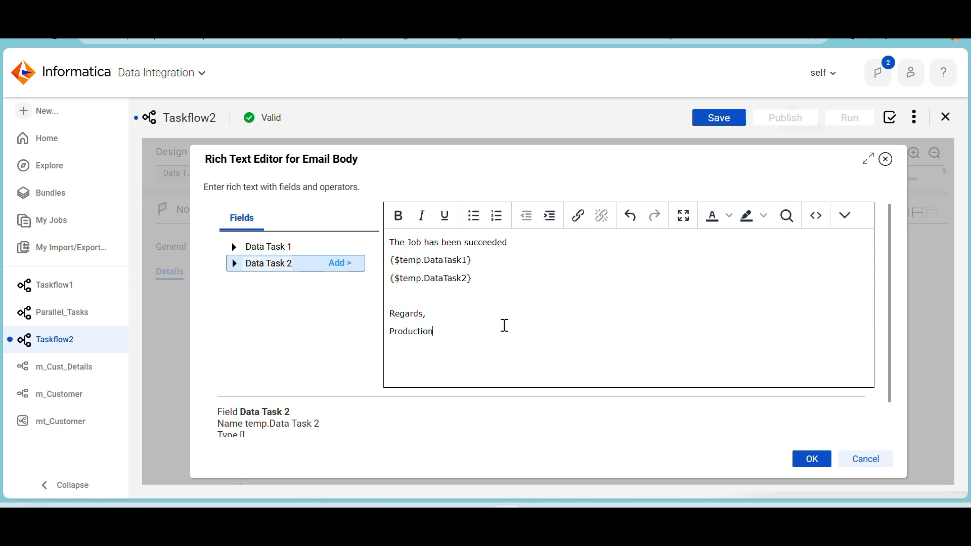
# Accept the notification's email body with the closing lines "Regards," and "Production"
pyautogui.click(807, 460)
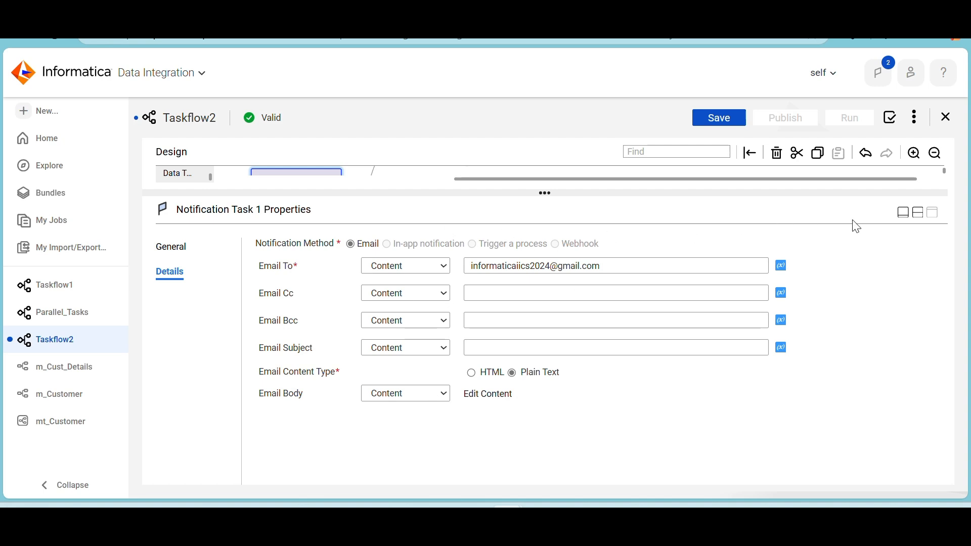
pyautogui.click(919, 218)
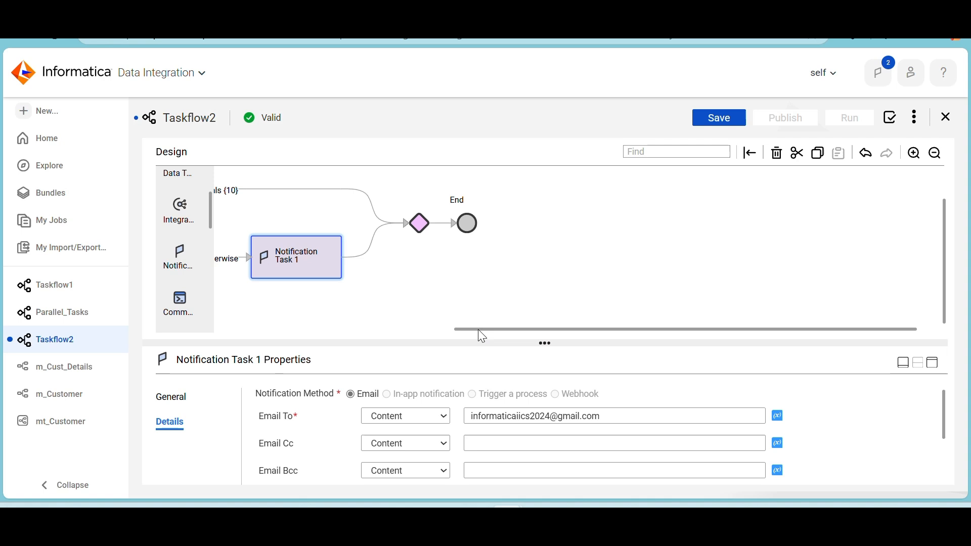
pyautogui.moveTo(482, 336); pyautogui.dragTo(361, 335)
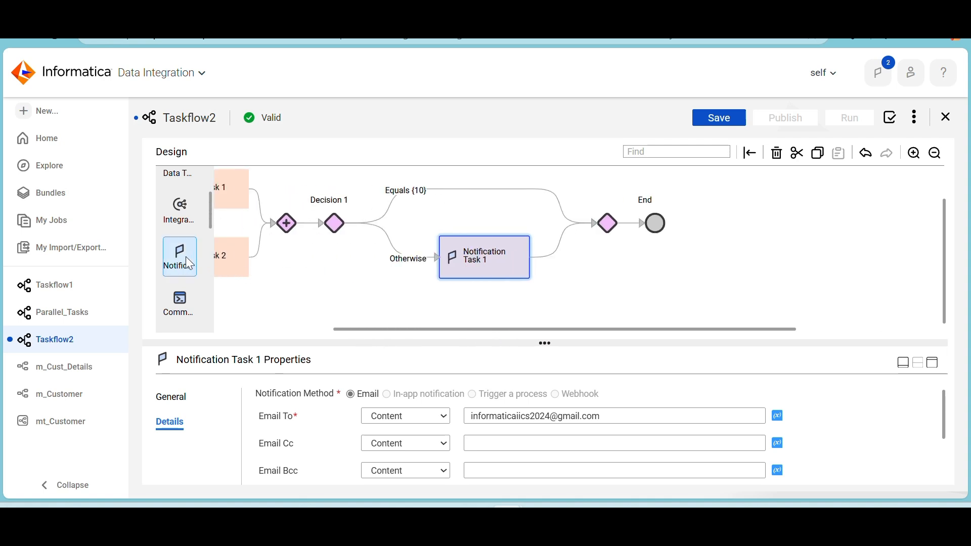
# Try a new notification task on the Equals {10} path, delete it, and move Notification Task 1 onto that path instead
pyautogui.moveTo(187, 257); pyautogui.dragTo(482, 193)
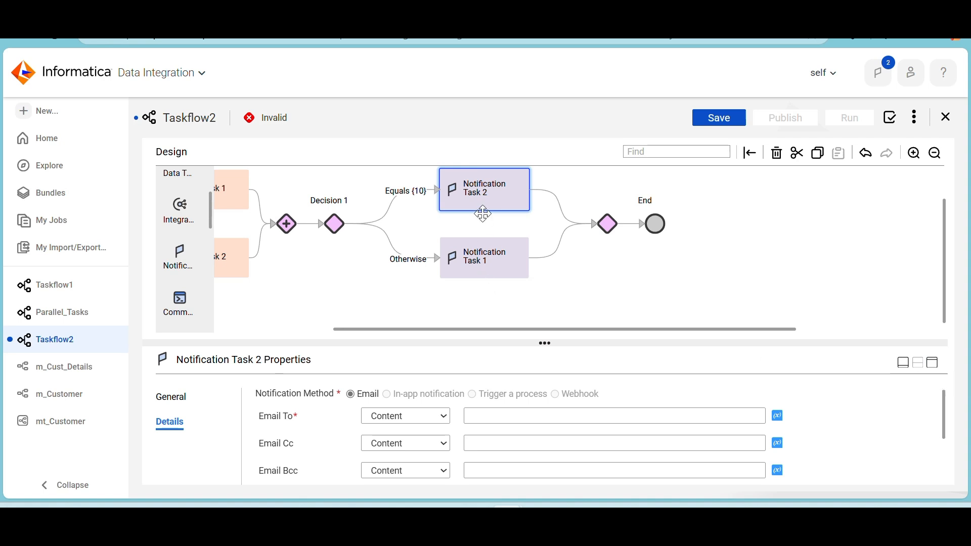
pyautogui.press('Delete')
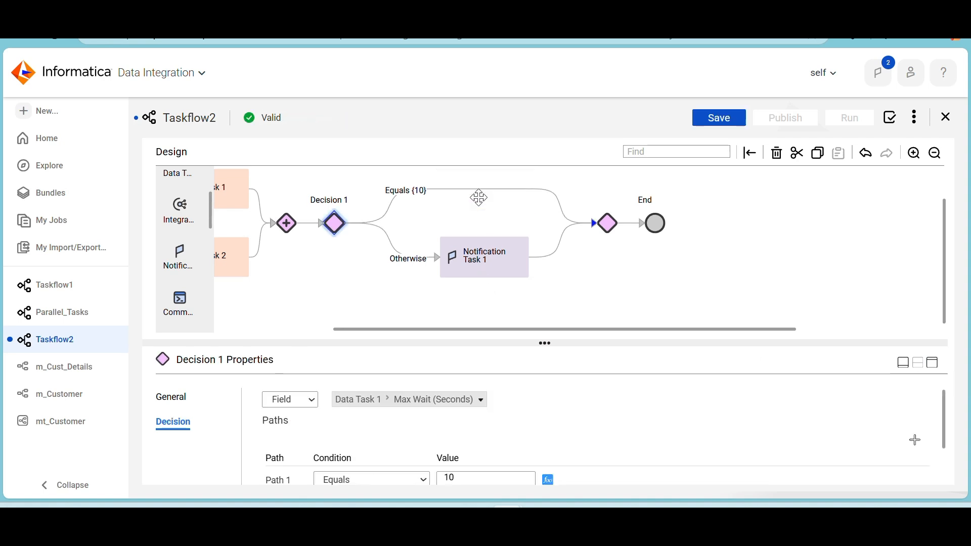
pyautogui.moveTo(480, 259); pyautogui.dragTo(477, 191)
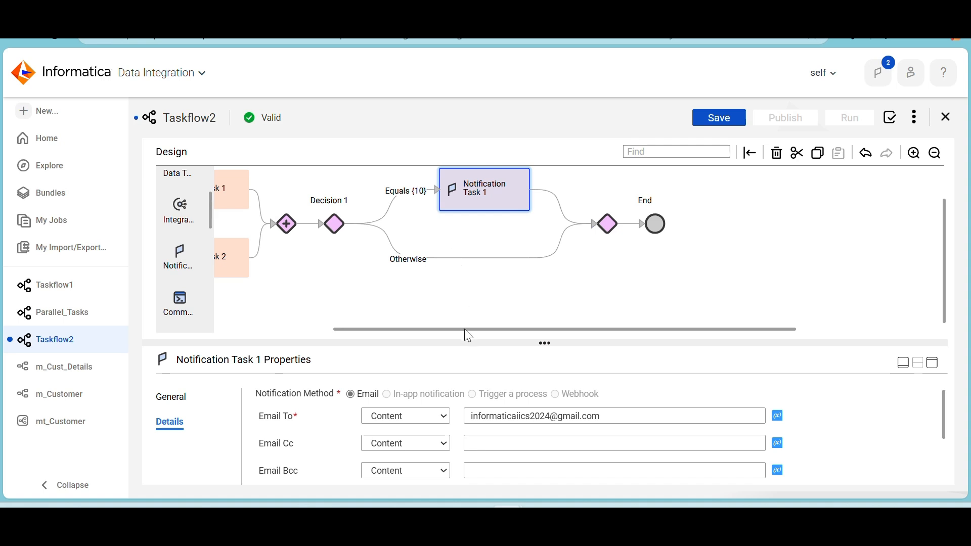
# Review Decision 1's field source and its path conditions
pyautogui.moveTo(464, 330); pyautogui.dragTo(302, 329)
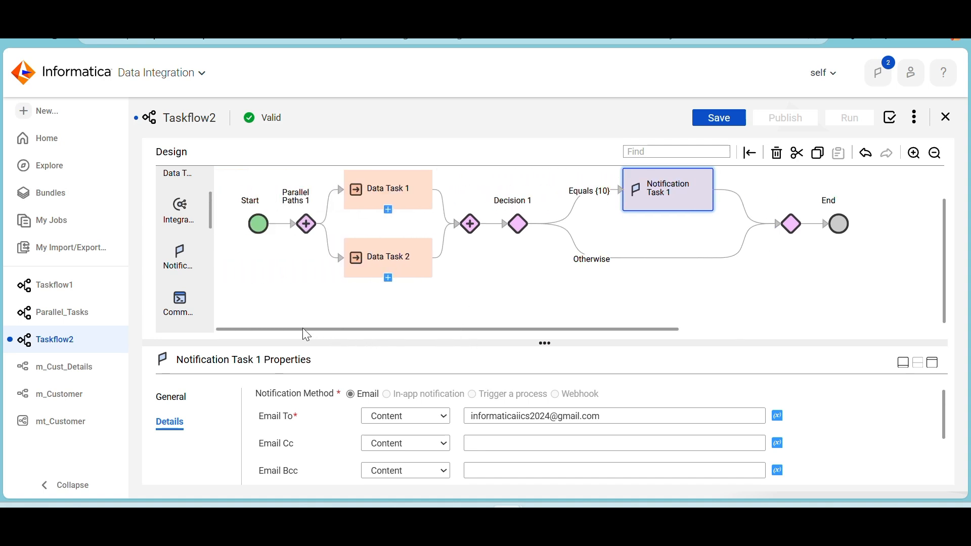
pyautogui.scroll(2, 185, 253)
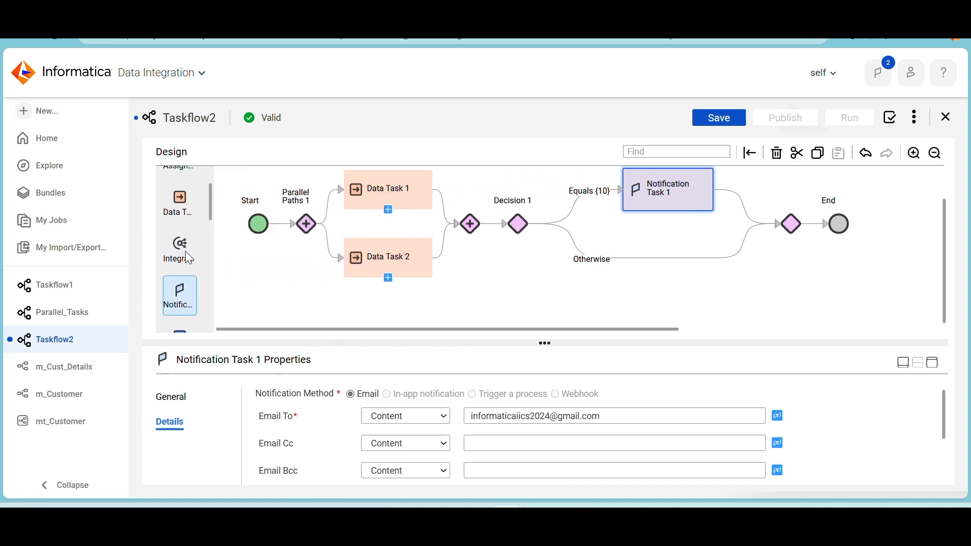
pyautogui.scroll(1, 185, 251)
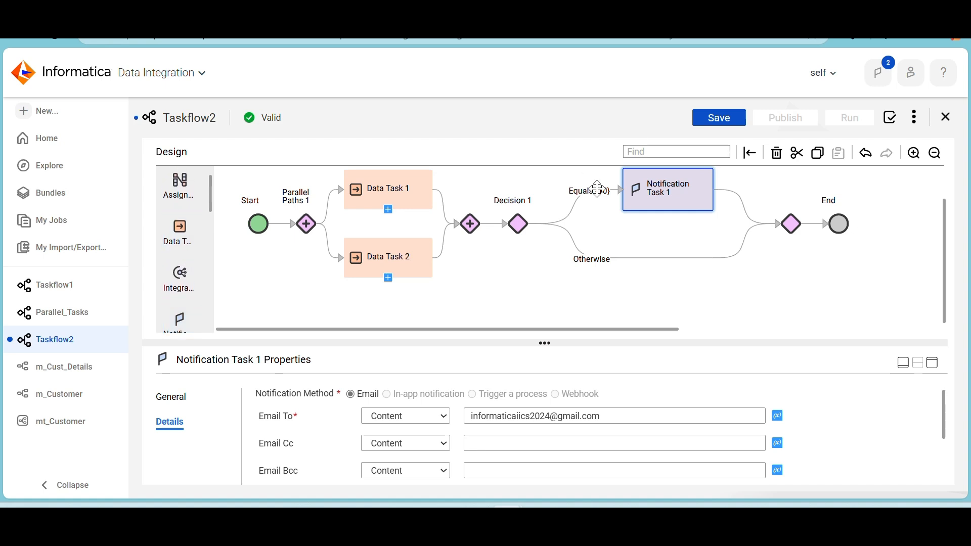
pyautogui.click(519, 226)
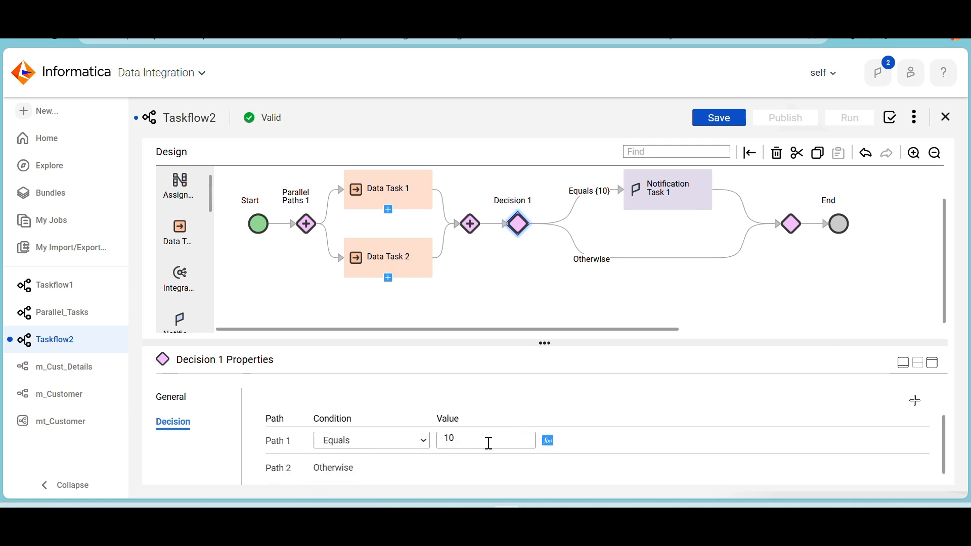
pyautogui.scroll(1, 488, 440)
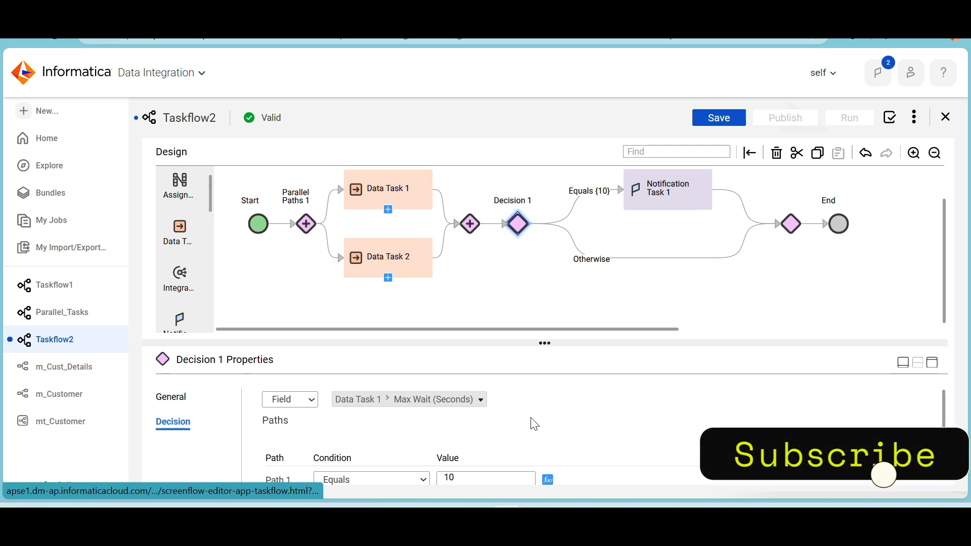
pyautogui.scroll(-1, 535, 424)
pyautogui.scroll(-2, 534, 424)
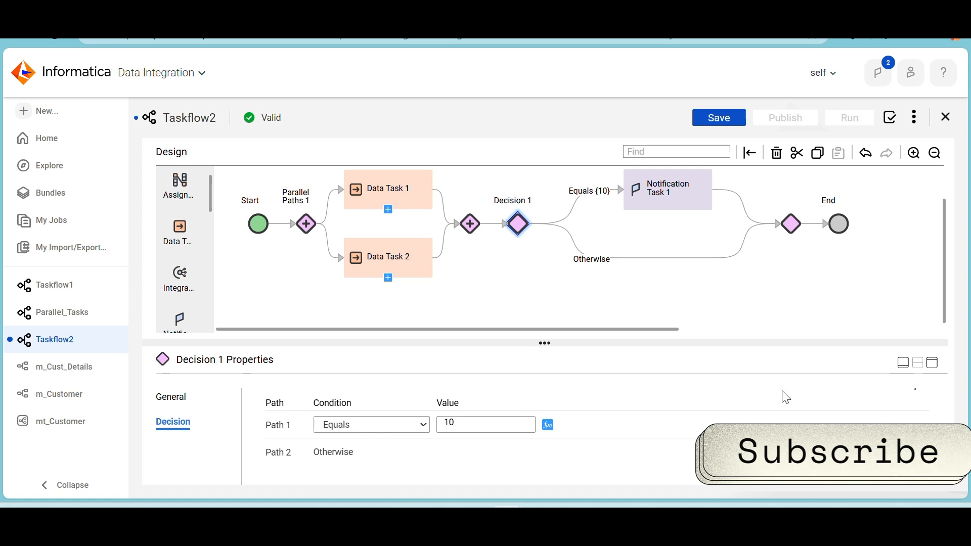
# Add a second notification task on the Otherwise path of Decision 1
pyautogui.click(903, 364)
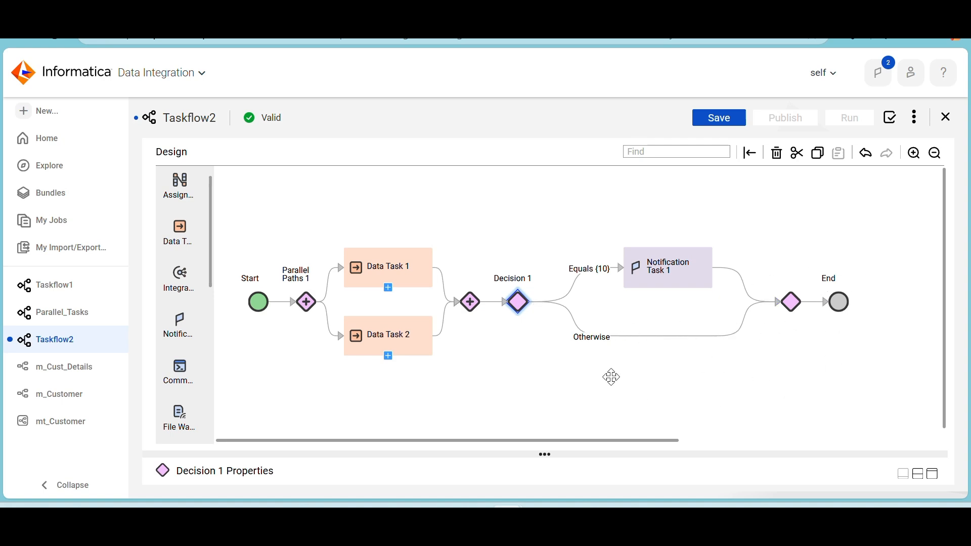
pyautogui.moveTo(454, 440); pyautogui.dragTo(407, 444)
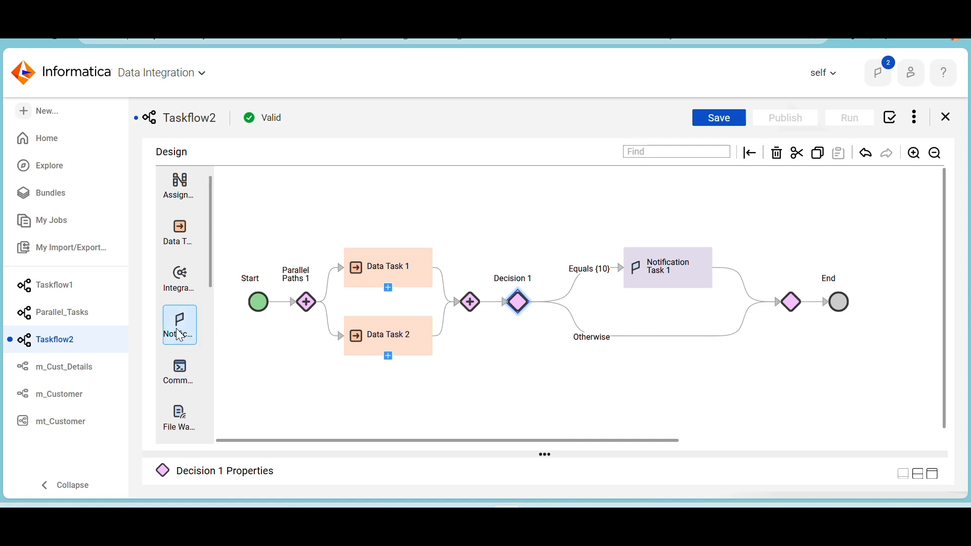
pyautogui.moveTo(179, 335); pyautogui.dragTo(668, 345)
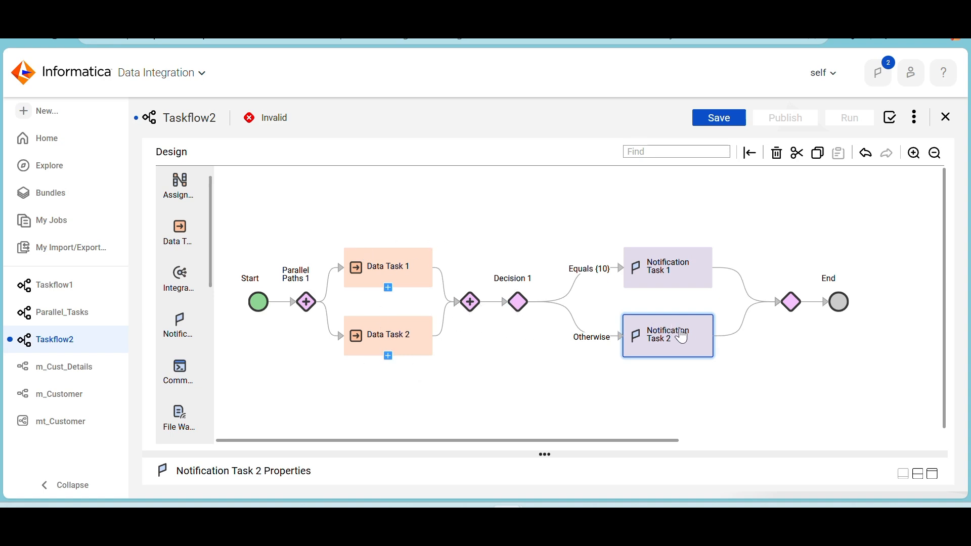
# Set Notification Task 2's Email To recipient to the copied account e-mail address
pyautogui.click(924, 479)
pyautogui.scroll(-2, 870, 269)
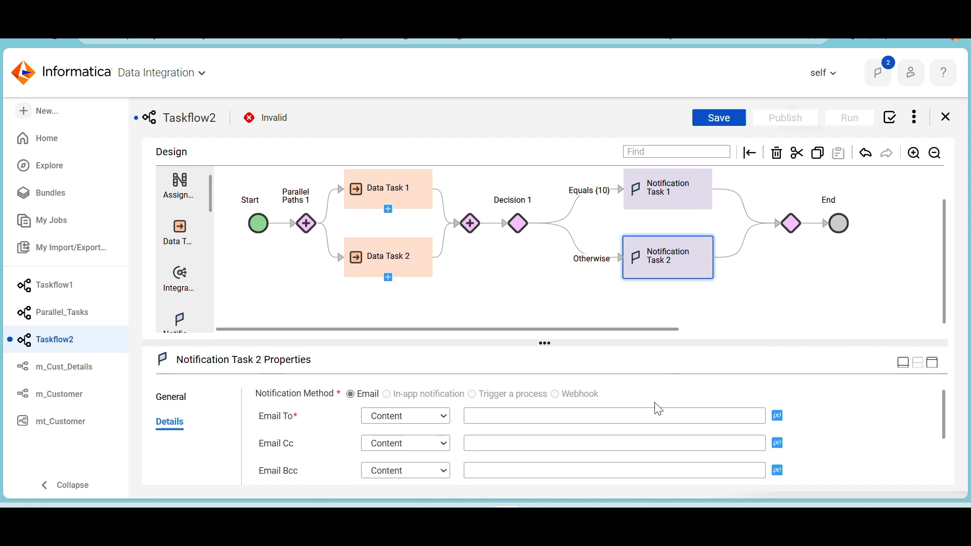
pyautogui.click(630, 414)
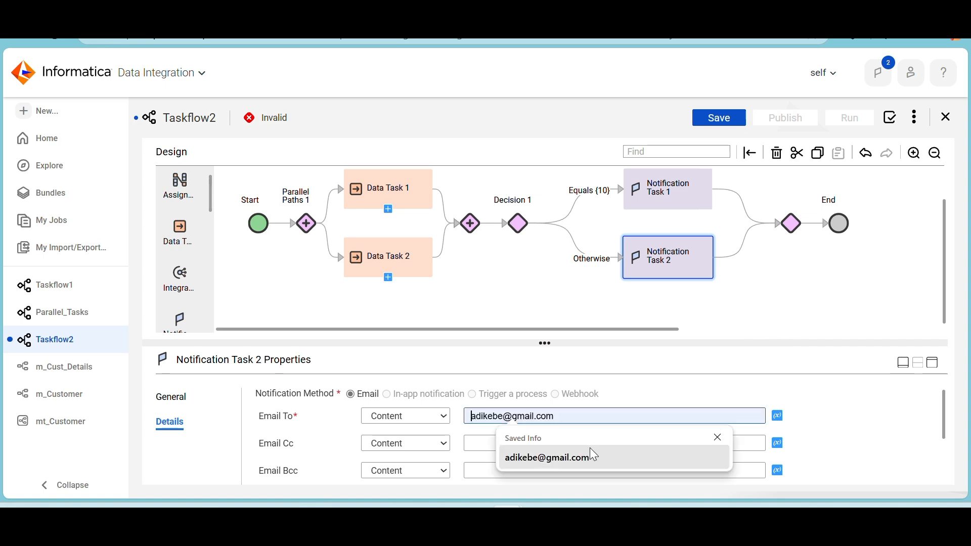
pyautogui.hotkey('ctrl', 'v')
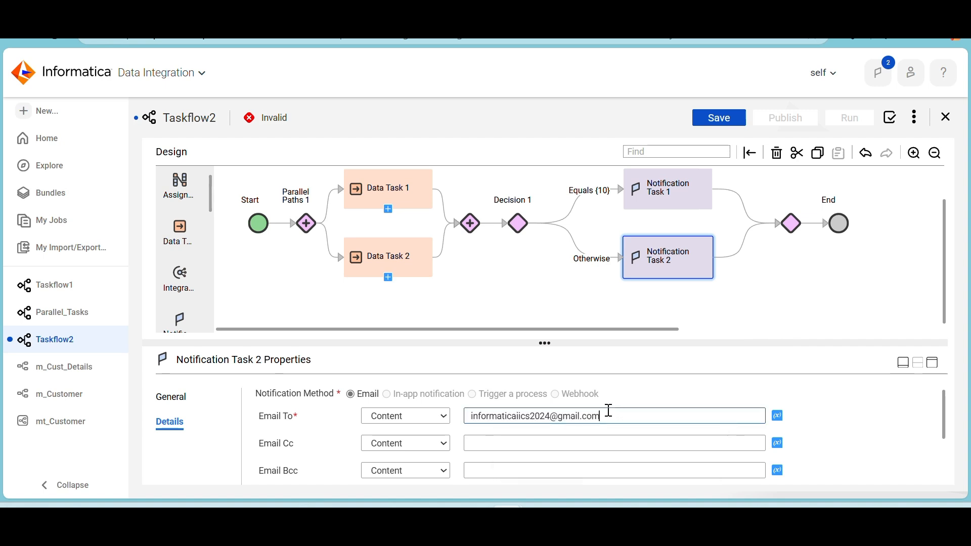
pyautogui.click(835, 403)
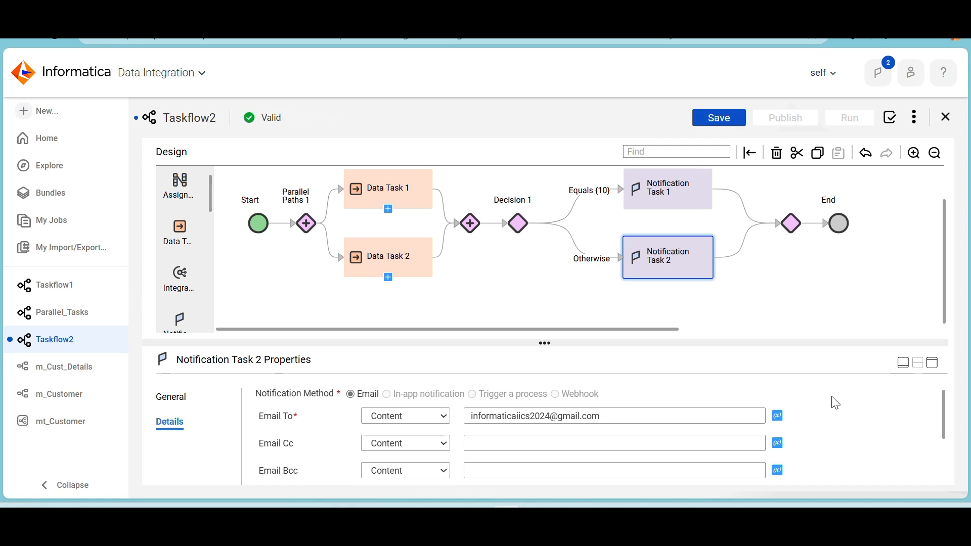
# Save and publish Taskflow2, and run it
pyautogui.click(904, 363)
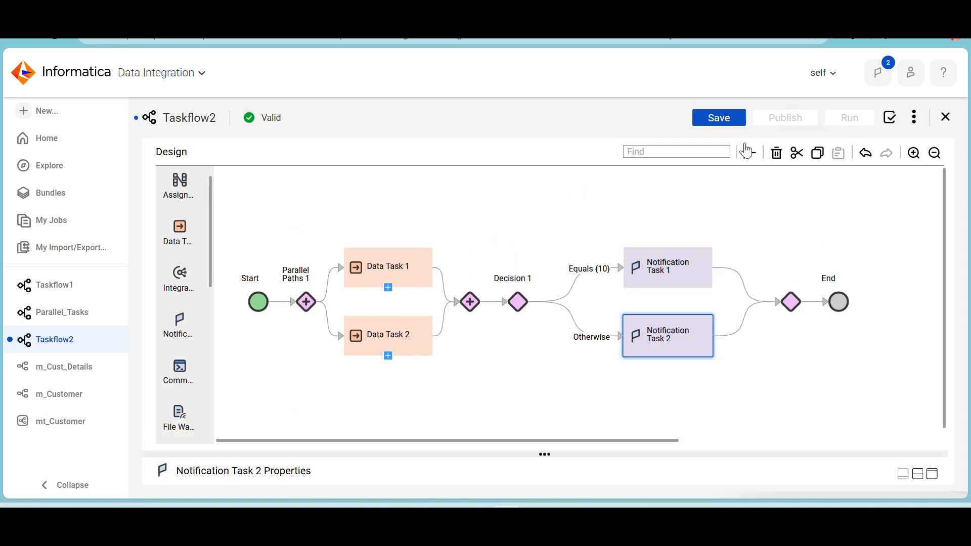
pyautogui.click(726, 120)
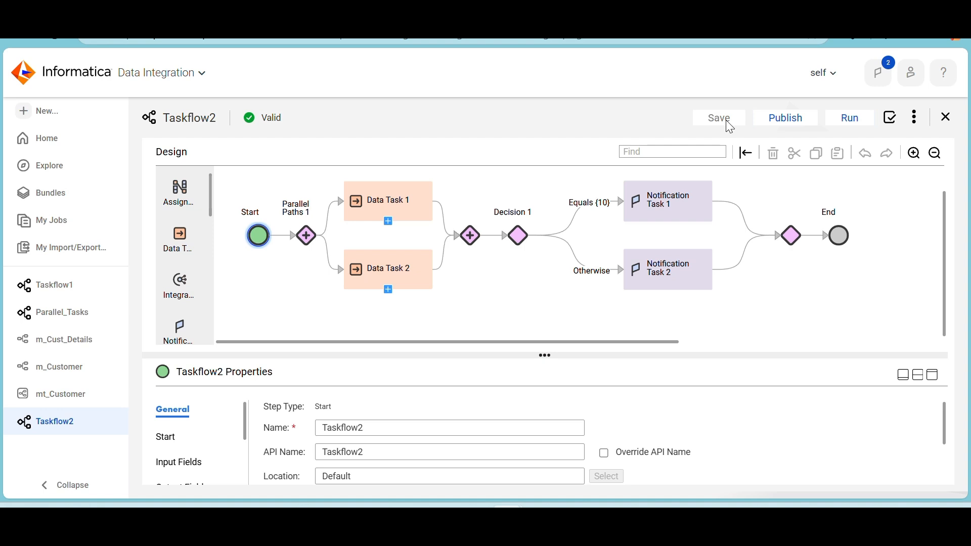
pyautogui.click(795, 120)
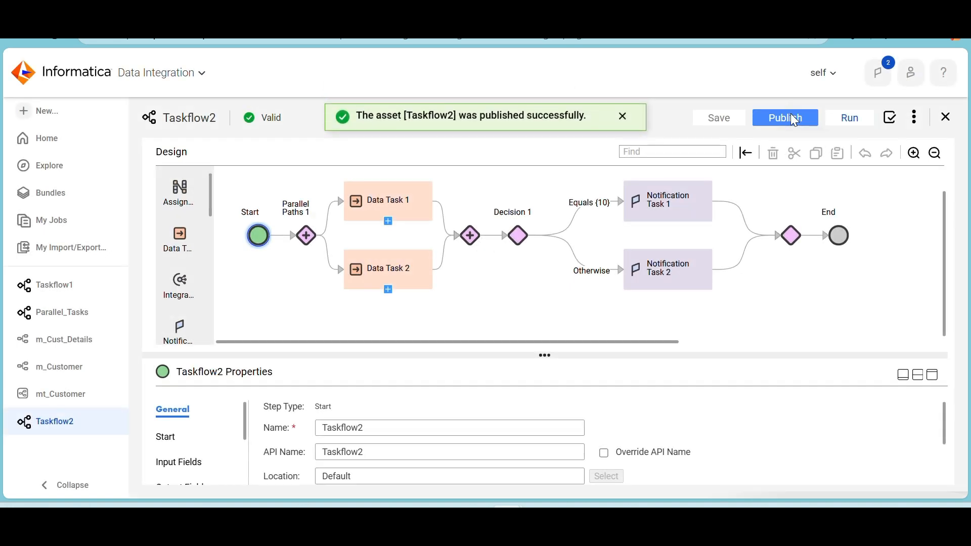
pyautogui.click(848, 124)
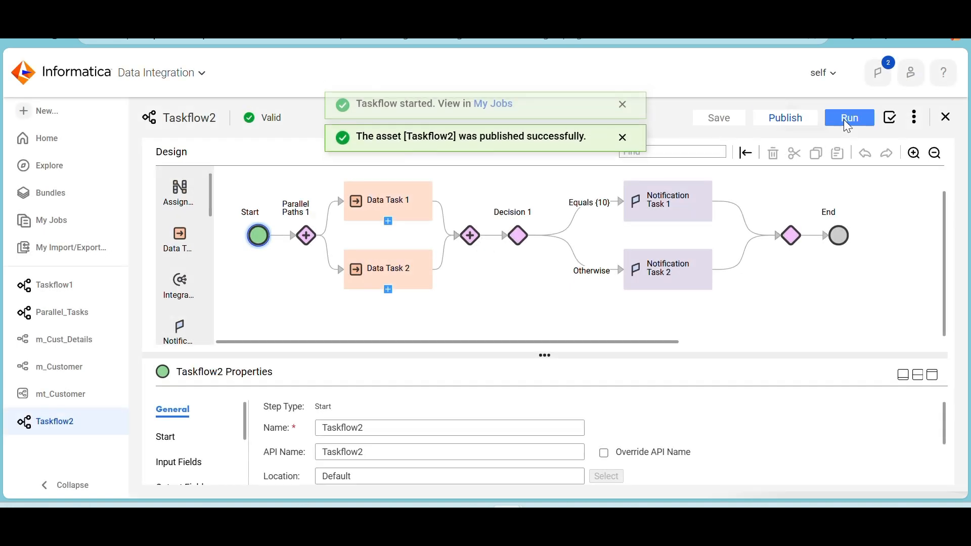
# Open the started Taskflow2 run in My Jobs and refresh its details to track the progress of its steps
pyautogui.click(498, 117)
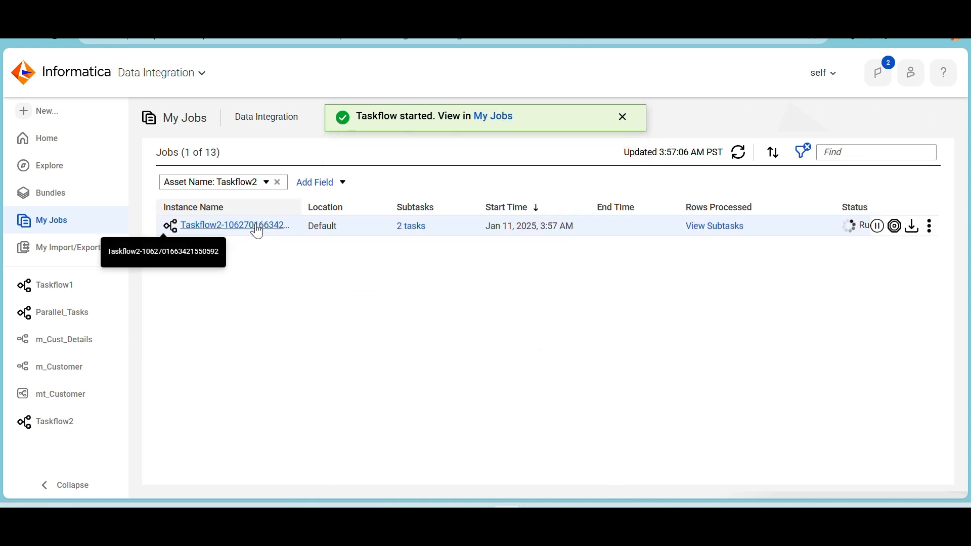
pyautogui.click(255, 226)
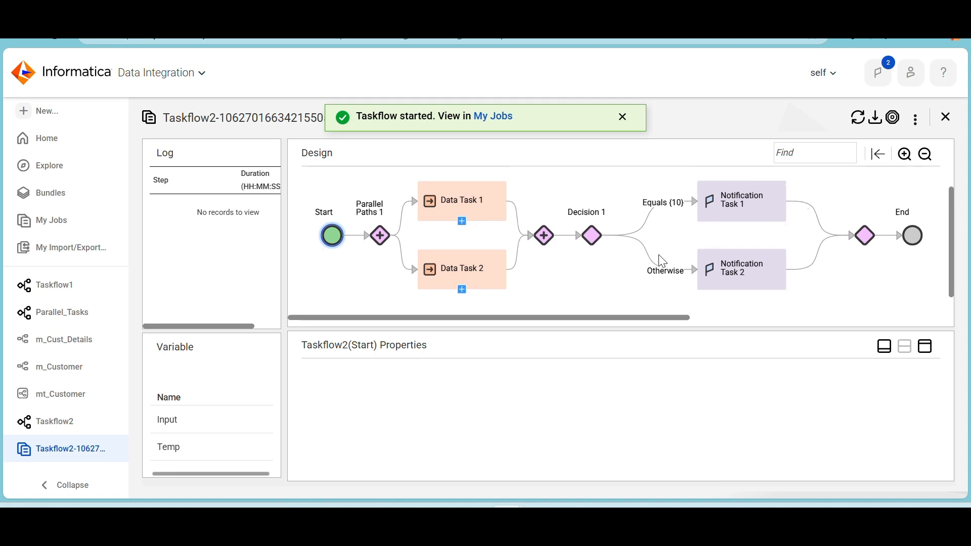
pyautogui.click(858, 120)
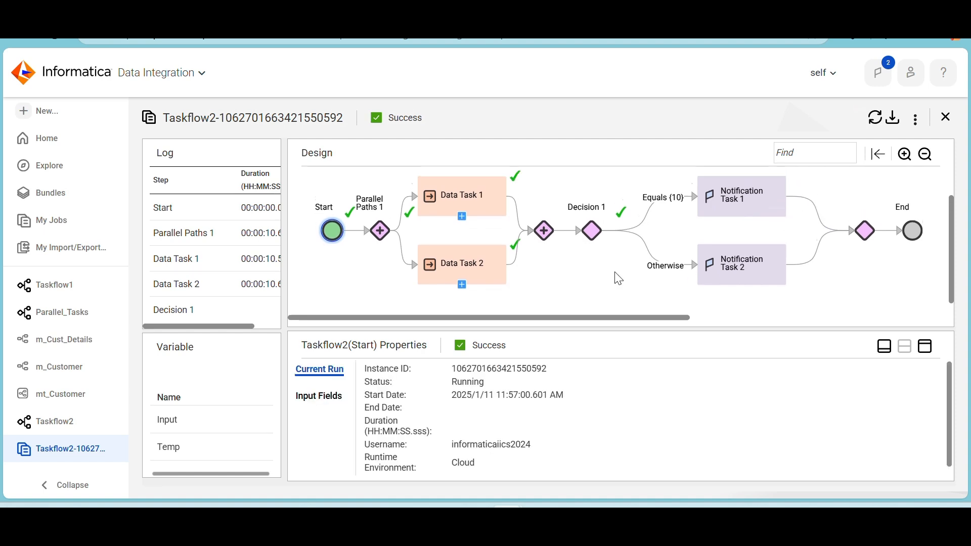
pyautogui.click(875, 121)
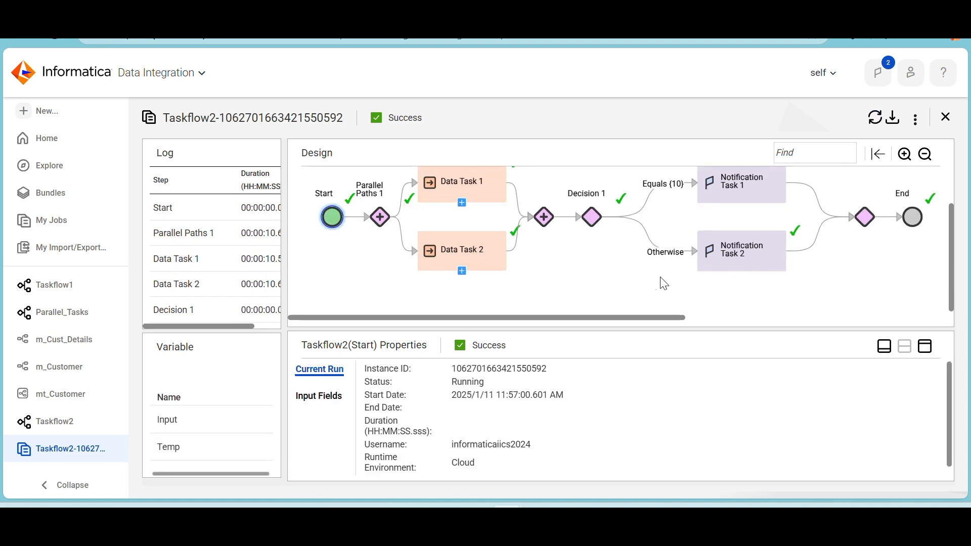
# Refresh the run once more and examine the current run details of Decision 1
pyautogui.scroll(1, 646, 281)
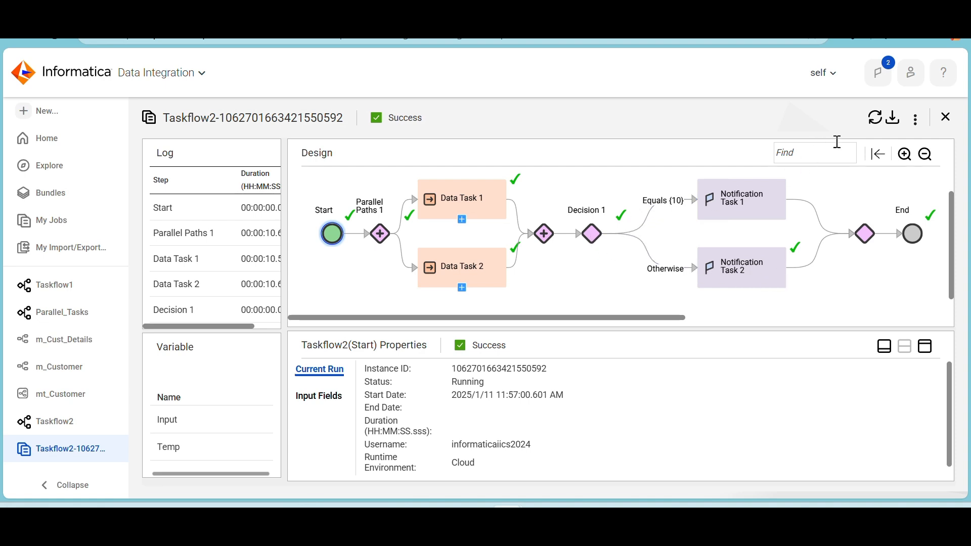
pyautogui.click(877, 126)
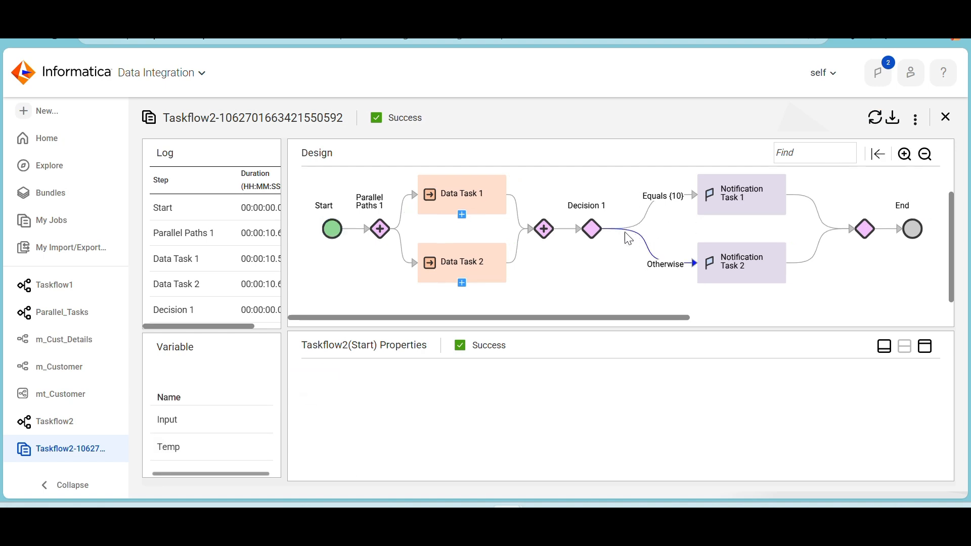
pyautogui.click(594, 234)
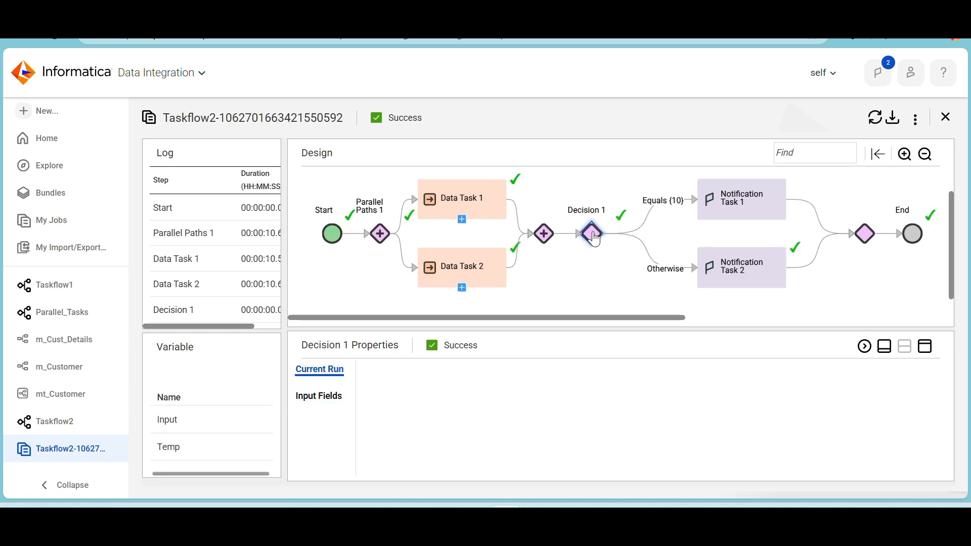
pyautogui.scroll(-1, 531, 421)
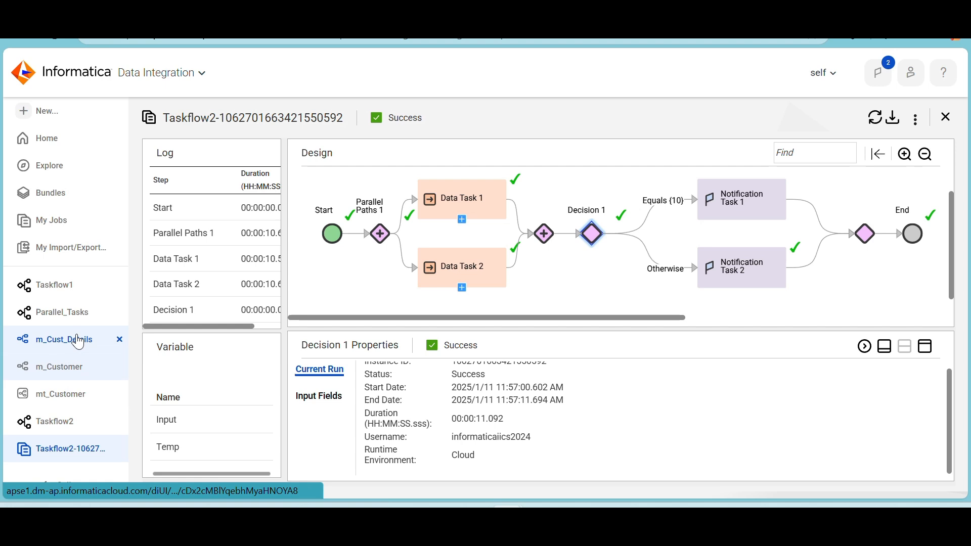
# Examine the field and path conditions configured for Decision 1 in Taskflow2, and return to the run details
pyautogui.click(77, 317)
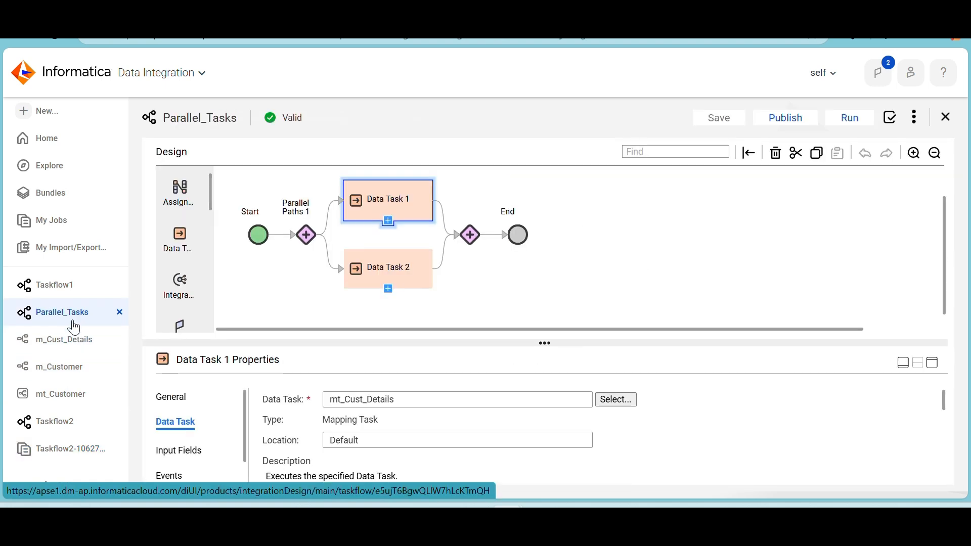
pyautogui.click(54, 428)
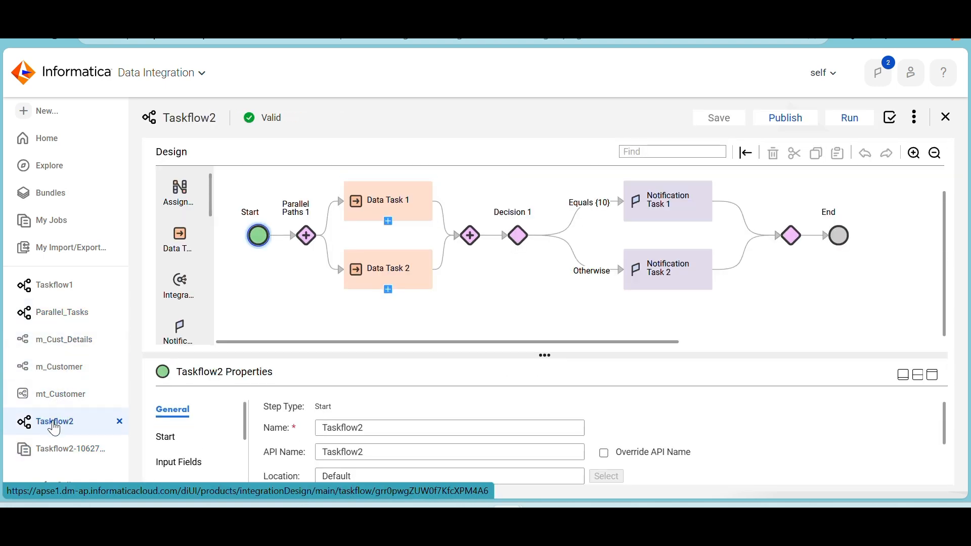
pyautogui.click(520, 240)
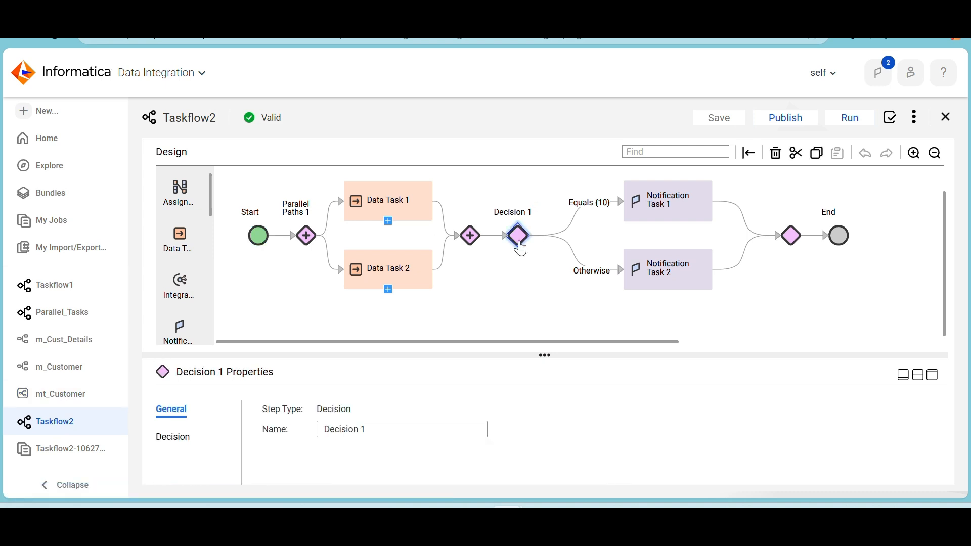
pyautogui.click(933, 377)
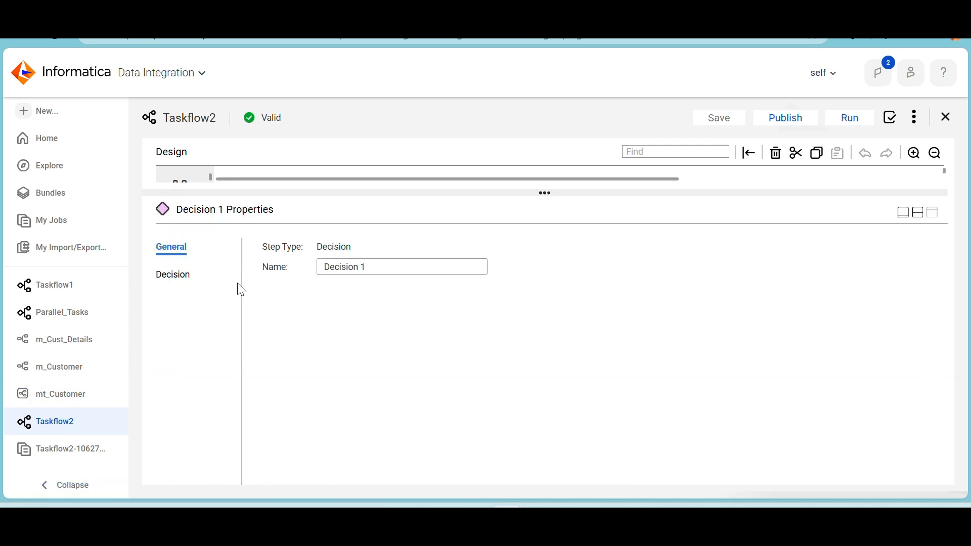
pyautogui.click(186, 276)
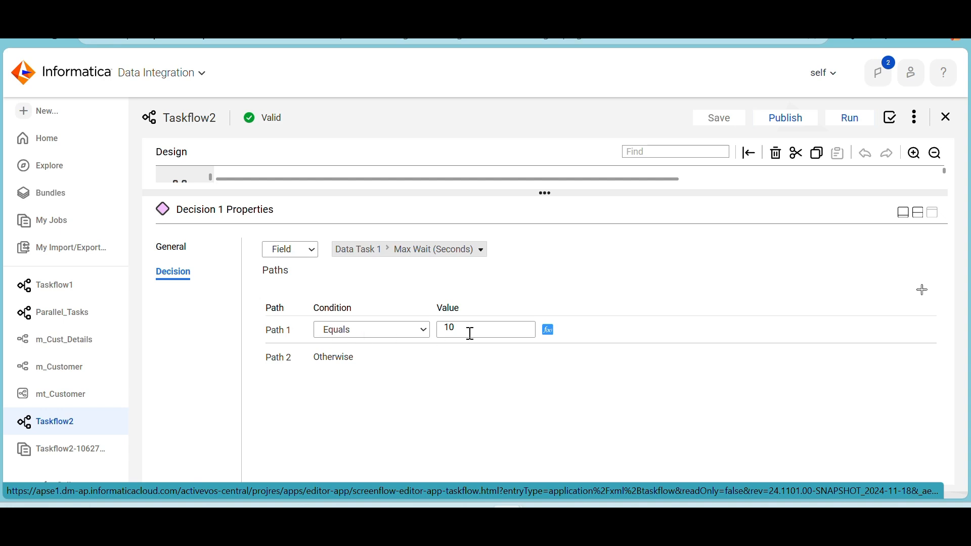
pyautogui.click(312, 260)
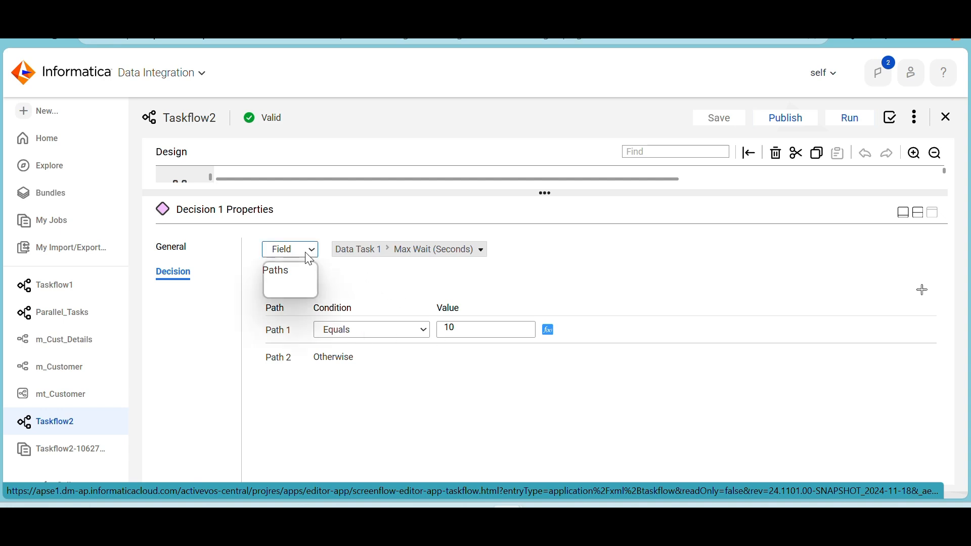
pyautogui.click(310, 259)
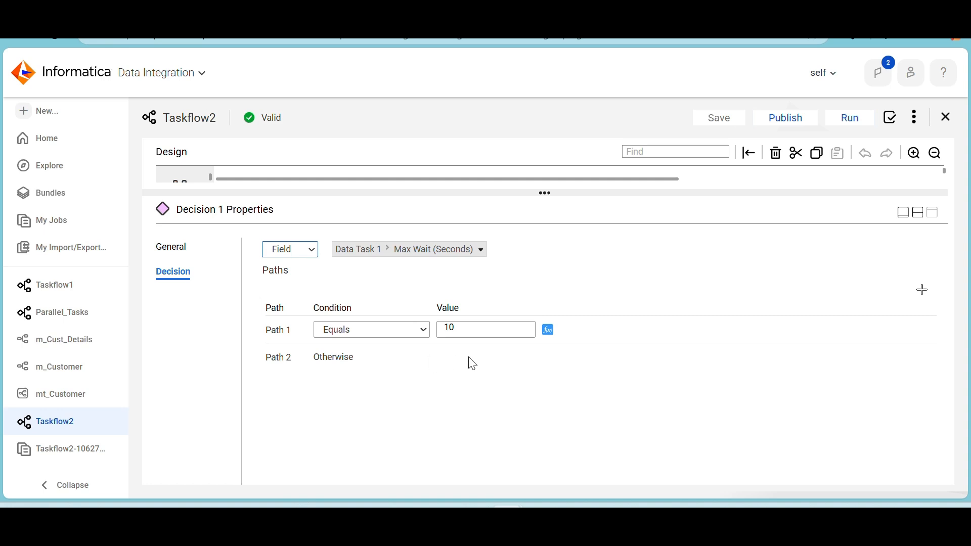
pyautogui.click(919, 215)
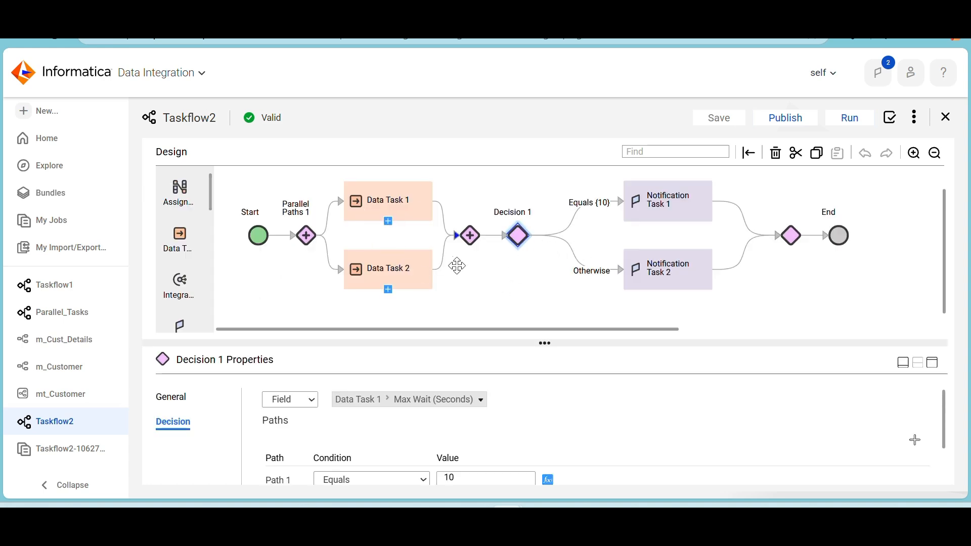
pyautogui.click(66, 450)
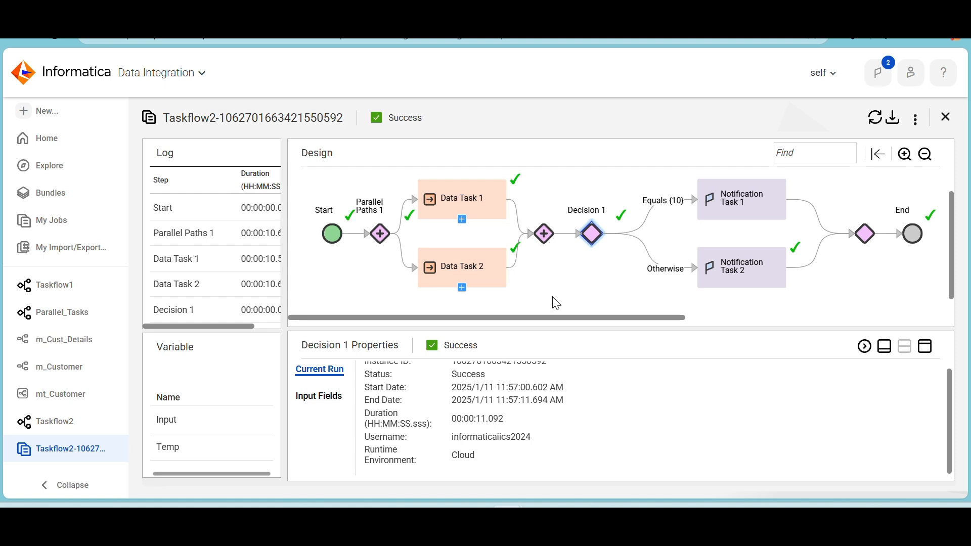
# Publish the Sequential with decision taskflow and run it
pyautogui.moveTo(582, 504)
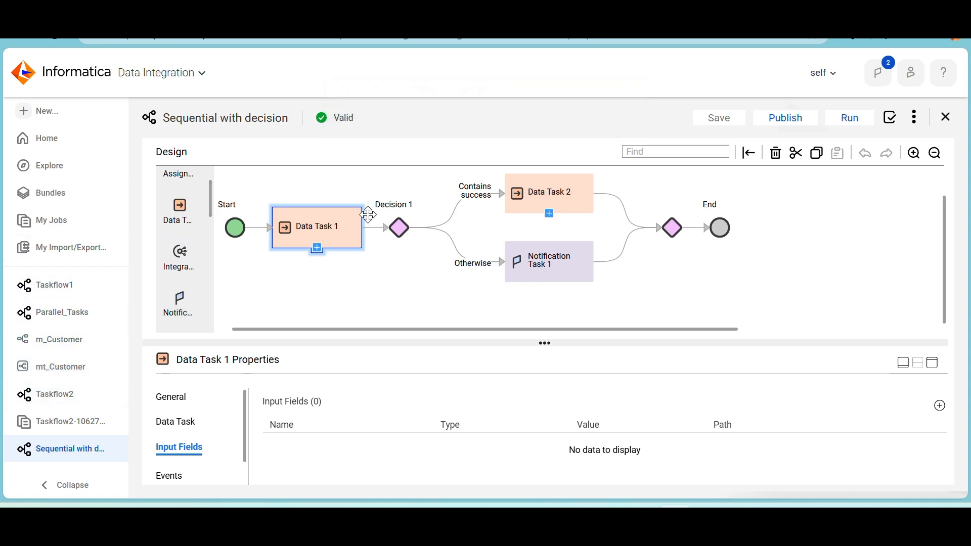
pyautogui.click(919, 120)
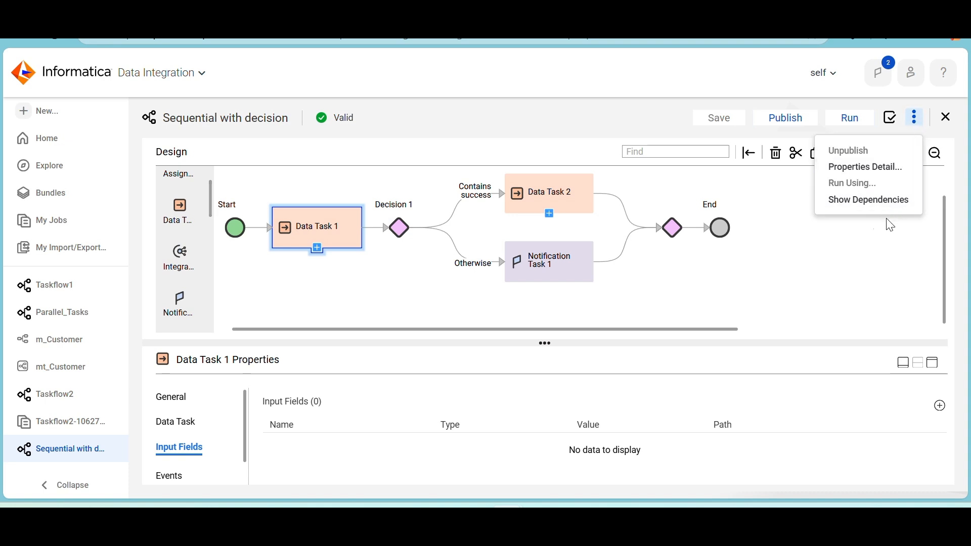
pyautogui.click(878, 235)
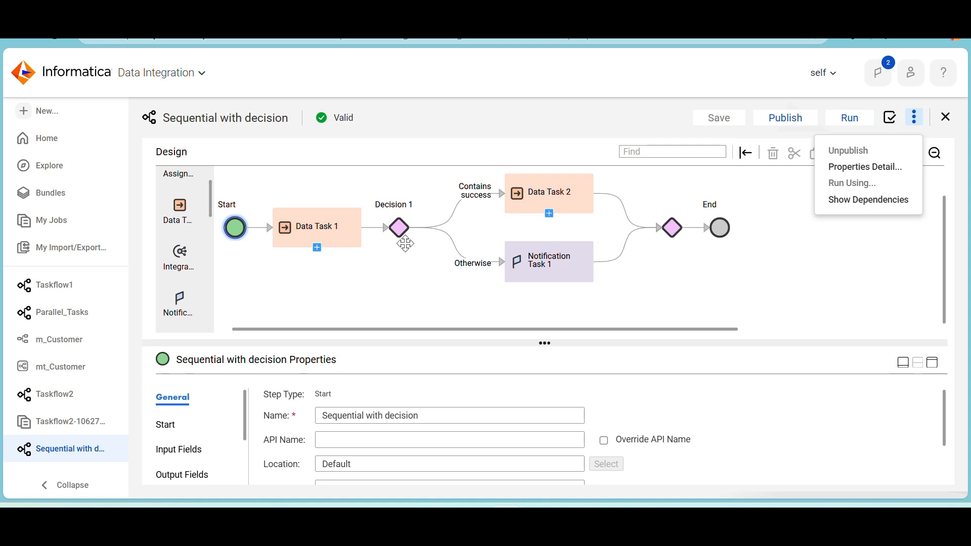
pyautogui.click(319, 243)
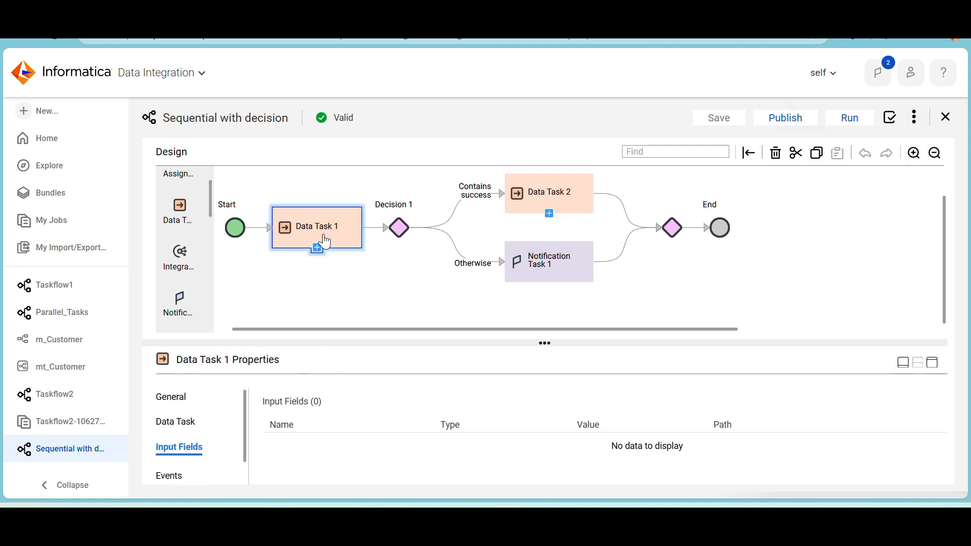
pyautogui.click(791, 121)
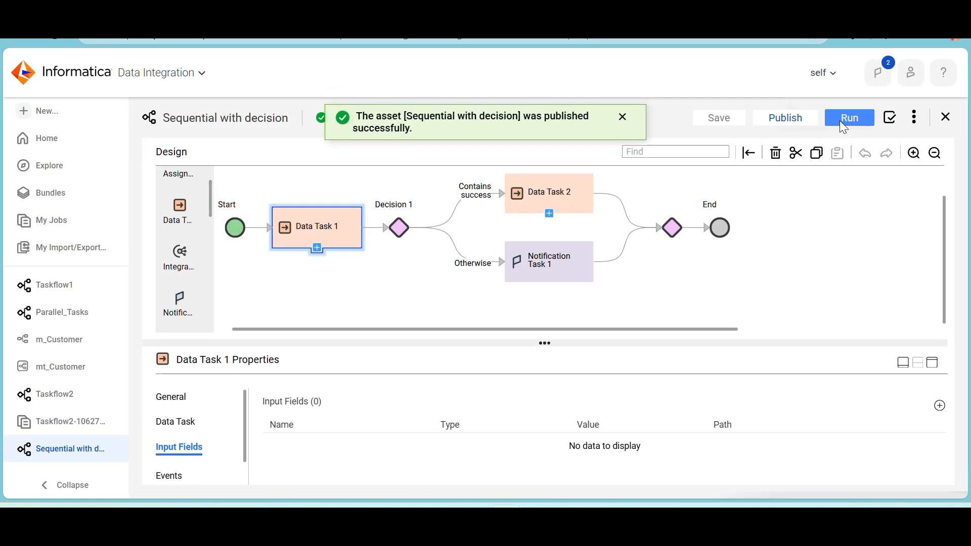
pyautogui.click(841, 122)
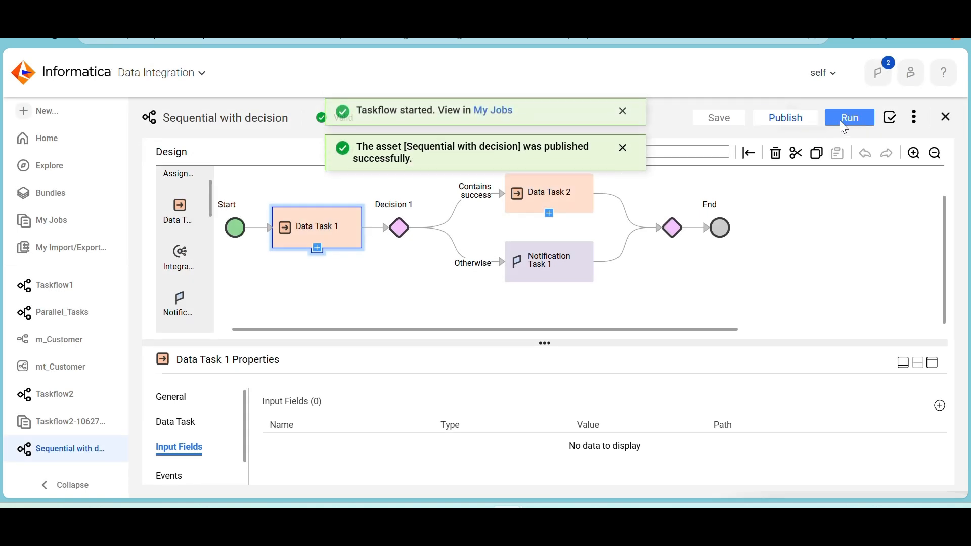
# Open the started Sequential with decision run in My Jobs and refresh its details repeatedly to track its steps through to End
pyautogui.click(495, 118)
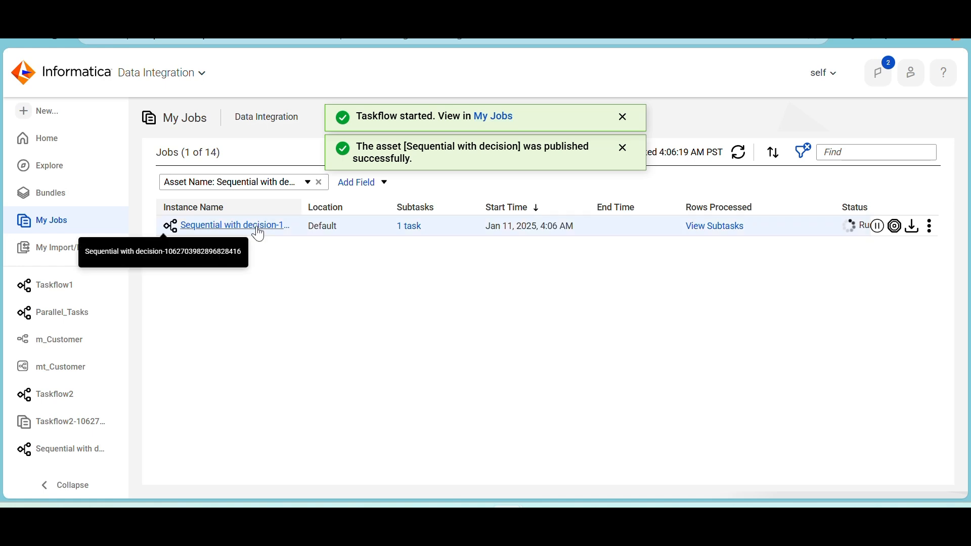
pyautogui.click(258, 231)
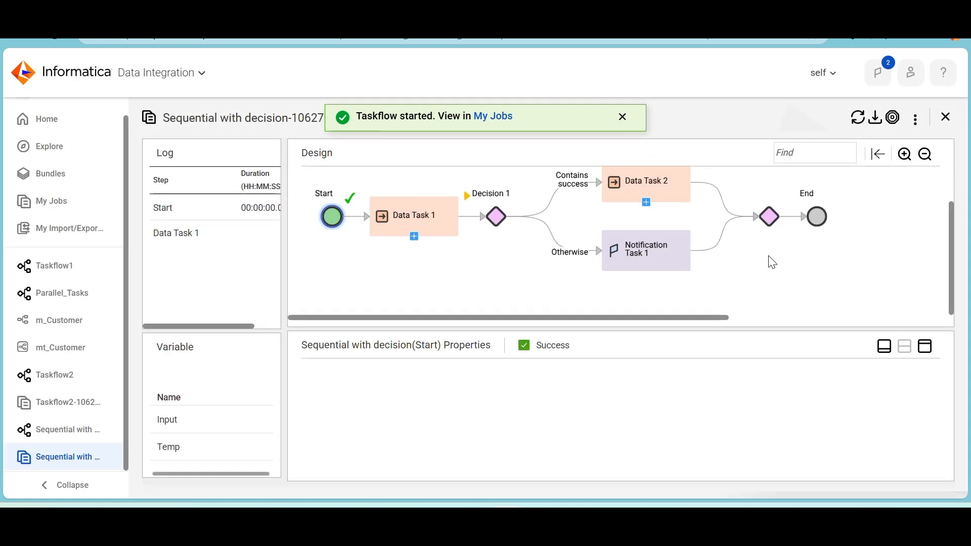
pyautogui.click(858, 122)
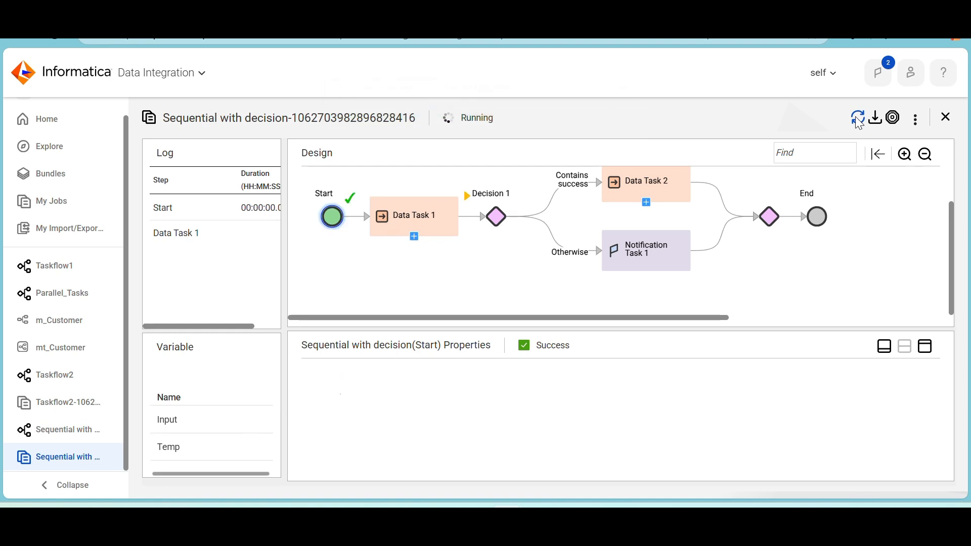
pyautogui.click(858, 121)
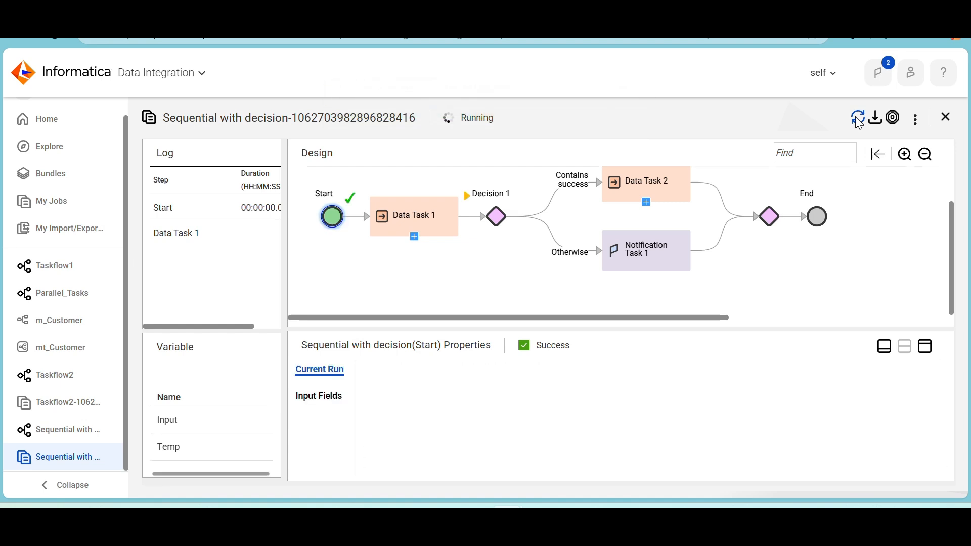
pyautogui.click(859, 121)
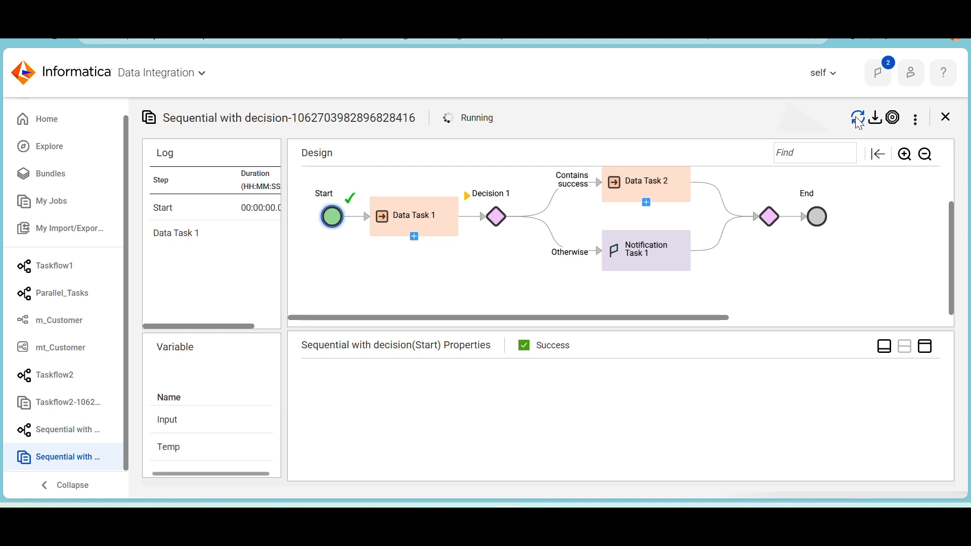
pyautogui.click(859, 122)
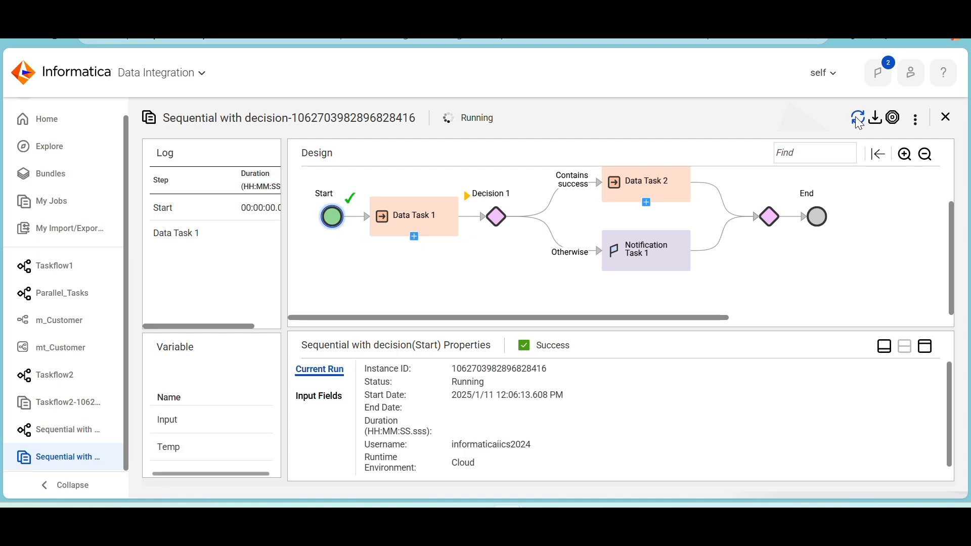
pyautogui.click(858, 121)
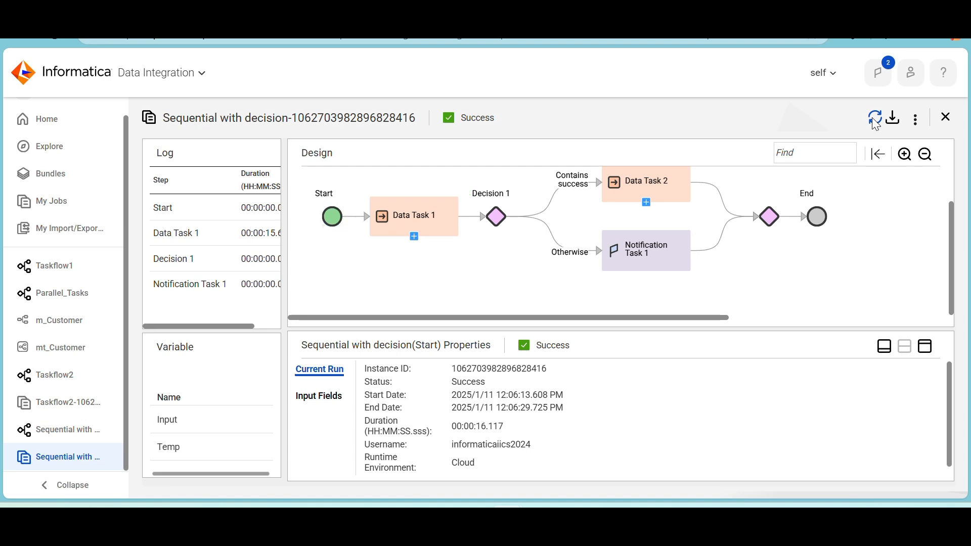
pyautogui.click(877, 123)
pyautogui.scroll(1, 875, 223)
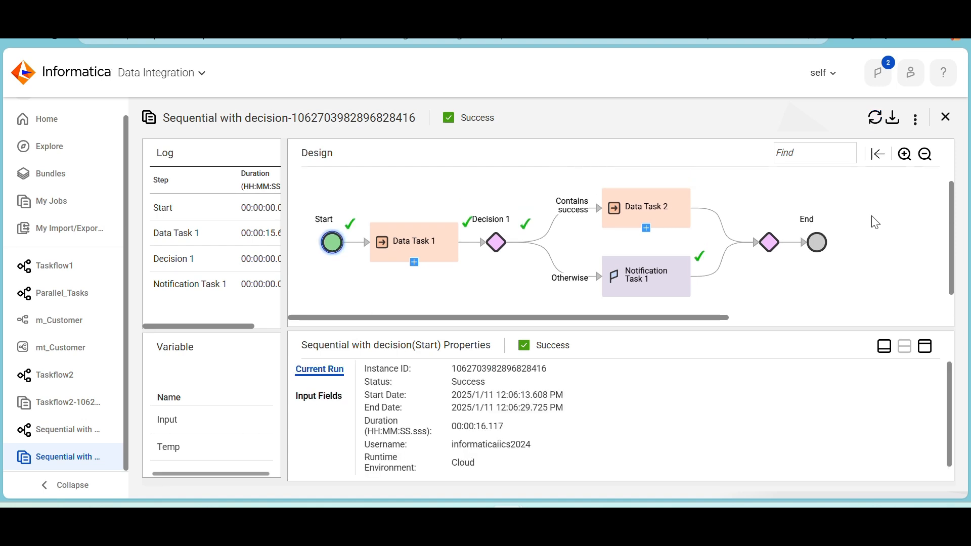
pyautogui.click(881, 123)
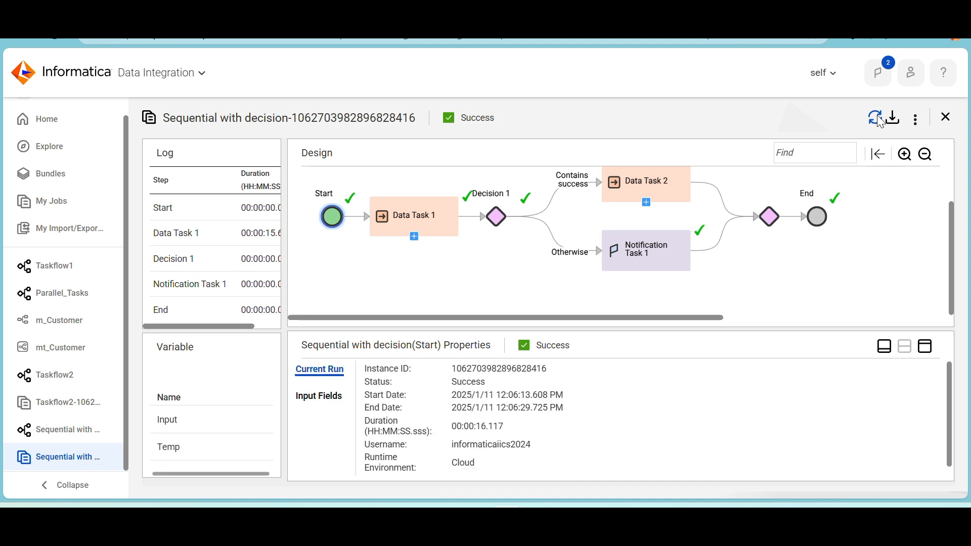
pyautogui.click(880, 123)
# Switch to Gmail, read the newest notification e-mail from the taskflow run, and return to Informatica Data Integration
pyautogui.click(212, 10)
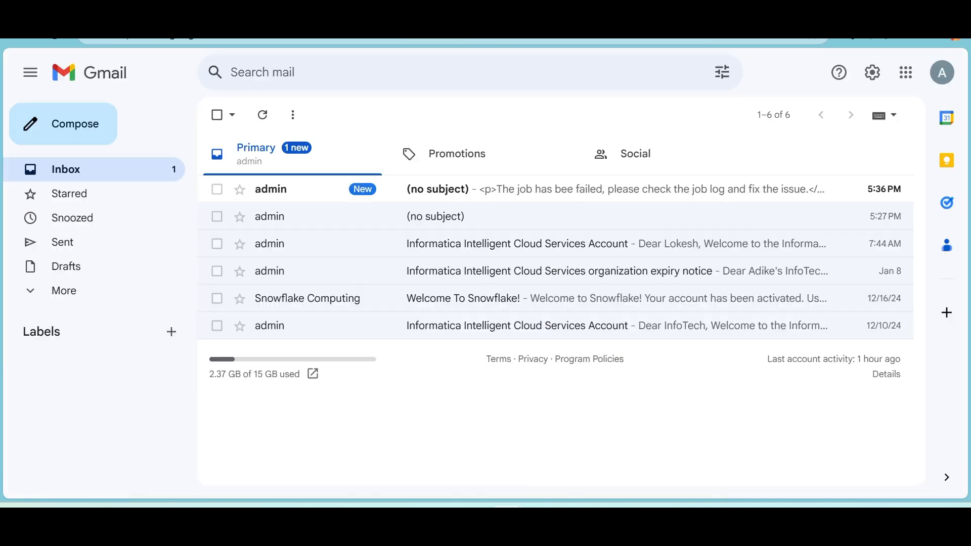
pyautogui.click(487, 197)
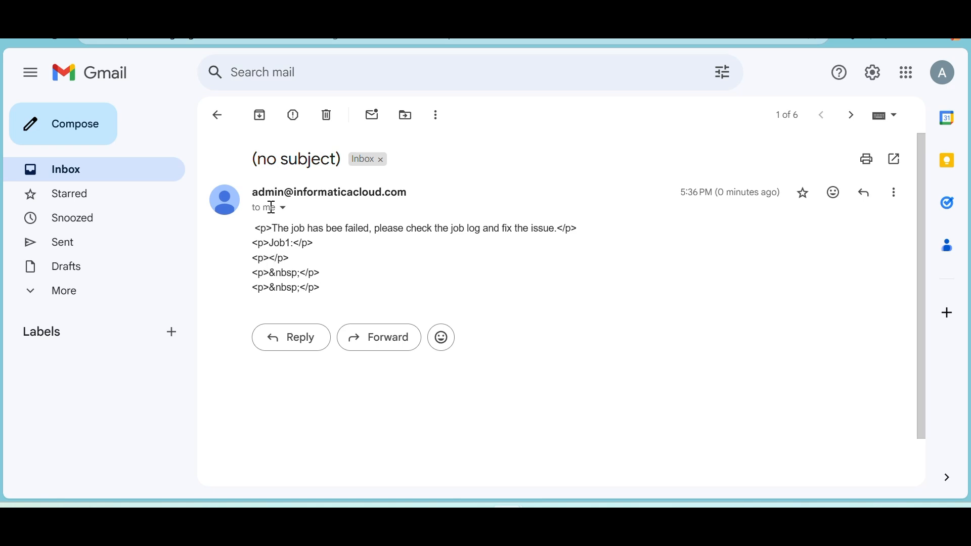
pyautogui.click(219, 116)
pyautogui.hotkey('ctrl', 'Tab')
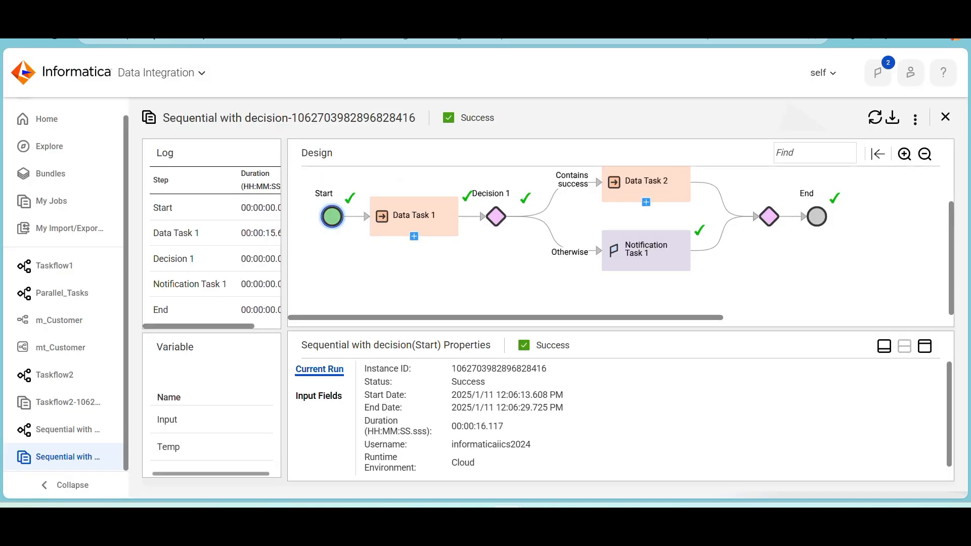
# Return to the Sequential with decision taskflow and open Decision 1's properties in the enlarged view
pyautogui.click(71, 431)
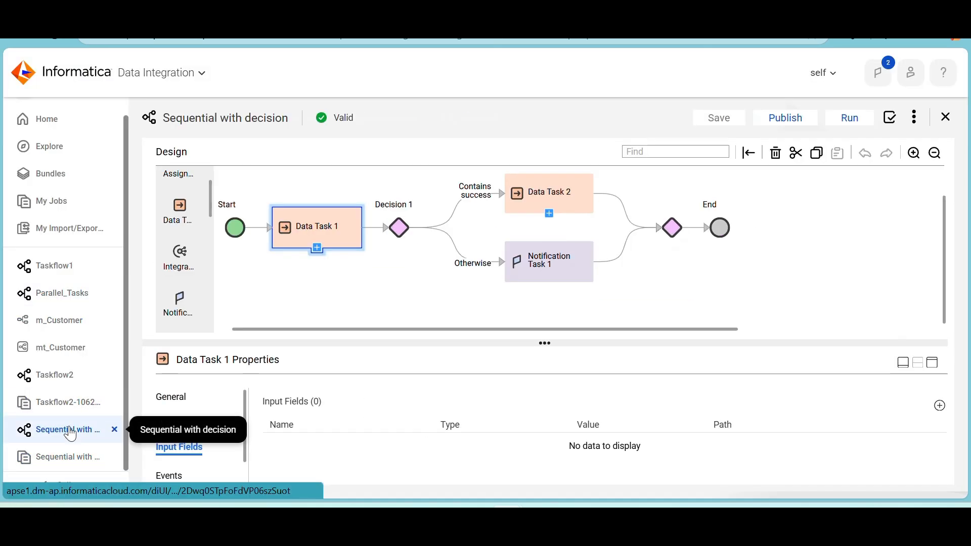
pyautogui.click(475, 191)
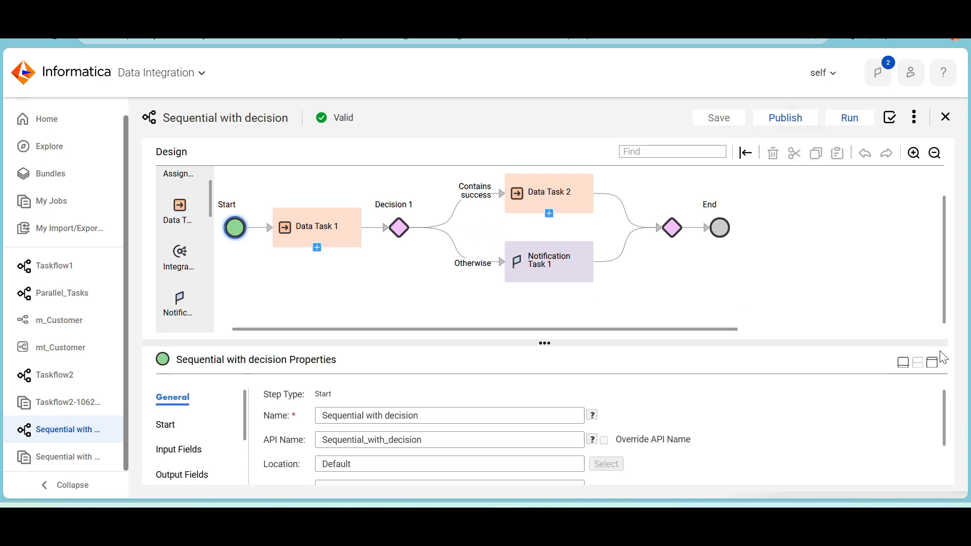
pyautogui.click(934, 363)
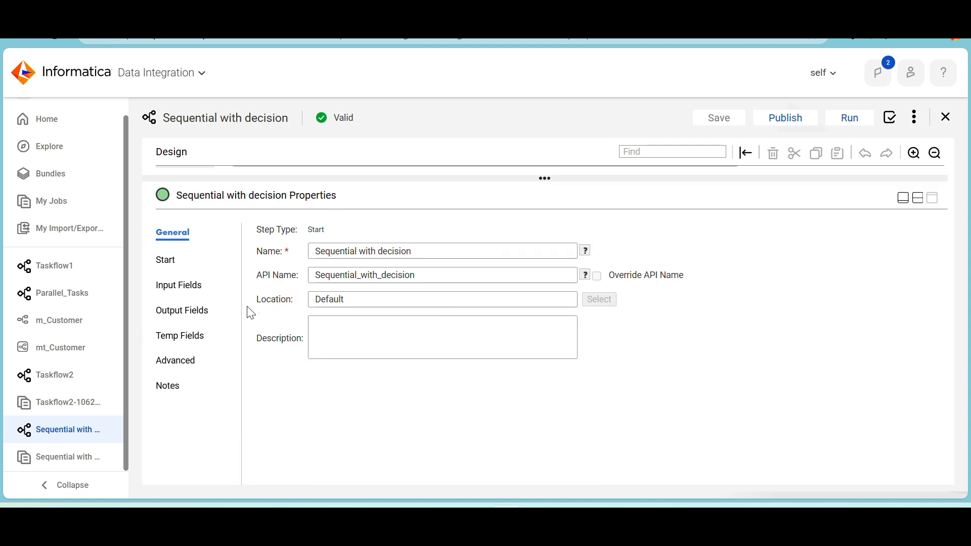
pyautogui.click(918, 197)
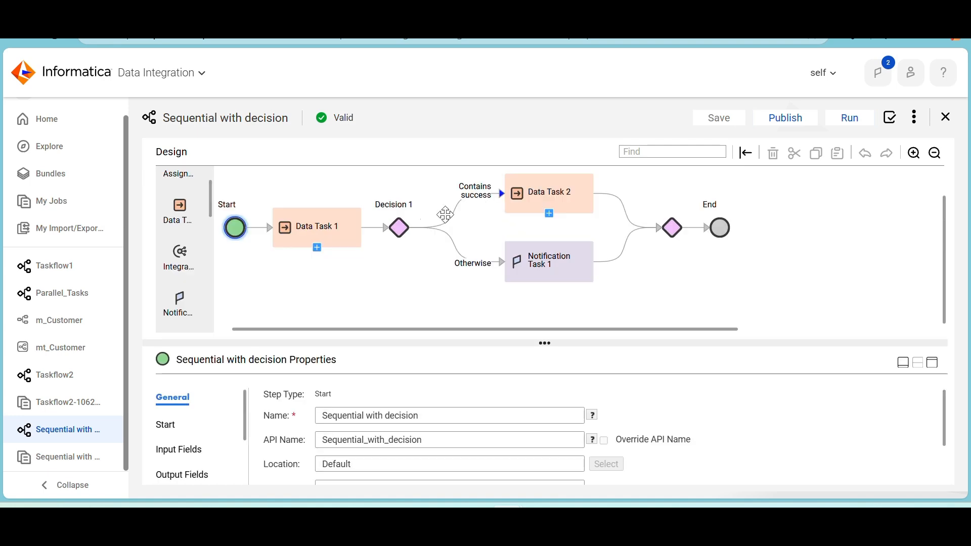
pyautogui.click(400, 229)
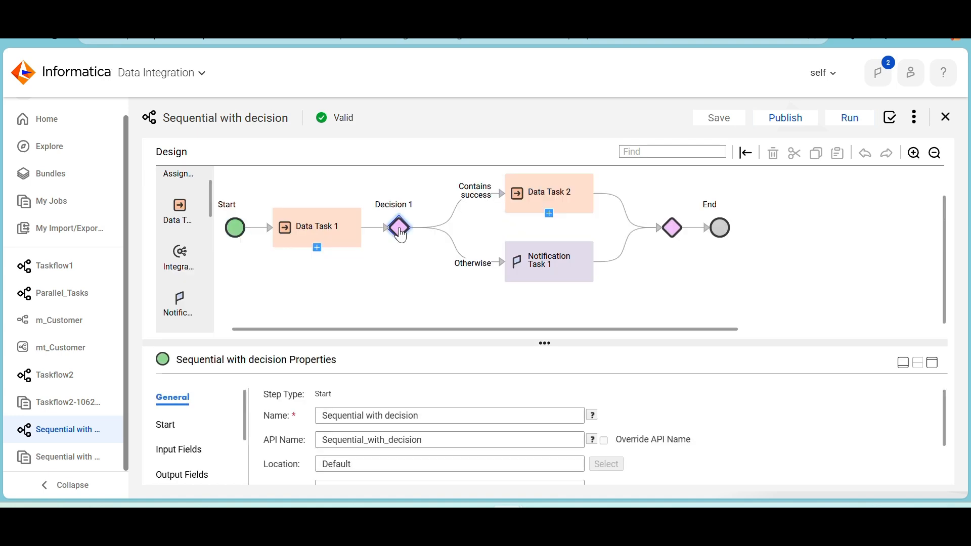
pyautogui.click(933, 363)
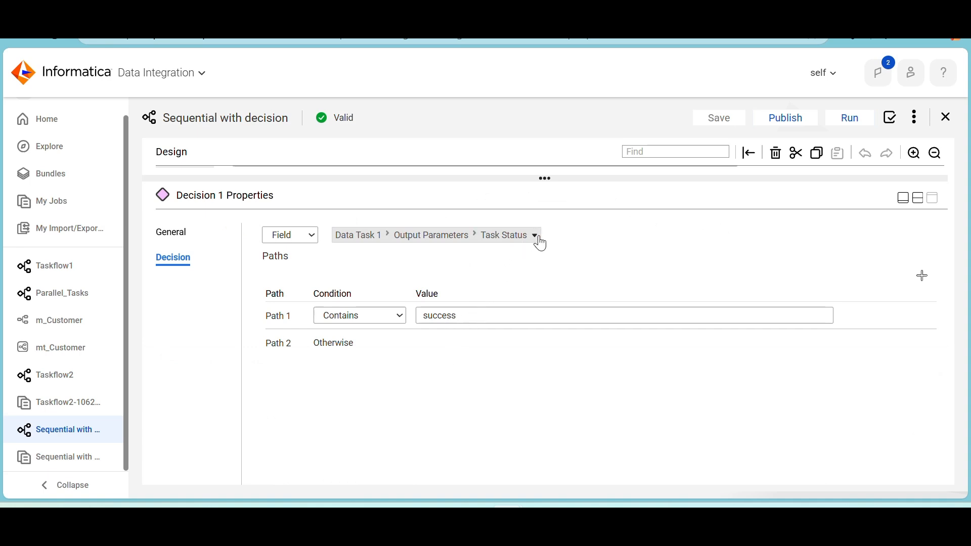
# Capitalize Decision 1's Path 1 value as Success, review the available conditions and choose Contains
pyautogui.click(429, 315)
pyautogui.press('BackSpace')
pyautogui.write('S')
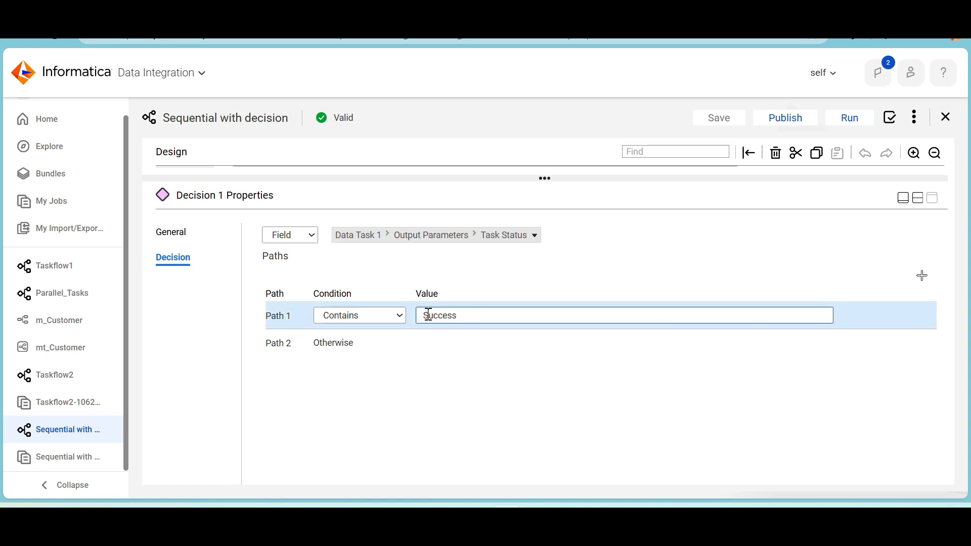
pyautogui.click(399, 317)
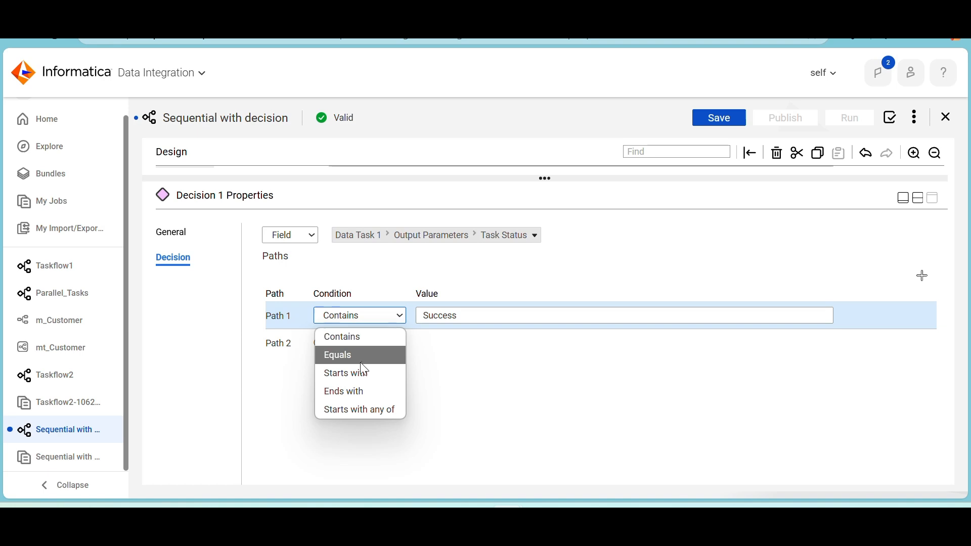
pyautogui.click(374, 340)
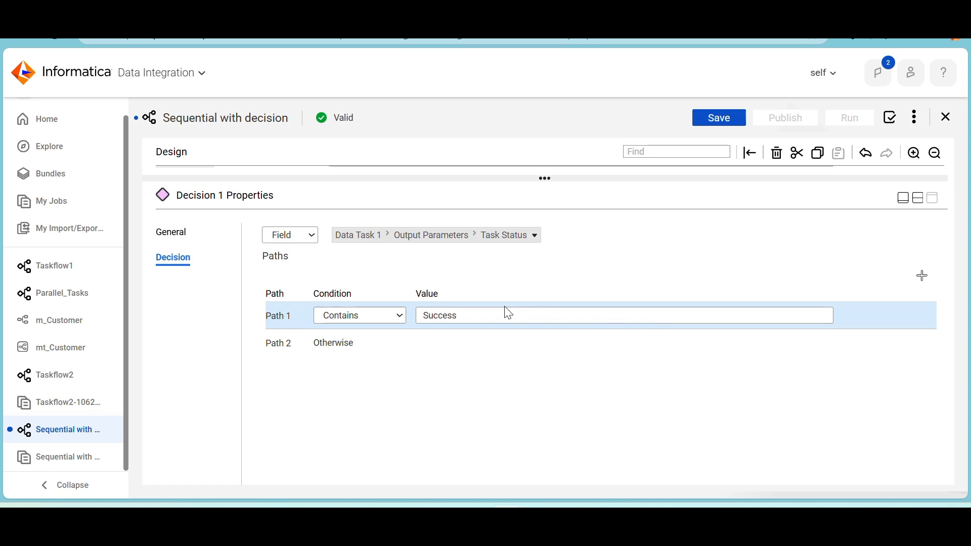
# Clear the Path 1 value in Decision 1
pyautogui.moveTo(476, 322); pyautogui.dragTo(386, 314)
pyautogui.press('BackSpace')
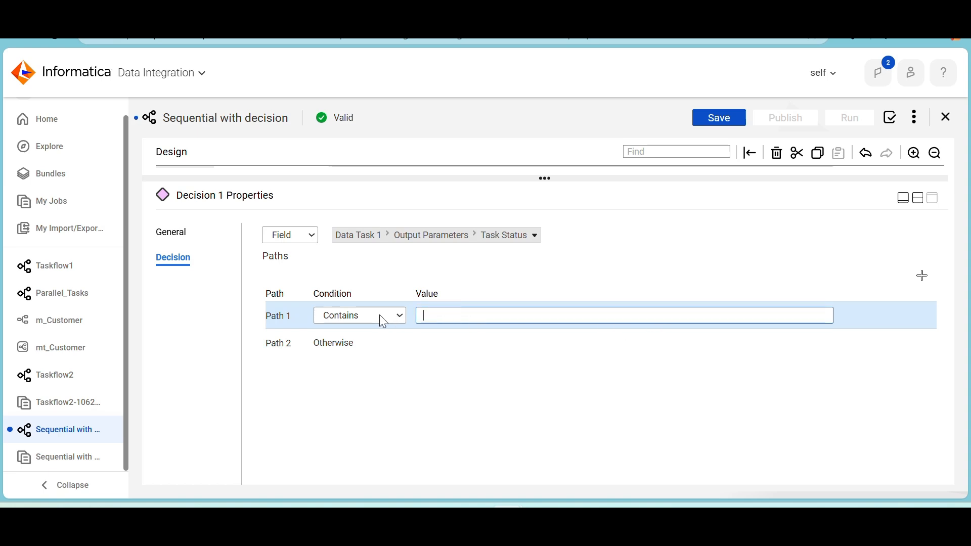
pyautogui.click(832, 321)
# Set Decision 1's field to Success Source Rows from the Output Parameters of Data Task 1
pyautogui.click(438, 235)
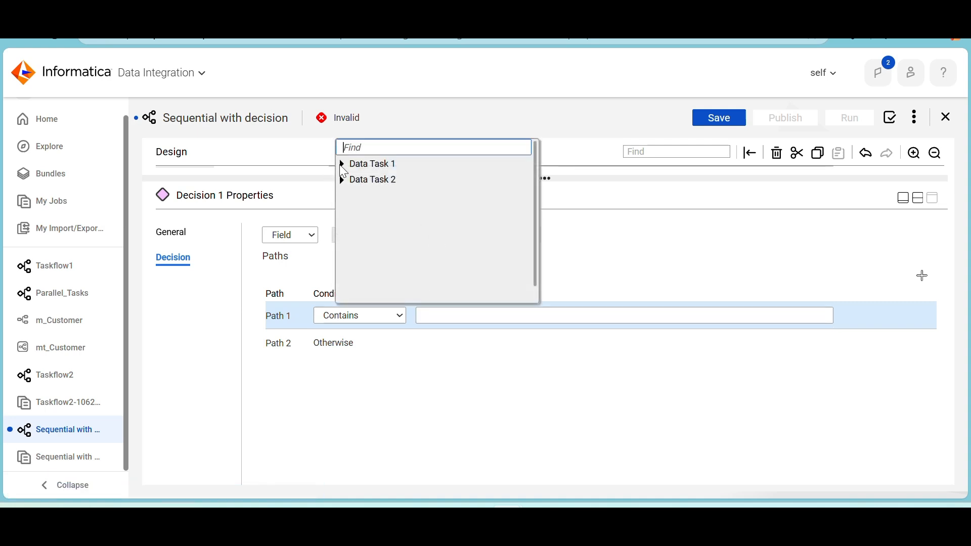
pyautogui.click(342, 165)
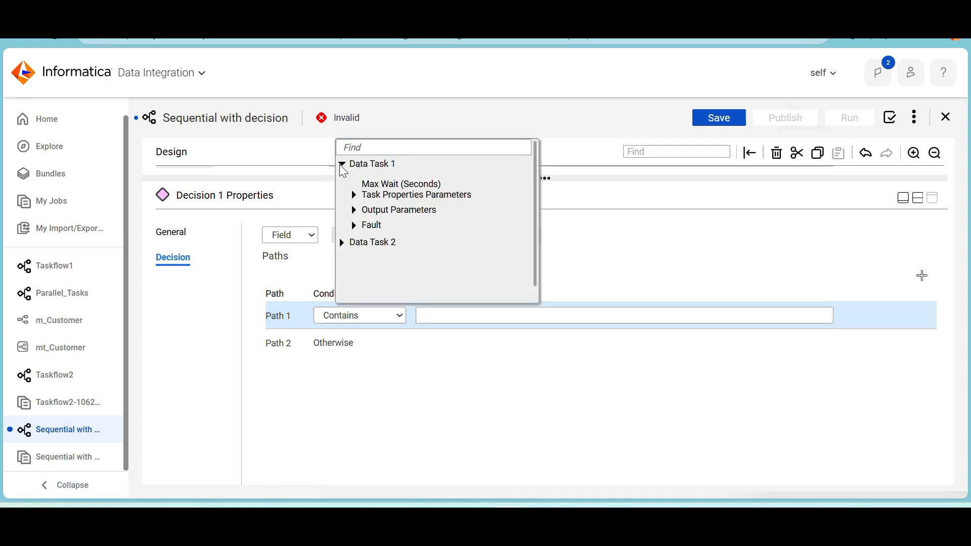
pyautogui.click(356, 211)
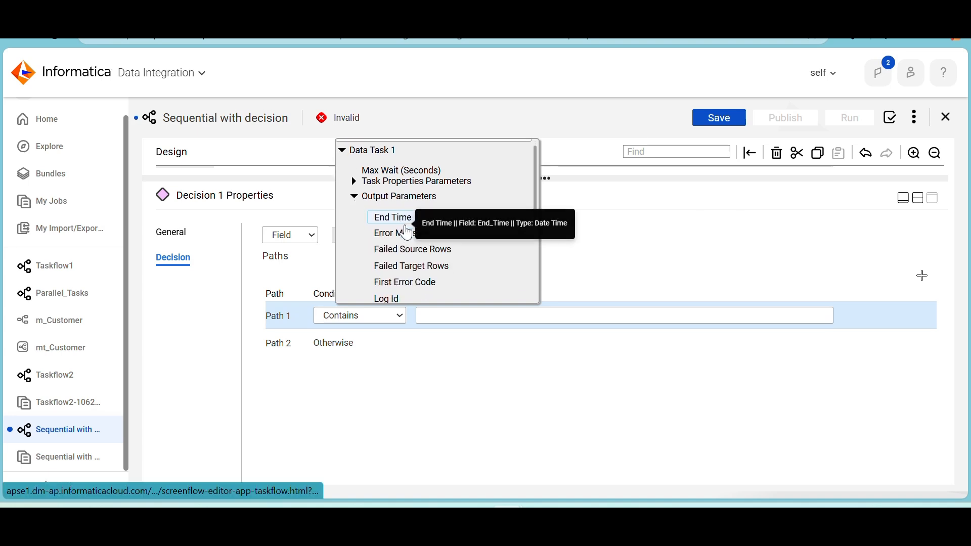
pyautogui.scroll(-1, 407, 233)
pyautogui.scroll(-5, 407, 234)
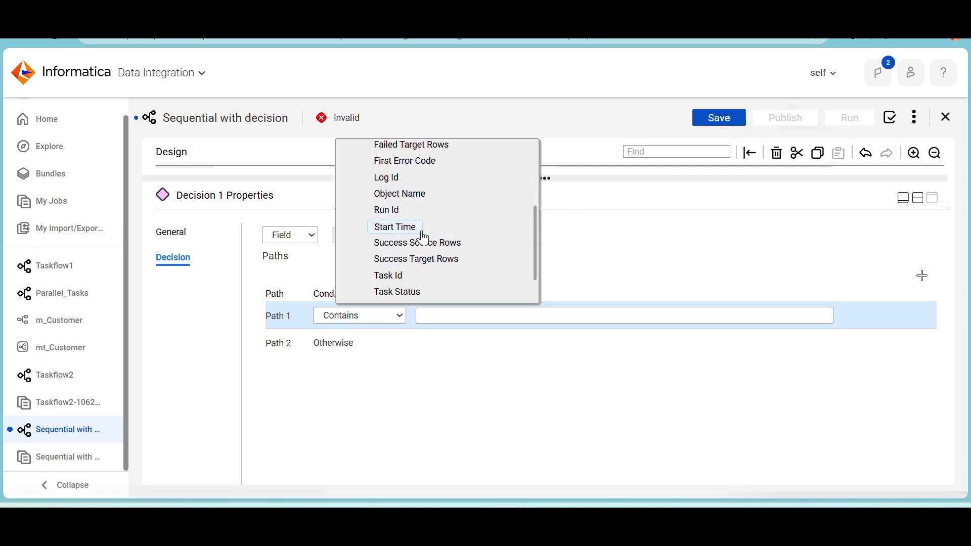
pyautogui.scroll(-2, 423, 233)
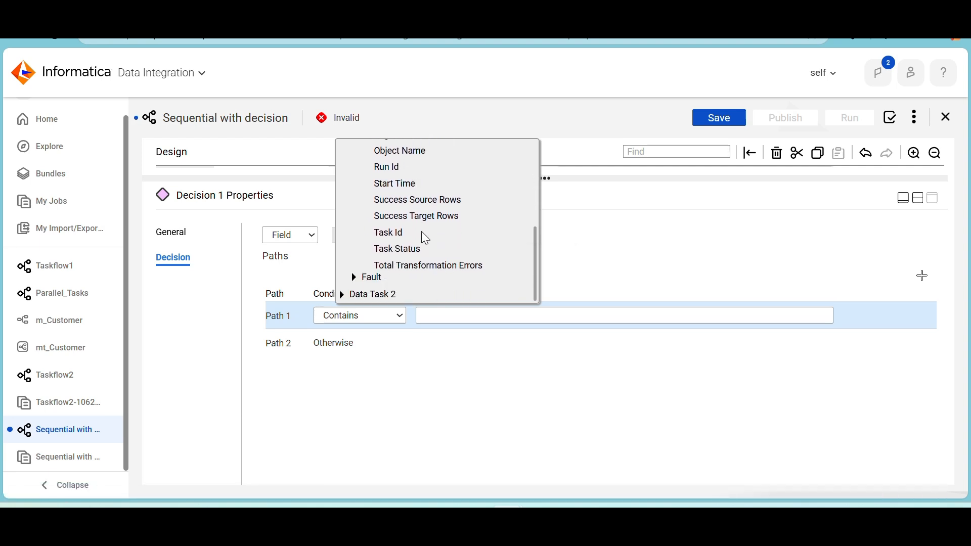
pyautogui.click(410, 203)
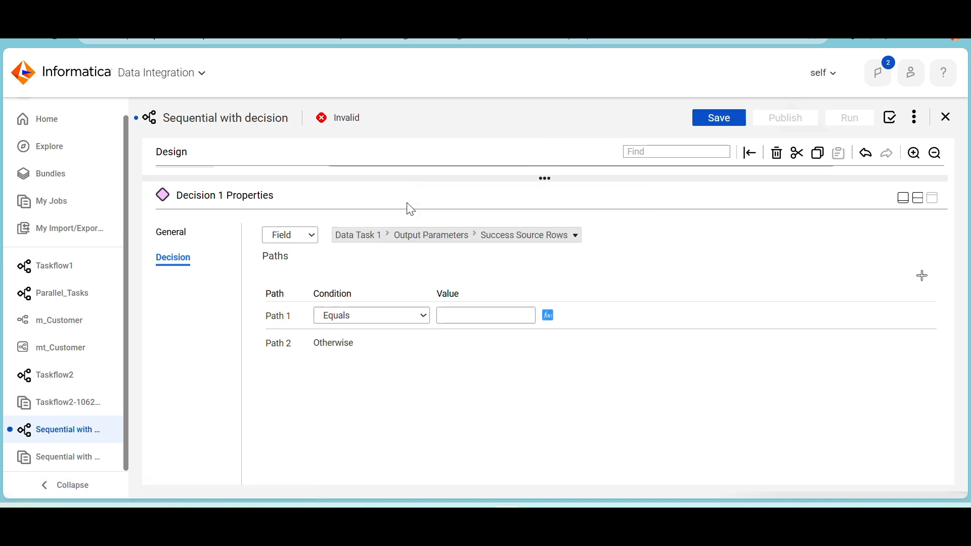
pyautogui.click(547, 315)
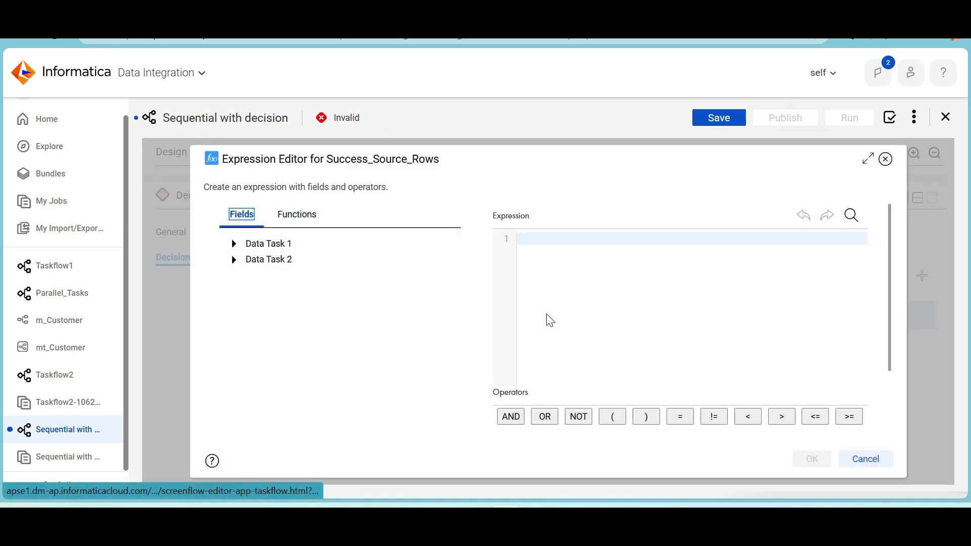
pyautogui.click(235, 244)
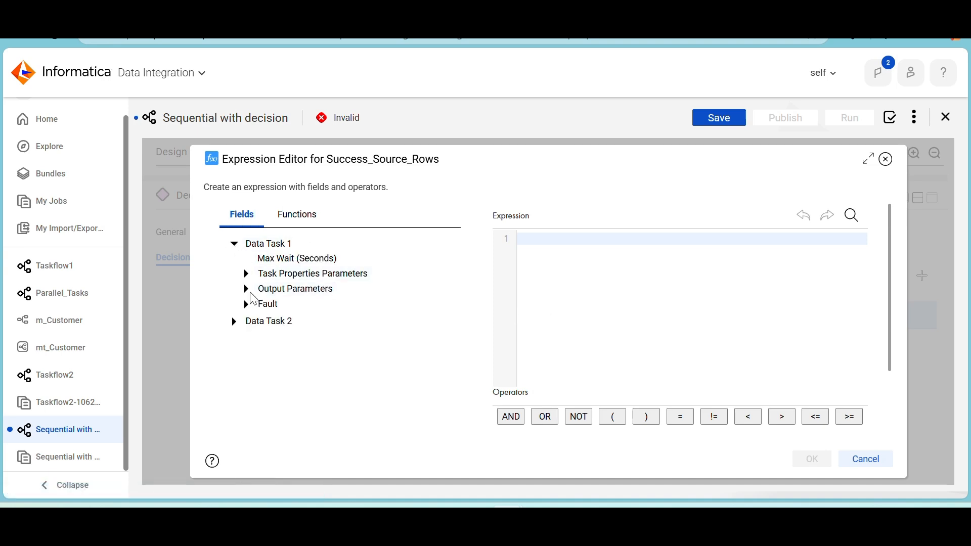
pyautogui.click(246, 289)
pyautogui.scroll(-3, 295, 328)
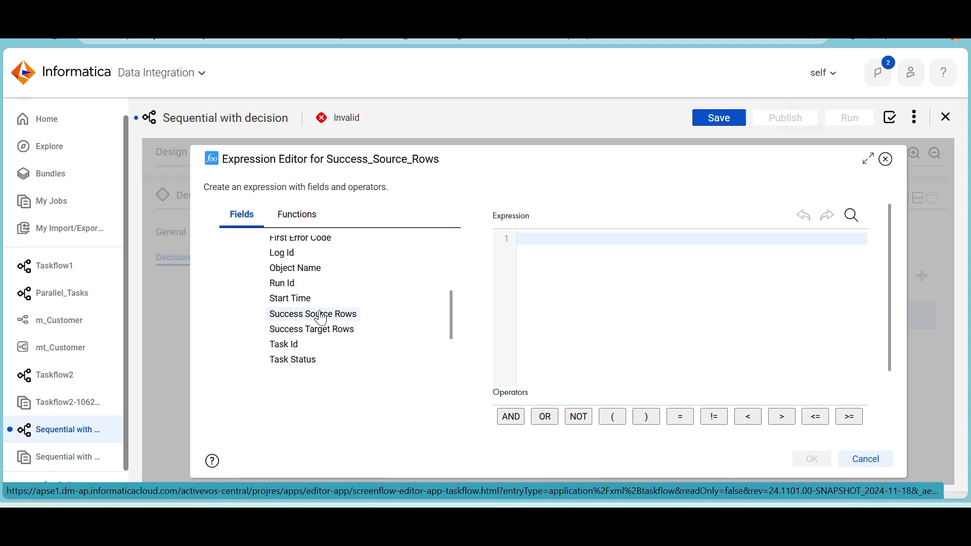
pyautogui.moveTo(322, 319)
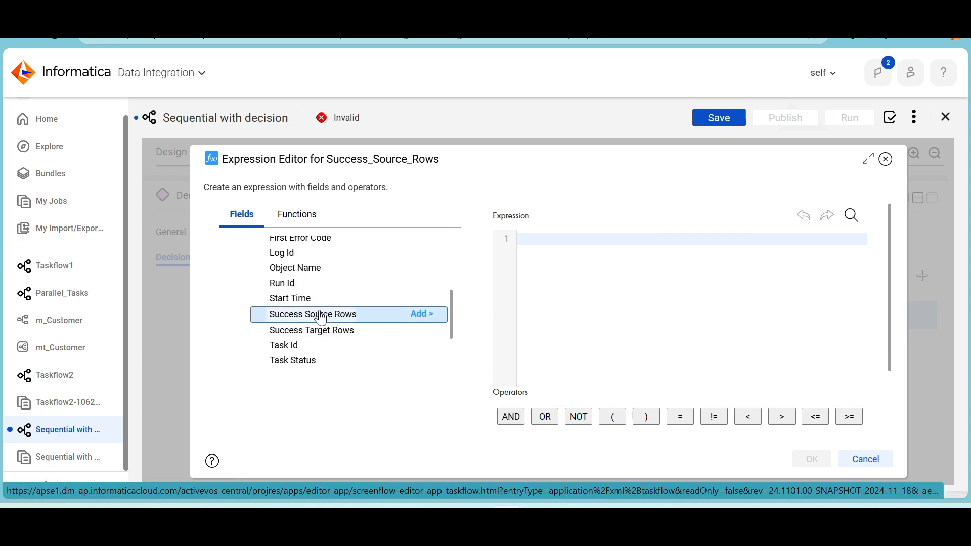
pyautogui.click(418, 315)
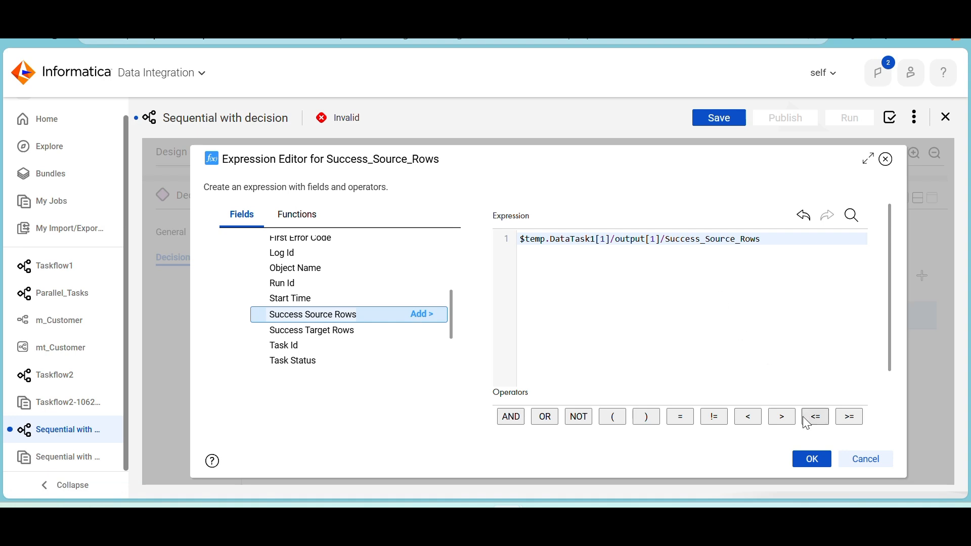
pyautogui.click(866, 460)
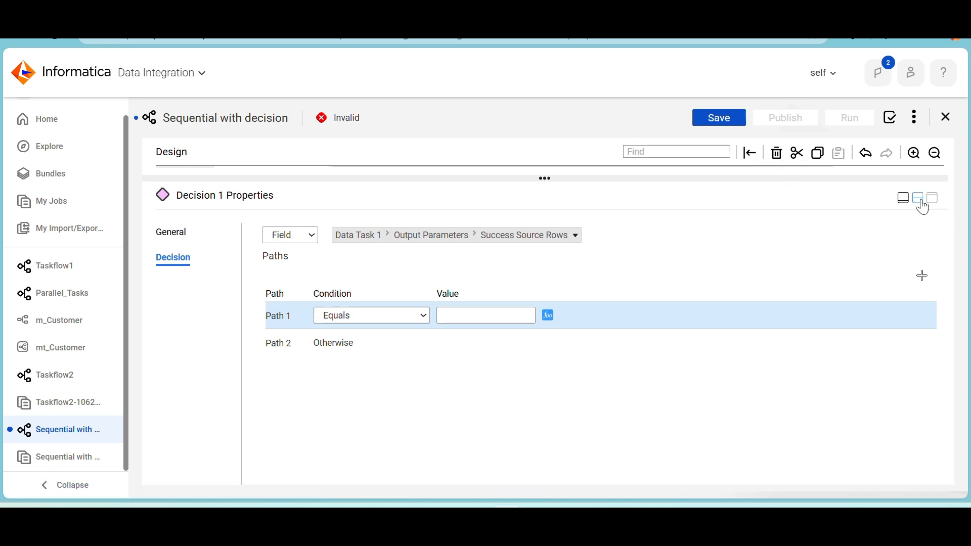
# Set Decision 1's field to Task Status from Data Task 1's Output Parameters and start editing the Path 1 value
pyautogui.click(451, 319)
pyautogui.click(465, 235)
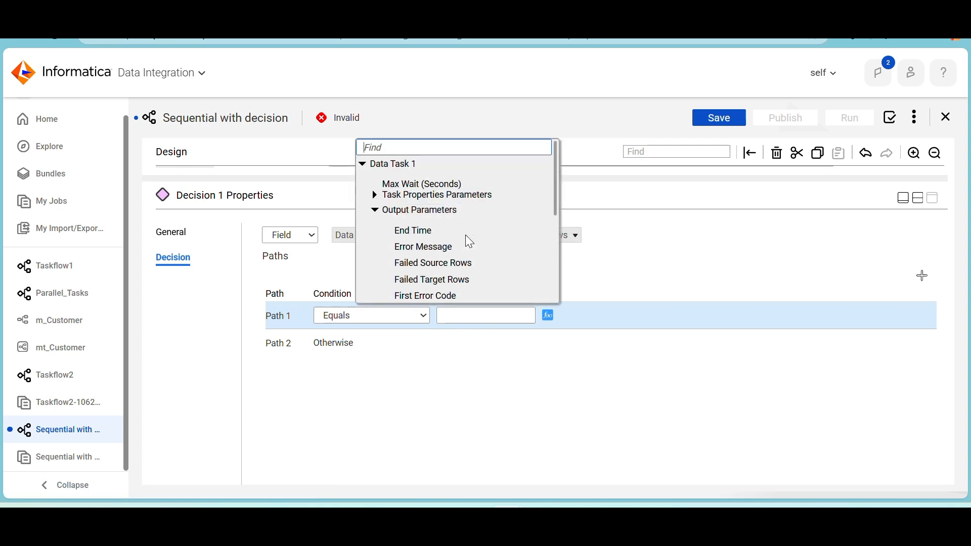
pyautogui.scroll(-3, 425, 238)
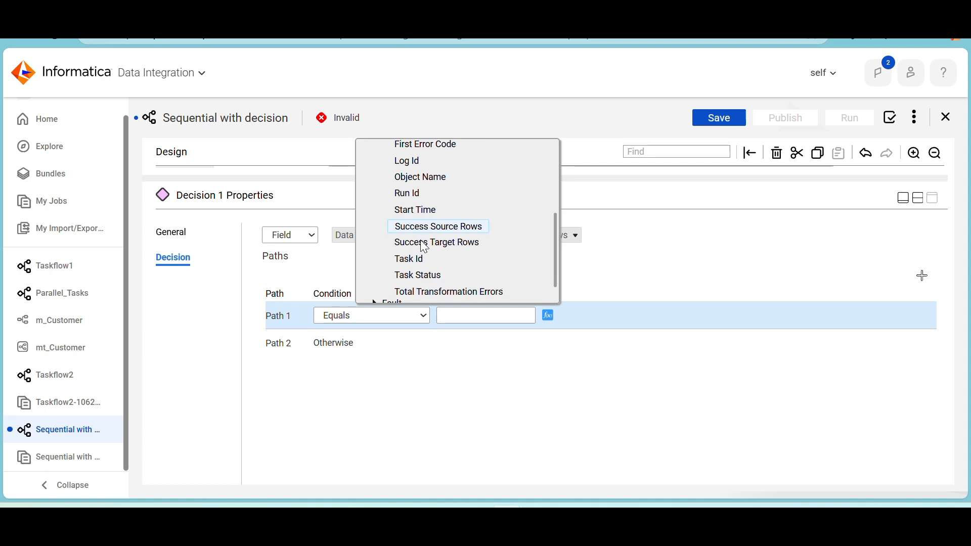
pyautogui.click(420, 276)
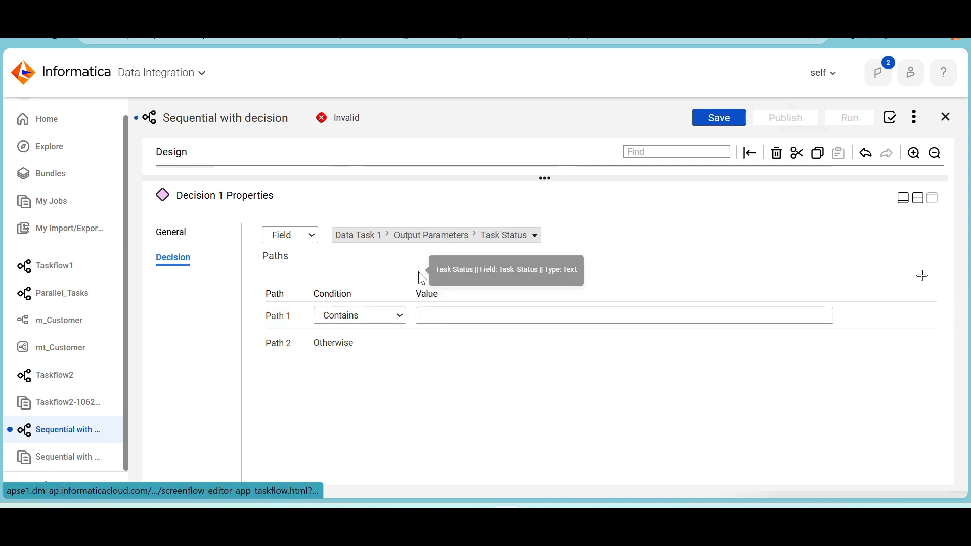
pyautogui.click(457, 316)
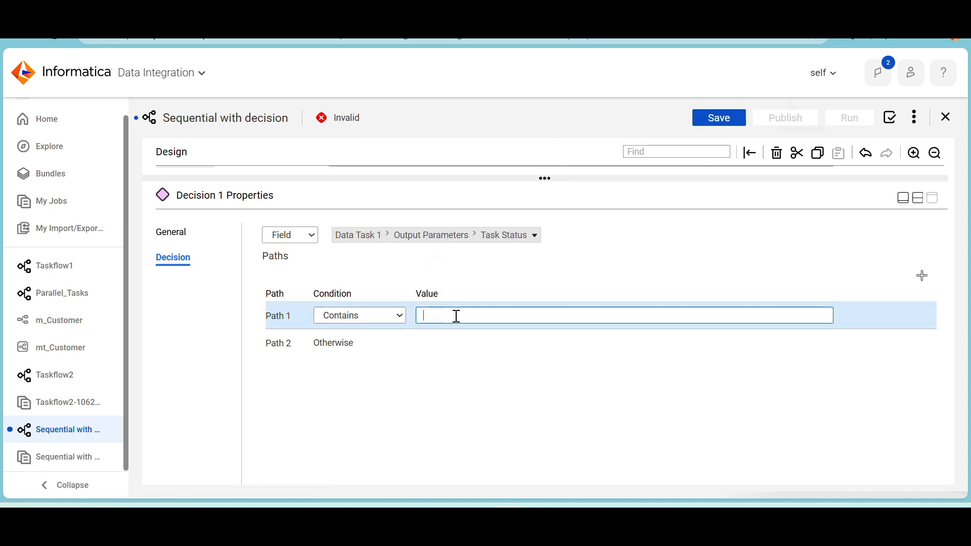